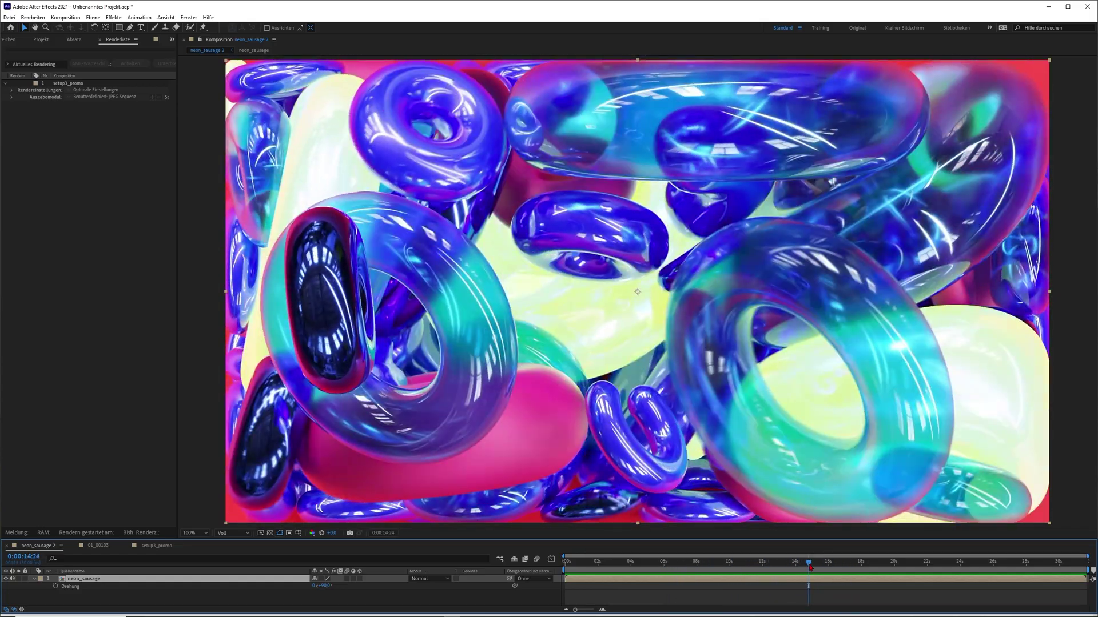
# - Scrub through the neon_sausage 2 composition to preview the rendered animations
pyautogui.moveTo(791, 567); pyautogui.dragTo(934, 581)
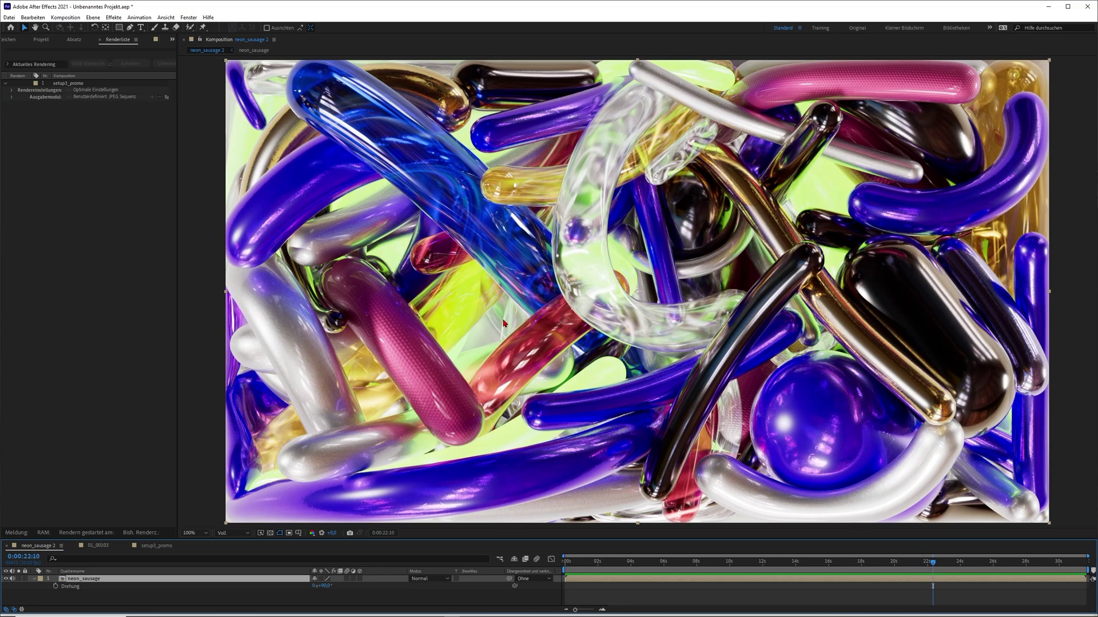
pyautogui.moveTo(935, 566); pyautogui.dragTo(686, 563)
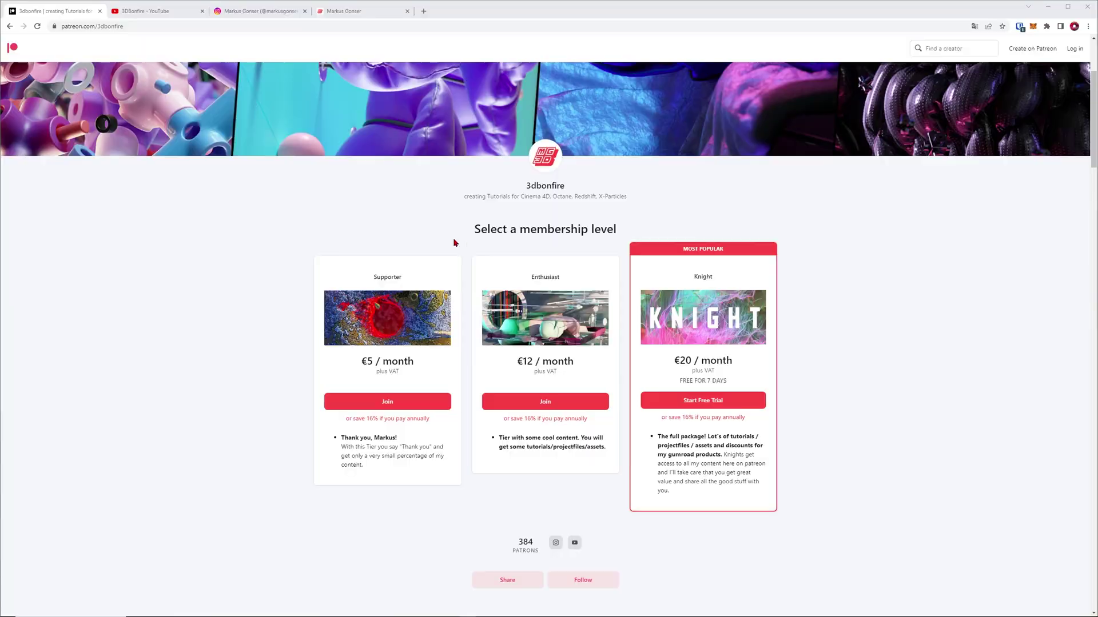
# - Switch to the browser and review the 3dbonfire Patreon page's membership levels and posts, and the creator's Instagram profile
pyautogui.moveTo(158, 26); pyautogui.dragTo(84, 26)
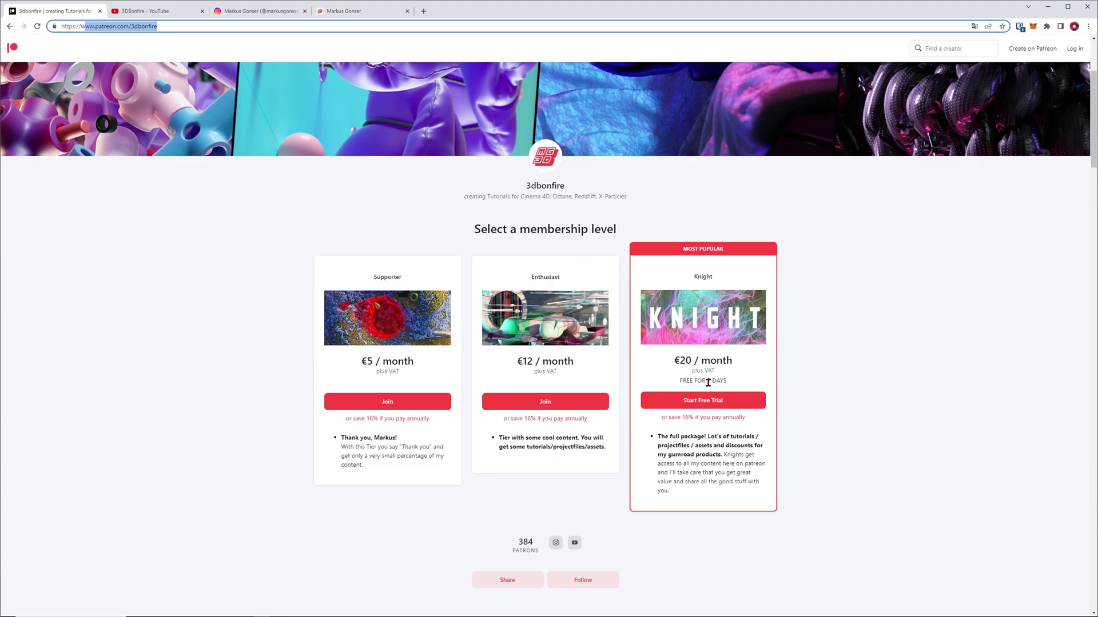
pyautogui.scroll(2, 708, 383)
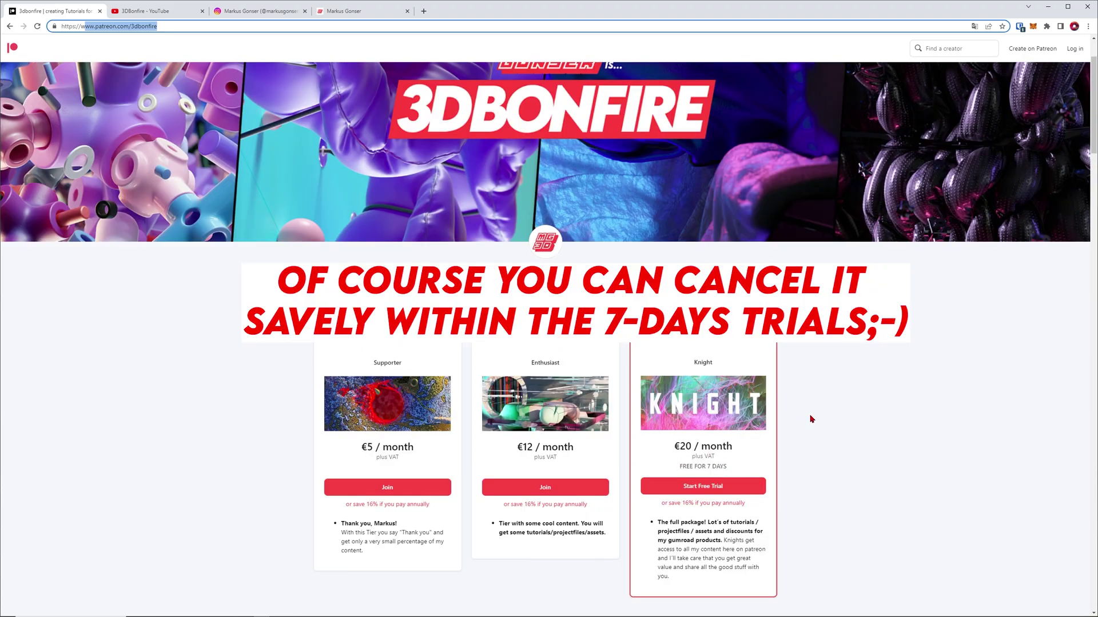
pyautogui.scroll(-9, 816, 415)
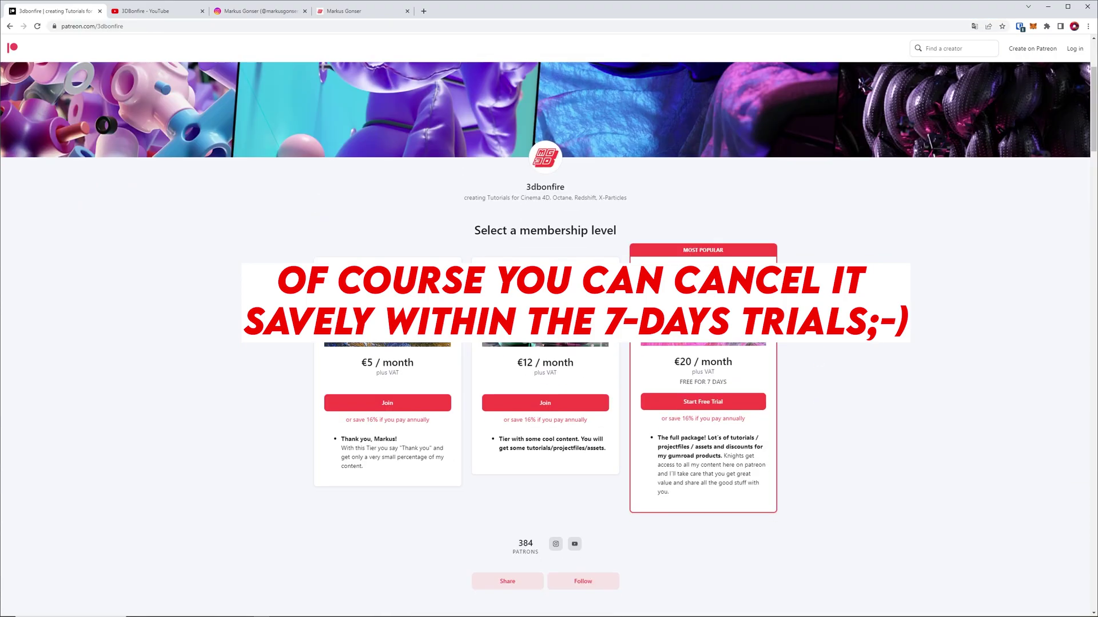
pyautogui.scroll(-6, 572, 320)
pyautogui.scroll(-15, 774, 215)
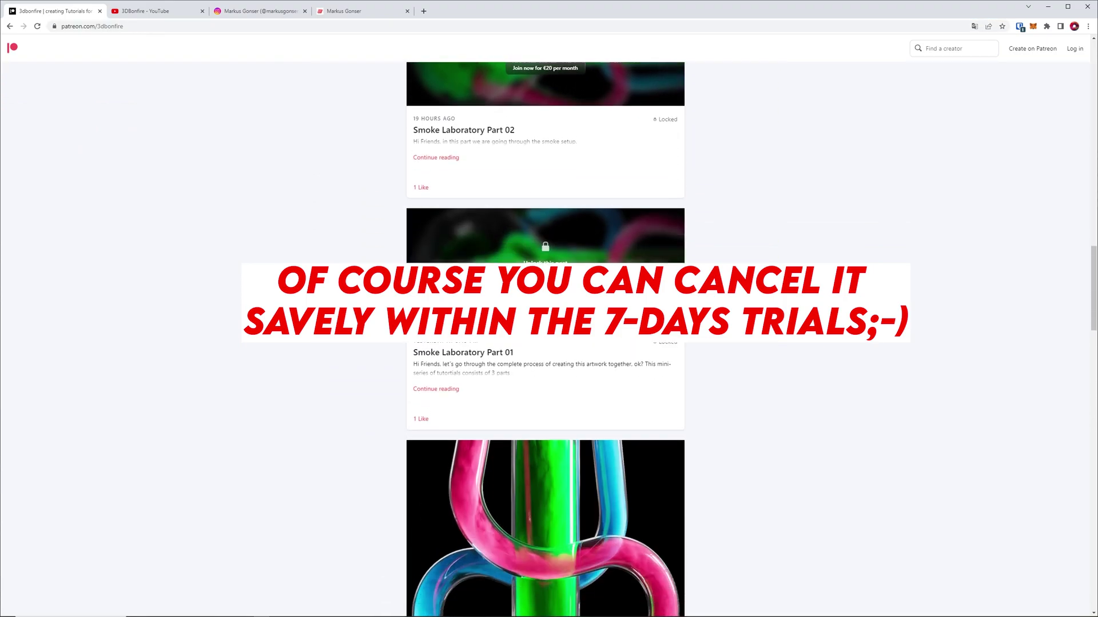
pyautogui.scroll(-15, 752, 183)
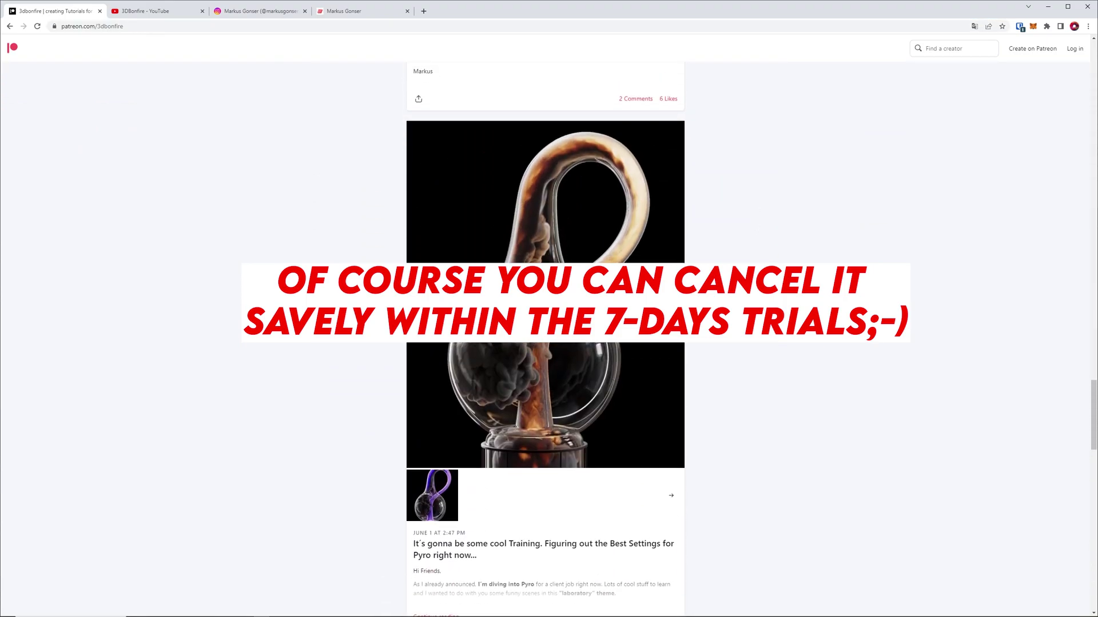
pyautogui.scroll(-4, 280, 106)
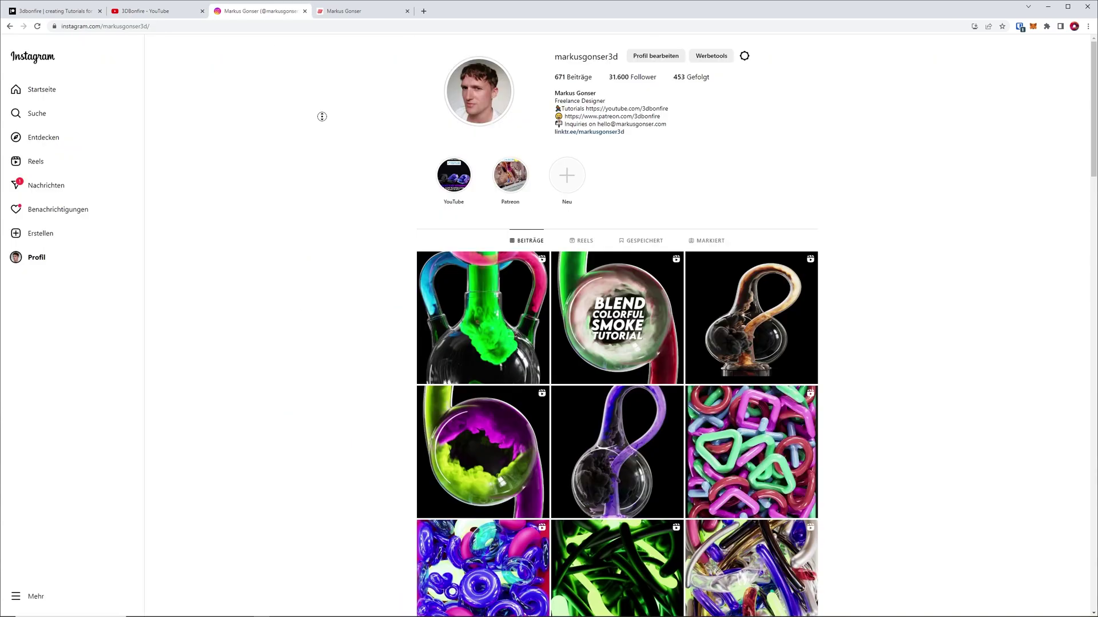
pyautogui.click(151, 25)
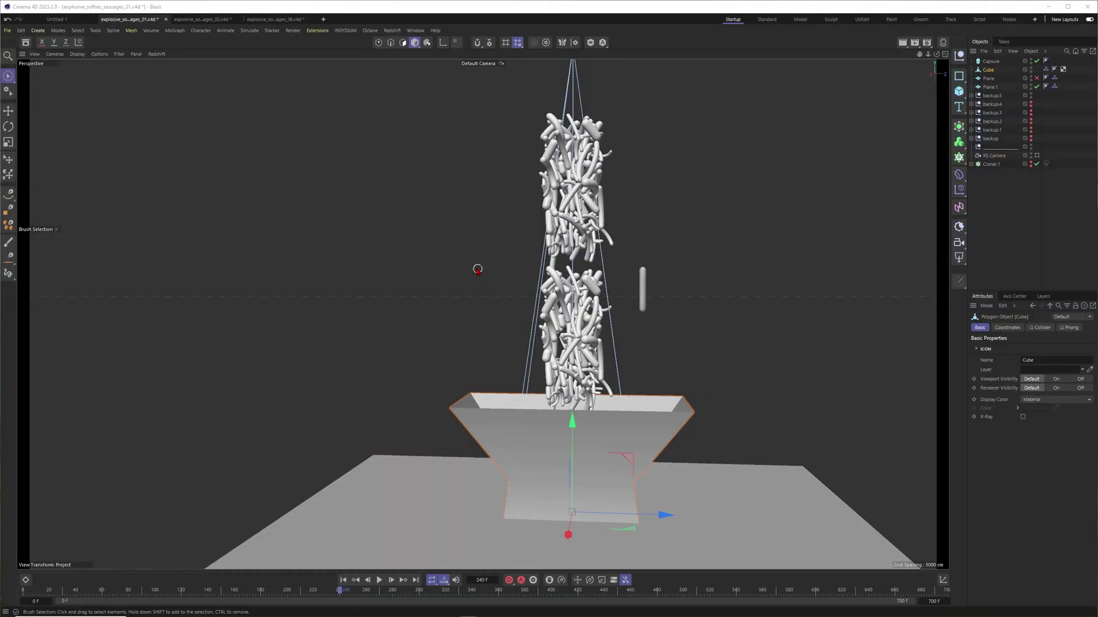
# - Switch to Cinema 4D and inspect the cloned capsules, funnel container, floor plane and camera in explosive_softies_sausages_01.c4d from several angles
pyautogui.click(520, 269)
pyautogui.keyDown('alt'); pyautogui.moveTo(564, 222); pyautogui.dragTo(542, 244); pyautogui.keyUp('alt')
pyautogui.keyDown('alt'); pyautogui.moveTo(564, 215); pyautogui.dragTo(528, 241, button='middle'); pyautogui.keyUp('alt')
pyautogui.keyDown('alt'); pyautogui.moveTo(536, 245); pyautogui.dragTo(547, 248); pyautogui.keyUp('alt')
pyautogui.keyDown('alt'); pyautogui.moveTo(514, 230); pyautogui.dragTo(505, 238, button='middle'); pyautogui.keyUp('alt')
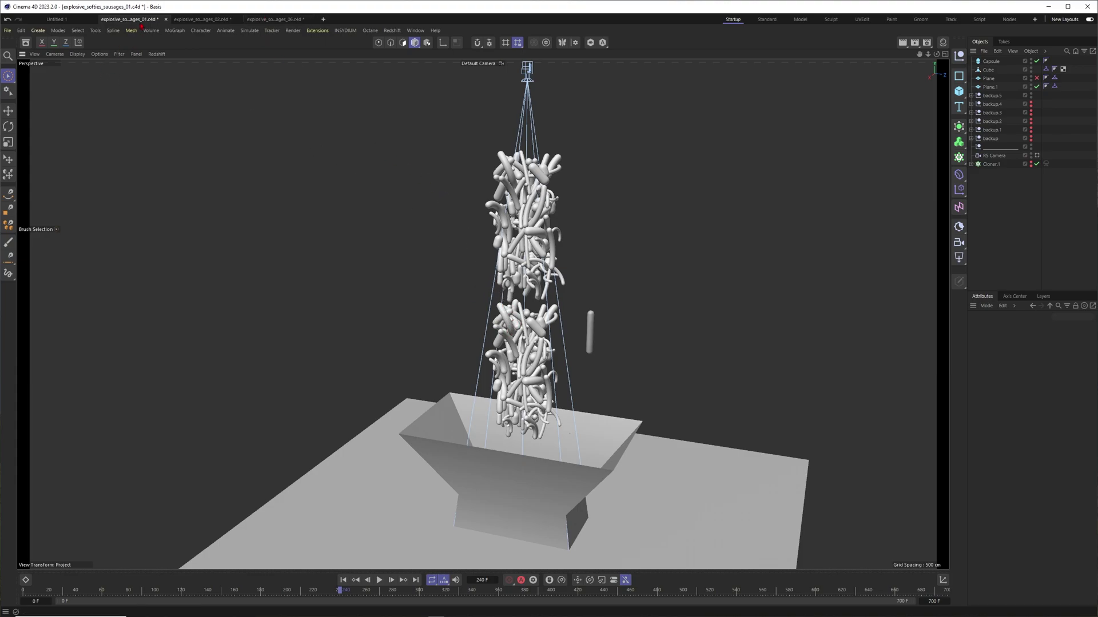
pyautogui.keyDown('alt'); pyautogui.moveTo(536, 322); pyautogui.dragTo(532, 275, button='middle'); pyautogui.keyUp('alt')
pyautogui.keyDown('alt'); pyautogui.moveTo(532, 275); pyautogui.dragTo(560, 302); pyautogui.keyUp('alt')
pyautogui.keyDown('alt'); pyautogui.moveTo(656, 418); pyautogui.dragTo(563, 421); pyautogui.keyUp('alt')
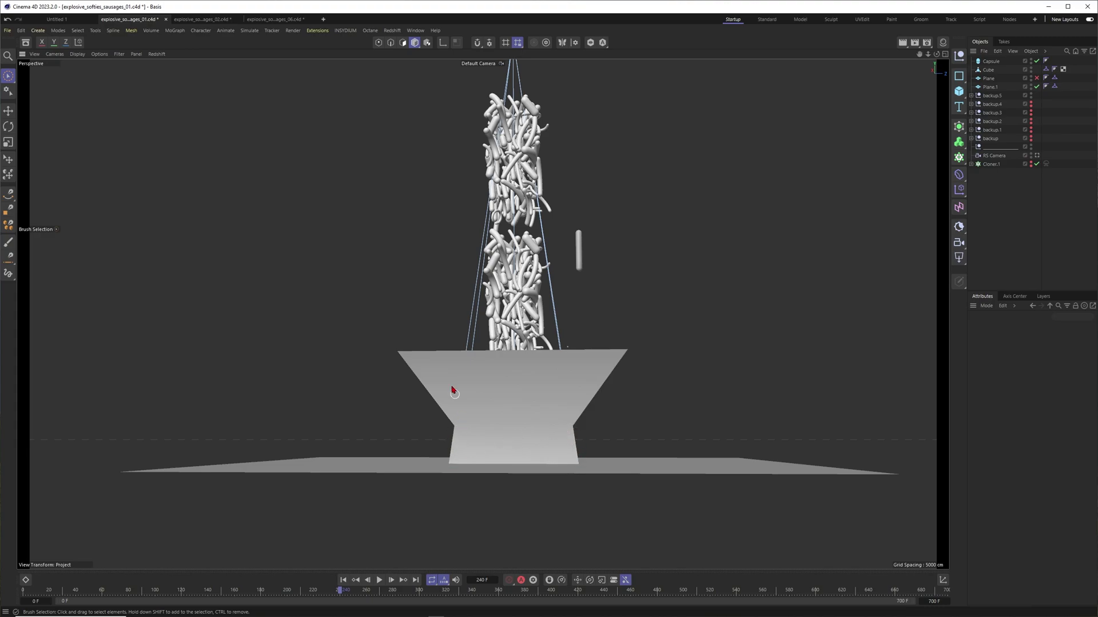
pyautogui.keyDown('alt'); pyautogui.moveTo(508, 84); pyautogui.dragTo(513, 146, button='middle'); pyautogui.keyUp('alt')
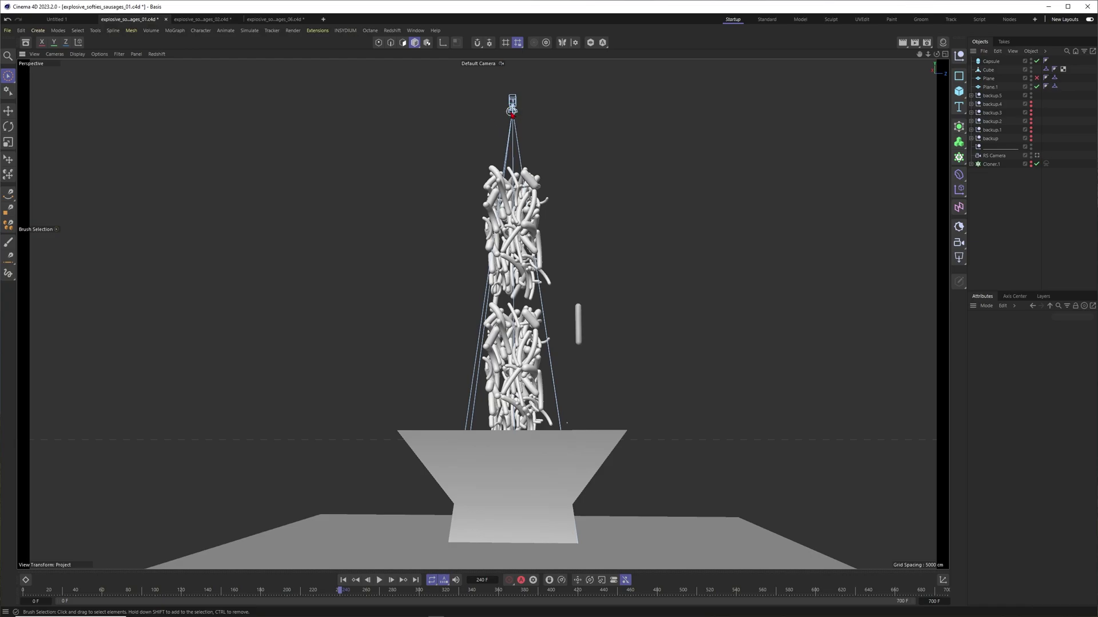
# - Check the output resolution and frame settings in the scene's render settings
pyautogui.click(927, 42)
pyautogui.moveTo(889, 77); pyautogui.dragTo(806, 87)
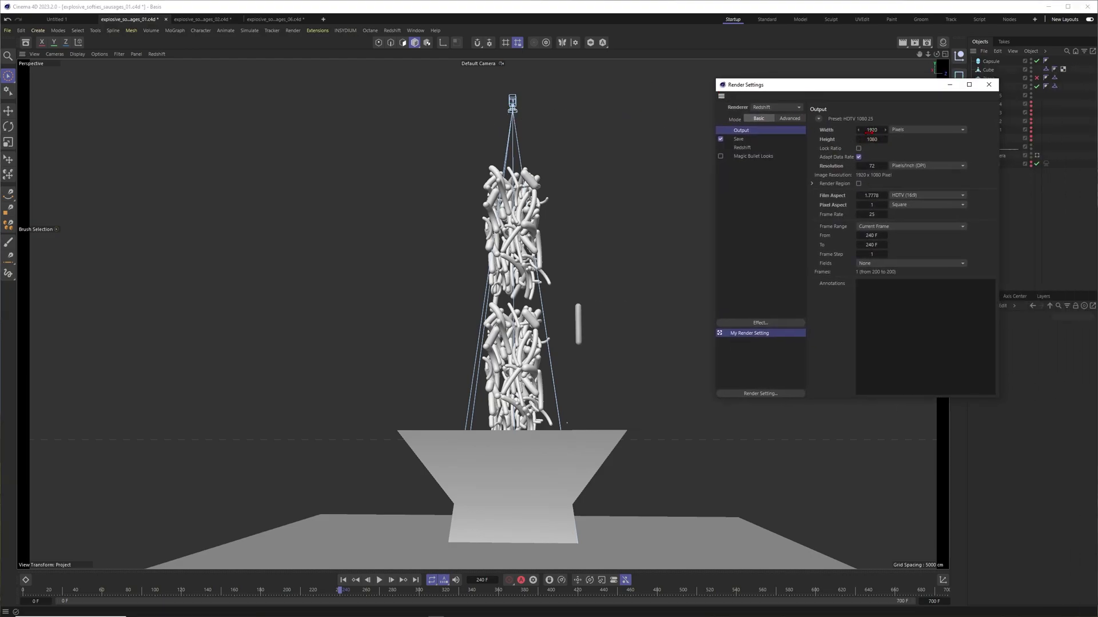
pyautogui.click(988, 85)
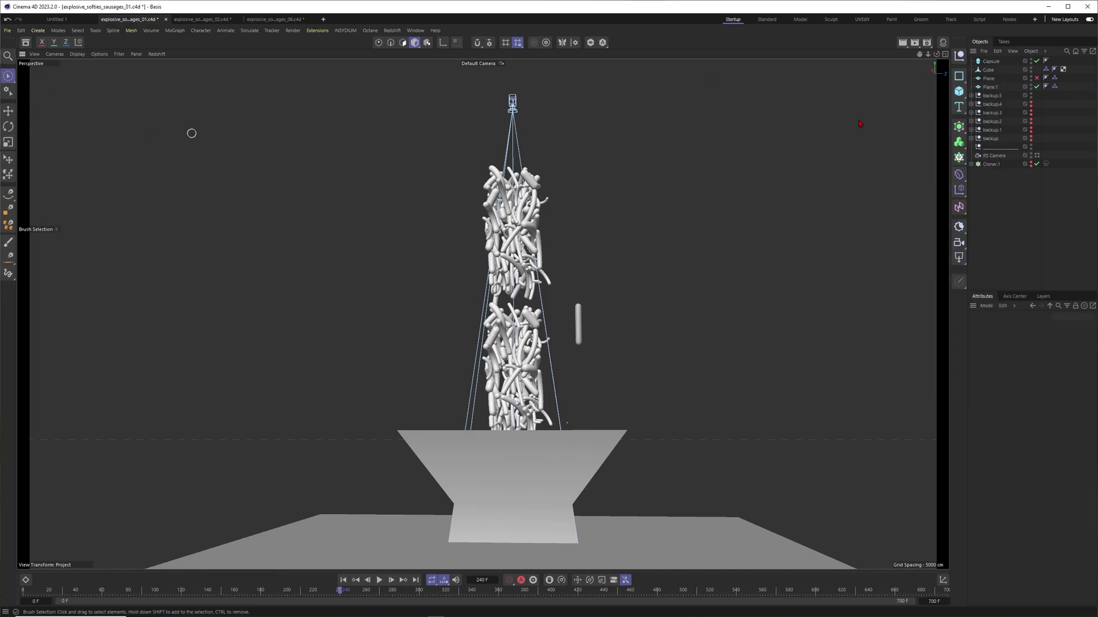
# - Look at the scene through the RS Camera and compare it with the neon_sausage 2 composition in After Effects
pyautogui.click(1037, 156)
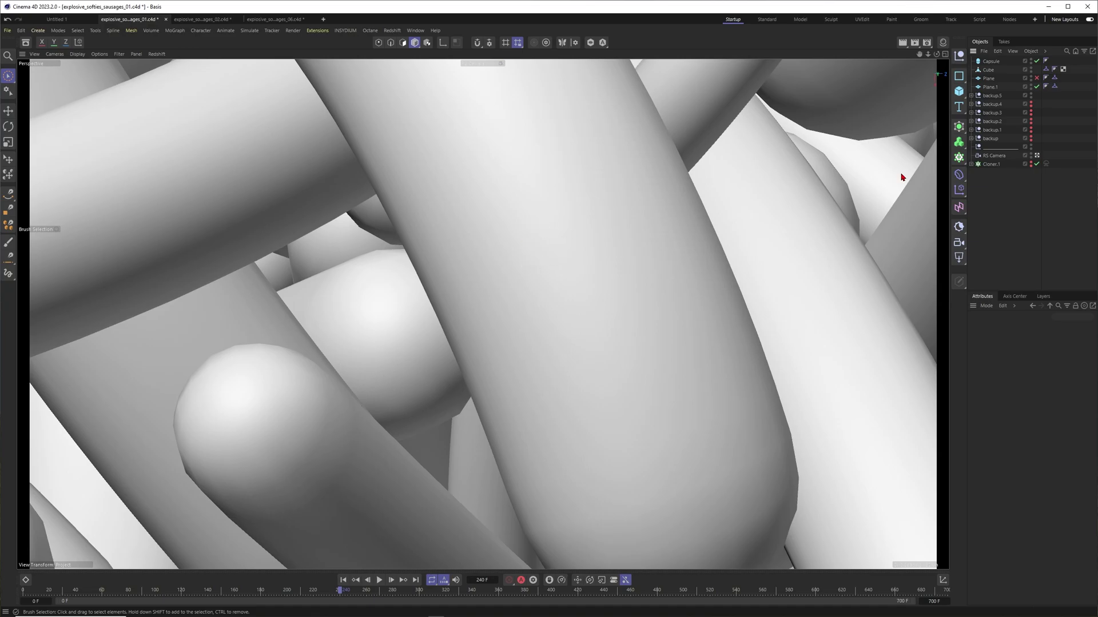
pyautogui.click(1037, 155)
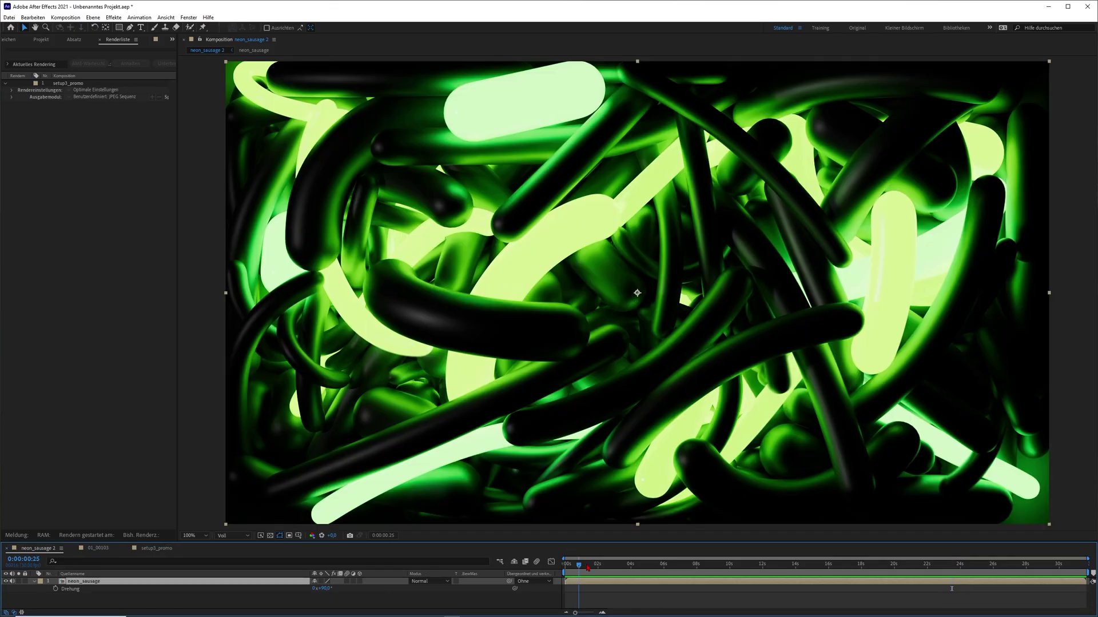
pyautogui.click(630, 589)
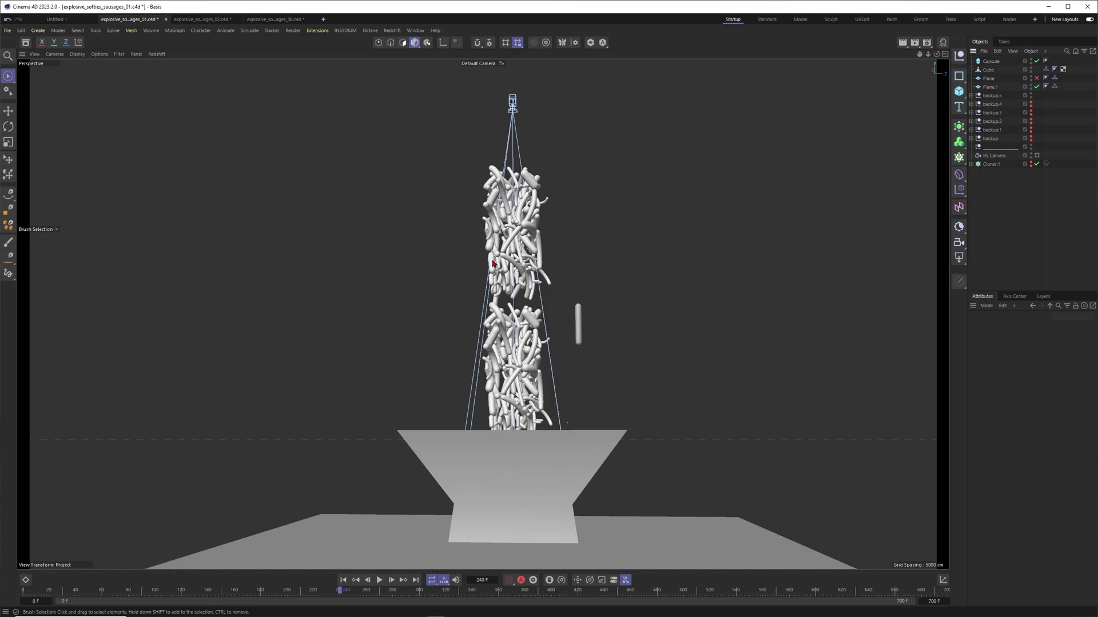
# - In Cinema 4D, examine the settled sausage pile in explosive_softies_sausages_02.c4d from the side and through the RS Camera
pyautogui.click(202, 19)
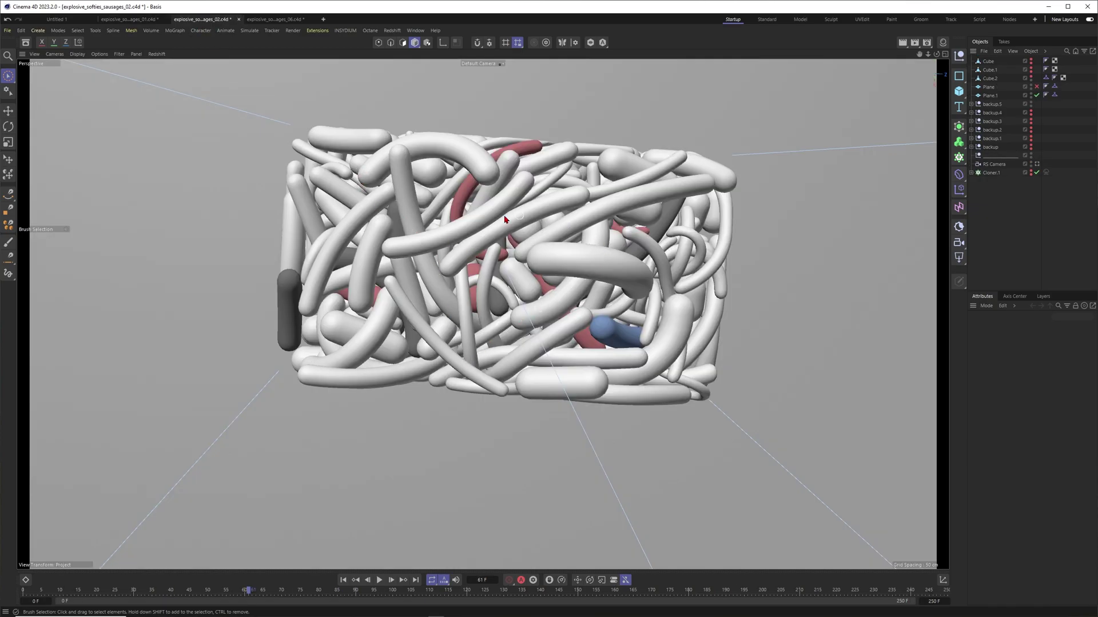
pyautogui.keyDown('alt'); pyautogui.moveTo(549, 394); pyautogui.dragTo(544, 262); pyautogui.keyUp('alt')
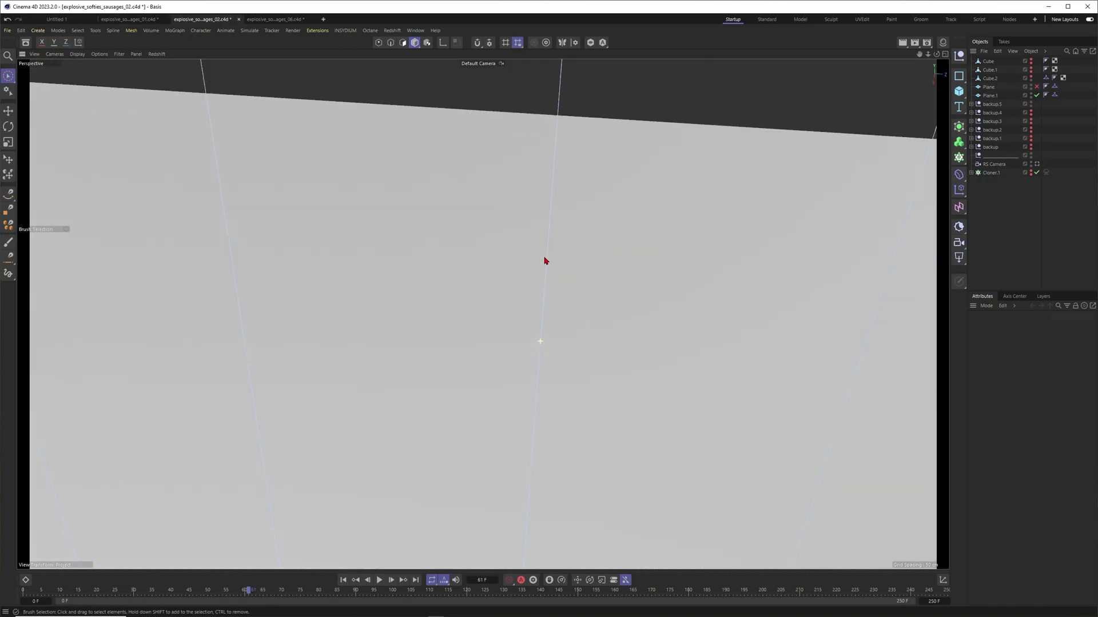
pyautogui.scroll(-8, 556, 358)
pyautogui.keyDown('alt'); pyautogui.moveTo(541, 442); pyautogui.dragTo(615, 457); pyautogui.keyUp('alt')
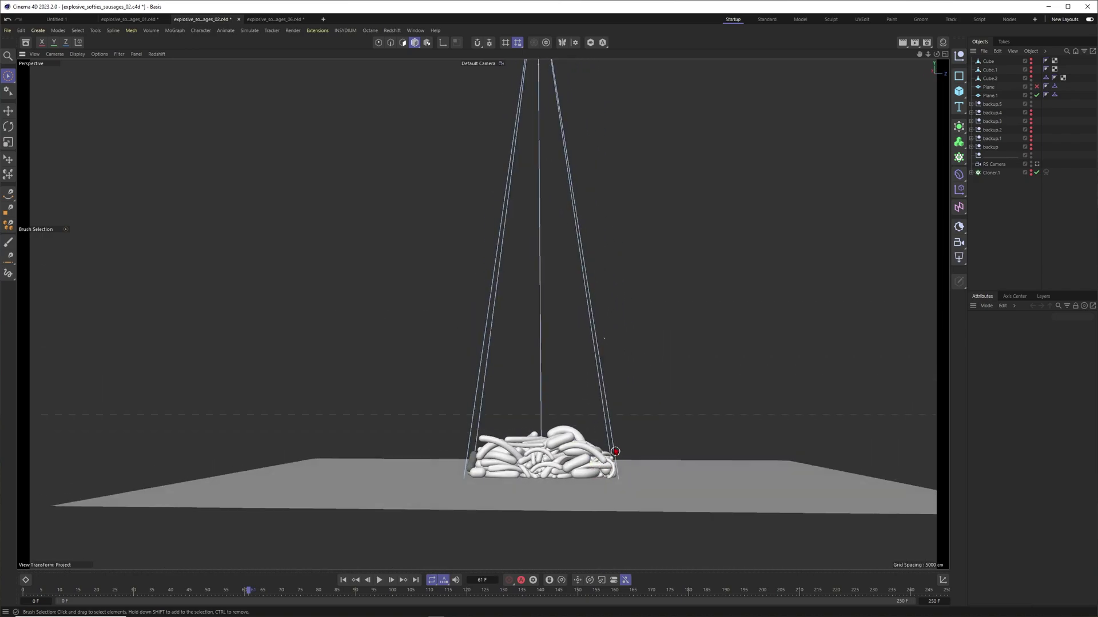
pyautogui.click(1036, 164)
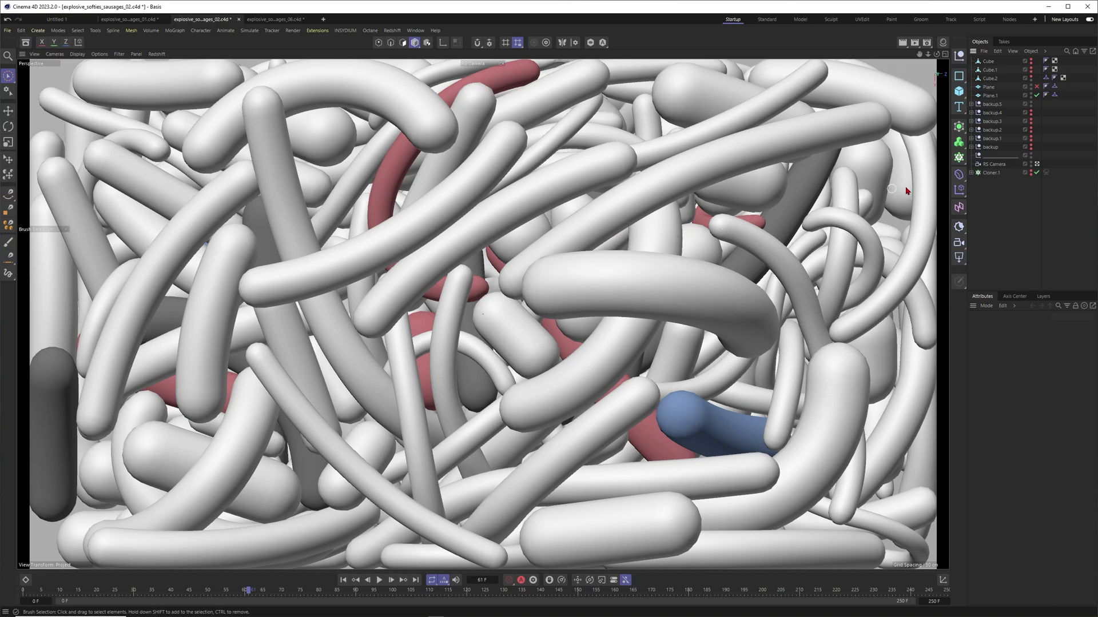
pyautogui.click(1036, 164)
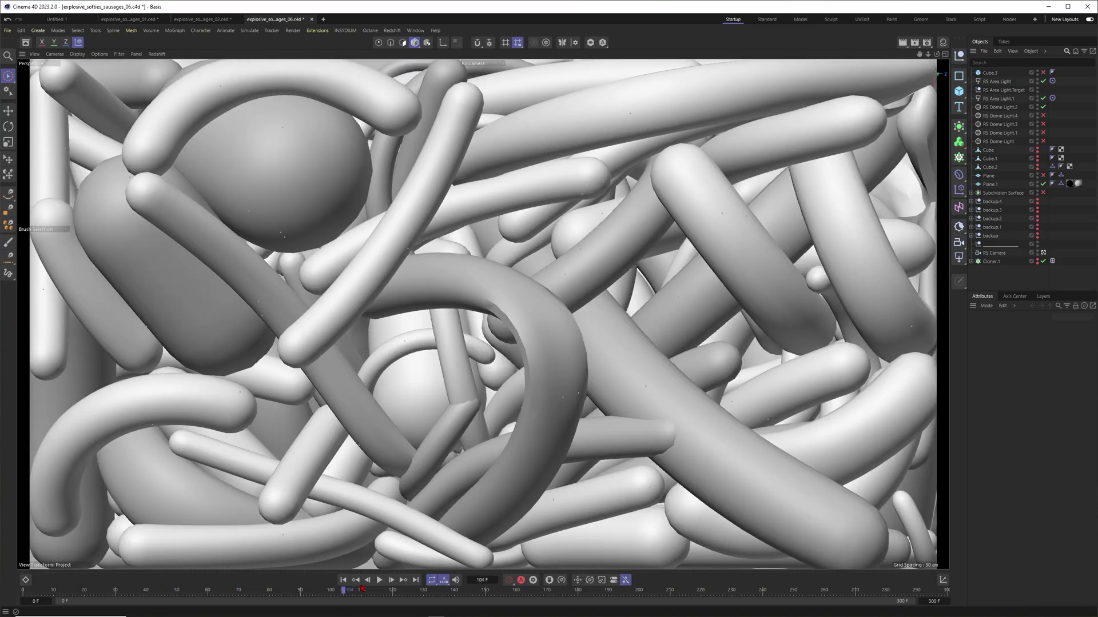
# - Scrub the timeline of explosive_softies_sausages_06.c4d back to about frame 58 to review its soft-body animation
pyautogui.moveTo(361, 588); pyautogui.dragTo(218, 602)
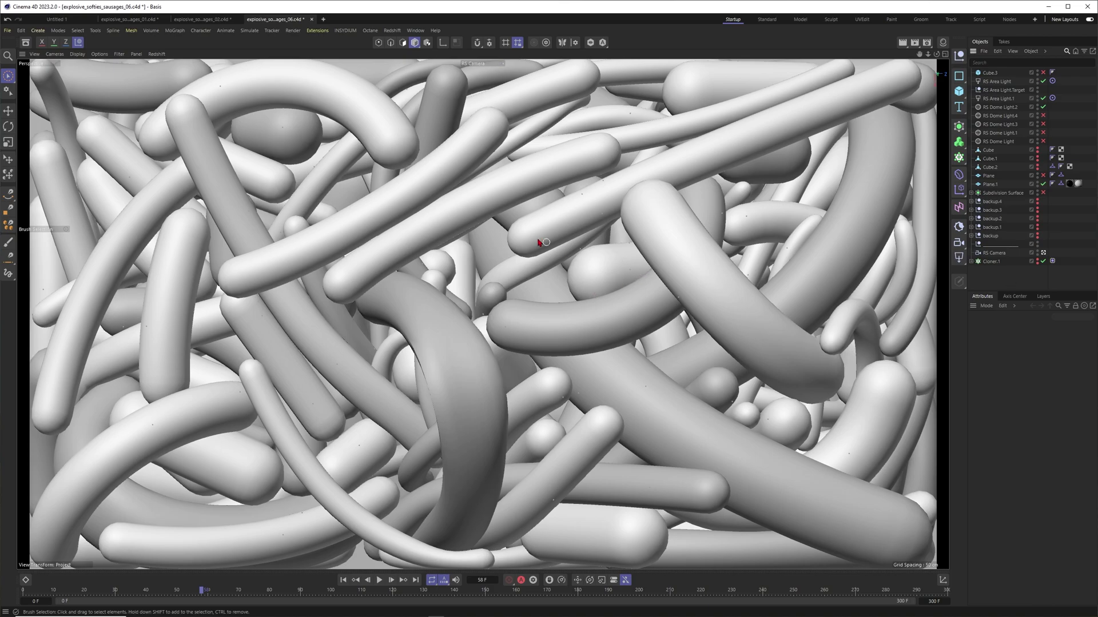
# - In the Untitled 1 scene, add a torus and move it about 194 cm along X, beside the capsule
pyautogui.click(57, 20)
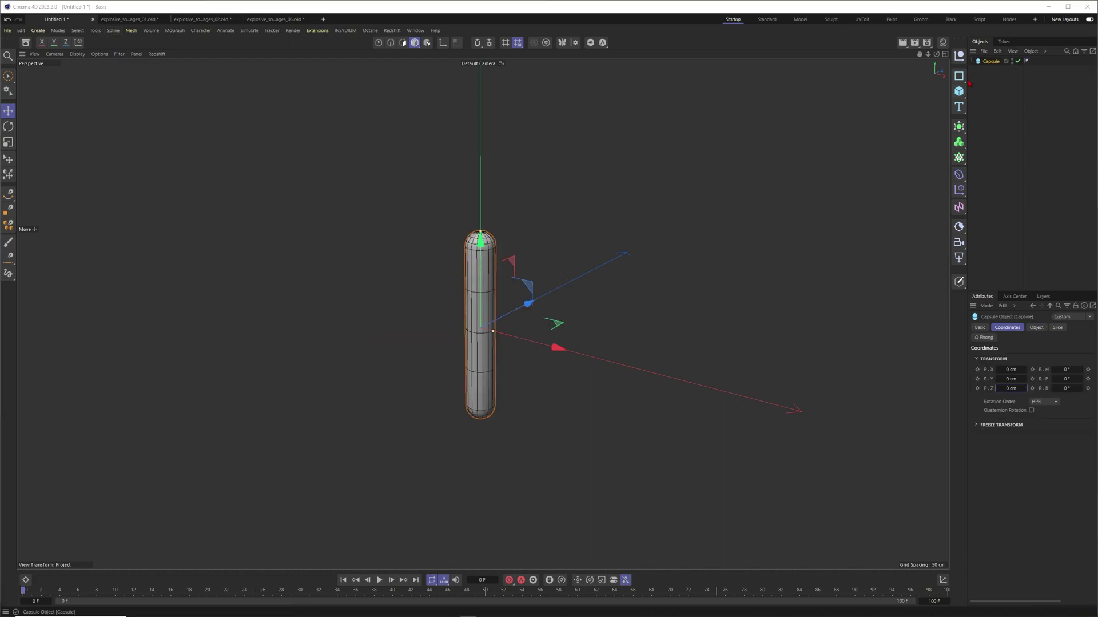
pyautogui.click(470, 300)
pyautogui.keyDown('alt'); pyautogui.moveTo(469, 310); pyautogui.dragTo(530, 280, button='middle'); pyautogui.keyUp('alt')
pyautogui.keyDown('alt'); pyautogui.moveTo(530, 281); pyautogui.dragTo(563, 279, button='right'); pyautogui.keyUp('alt')
pyautogui.keyDown('alt'); pyautogui.moveTo(537, 284); pyautogui.dragTo(558, 284); pyautogui.keyUp('alt')
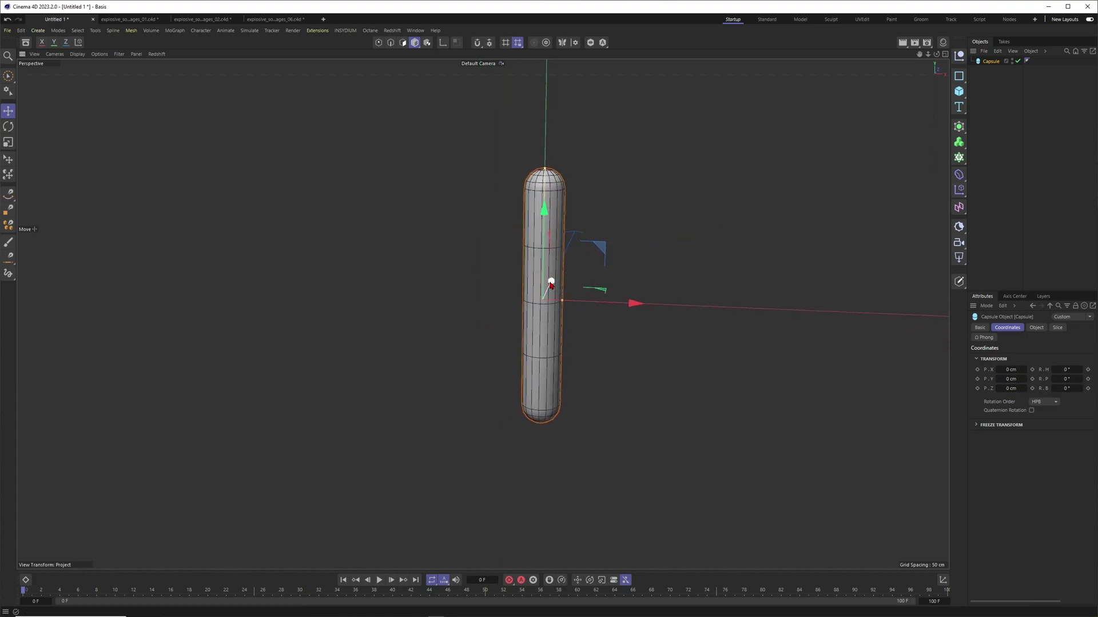
pyautogui.keyDown('alt'); pyautogui.moveTo(524, 268); pyautogui.dragTo(516, 247, button='right'); pyautogui.keyUp('alt')
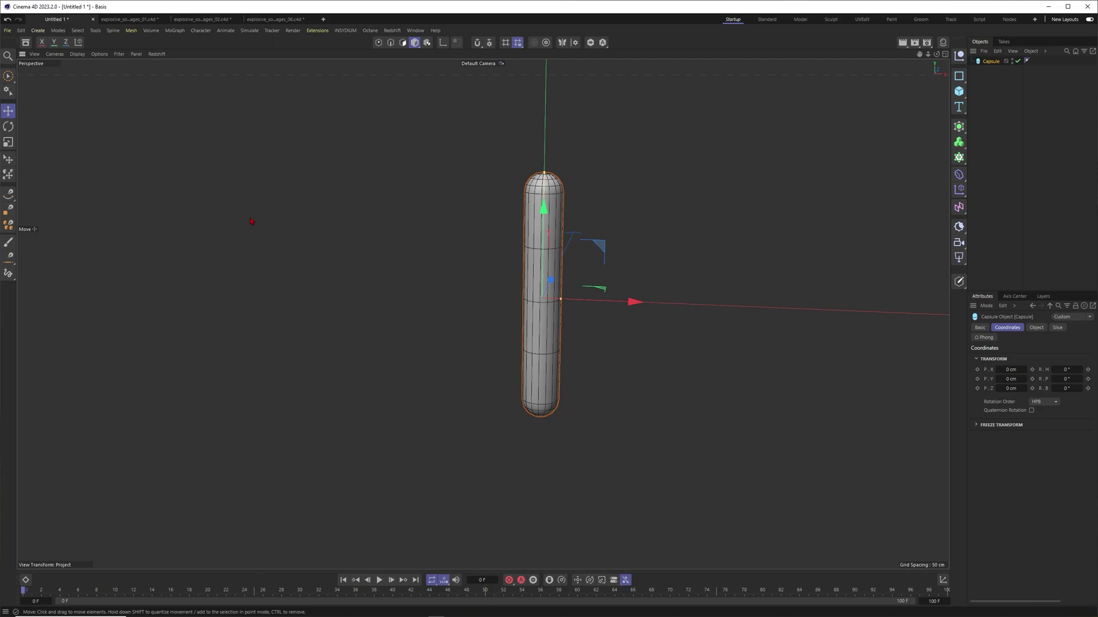
pyautogui.keyDown('alt'); pyautogui.moveTo(524, 278); pyautogui.dragTo(527, 267, button='right'); pyautogui.keyUp('alt')
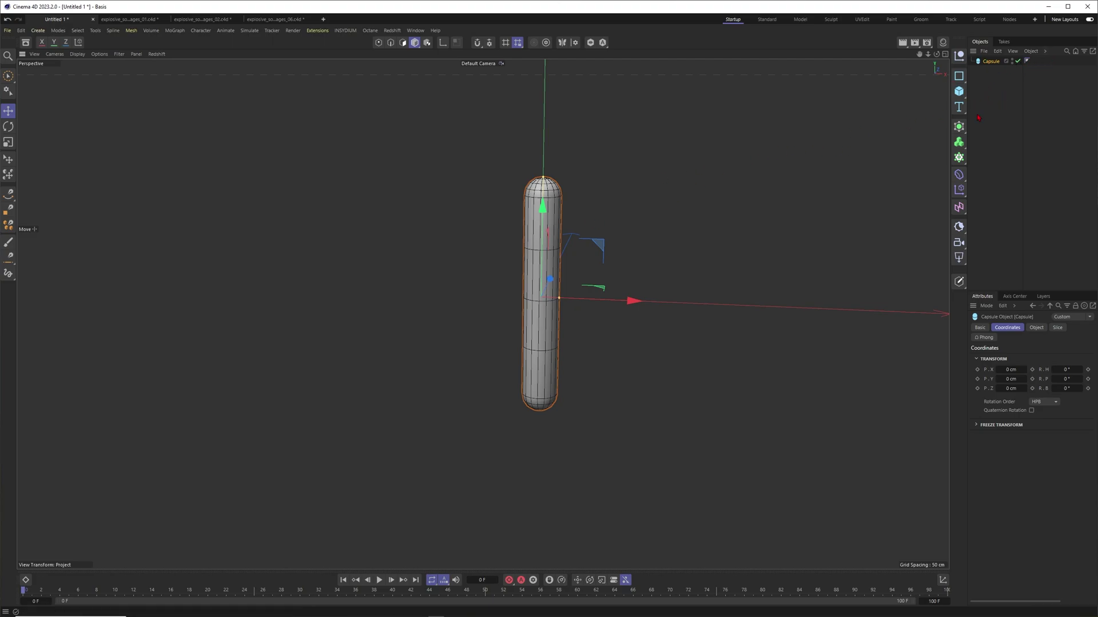
pyautogui.click(959, 94)
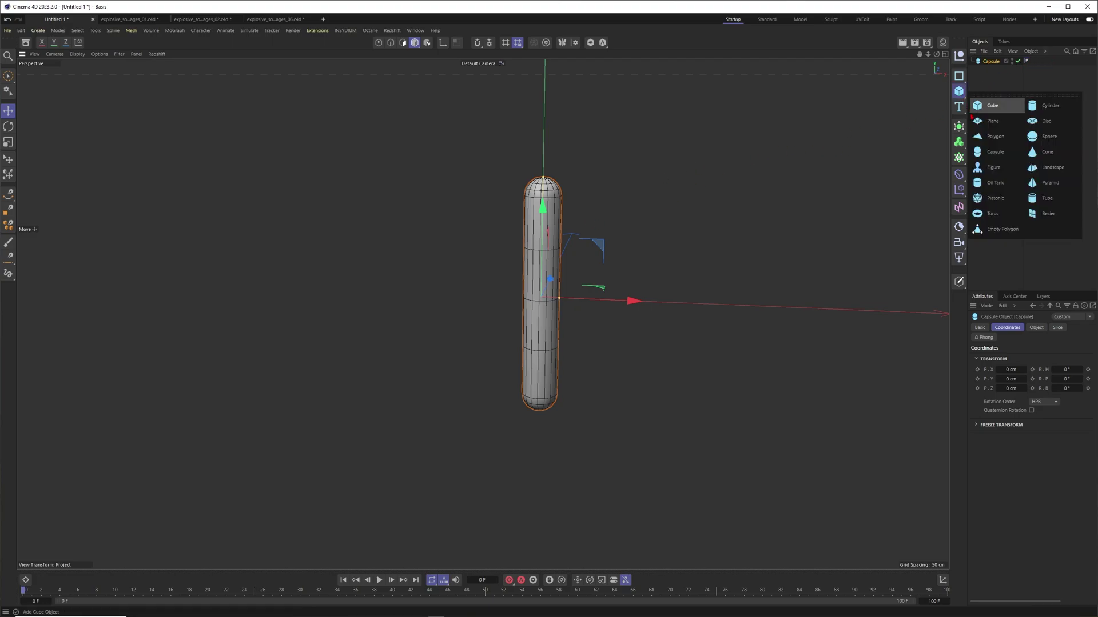
pyautogui.click(994, 214)
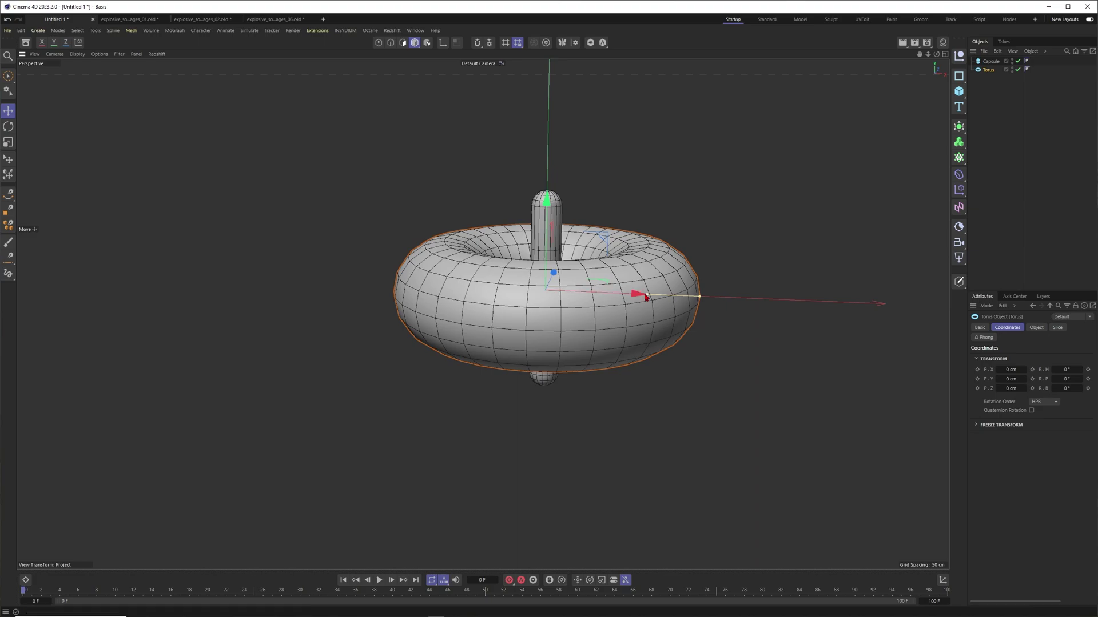
pyautogui.moveTo(646, 296); pyautogui.dragTo(851, 304)
pyautogui.keyDown('alt'); pyautogui.moveTo(618, 258); pyautogui.dragTo(531, 261, button='middle'); pyautogui.keyUp('alt')
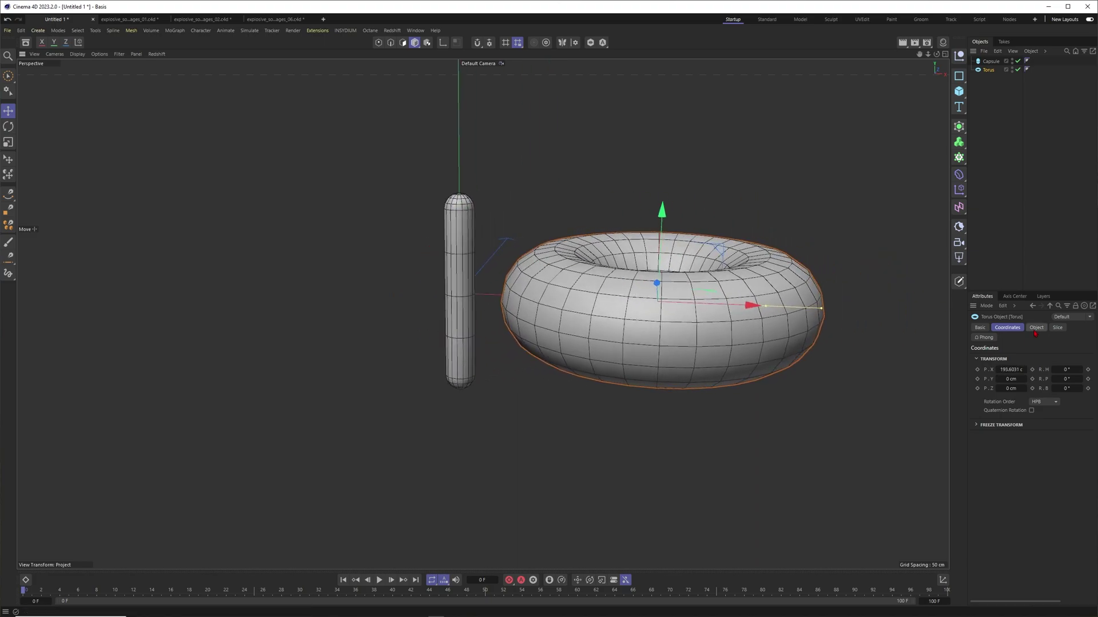
# - Set the torus orientation to +Z and scale it down to a smaller ring with a thinner pipe
pyautogui.click(1036, 328)
pyautogui.click(1073, 396)
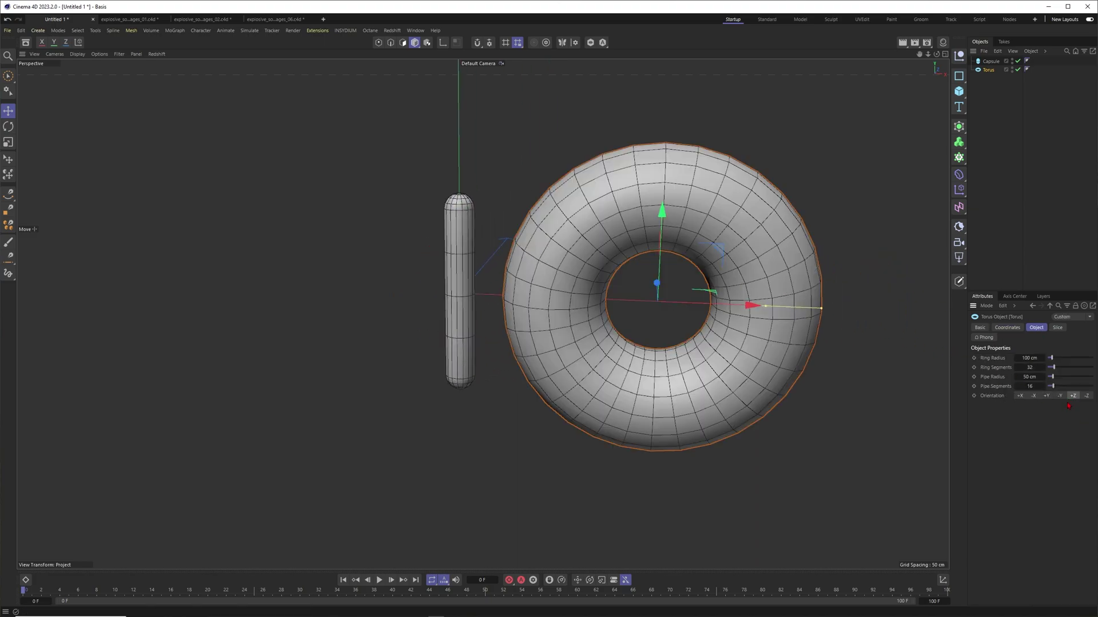
pyautogui.press('t')
pyautogui.moveTo(811, 301); pyautogui.dragTo(694, 304)
pyautogui.press('space')
pyautogui.moveTo(573, 289)
pyautogui.keyDown('alt'); pyautogui.mouseDown(button='right')
pyautogui.moveTo(559, 295)
pyautogui.moveTo(571, 287)
pyautogui.mouseUp(button='right'); pyautogui.keyUp('alt')
pyautogui.keyDown('alt'); pyautogui.moveTo(528, 271); pyautogui.dragTo(581, 274, button='middle'); pyautogui.keyUp('alt')
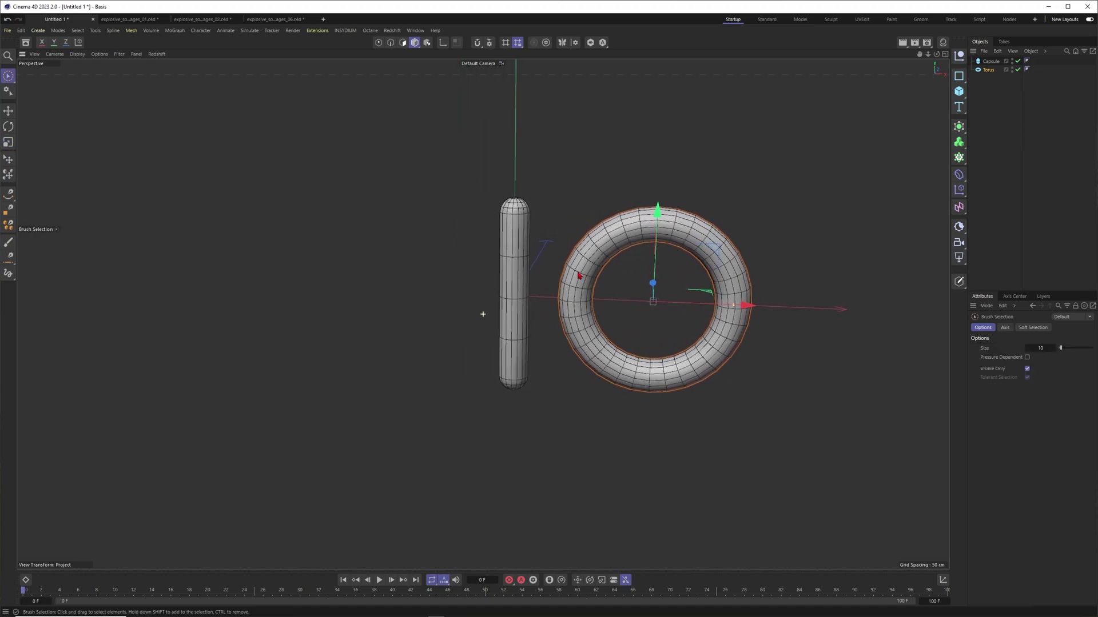
# - Duplicate the capsule and move the copy about 122 cm along X, to the side opposite the torus
pyautogui.click(999, 108)
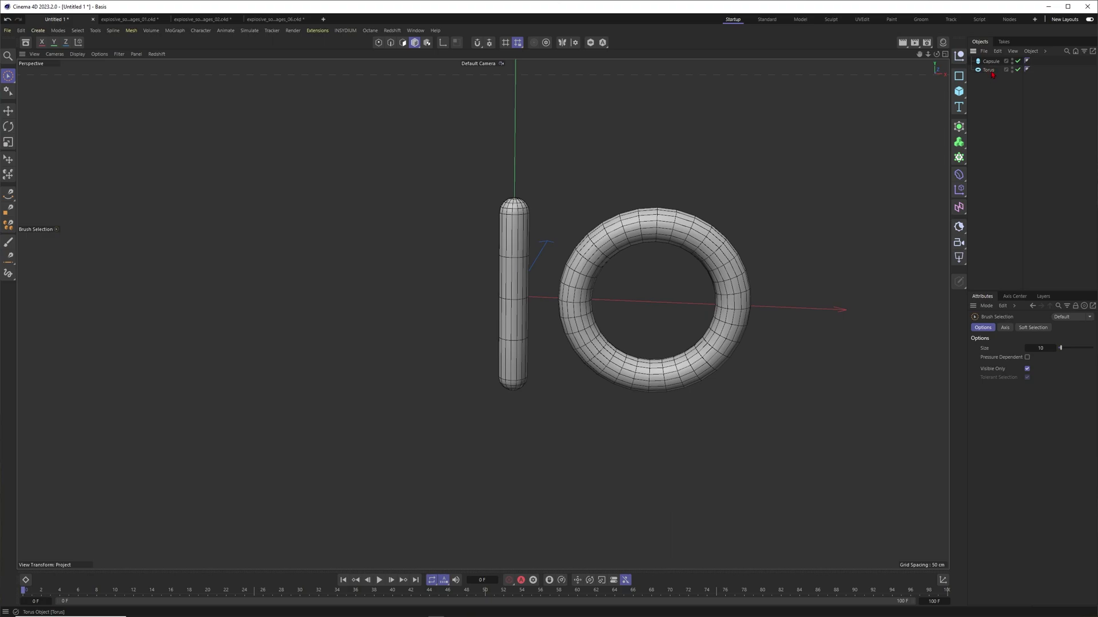
pyautogui.keyDown('ctrl'); pyautogui.moveTo(984, 63); pyautogui.dragTo(985, 65); pyautogui.keyUp('ctrl')
pyautogui.moveTo(602, 300); pyautogui.dragTo(485, 296)
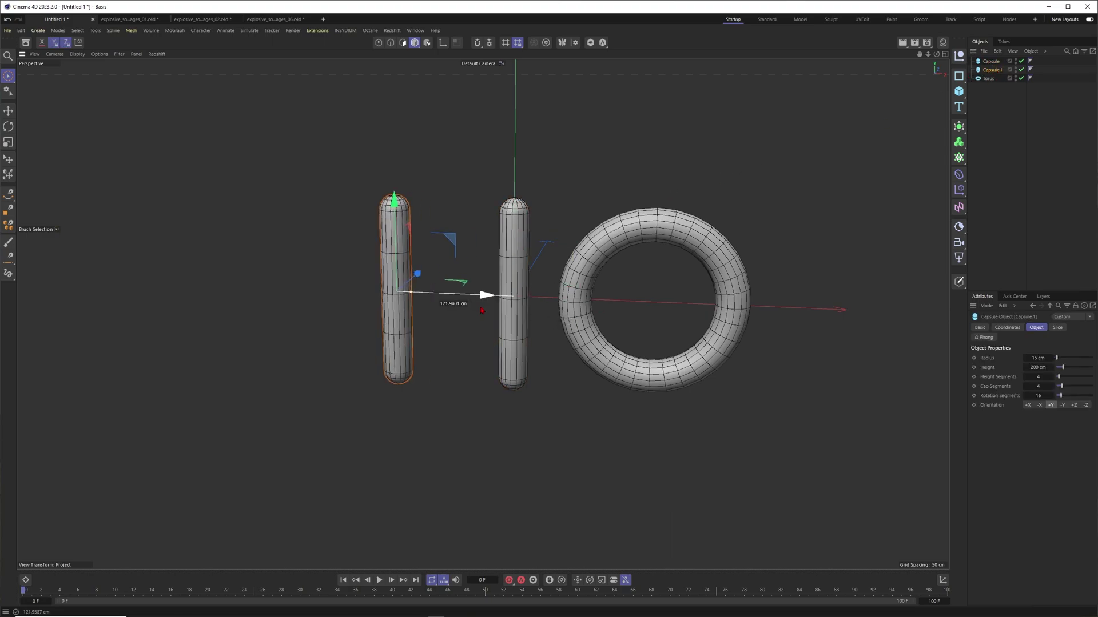
# - Lengthen the outer capsule to a height of about 293 cm
pyautogui.keyDown('alt'); pyautogui.moveTo(384, 228); pyautogui.dragTo(525, 245, button='middle'); pyautogui.keyUp('alt')
pyautogui.keyDown('alt'); pyautogui.moveTo(527, 213); pyautogui.dragTo(549, 209, button='right'); pyautogui.keyUp('alt')
pyautogui.moveTo(540, 217); pyautogui.dragTo(542, 160)
# - Duplicate the lengthened capsule along X, placing the copy on its outer side, away from the torus
pyautogui.keyDown('alt'); pyautogui.moveTo(577, 246); pyautogui.dragTo(560, 241, button='right'); pyautogui.keyUp('alt')
pyautogui.keyDown('alt'); pyautogui.moveTo(561, 242); pyautogui.dragTo(643, 252); pyautogui.keyUp('alt')
pyautogui.keyDown('alt'); pyautogui.moveTo(464, 304); pyautogui.dragTo(489, 316, button='middle'); pyautogui.keyUp('alt')
pyautogui.keyDown('ctrl'); pyautogui.moveTo(697, 326); pyautogui.dragTo(604, 321); pyautogui.keyUp('ctrl')
pyautogui.keyDown('alt'); pyautogui.moveTo(495, 287); pyautogui.dragTo(580, 289, button='middle'); pyautogui.keyUp('alt')
pyautogui.keyDown('alt'); pyautogui.moveTo(581, 287); pyautogui.dragTo(618, 270, button='right'); pyautogui.keyUp('alt')
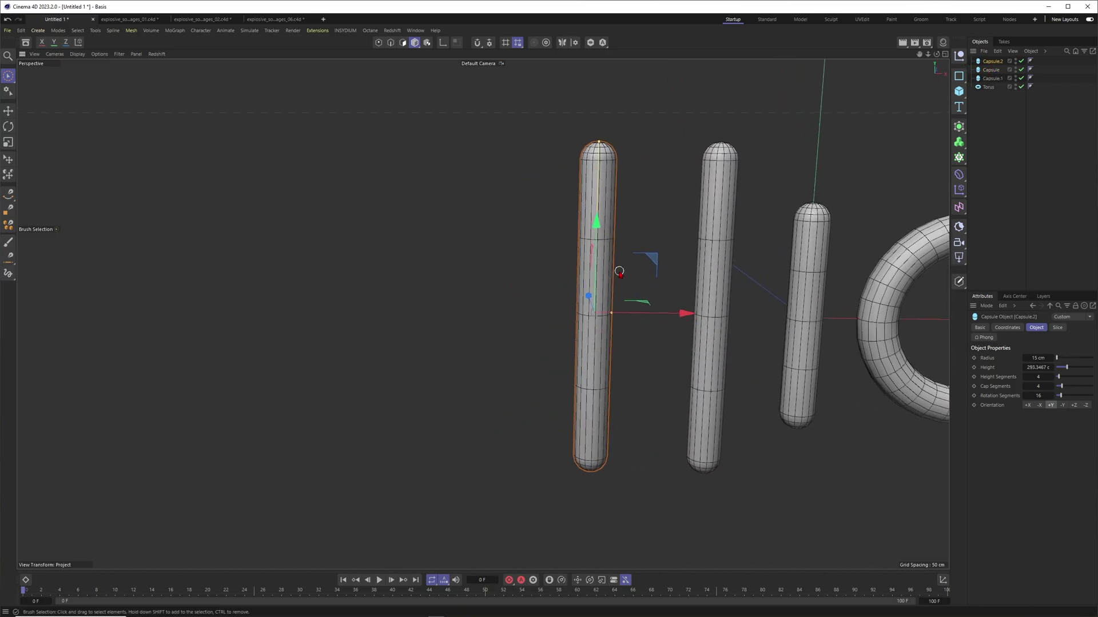
# - Set the outermost capsule's height segments to 53 and its cap segments to 7
pyautogui.keyDown('alt'); pyautogui.moveTo(607, 275); pyautogui.dragTo(594, 270); pyautogui.keyUp('alt')
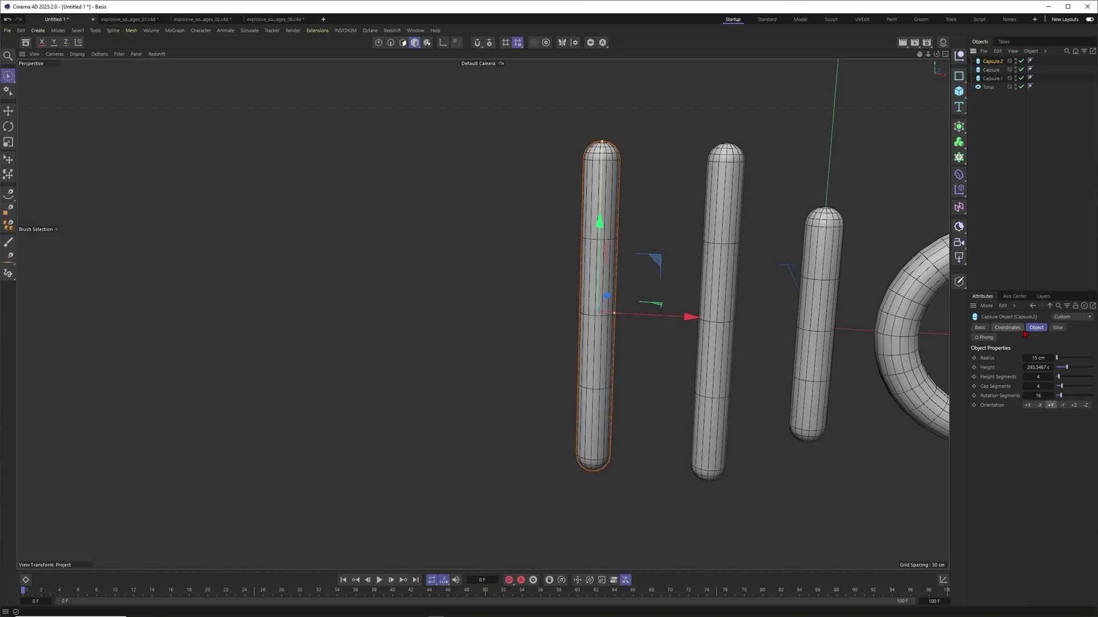
pyautogui.moveTo(1062, 381); pyautogui.dragTo(1091, 377)
pyautogui.click(1038, 377)
pyautogui.scroll(13, 1038, 377)
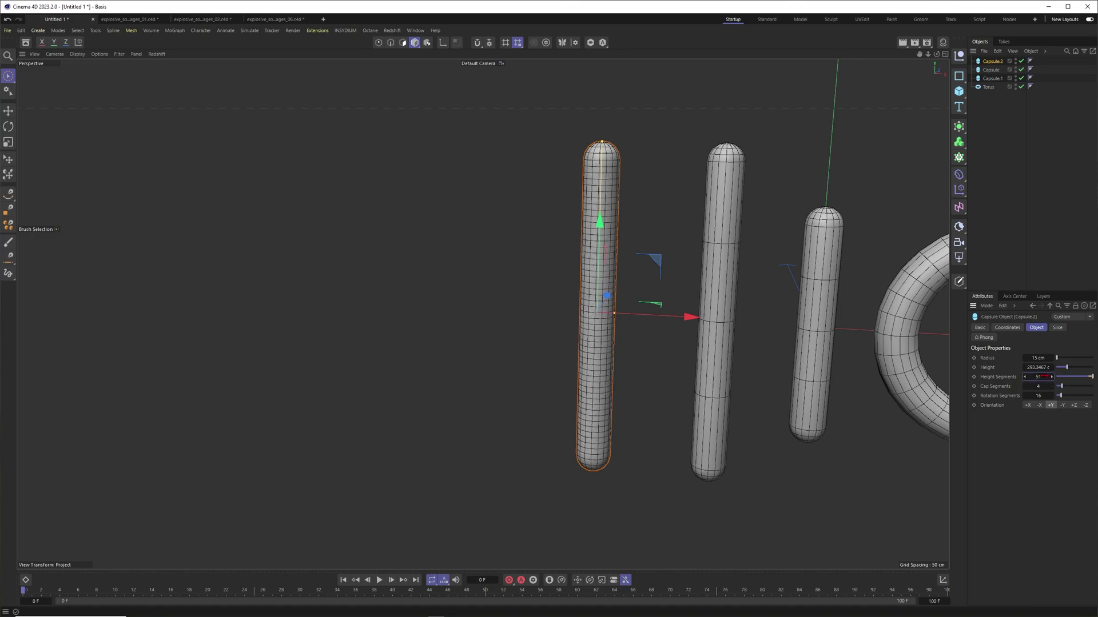
pyautogui.click(1052, 387)
pyautogui.scroll(3, 1052, 387)
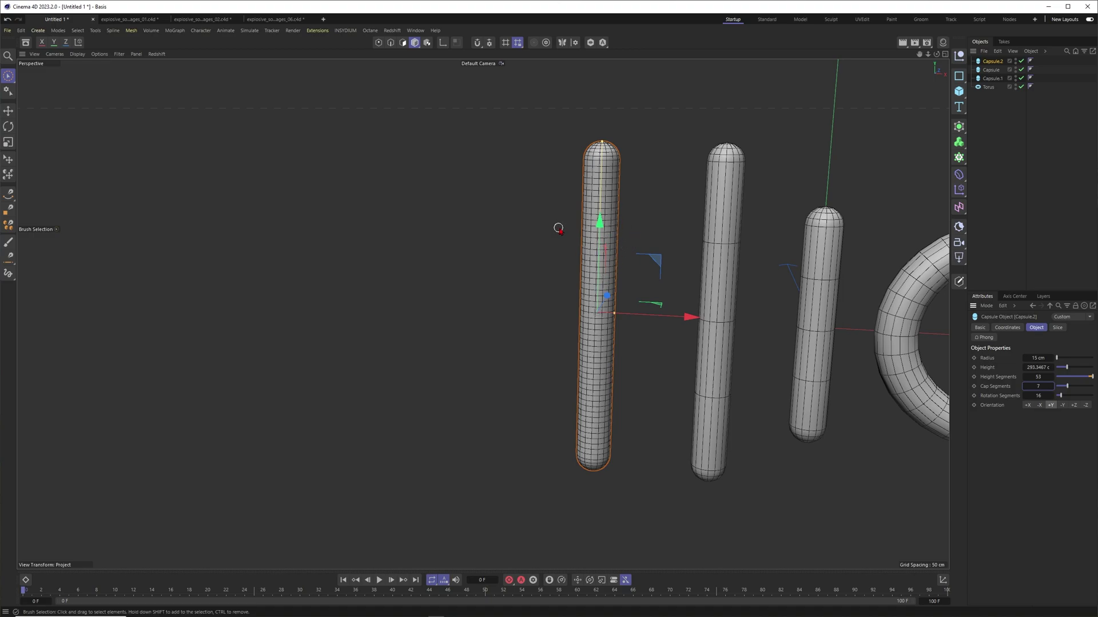
# - Add a Bend deformer as a child of the outermost capsule and bend it away from the other shapes with a strength of about -62°
pyautogui.keyDown('alt'); pyautogui.moveTo(593, 199); pyautogui.dragTo(556, 209, button='middle'); pyautogui.keyUp('alt')
pyautogui.moveTo(556, 209)
pyautogui.keyDown('alt'); pyautogui.mouseDown(button='right')
pyautogui.moveTo(560, 160)
pyautogui.moveTo(553, 194)
pyautogui.moveTo(484, 238)
pyautogui.moveTo(553, 215)
pyautogui.moveTo(544, 220)
pyautogui.mouseUp(button='right'); pyautogui.keyUp('alt')
pyautogui.keyDown('alt'); pyautogui.moveTo(552, 262); pyautogui.dragTo(576, 248, button='middle'); pyautogui.keyUp('alt')
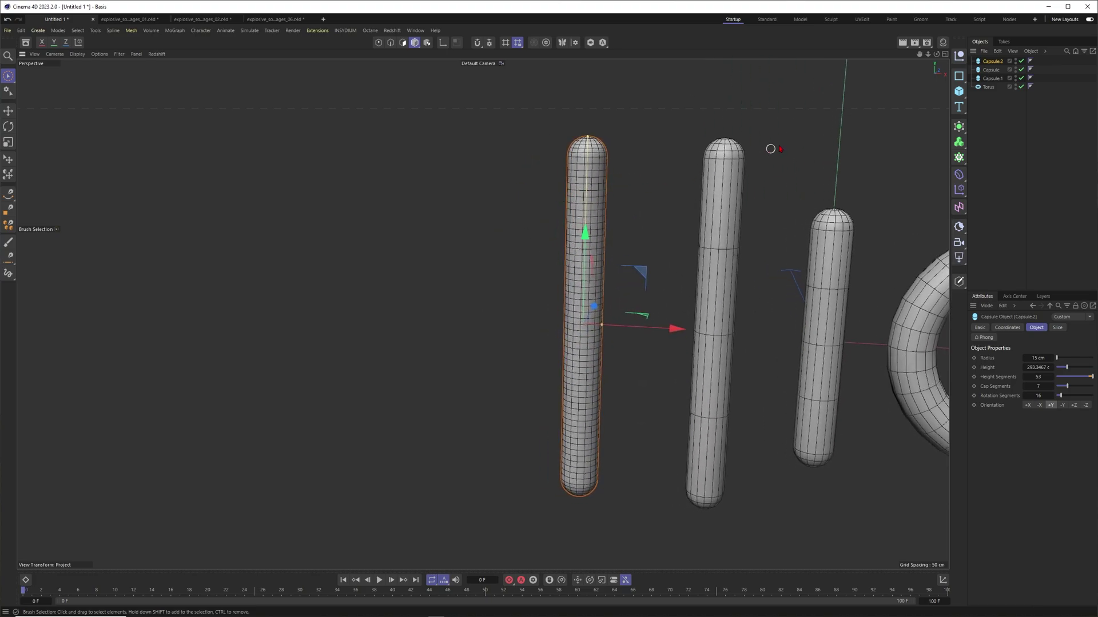
pyautogui.click(959, 175)
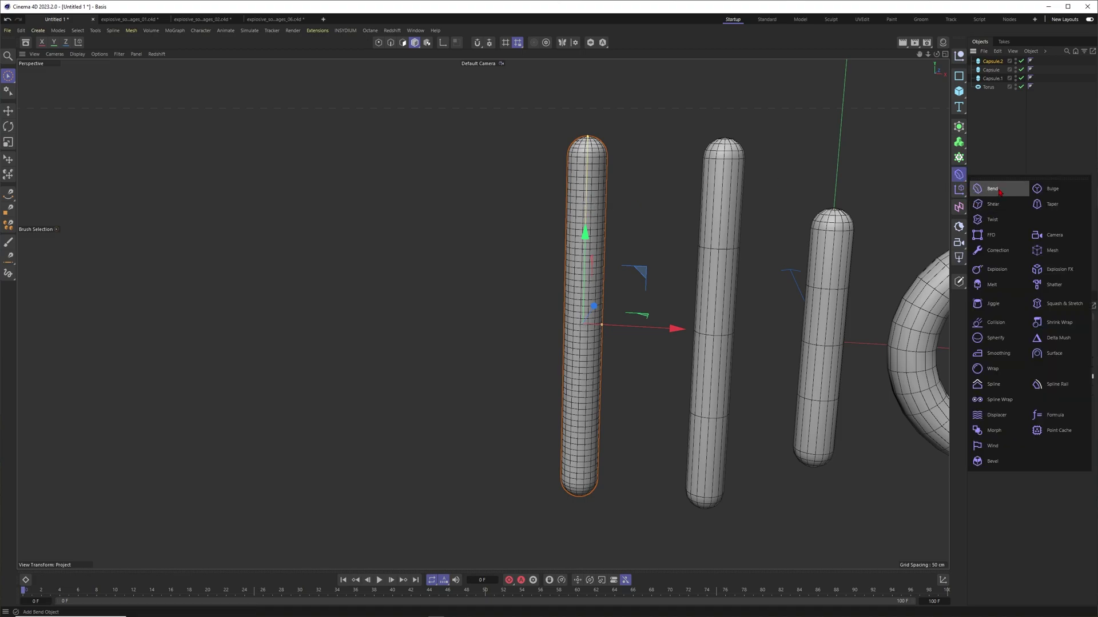
pyautogui.keyDown('shift'); pyautogui.click(999, 191); pyautogui.keyUp('shift')
pyautogui.scroll(-2, 613, 264)
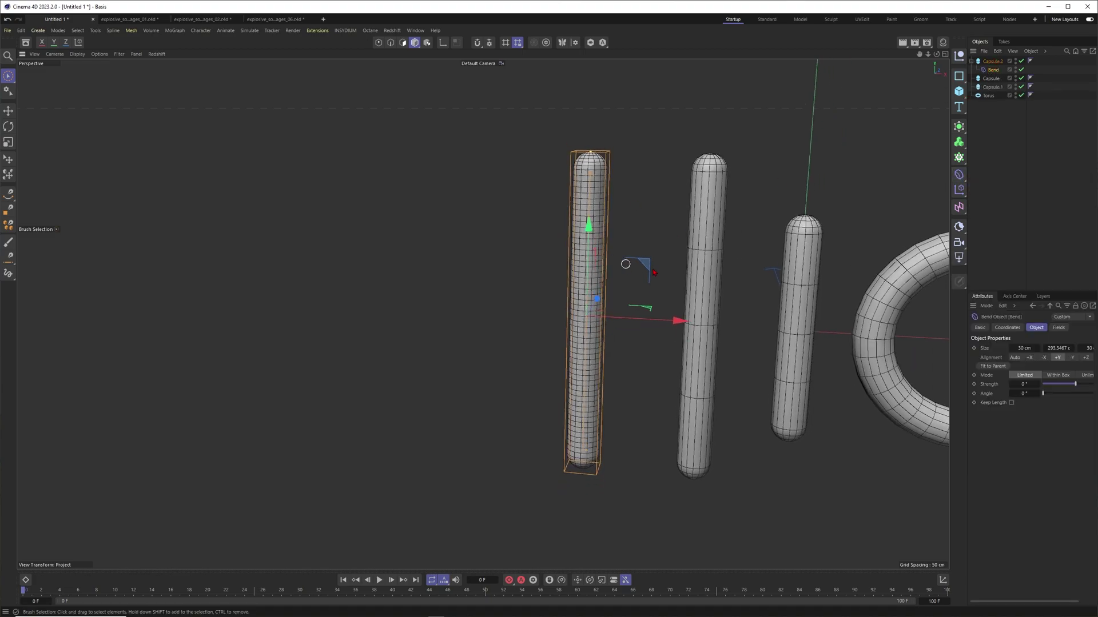
pyautogui.moveTo(590, 152); pyautogui.dragTo(416, 149)
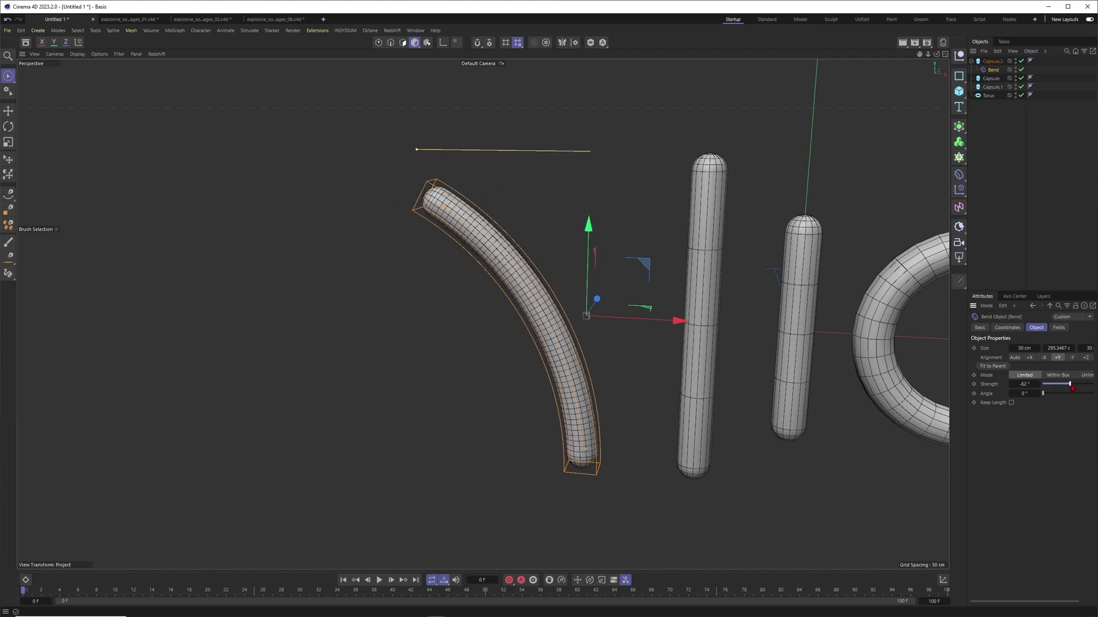
# - Shorten the Bend deformer's Y size to about 196 cm so the capsule's ends stay straight
pyautogui.moveTo(1048, 350); pyautogui.dragTo(1014, 359)
pyautogui.keyDown('alt'); pyautogui.moveTo(496, 268); pyautogui.dragTo(522, 286); pyautogui.keyUp('alt')
pyautogui.keyDown('alt'); pyautogui.moveTo(529, 295); pyautogui.dragTo(570, 258, button='middle'); pyautogui.keyUp('alt')
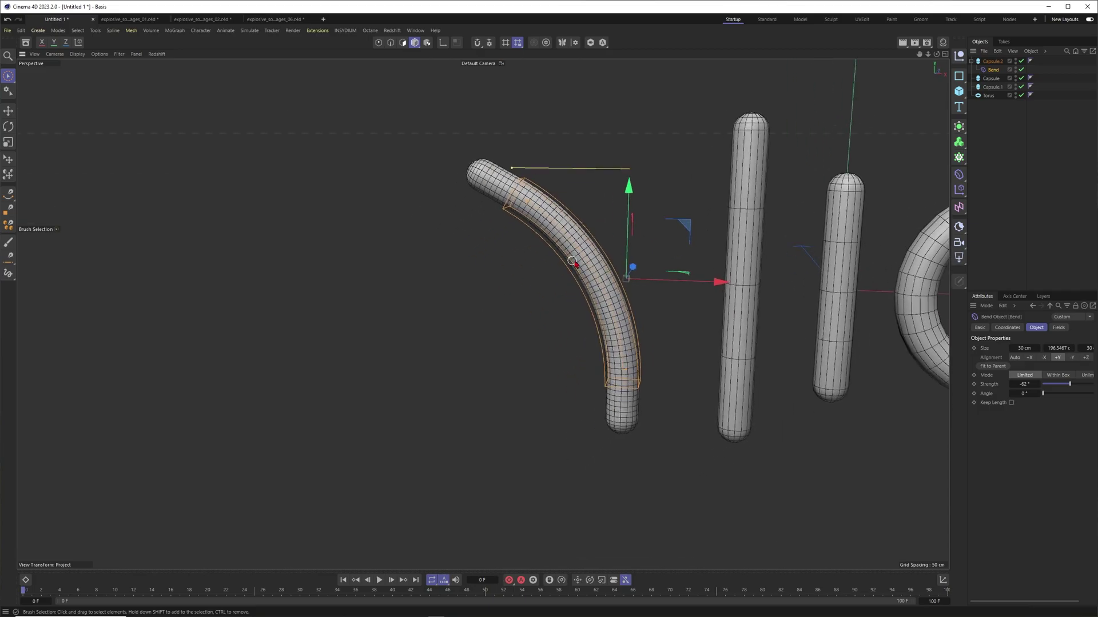
pyautogui.scroll(-1, 571, 257)
# - Duplicate the bent capsule with its deformer and move the copy along X to the outer side of the row
pyautogui.click(1002, 148)
pyautogui.click(996, 61)
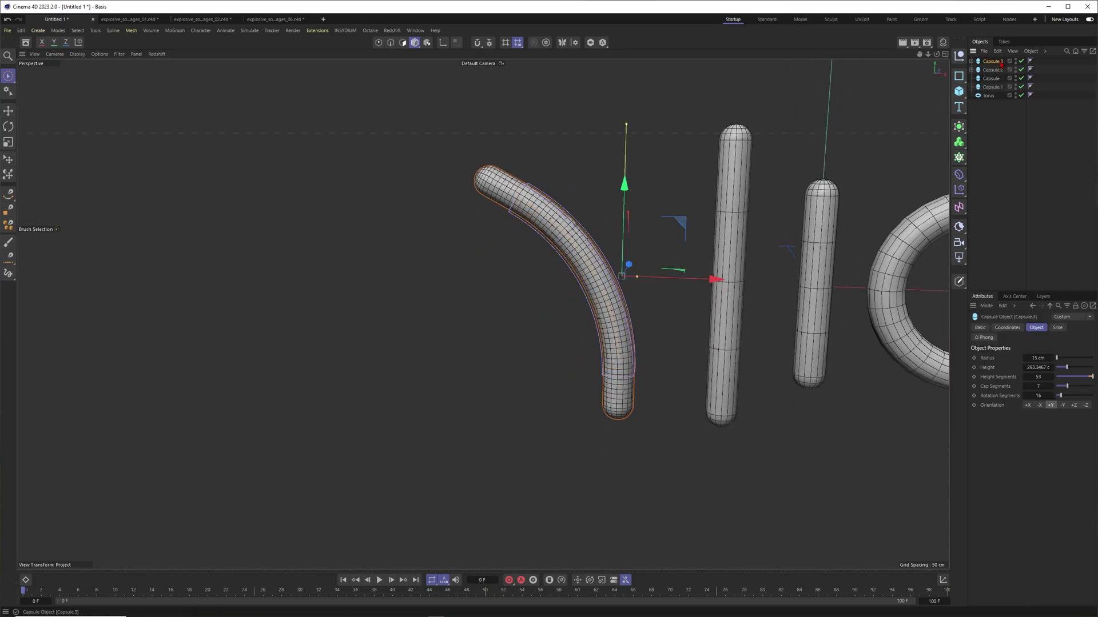
pyautogui.keyDown('ctrl'); pyautogui.moveTo(716, 279); pyautogui.dragTo(578, 274); pyautogui.keyUp('ctrl')
pyautogui.keyDown('alt'); pyautogui.moveTo(449, 264); pyautogui.dragTo(566, 267, button='middle'); pyautogui.keyUp('alt')
pyautogui.scroll(1, 566, 268)
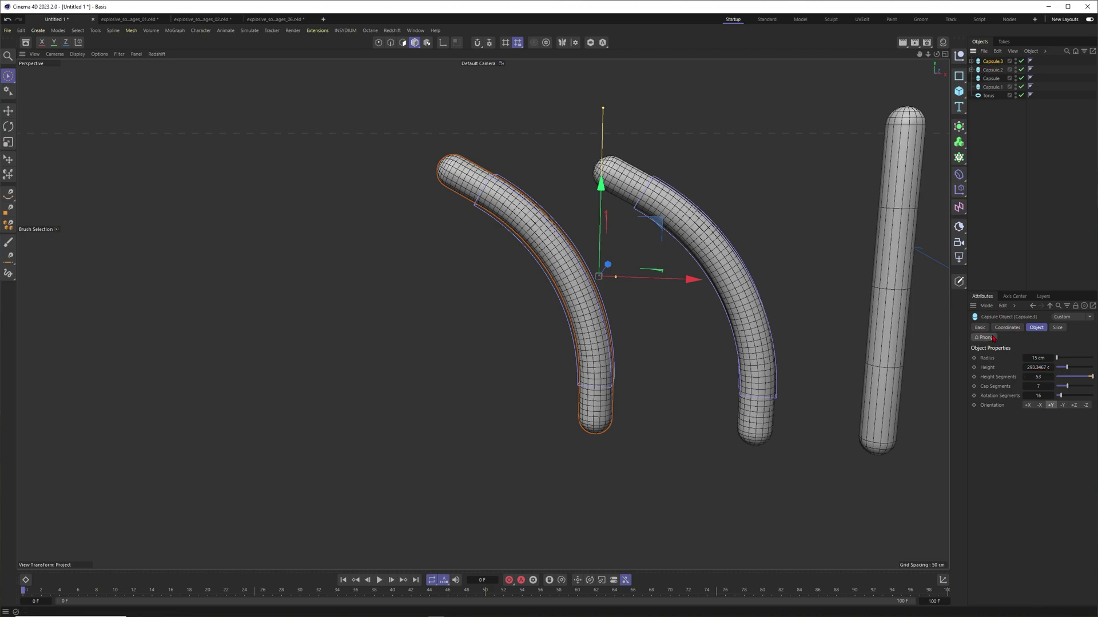
# - Make the copied bent capsule thicker and shorter with a 29 cm radius and about 180 cm height, and adjust its segments for an even mesh
pyautogui.moveTo(1032, 368)
pyautogui.mouseDown()
pyautogui.moveTo(1023, 368)
pyautogui.moveTo(1047, 358)
pyautogui.mouseUp()
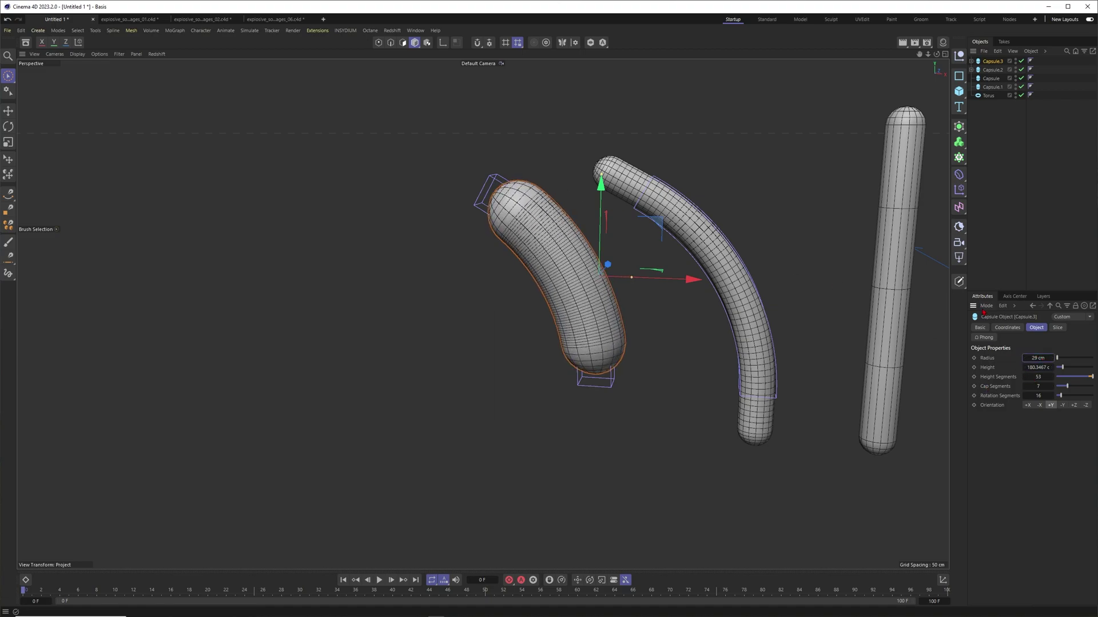
pyautogui.moveTo(1067, 397); pyautogui.dragTo(1023, 380)
pyautogui.click(719, 199)
# - Duplicate the torus above the original and reshape the copy into a fat donut with a small hole
pyautogui.scroll(-3, 714, 203)
pyautogui.keyDown('alt'); pyautogui.moveTo(695, 222); pyautogui.dragTo(468, 246, button='middle'); pyautogui.keyUp('alt')
pyautogui.click(765, 236)
pyautogui.keyDown('alt'); pyautogui.moveTo(692, 276); pyautogui.dragTo(714, 287, button='middle'); pyautogui.keyUp('alt')
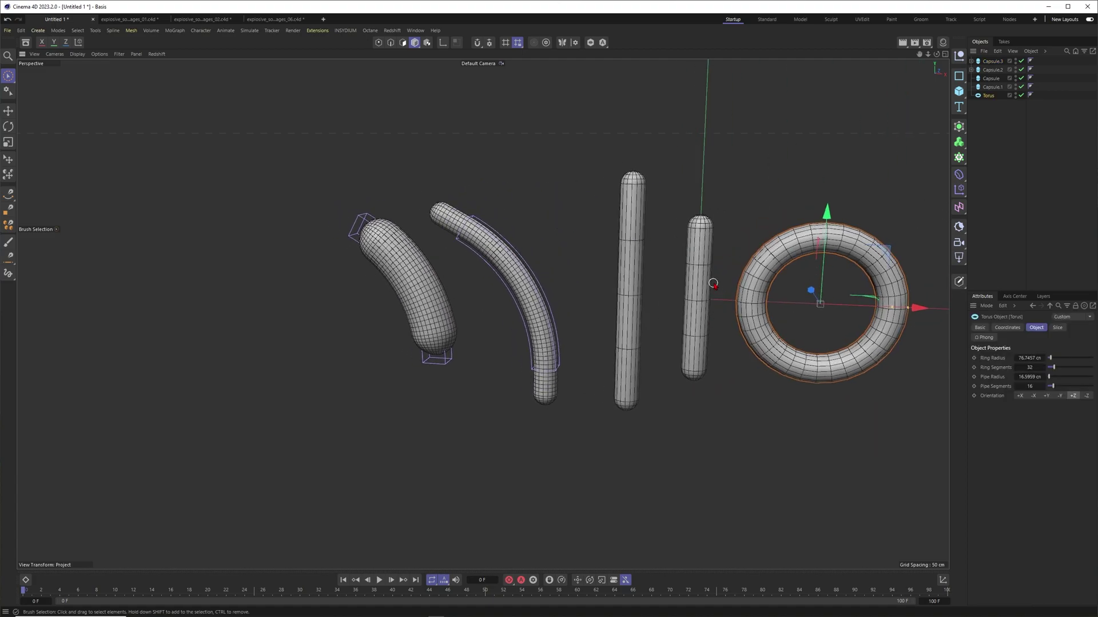
pyautogui.keyDown('alt'); pyautogui.moveTo(776, 243); pyautogui.dragTo(732, 285, button='middle'); pyautogui.keyUp('alt')
pyautogui.keyDown('ctrl'); pyautogui.moveTo(841, 291); pyautogui.dragTo(792, 121); pyautogui.keyUp('ctrl')
pyautogui.keyDown('alt'); pyautogui.moveTo(705, 173); pyautogui.dragTo(708, 212, button='middle'); pyautogui.keyUp('alt')
pyautogui.moveTo(817, 216); pyautogui.dragTo(761, 217)
pyautogui.keyDown('alt'); pyautogui.moveTo(684, 235); pyautogui.dragTo(737, 236, button='middle'); pyautogui.keyUp('alt')
pyautogui.keyDown('alt'); pyautogui.moveTo(737, 236); pyautogui.dragTo(742, 233, button='right'); pyautogui.keyUp('alt')
pyautogui.click(987, 132)
# - Add a cube above the bent capsules and set its size to 60 cm on all three axes
pyautogui.click(958, 91)
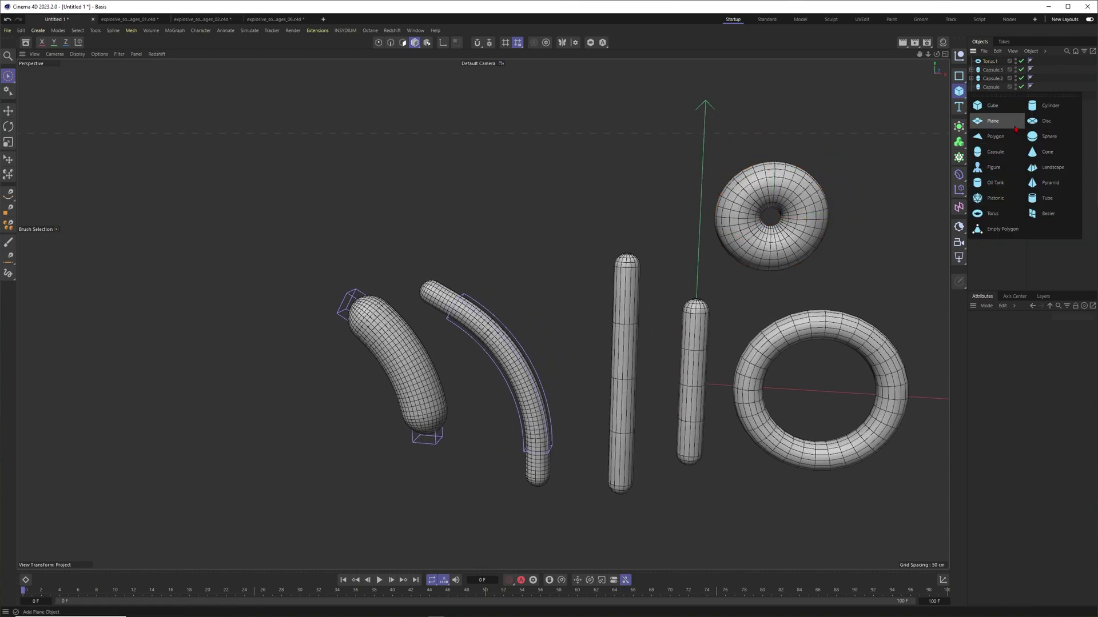
pyautogui.click(983, 112)
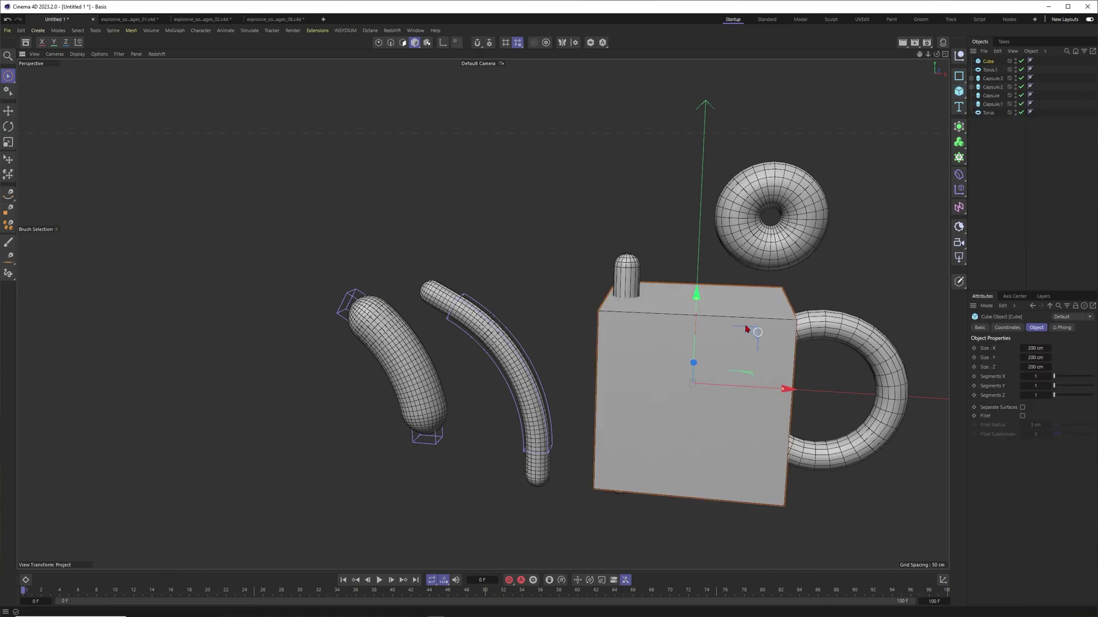
pyautogui.keyDown('alt'); pyautogui.moveTo(730, 325); pyautogui.dragTo(716, 359); pyautogui.keyUp('alt')
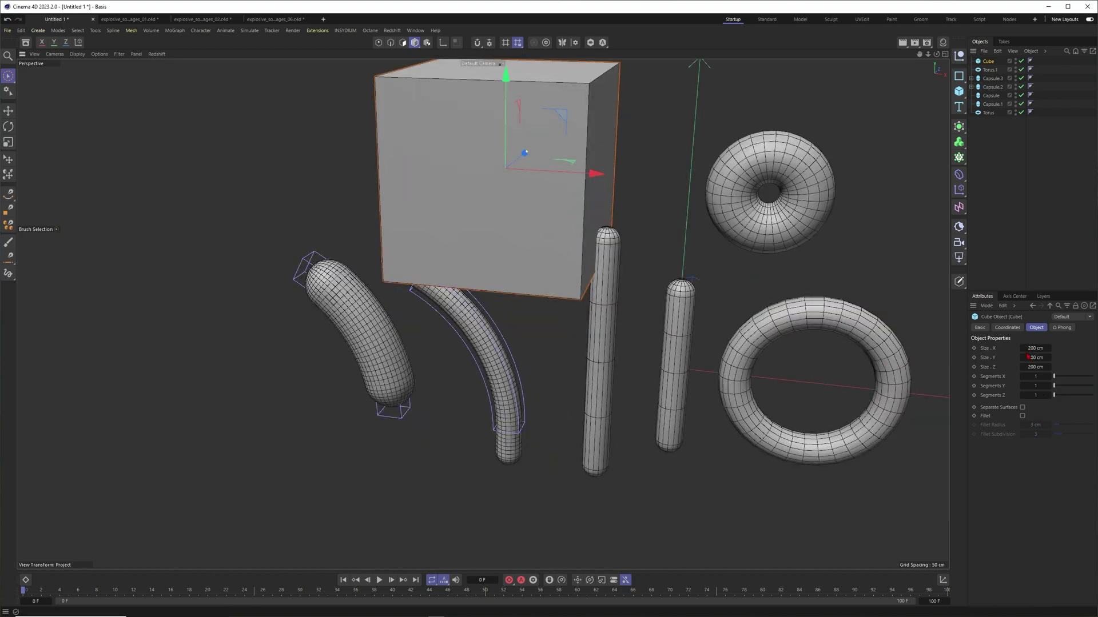
pyautogui.press('0')
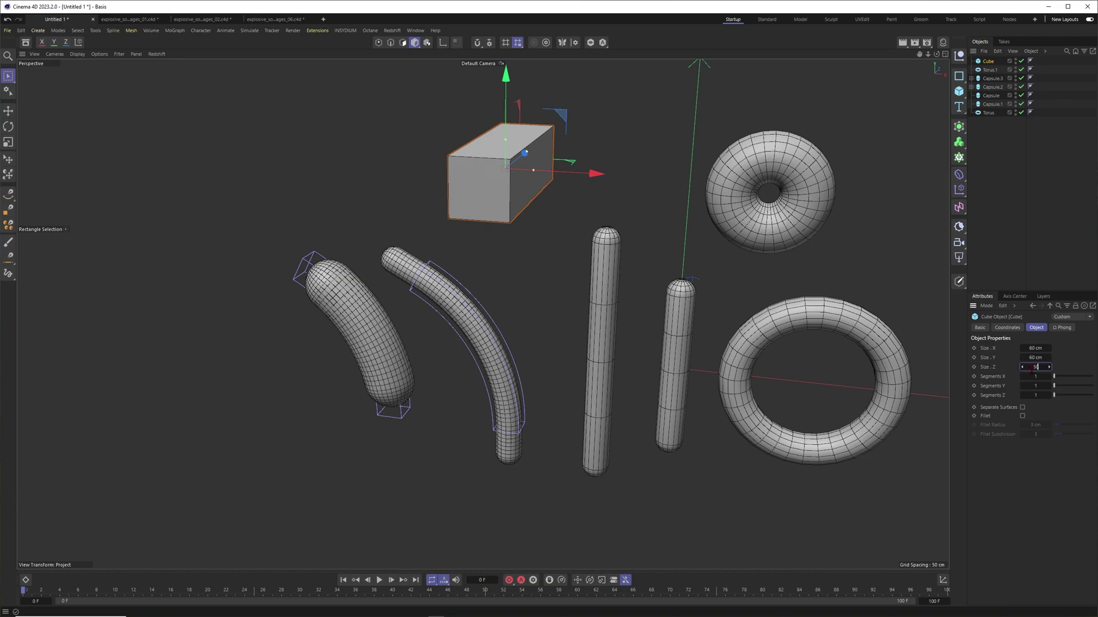
pyautogui.press('Return')
# - Stretch the cube's height to about 90 cm
pyautogui.keyDown('alt'); pyautogui.moveTo(515, 208); pyautogui.dragTo(576, 235, button='middle'); pyautogui.keyUp('alt')
pyautogui.moveTo(576, 236)
pyautogui.keyDown('alt'); pyautogui.mouseDown()
pyautogui.moveTo(559, 207)
pyautogui.moveTo(565, 220)
pyautogui.mouseUp(); pyautogui.keyUp('alt')
pyautogui.moveTo(567, 169); pyautogui.dragTo(568, 153)
pyautogui.hotkey('ctrl', 'z')
pyautogui.keyDown('alt'); pyautogui.moveTo(559, 190); pyautogui.dragTo(570, 178); pyautogui.keyUp('alt')
pyautogui.keyDown('alt'); pyautogui.moveTo(637, 212); pyautogui.dragTo(625, 218, button='middle'); pyautogui.keyUp('alt')
# - Enable the cube's fillet with an 8 cm radius and 5 subdivisions, and set its segments to 6 in X, 6 in Y and 5 in Z
pyautogui.click(1022, 417)
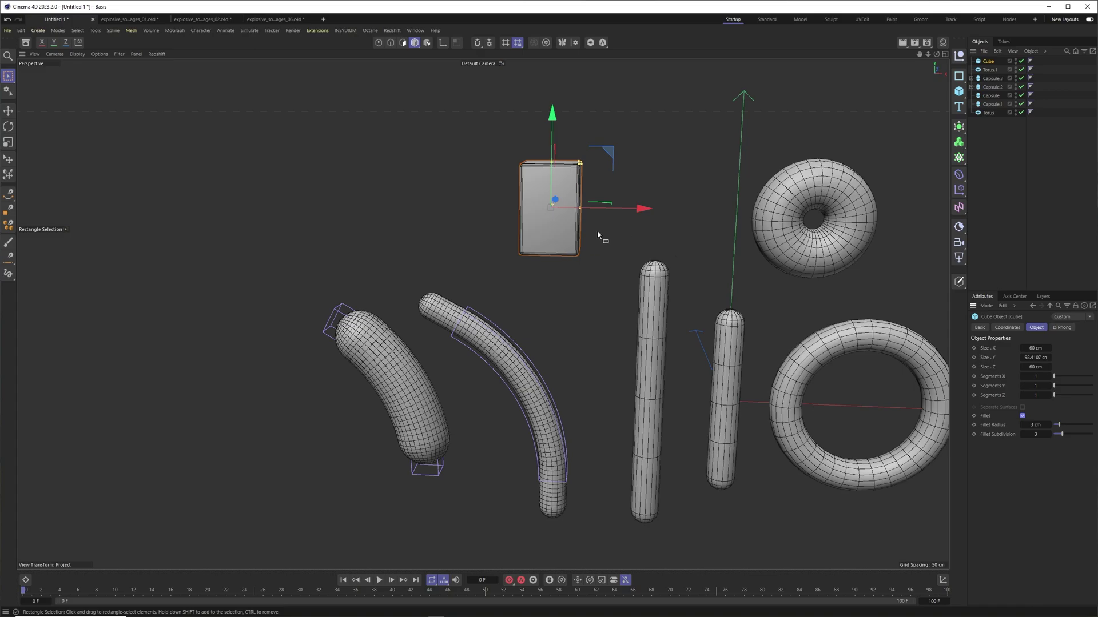
pyautogui.keyDown('alt'); pyautogui.moveTo(549, 204); pyautogui.dragTo(510, 219, button='middle'); pyautogui.keyUp('alt')
pyautogui.keyDown('alt'); pyautogui.moveTo(509, 219); pyautogui.dragTo(536, 210); pyautogui.keyUp('alt')
pyautogui.moveTo(1058, 425); pyautogui.dragTo(1070, 436)
pyautogui.moveTo(1060, 382); pyautogui.dragTo(1065, 397)
pyautogui.click(433, 282)
pyautogui.keyDown('alt'); pyautogui.moveTo(433, 283); pyautogui.dragTo(508, 234); pyautogui.keyUp('alt')
pyautogui.keyDown('alt'); pyautogui.moveTo(180, 114); pyautogui.dragTo(166, 131, button='middle'); pyautogui.keyUp('alt')
pyautogui.moveTo(8, 76); pyautogui.dragTo(43, 90)
pyautogui.keyDown('alt'); pyautogui.moveTo(526, 305); pyautogui.dragTo(482, 314, button='middle'); pyautogui.keyUp('alt')
# - Duplicate the cube, move the copy along X toward the donut, and resize it to about 84 × 115 × 35 cm
pyautogui.click(457, 243)
pyautogui.keyDown('ctrl'); pyautogui.moveTo(988, 61); pyautogui.dragTo(992, 69); pyautogui.keyUp('ctrl')
pyautogui.moveTo(503, 255); pyautogui.dragTo(595, 246)
pyautogui.moveTo(595, 172); pyautogui.dragTo(596, 159)
pyautogui.keyDown('alt'); pyautogui.moveTo(651, 212); pyautogui.dragTo(683, 216); pyautogui.keyUp('alt')
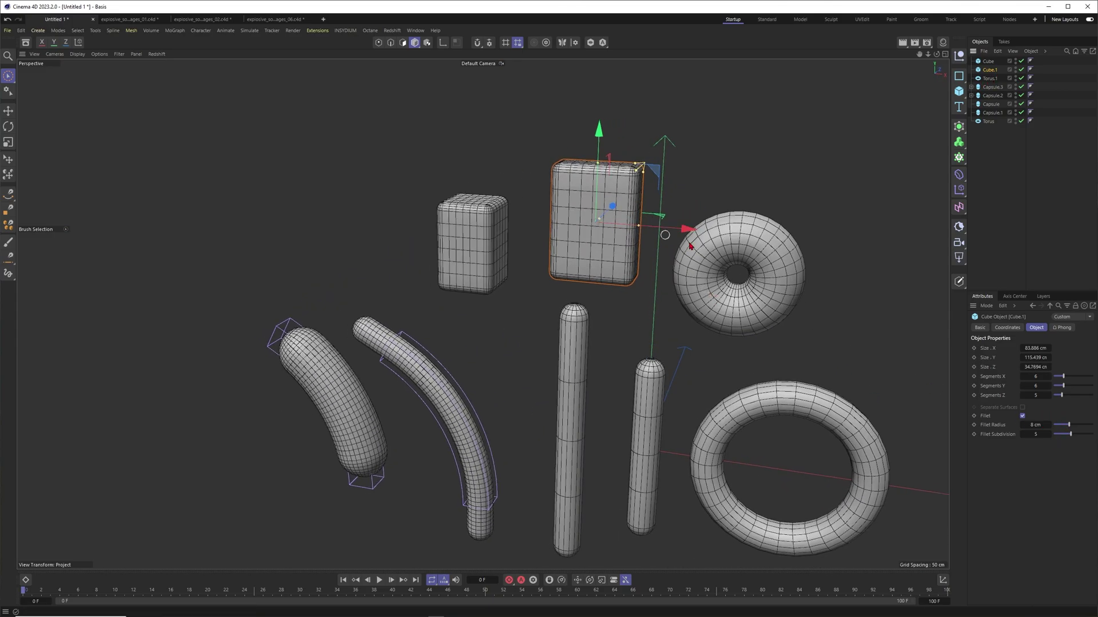
# - Round the copied cube with a fillet radius of about 17.4 cm and 10 subdivisions, and reshape it to about 66 cm wide and 145 cm high
pyautogui.moveTo(1067, 438); pyautogui.dragTo(1087, 425)
pyautogui.keyDown('alt'); pyautogui.moveTo(446, 240); pyautogui.dragTo(602, 148); pyautogui.keyUp('alt')
pyautogui.scroll(2, 623, 191)
pyautogui.moveTo(654, 243); pyautogui.dragTo(642, 242)
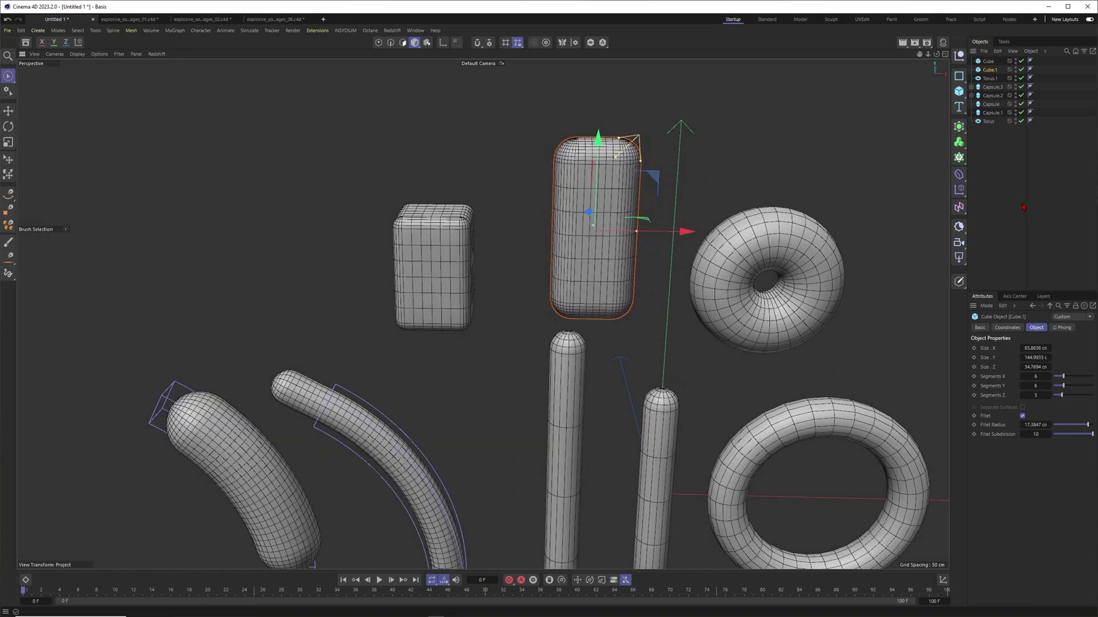
# - Increase the smaller cube's fillet radius to 20 cm and deselect it
pyautogui.keyDown('alt'); pyautogui.moveTo(548, 285); pyautogui.dragTo(576, 248, button='middle'); pyautogui.keyUp('alt')
pyautogui.click(452, 226)
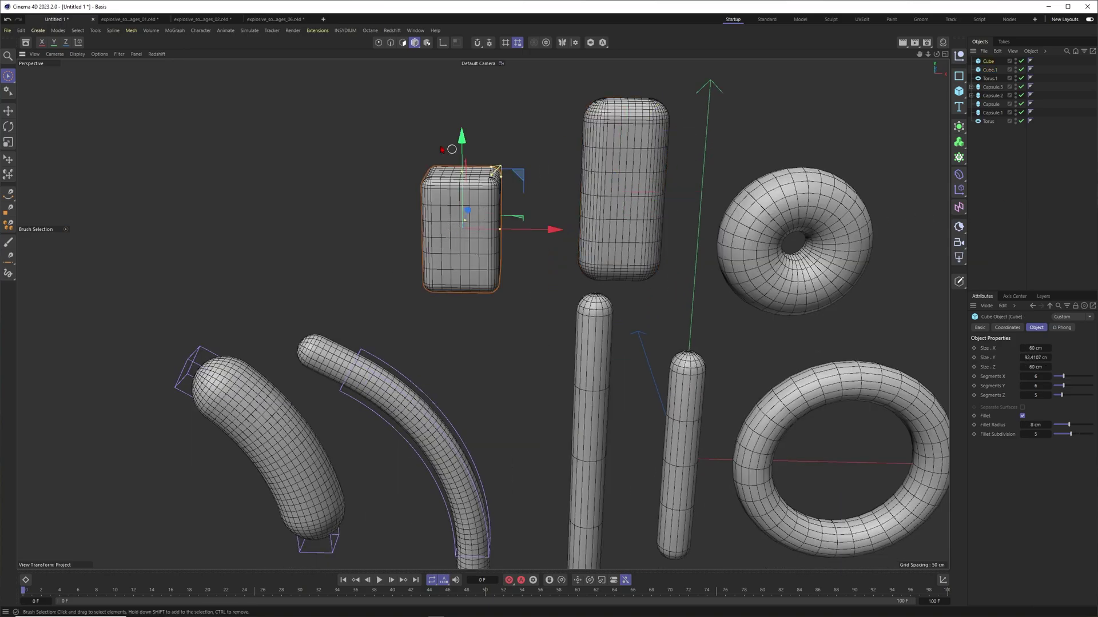
pyautogui.moveTo(1068, 425); pyautogui.dragTo(1092, 424)
pyautogui.keyDown('alt'); pyautogui.moveTo(411, 251); pyautogui.dragTo(443, 240); pyautogui.keyUp('alt')
pyautogui.scroll(-3, 451, 230)
pyautogui.click(443, 278)
pyautogui.keyDown('alt'); pyautogui.moveTo(444, 278); pyautogui.dragTo(513, 252); pyautogui.keyUp('alt')
pyautogui.scroll(-2, 514, 252)
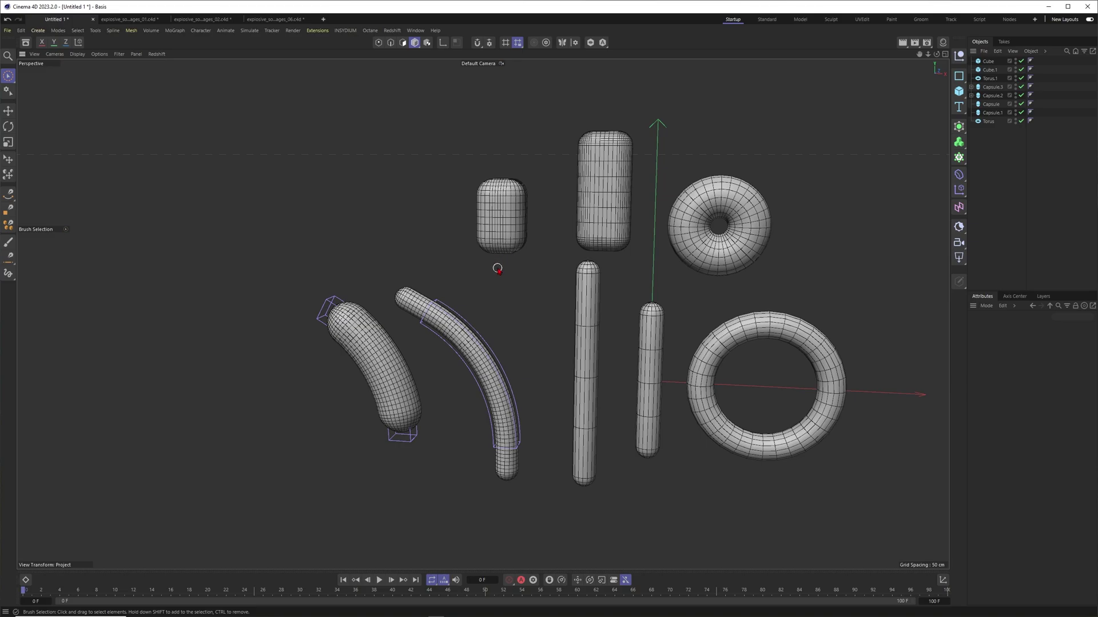
# - Examine the mesh topology at the small rounded cube's corners and at the capsule's tip
pyautogui.keyDown('alt'); pyautogui.moveTo(523, 256); pyautogui.dragTo(549, 228); pyautogui.keyUp('alt')
pyautogui.scroll(5, 505, 238)
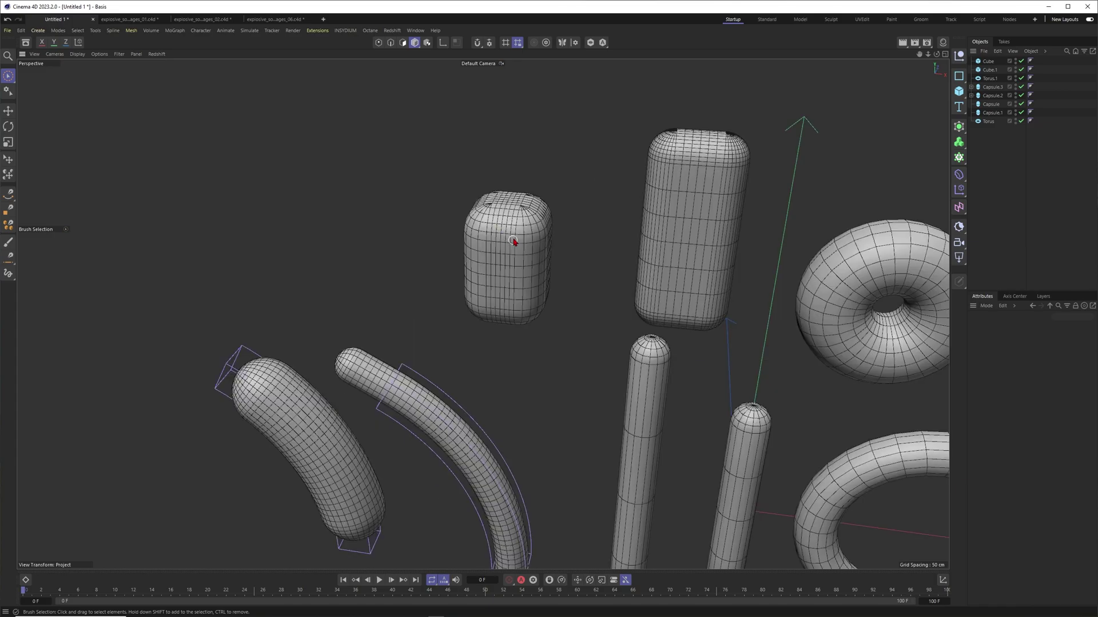
pyautogui.scroll(4, 516, 213)
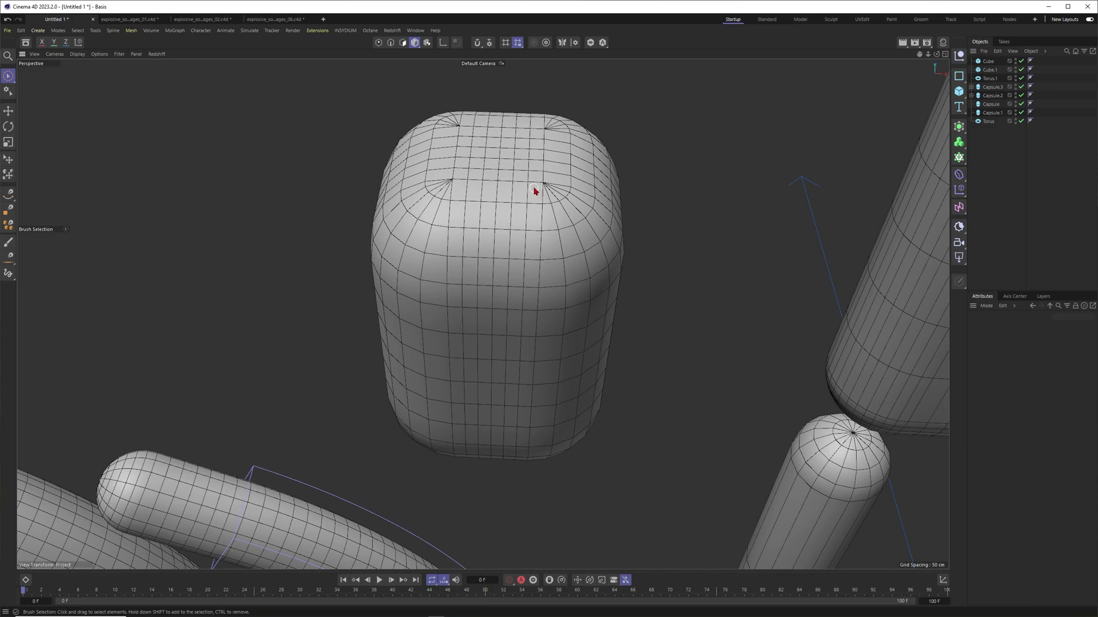
pyautogui.scroll(3, 534, 193)
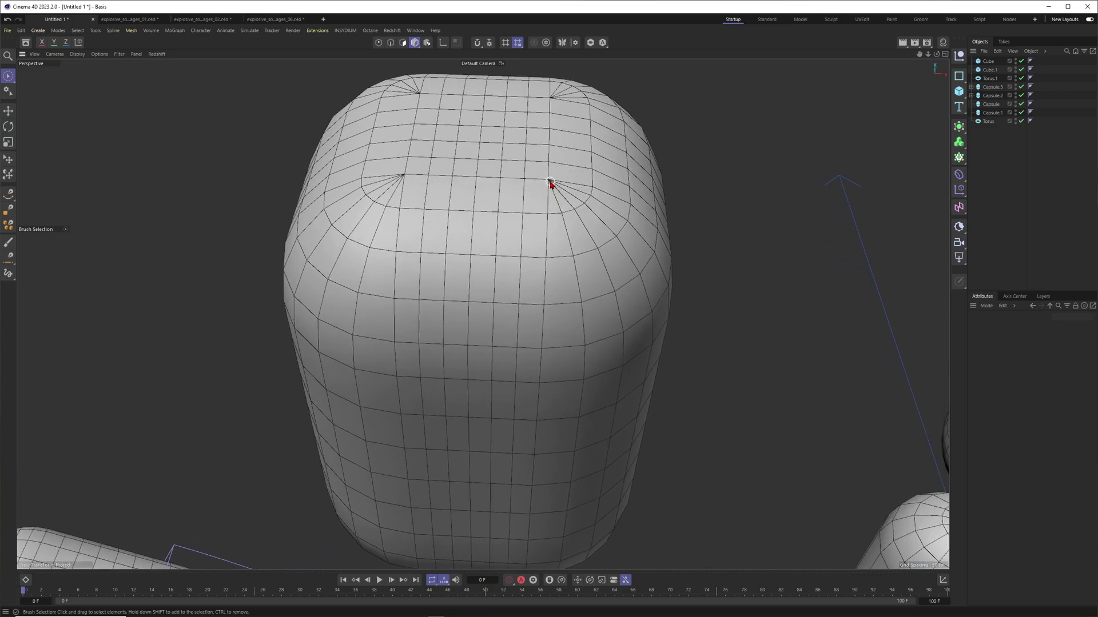
pyautogui.scroll(-4, 589, 228)
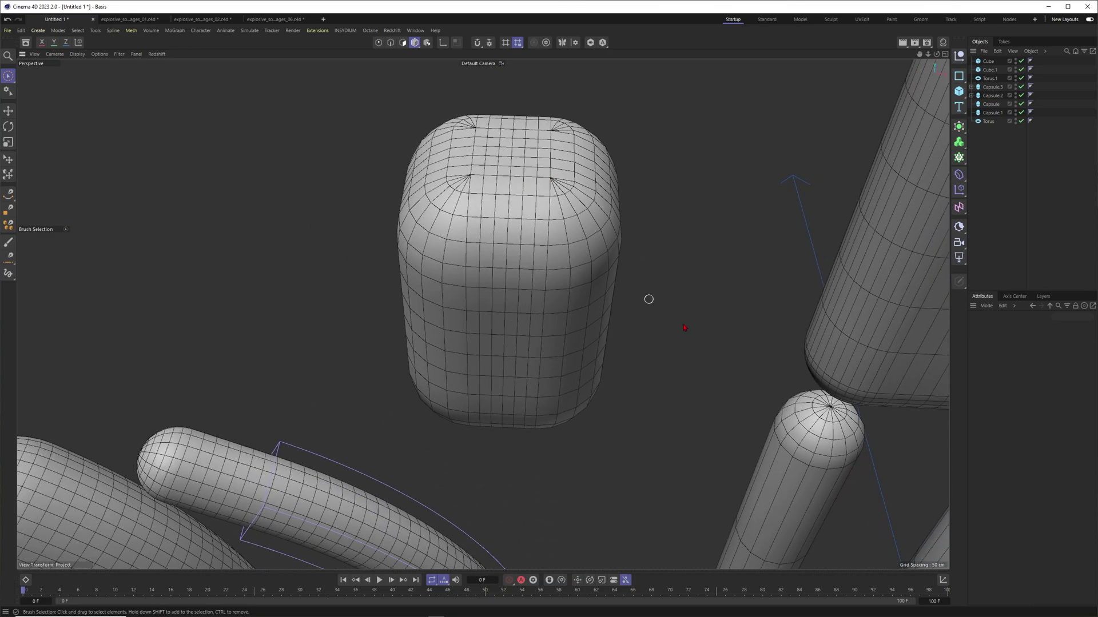
pyautogui.scroll(8, 649, 276)
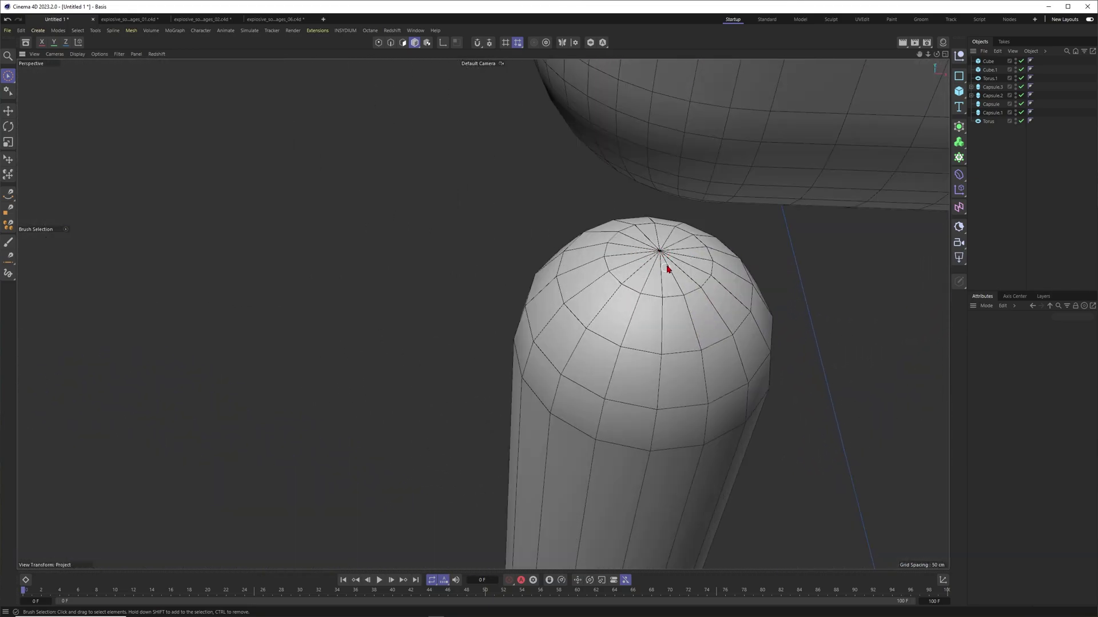
pyautogui.scroll(-10, 666, 271)
pyautogui.scroll(2, 566, 273)
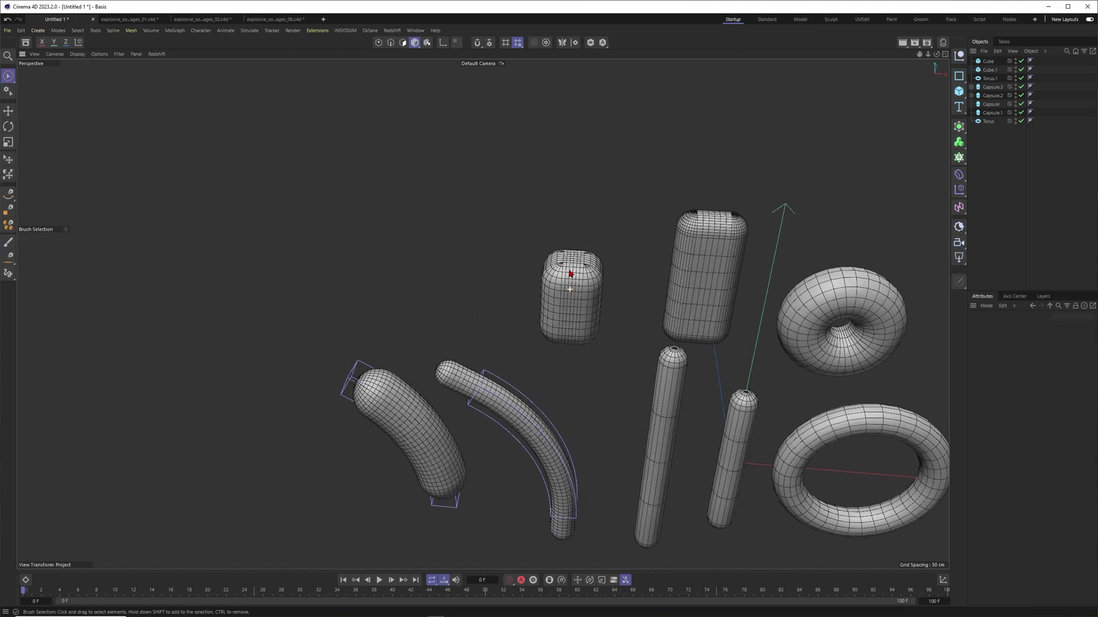
# - Select all eight shapes, from the cube to the torus, and add a Remesh generator as the parent of each one
pyautogui.click(566, 273)
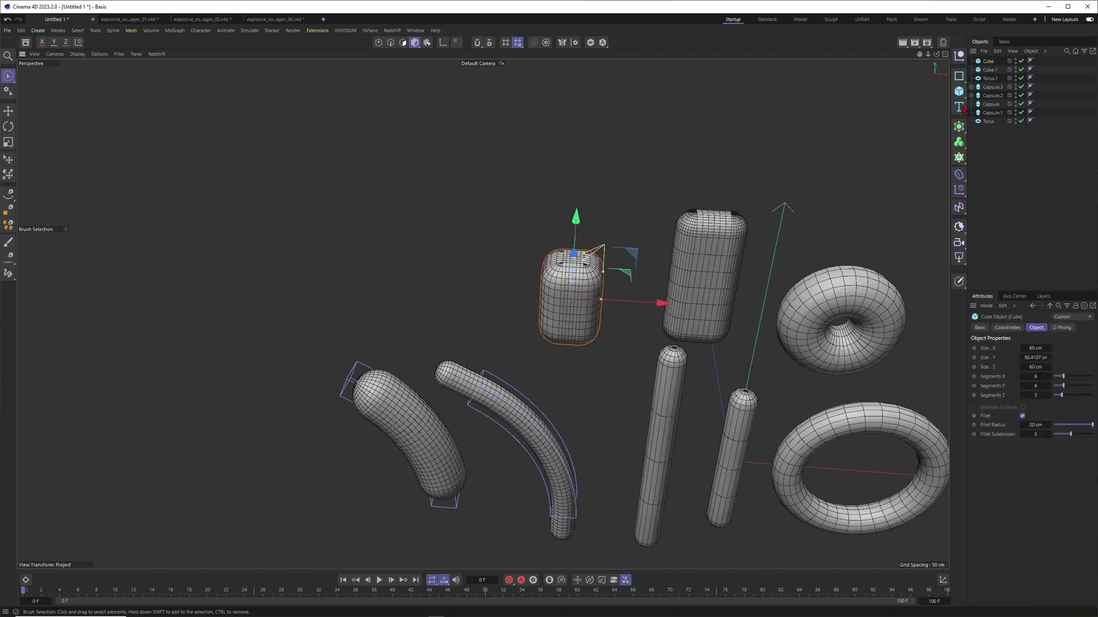
pyautogui.keyDown('shift'); pyautogui.click(989, 121); pyautogui.keyUp('shift')
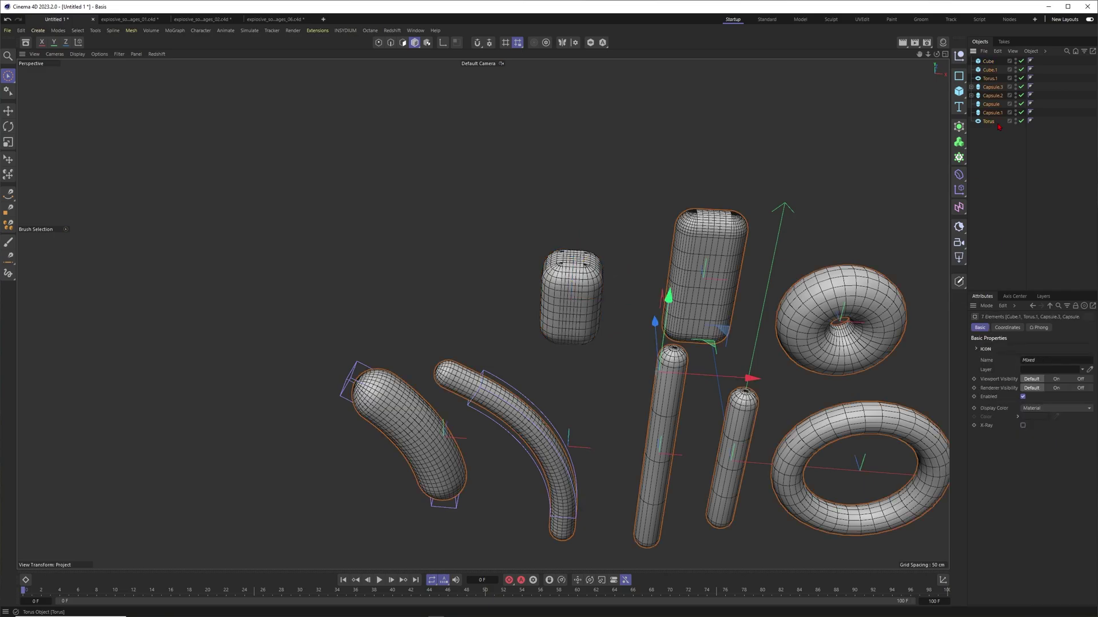
pyautogui.click(989, 62)
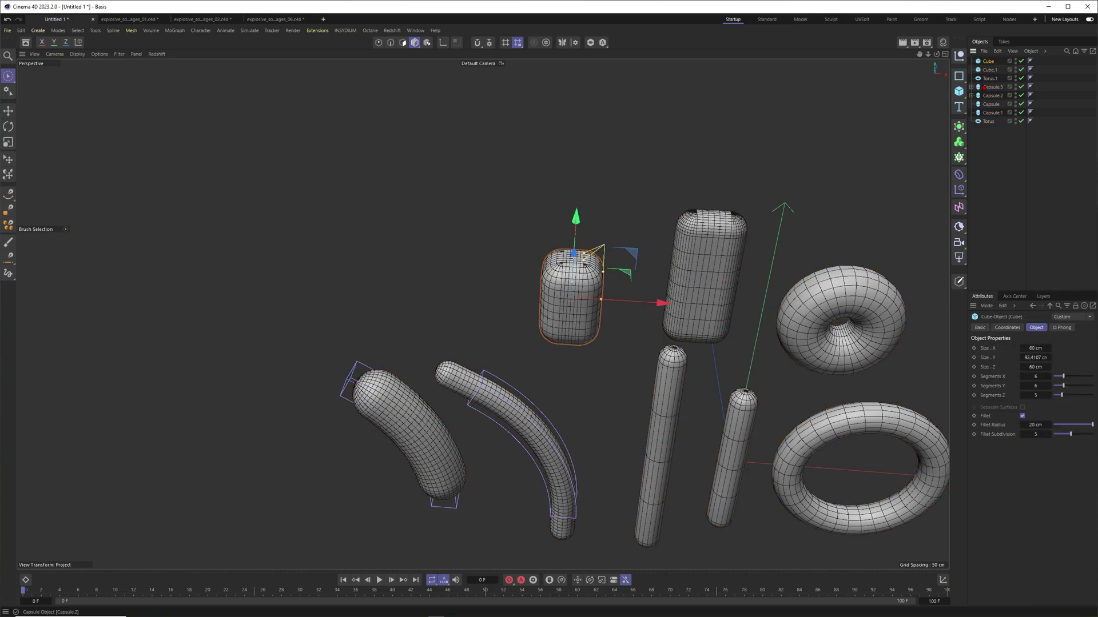
pyautogui.keyDown('shift'); pyautogui.click(989, 122); pyautogui.keyUp('shift')
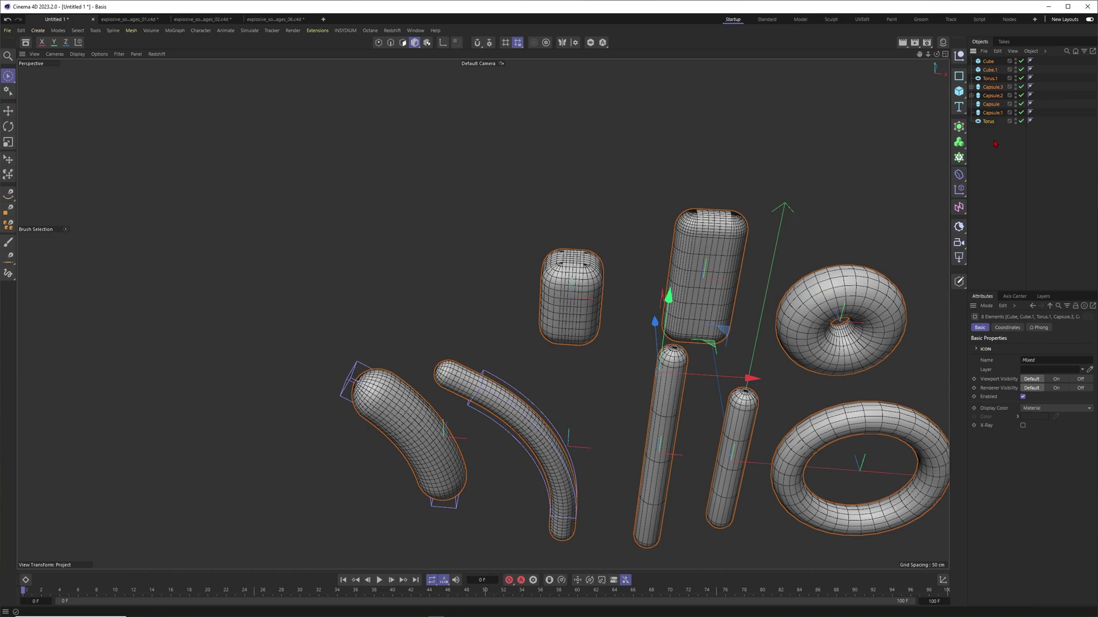
pyautogui.click(959, 127)
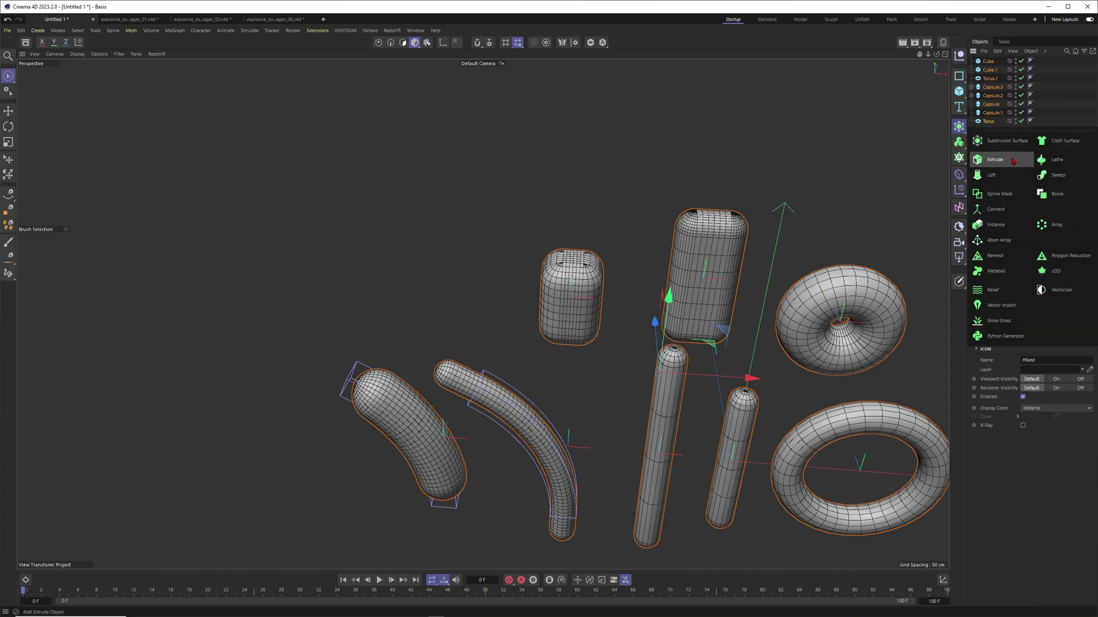
pyautogui.keyDown('alt'); pyautogui.click(995, 256); pyautogui.keyUp('alt')
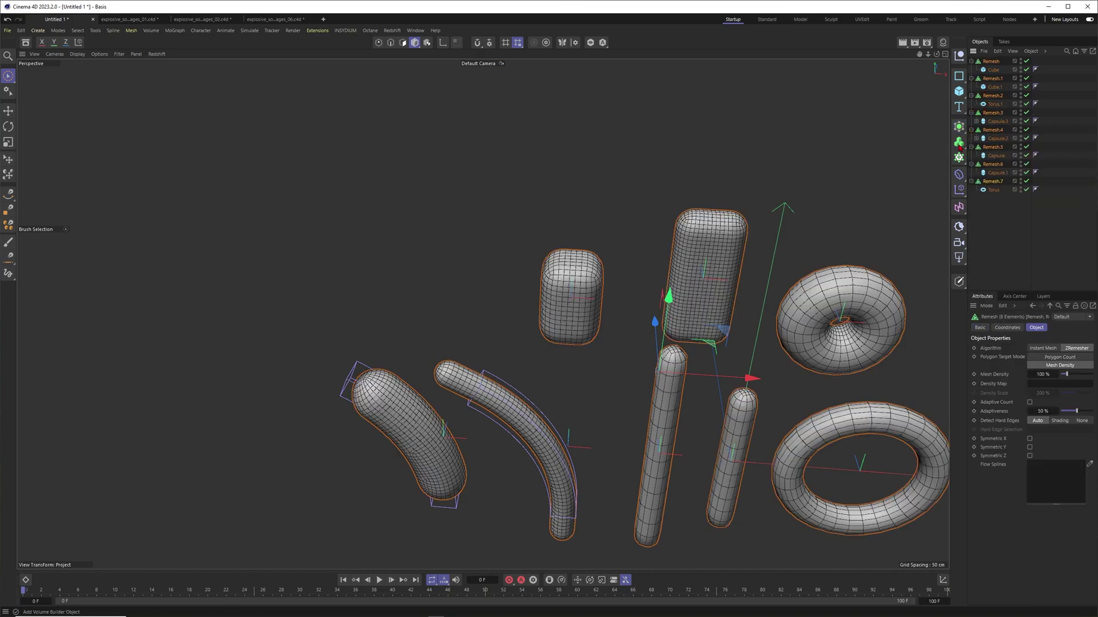
# - Examine the remeshed topology on the rounded cubes and the capsule tips
pyautogui.keyDown('alt'); pyautogui.moveTo(546, 422); pyautogui.dragTo(482, 313, button='middle'); pyautogui.keyUp('alt')
pyautogui.keyDown('alt'); pyautogui.moveTo(605, 297); pyautogui.dragTo(598, 276); pyautogui.keyUp('alt')
pyautogui.keyDown('alt'); pyautogui.moveTo(598, 277); pyautogui.dragTo(626, 276, button='right'); pyautogui.keyUp('alt')
pyautogui.keyDown('alt'); pyautogui.moveTo(500, 177); pyautogui.dragTo(559, 280, button='middle'); pyautogui.keyUp('alt')
pyautogui.keyDown('alt'); pyautogui.moveTo(512, 230); pyautogui.dragTo(630, 240, button='right'); pyautogui.keyUp('alt')
pyautogui.keyDown('alt'); pyautogui.moveTo(629, 240); pyautogui.dragTo(544, 228, button='middle'); pyautogui.keyUp('alt')
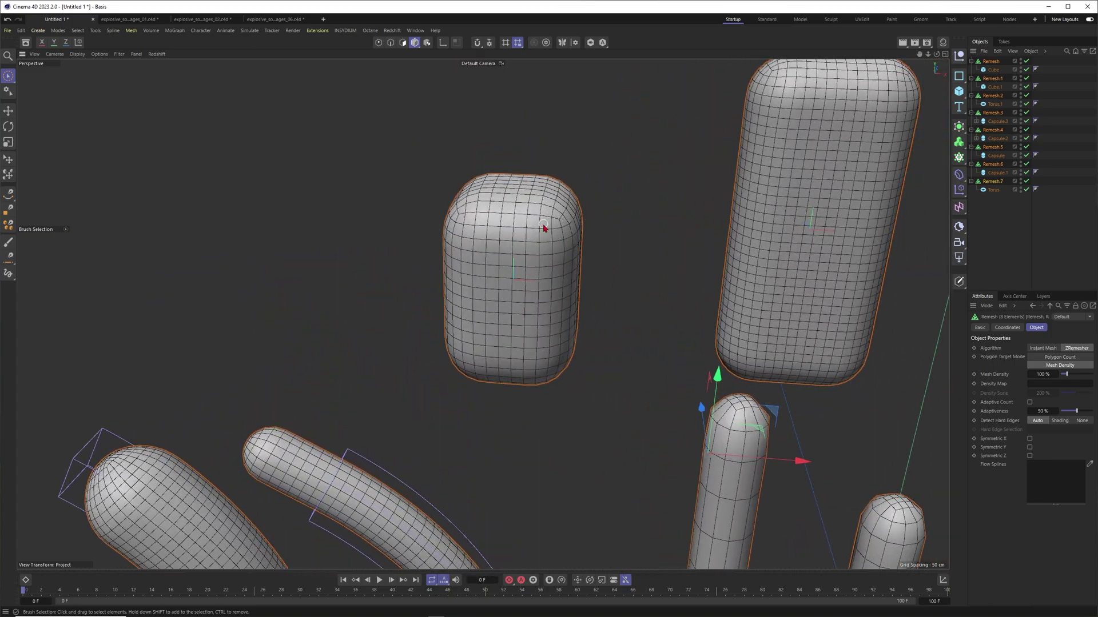
pyautogui.keyDown('alt'); pyautogui.moveTo(753, 415); pyautogui.dragTo(719, 360, button='middle'); pyautogui.keyUp('alt')
pyautogui.keyDown('alt'); pyautogui.moveTo(719, 360); pyautogui.dragTo(725, 342, button='right'); pyautogui.keyUp('alt')
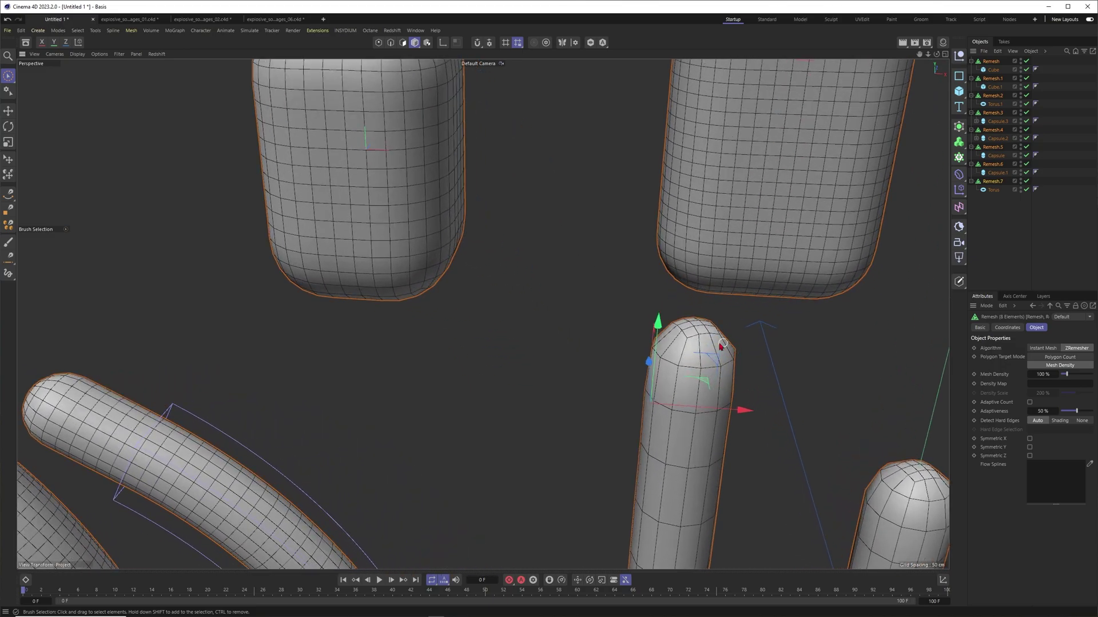
# - Raise the long straight capsule's segmentation to 35 height segments and 6 cap segments
pyautogui.keyDown('alt'); pyautogui.moveTo(725, 342); pyautogui.dragTo(679, 337); pyautogui.keyUp('alt')
pyautogui.keyDown('alt'); pyautogui.moveTo(679, 337); pyautogui.dragTo(671, 384, button='right'); pyautogui.keyUp('alt')
pyautogui.keyDown('alt'); pyautogui.moveTo(671, 384); pyautogui.dragTo(616, 304, button='middle'); pyautogui.keyUp('alt')
pyautogui.keyDown('alt'); pyautogui.moveTo(615, 305); pyautogui.dragTo(608, 290); pyautogui.keyUp('alt')
pyautogui.click(624, 274)
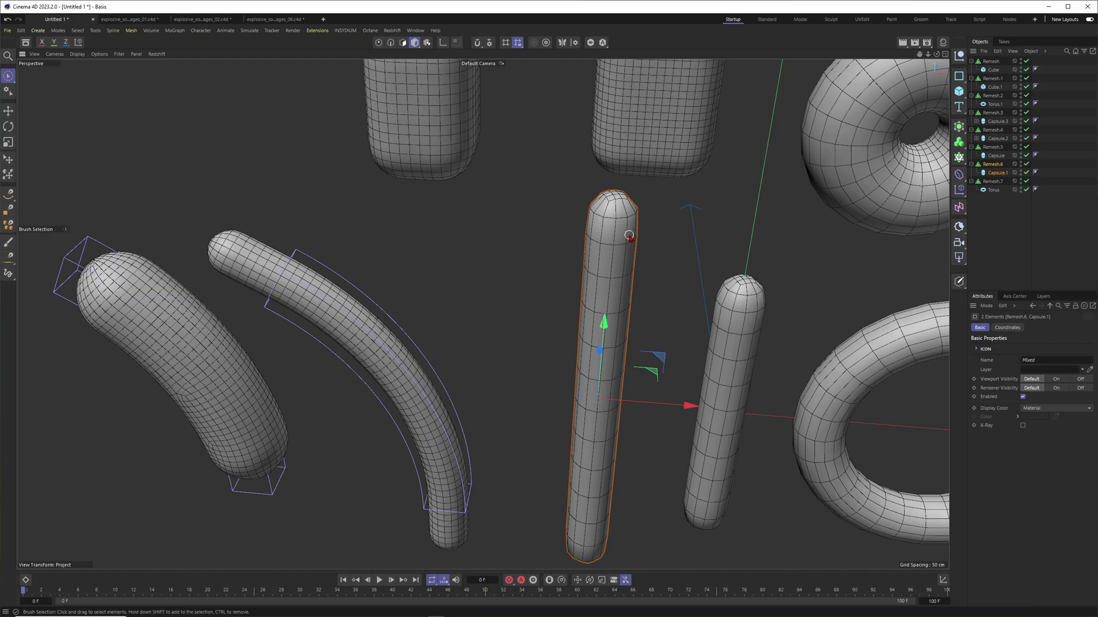
pyautogui.click(999, 174)
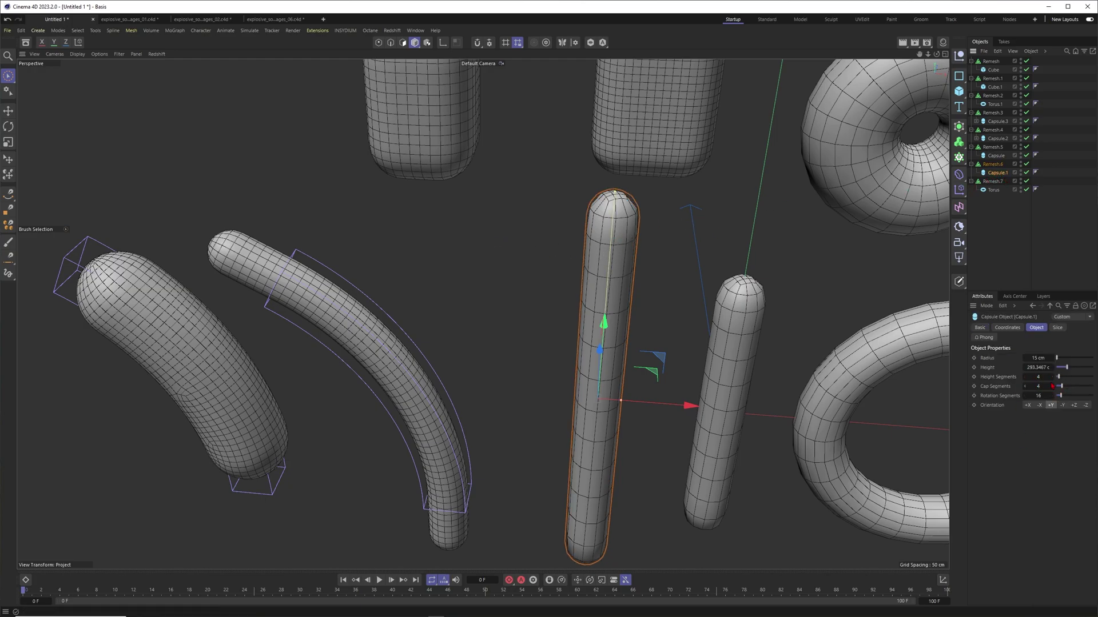
pyautogui.moveTo(1059, 377); pyautogui.dragTo(1088, 377)
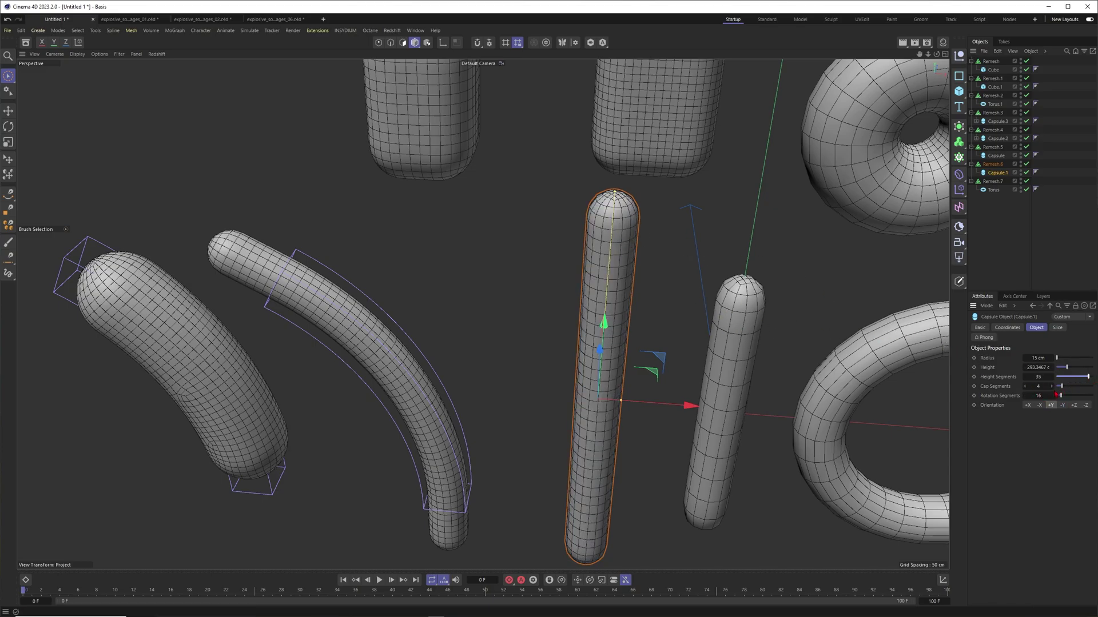
pyautogui.moveTo(1062, 386); pyautogui.dragTo(1065, 387)
pyautogui.moveTo(605, 220)
pyautogui.keyDown('alt'); pyautogui.mouseDown()
pyautogui.moveTo(642, 261)
pyautogui.moveTo(606, 207)
pyautogui.mouseUp(); pyautogui.keyUp('alt')
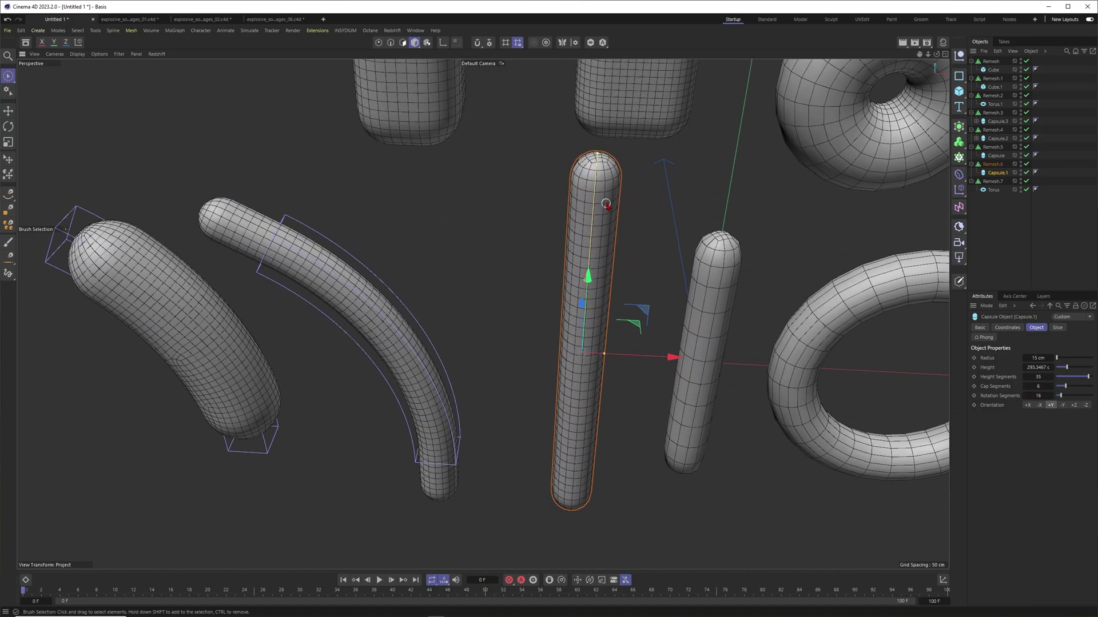
# - Select the shorter straight capsule and raise its height segments to 20
pyautogui.click(722, 279)
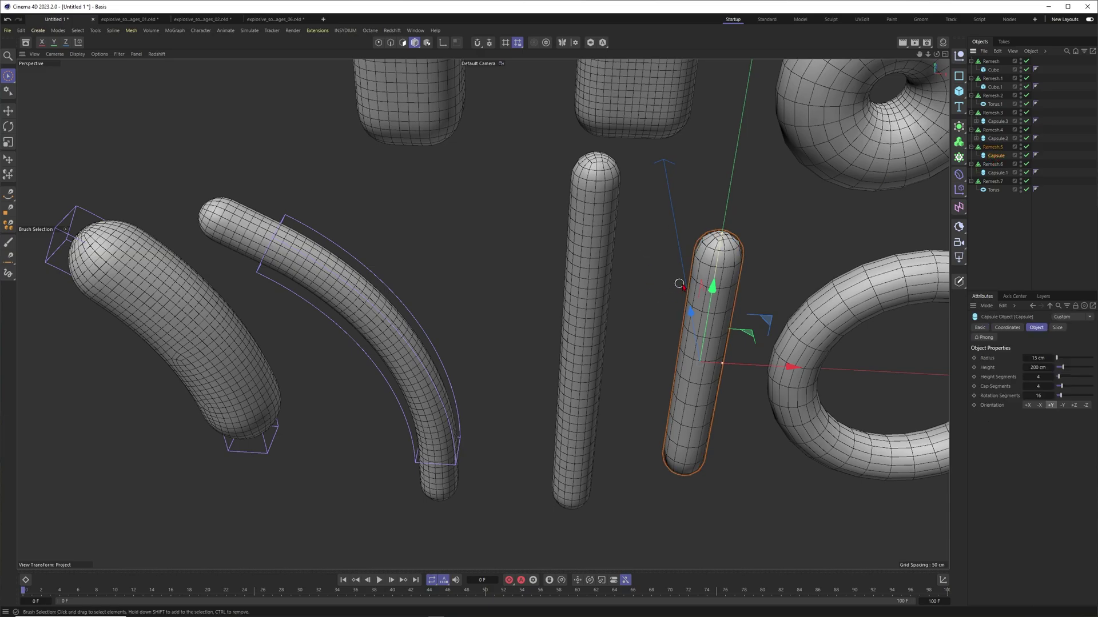
pyautogui.keyDown('alt'); pyautogui.moveTo(678, 286); pyautogui.dragTo(822, 330); pyautogui.keyUp('alt')
pyautogui.click(1038, 377)
pyautogui.write('10')
pyautogui.press('Return')
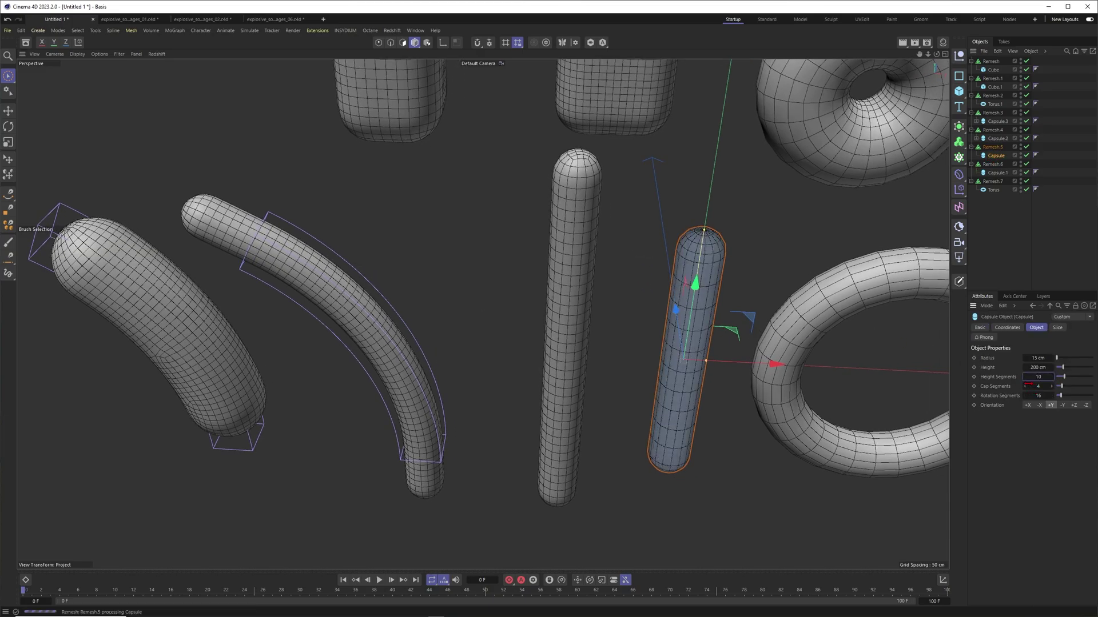
pyautogui.write('20')
pyautogui.press('Return')
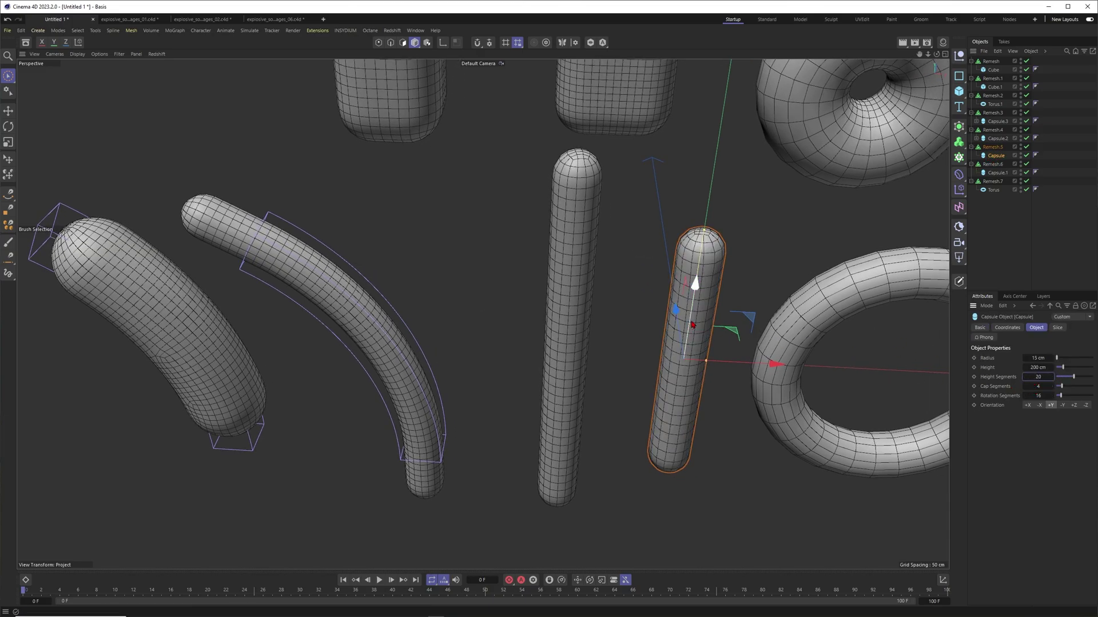
# - Set the shorter straight capsule's height segments to 25 and its cap segments to 6
pyautogui.keyDown('alt'); pyautogui.moveTo(693, 282); pyautogui.dragTo(689, 318); pyautogui.keyUp('alt')
pyautogui.scroll(2, 688, 318)
pyautogui.click(1042, 378)
pyautogui.write('25')
pyautogui.press('Return')
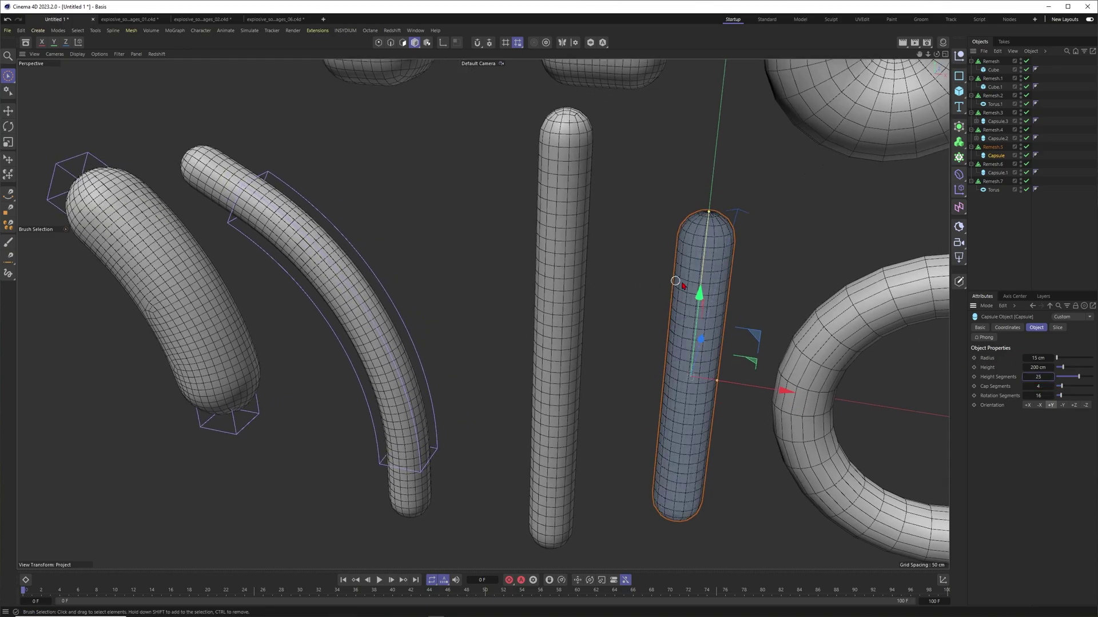
pyautogui.write('6')
pyautogui.press('Return')
# - Set the large thin torus to 30 pipe segments and 60 ring segments
pyautogui.moveTo(667, 255)
pyautogui.keyDown('alt'); pyautogui.mouseDown()
pyautogui.moveTo(644, 262)
pyautogui.moveTo(686, 286)
pyautogui.moveTo(680, 269)
pyautogui.moveTo(751, 246)
pyautogui.moveTo(671, 234)
pyautogui.mouseUp(); pyautogui.keyUp('alt')
pyautogui.click(750, 246)
pyautogui.keyDown('alt'); pyautogui.moveTo(671, 233); pyautogui.dragTo(701, 229, button='right'); pyautogui.keyUp('alt')
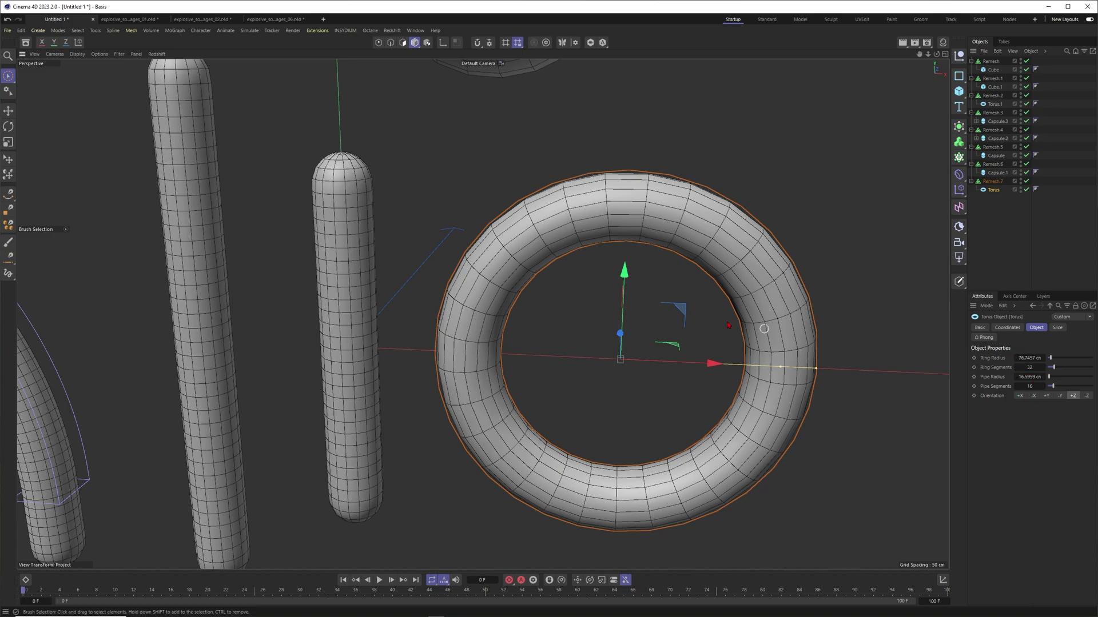
pyautogui.click(1029, 387)
pyautogui.write('20')
pyautogui.press('Return')
pyautogui.write('30')
pyautogui.press('Return')
pyautogui.click(1029, 368)
pyautogui.write('60')
pyautogui.press('Return')
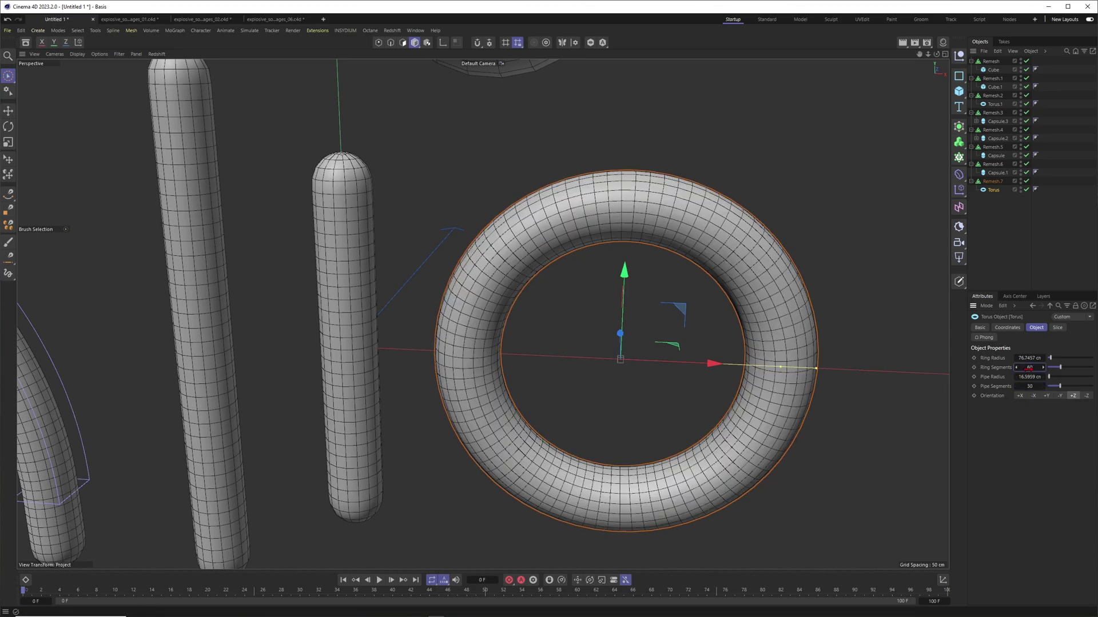
# - Set the thick donut-shaped torus to 50 ring segments and 30 pipe segments
pyautogui.keyDown('alt'); pyautogui.moveTo(599, 277); pyautogui.dragTo(492, 312, button='right'); pyautogui.keyUp('alt')
pyautogui.keyDown('alt'); pyautogui.moveTo(564, 237); pyautogui.dragTo(667, 301, button='middle'); pyautogui.keyUp('alt')
pyautogui.keyDown('alt'); pyautogui.moveTo(660, 194); pyautogui.dragTo(706, 148, button='right'); pyautogui.keyUp('alt')
pyautogui.keyDown('alt'); pyautogui.moveTo(707, 148); pyautogui.dragTo(720, 186, button='middle'); pyautogui.keyUp('alt')
pyautogui.click(722, 184)
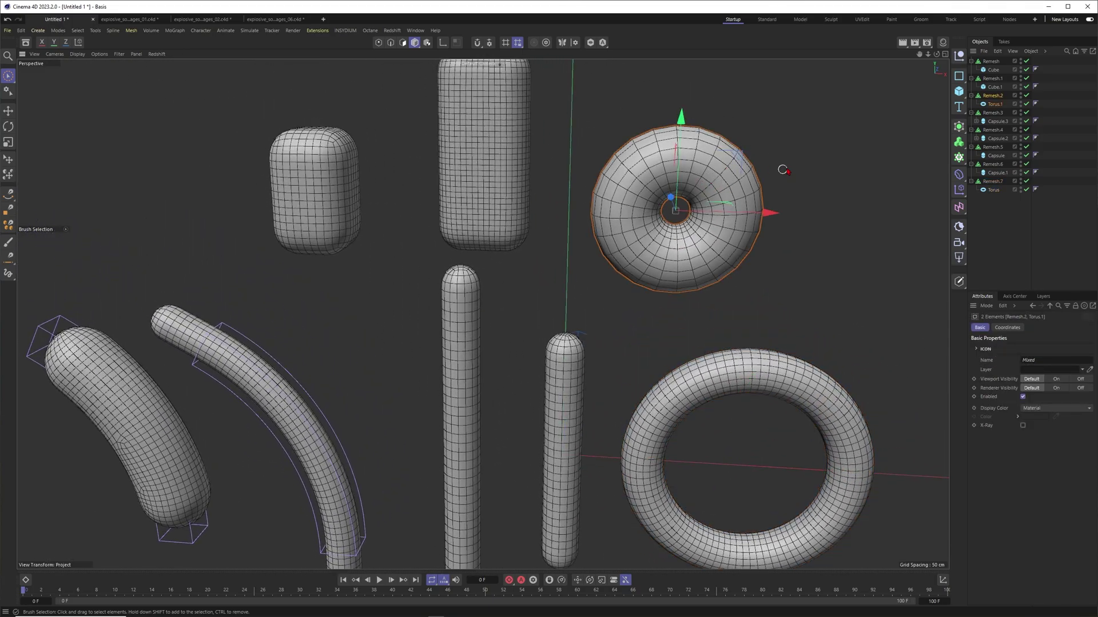
pyautogui.click(995, 105)
pyautogui.doubleClick(1030, 367)
pyautogui.write('50')
pyautogui.press('Return')
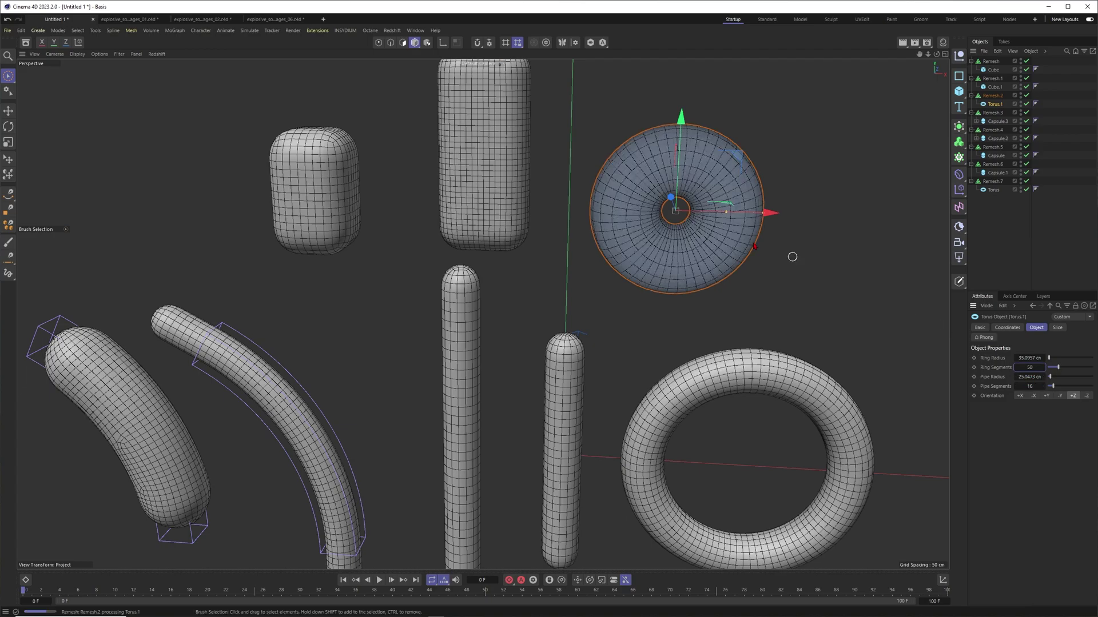
pyautogui.doubleClick(1030, 386)
pyautogui.write('30')
pyautogui.press('Return')
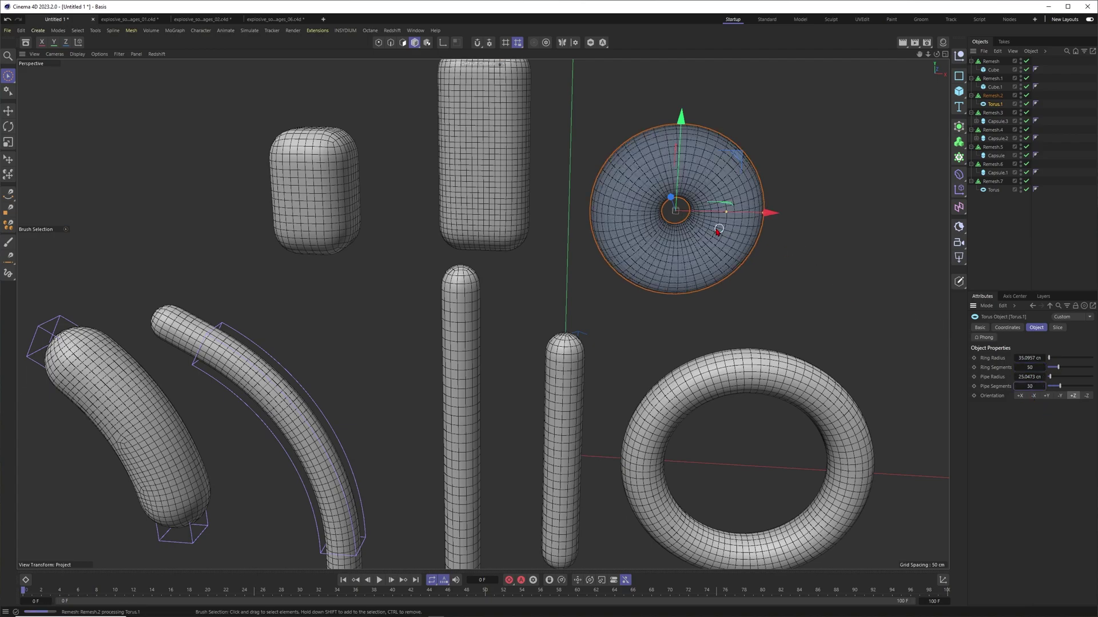
# - Inspect the thick torus's remeshed topology and enable X, Y and Z symmetry on its Remesh generator
pyautogui.keyDown('alt'); pyautogui.moveTo(698, 240); pyautogui.dragTo(719, 278, button='right'); pyautogui.keyUp('alt')
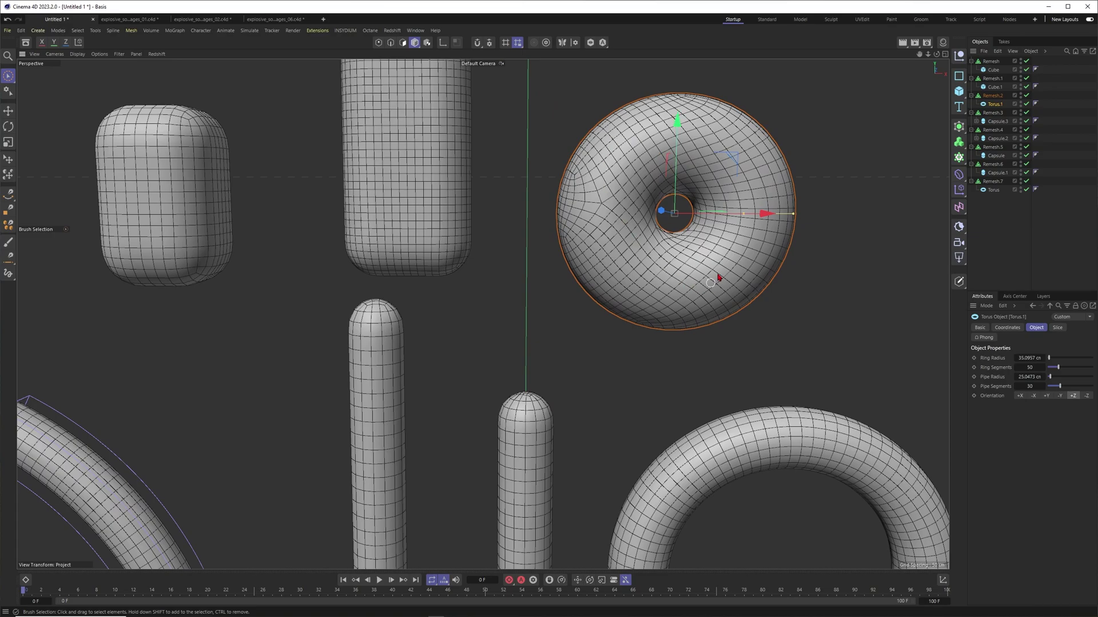
pyautogui.keyDown('alt'); pyautogui.moveTo(719, 277); pyautogui.dragTo(502, 223); pyautogui.keyUp('alt')
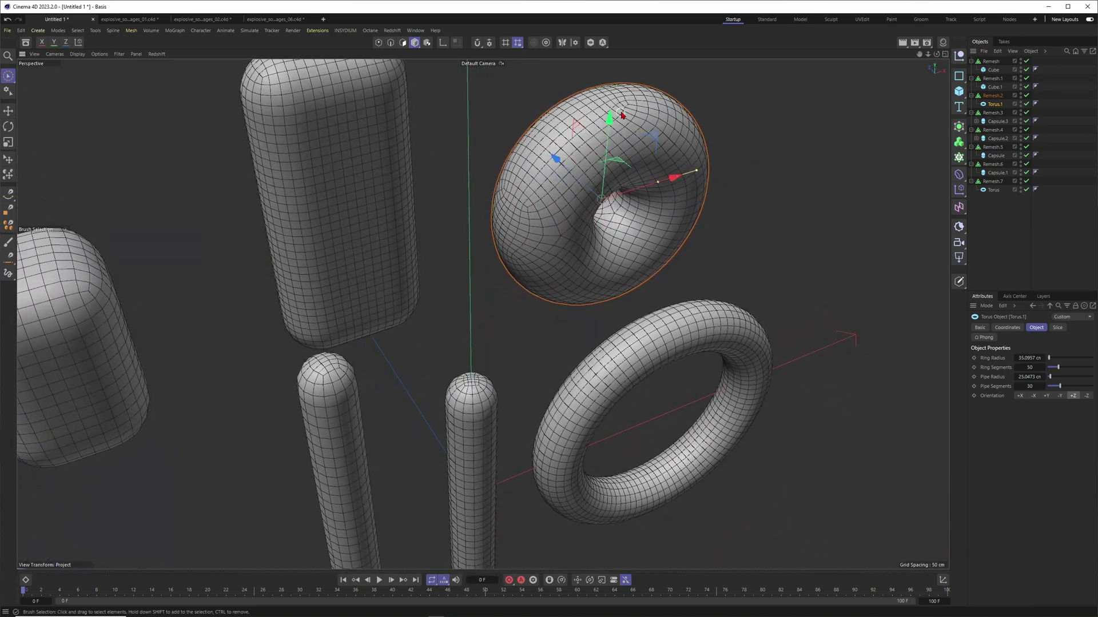
pyautogui.keyDown('alt'); pyautogui.moveTo(621, 116); pyautogui.dragTo(642, 118); pyautogui.keyUp('alt')
pyautogui.keyDown('alt'); pyautogui.moveTo(642, 118); pyautogui.dragTo(683, 113, button='right'); pyautogui.keyUp('alt')
pyautogui.keyDown('alt'); pyautogui.moveTo(683, 113); pyautogui.dragTo(617, 103); pyautogui.keyUp('alt')
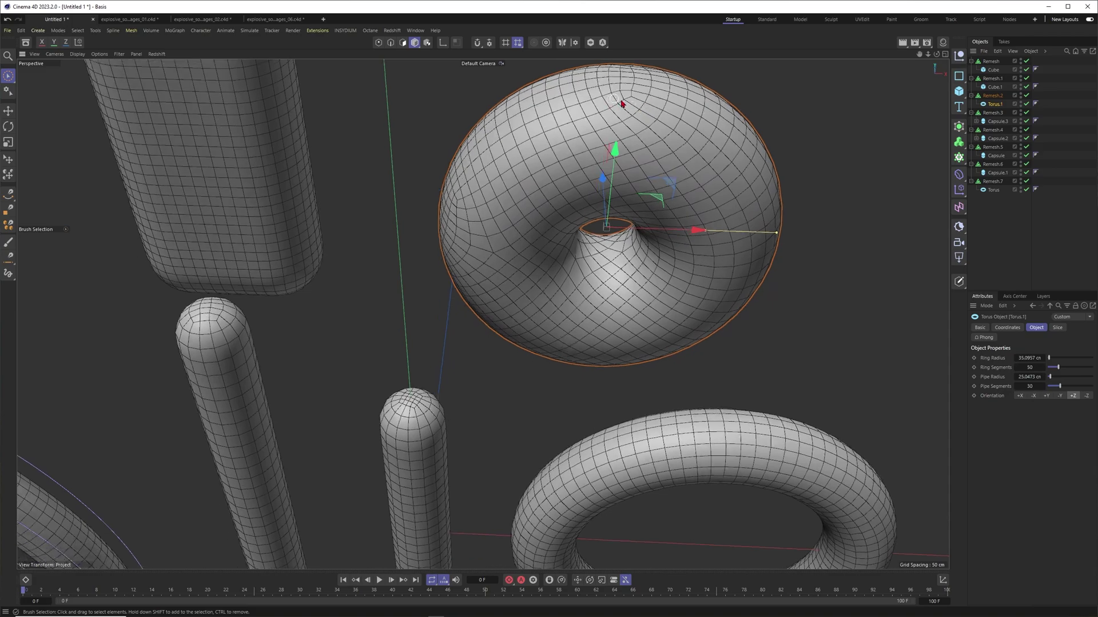
pyautogui.keyDown('alt'); pyautogui.moveTo(655, 244); pyautogui.dragTo(668, 177); pyautogui.keyUp('alt')
pyautogui.click(994, 96)
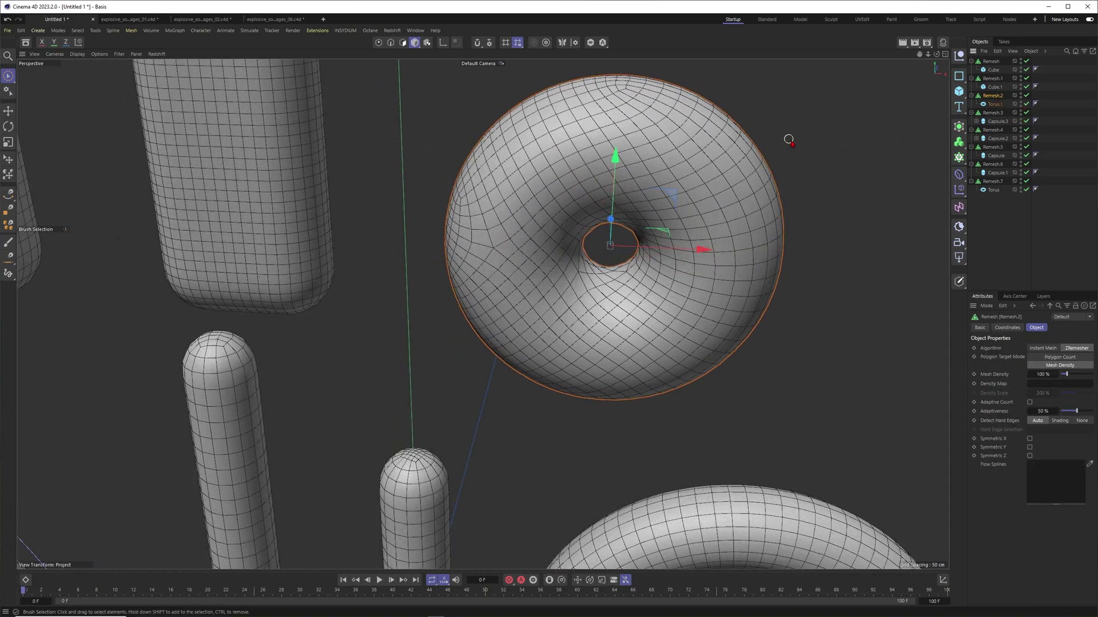
pyautogui.click(1030, 448)
pyautogui.click(1030, 456)
pyautogui.keyDown('alt'); pyautogui.moveTo(678, 281); pyautogui.dragTo(662, 303, button='right'); pyautogui.keyUp('alt')
pyautogui.keyDown('alt'); pyautogui.moveTo(661, 303); pyautogui.dragTo(630, 293); pyautogui.keyUp('alt')
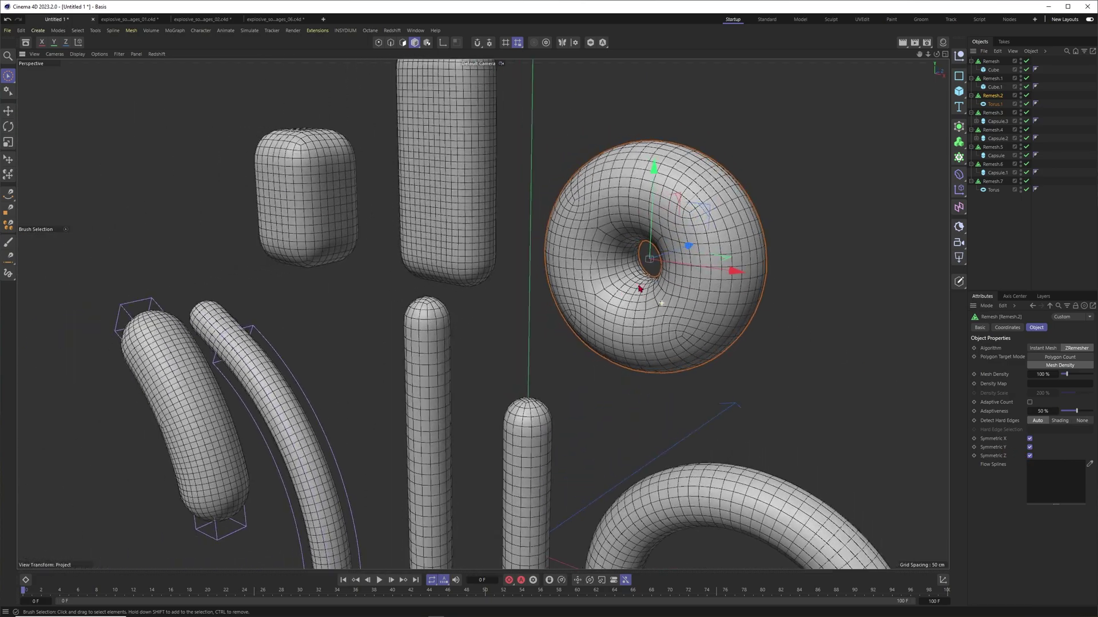
# - Select only the Remesh generator of the thick bent capsule, without its child capsule
pyautogui.keyDown('alt'); pyautogui.moveTo(646, 278); pyautogui.dragTo(592, 287, button='right'); pyautogui.keyUp('alt')
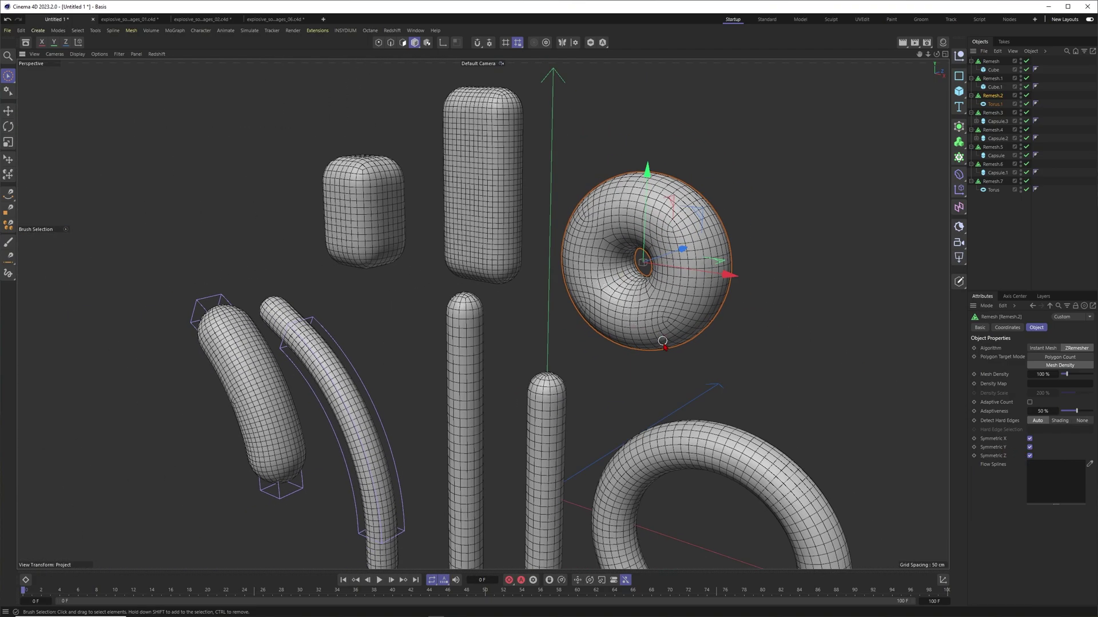
pyautogui.keyDown('alt'); pyautogui.moveTo(712, 360); pyautogui.dragTo(718, 198, button='middle'); pyautogui.keyUp('alt')
pyautogui.keyDown('alt'); pyautogui.moveTo(752, 297); pyautogui.dragTo(632, 292); pyautogui.keyUp('alt')
pyautogui.keyDown('alt'); pyautogui.moveTo(476, 206); pyautogui.dragTo(752, 260, button='middle'); pyautogui.keyUp('alt')
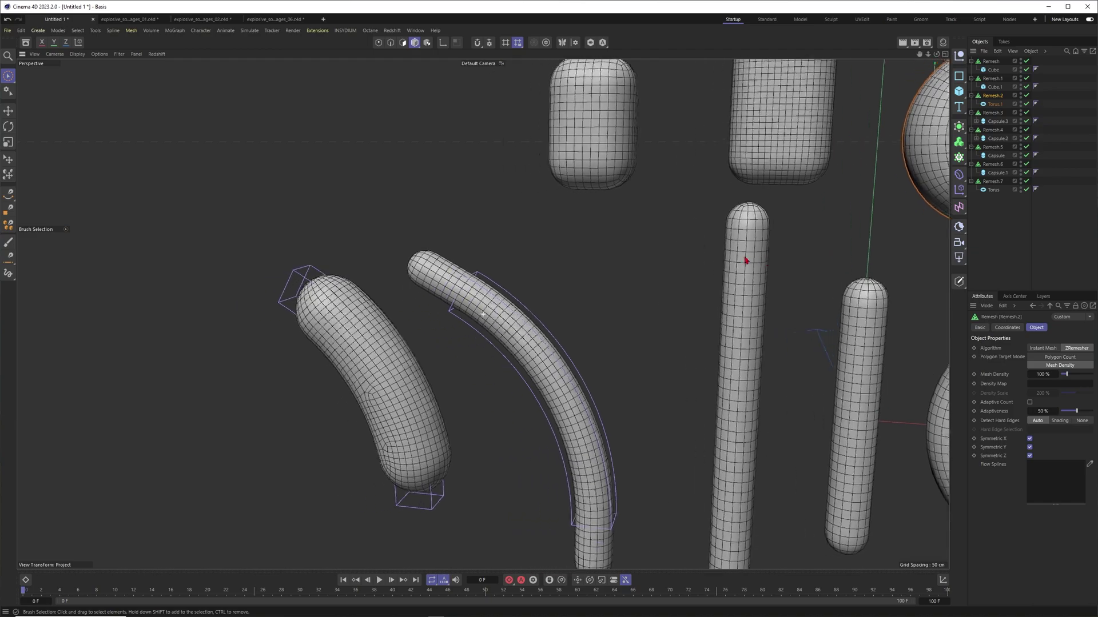
pyautogui.keyDown('alt'); pyautogui.moveTo(434, 271); pyautogui.dragTo(566, 257, button='middle'); pyautogui.keyUp('alt')
pyautogui.keyDown('alt'); pyautogui.moveTo(566, 257); pyautogui.dragTo(512, 337); pyautogui.keyUp('alt')
pyautogui.keyDown('alt'); pyautogui.moveTo(512, 338); pyautogui.dragTo(566, 348, button='right'); pyautogui.keyUp('alt')
pyautogui.keyDown('alt'); pyautogui.moveTo(511, 383); pyautogui.dragTo(664, 307, button='middle'); pyautogui.keyUp('alt')
pyautogui.click(664, 306)
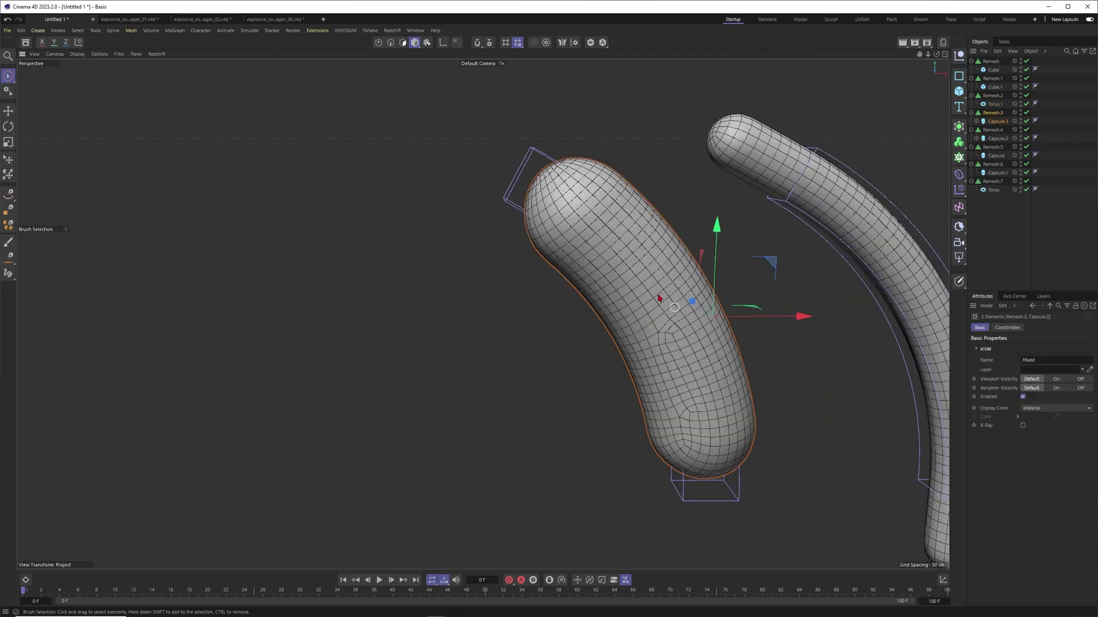
pyautogui.keyDown('ctrl'); pyautogui.click(998, 121); pyautogui.keyUp('ctrl')
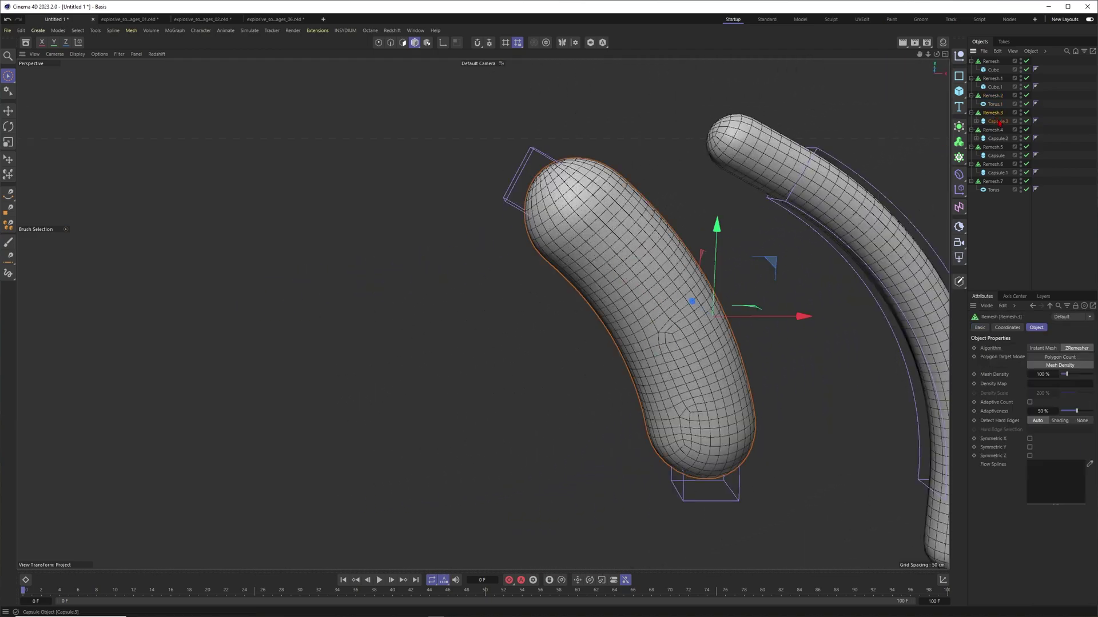
# - Try X symmetry on the thick bent capsule's Remesh generator and undo it
pyautogui.click(1030, 439)
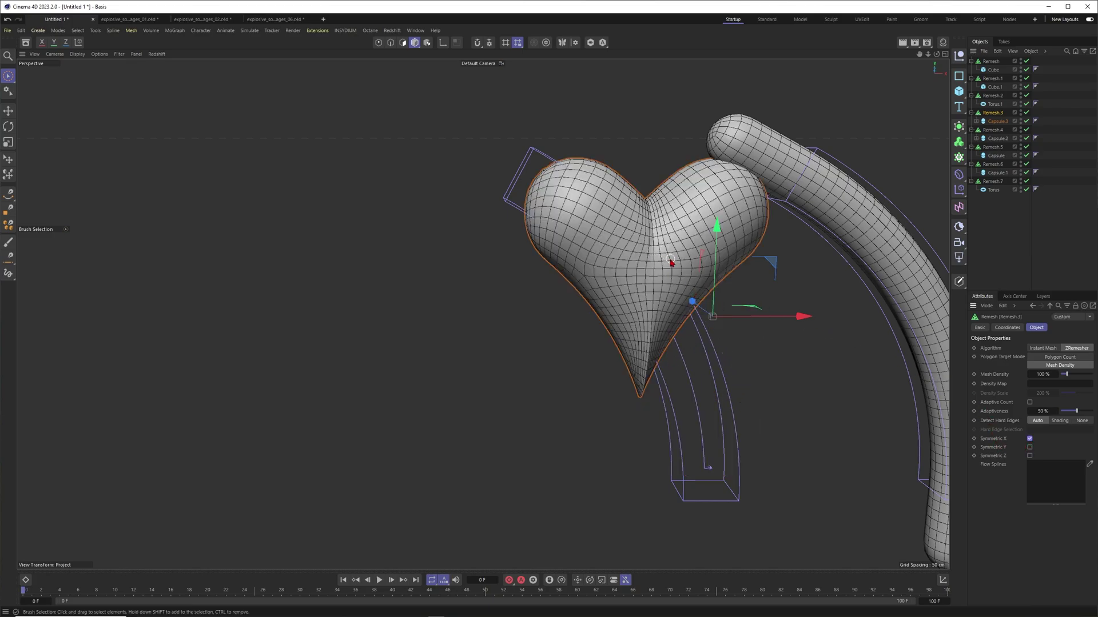
pyautogui.keyDown('alt'); pyautogui.moveTo(635, 303); pyautogui.dragTo(640, 258); pyautogui.keyUp('alt')
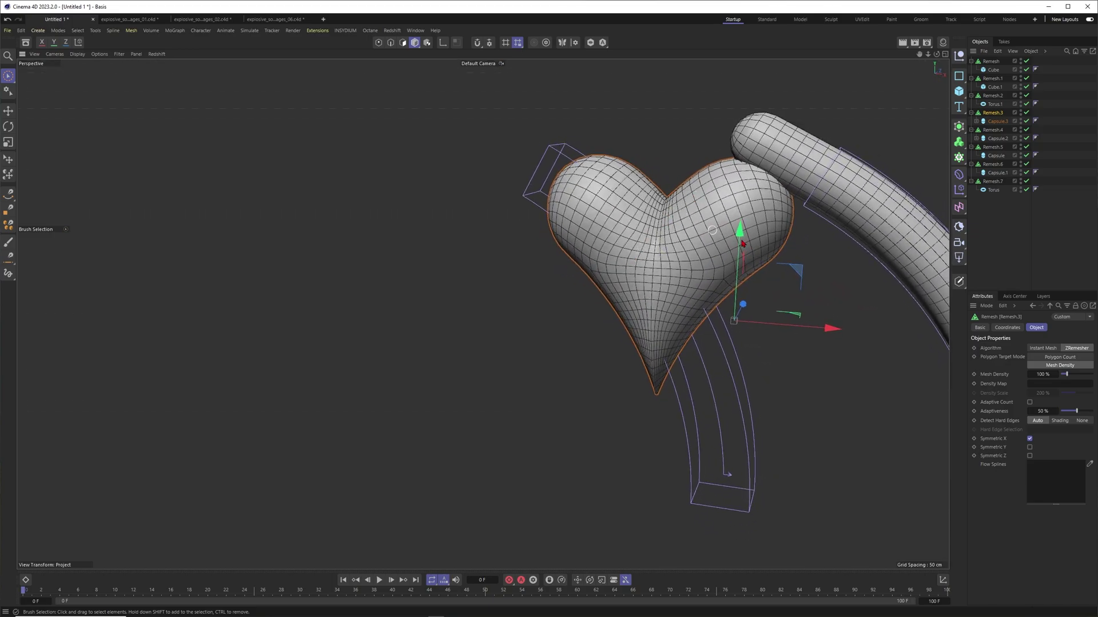
pyautogui.hotkey('ctrl', 'z')
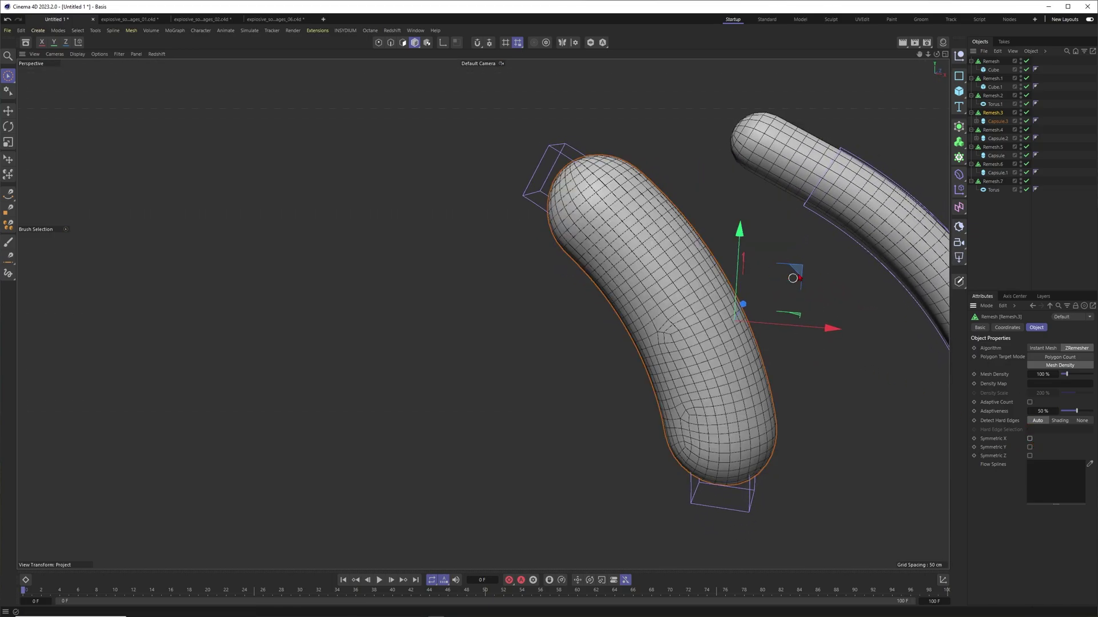
# - Enable Z symmetry on the thick bent capsule's Remesh generator and check all the shapes together
pyautogui.click(1029, 455)
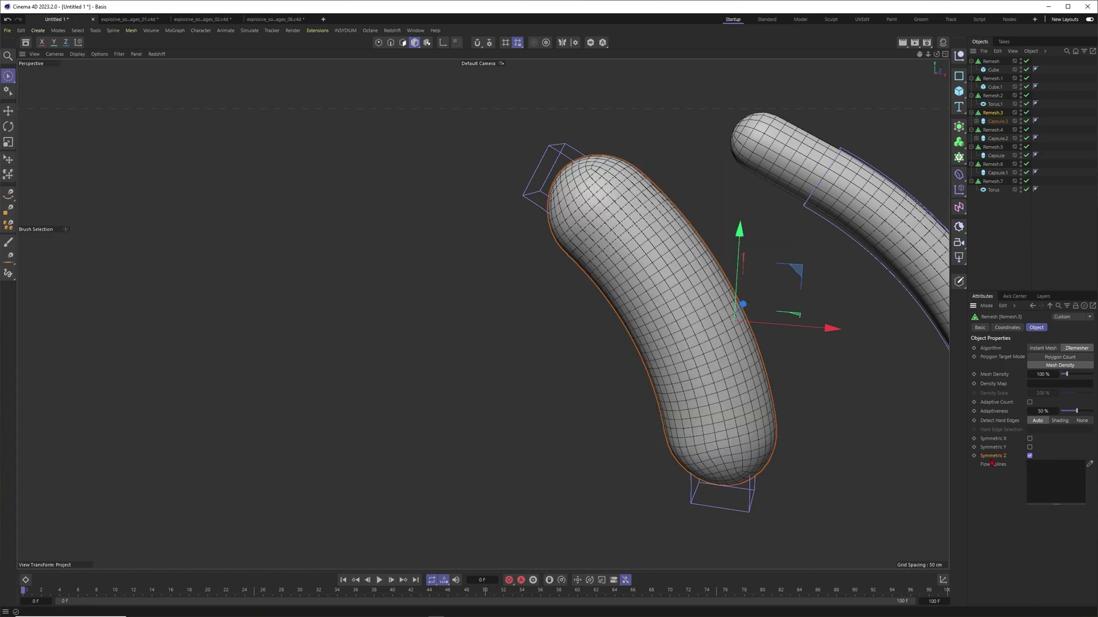
pyautogui.scroll(-4, 640, 314)
pyautogui.moveTo(595, 257)
pyautogui.keyDown('alt'); pyautogui.mouseDown()
pyautogui.moveTo(657, 277)
pyautogui.moveTo(596, 259)
pyautogui.mouseUp(); pyautogui.keyUp('alt')
pyautogui.keyDown('alt'); pyautogui.moveTo(705, 190); pyautogui.dragTo(637, 233); pyautogui.keyUp('alt')
pyautogui.keyDown('alt'); pyautogui.moveTo(744, 287); pyautogui.dragTo(680, 297, button='right'); pyautogui.keyUp('alt')
pyautogui.keyDown('alt'); pyautogui.moveTo(853, 232); pyautogui.dragTo(636, 250, button='middle'); pyautogui.keyUp('alt')
pyautogui.keyDown('alt'); pyautogui.moveTo(673, 225); pyautogui.dragTo(645, 245, button='right'); pyautogui.keyUp('alt')
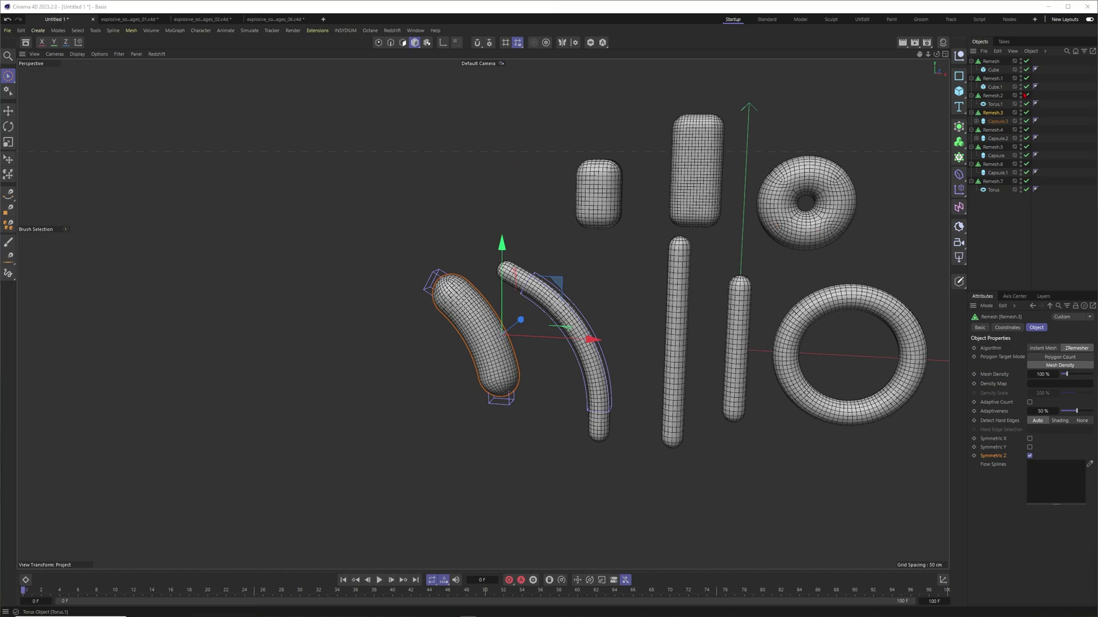
# - Select the whole object hierarchy from the first Remesh generator to the last torus and fold the selected objects
pyautogui.click(989, 62)
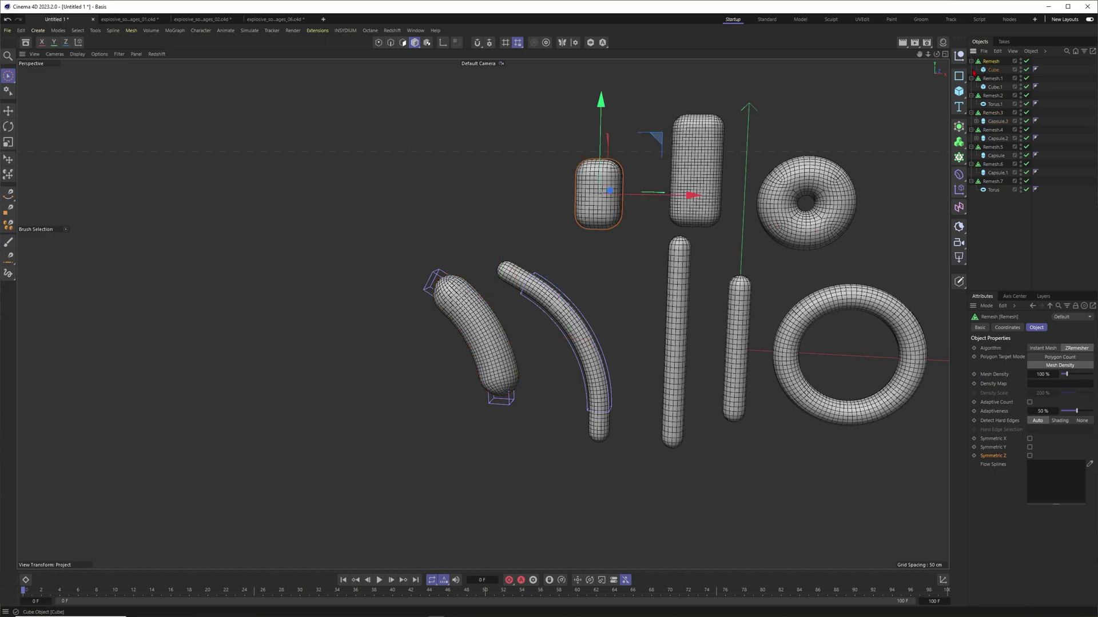
pyautogui.keyDown('shift'); pyautogui.click(995, 190); pyautogui.keyUp('shift')
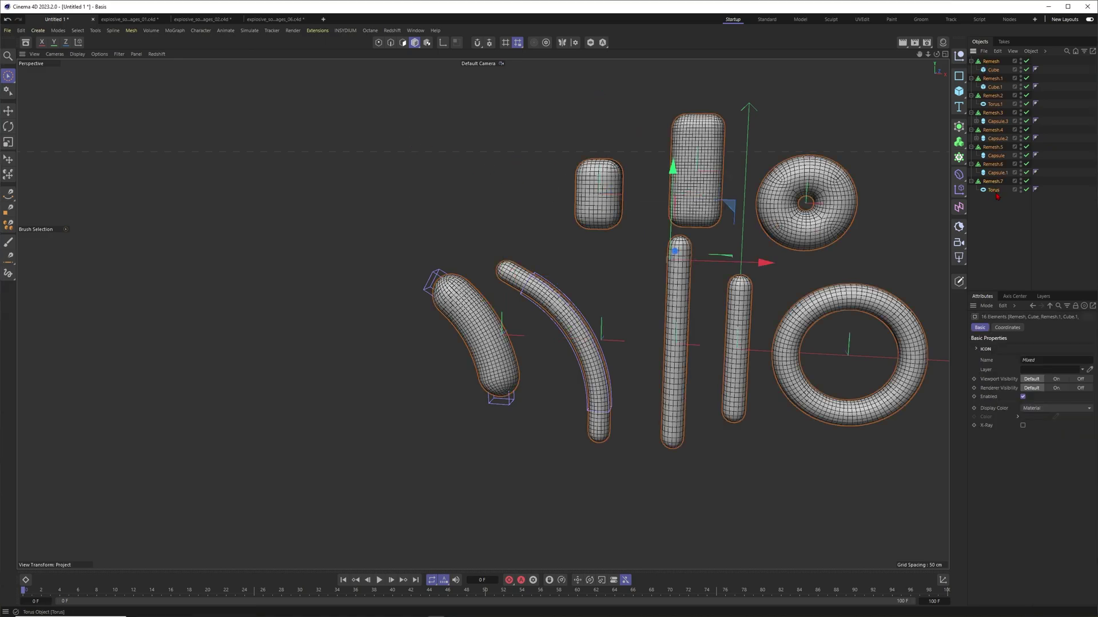
pyautogui.click(1012, 52)
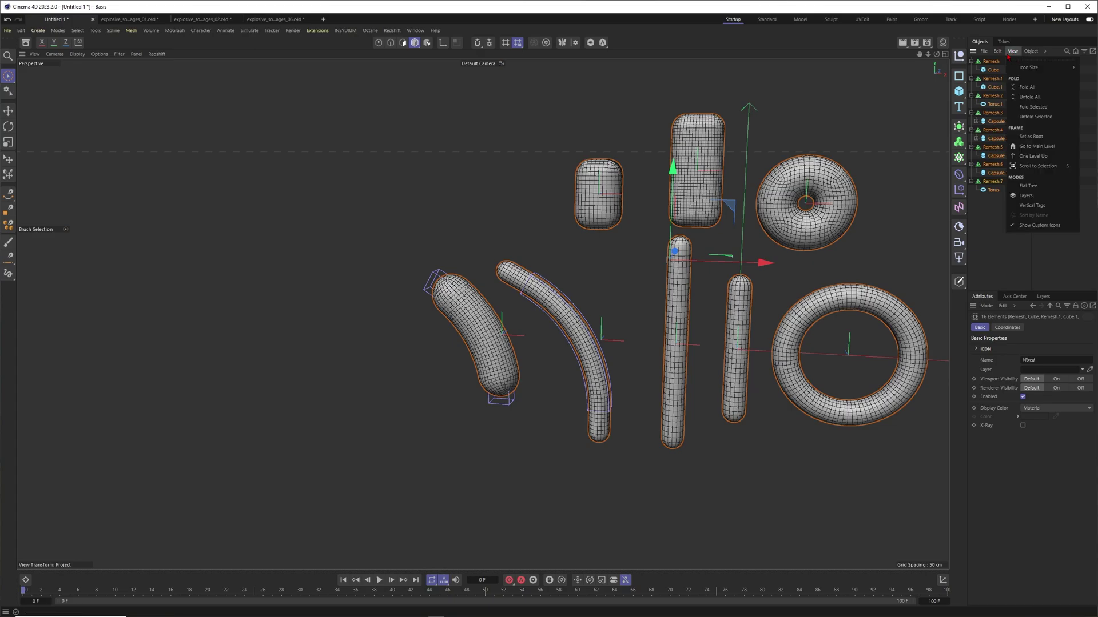
pyautogui.click(1031, 105)
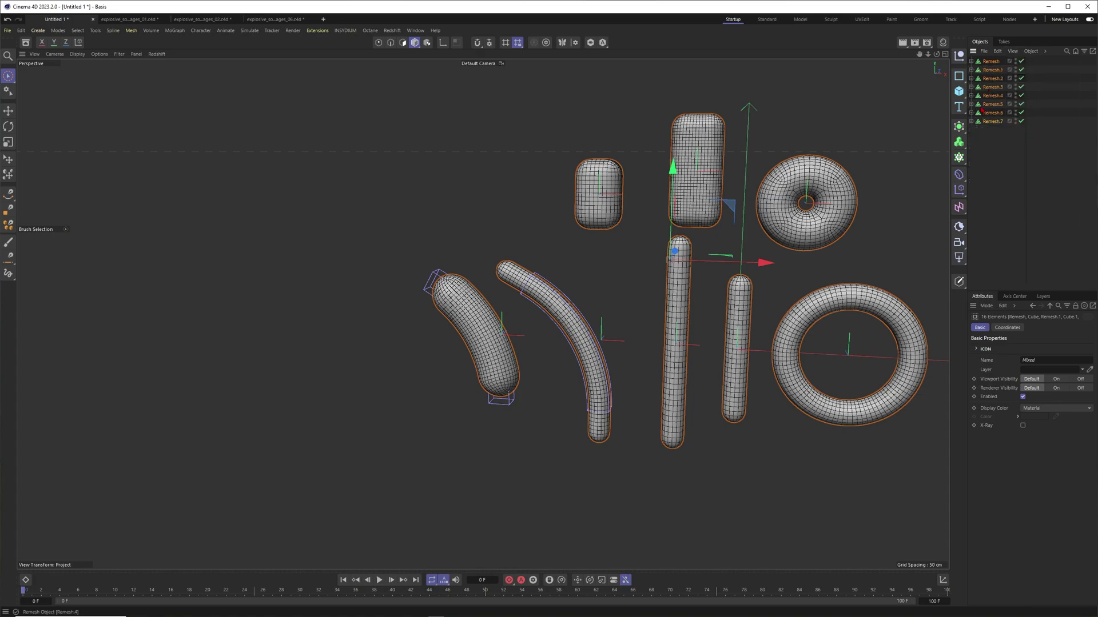
# - Select only the eight Remesh generators and make them editable polygon objects
pyautogui.click(992, 144)
pyautogui.moveTo(990, 154); pyautogui.dragTo(1001, 60)
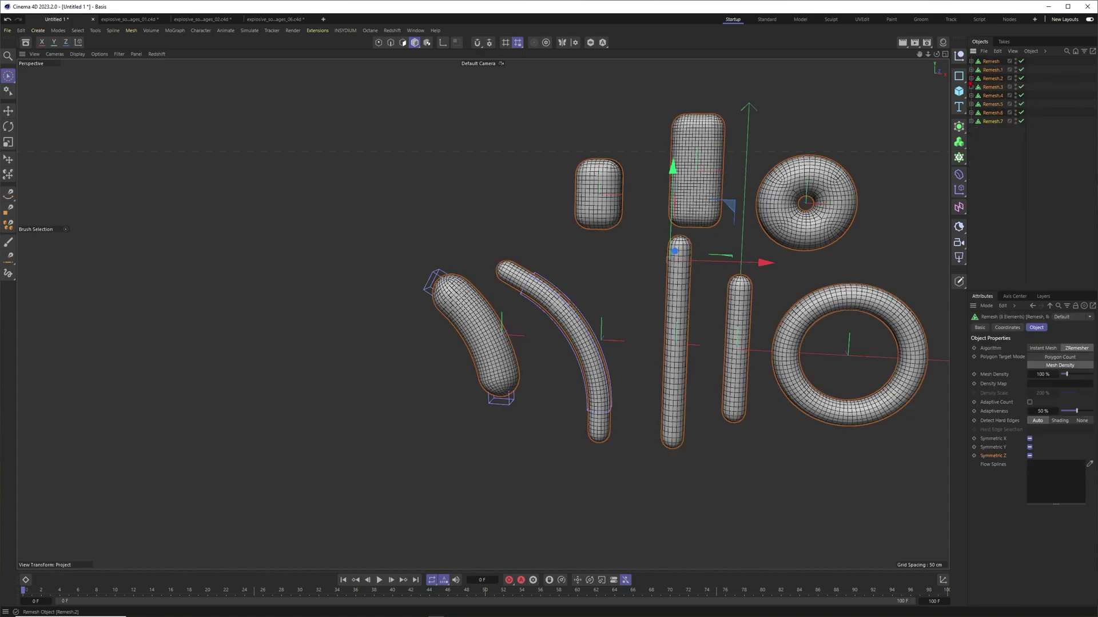
pyautogui.press('v')
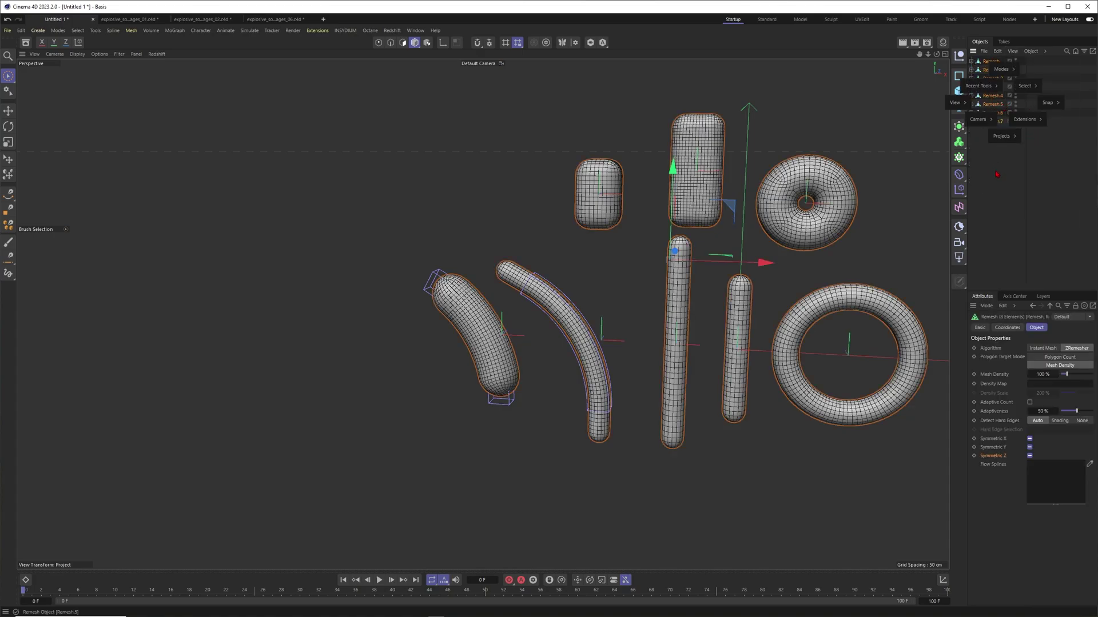
pyautogui.press('c')
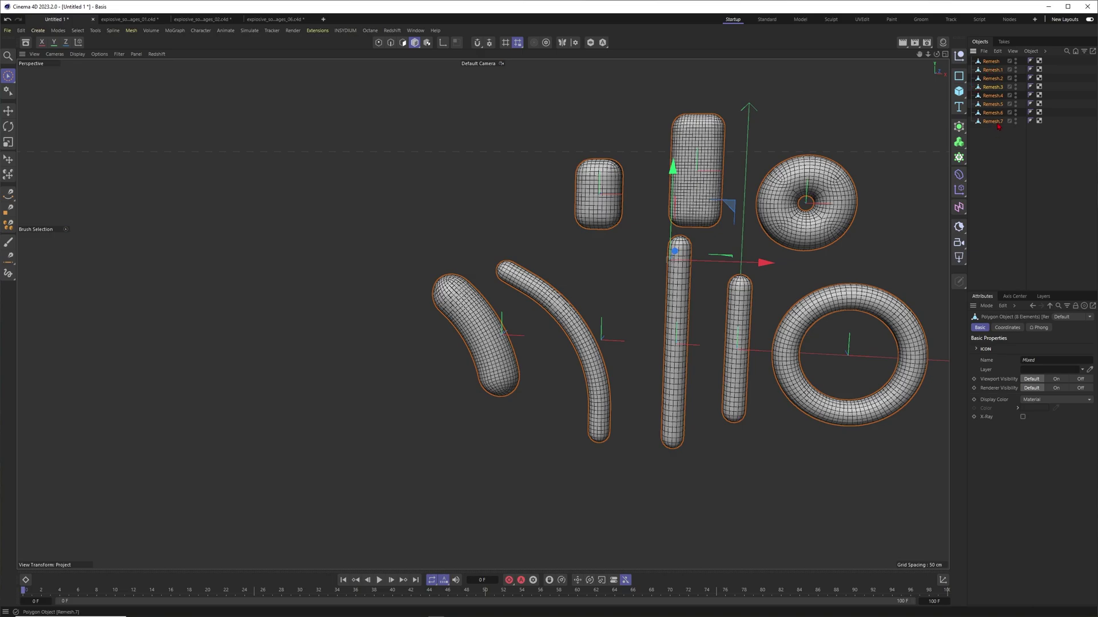
# - Select the thin bent capsule (Remesh.4) and centre its axis on all points with Axis Center
pyautogui.scroll(-3, 663, 226)
pyautogui.click(602, 198)
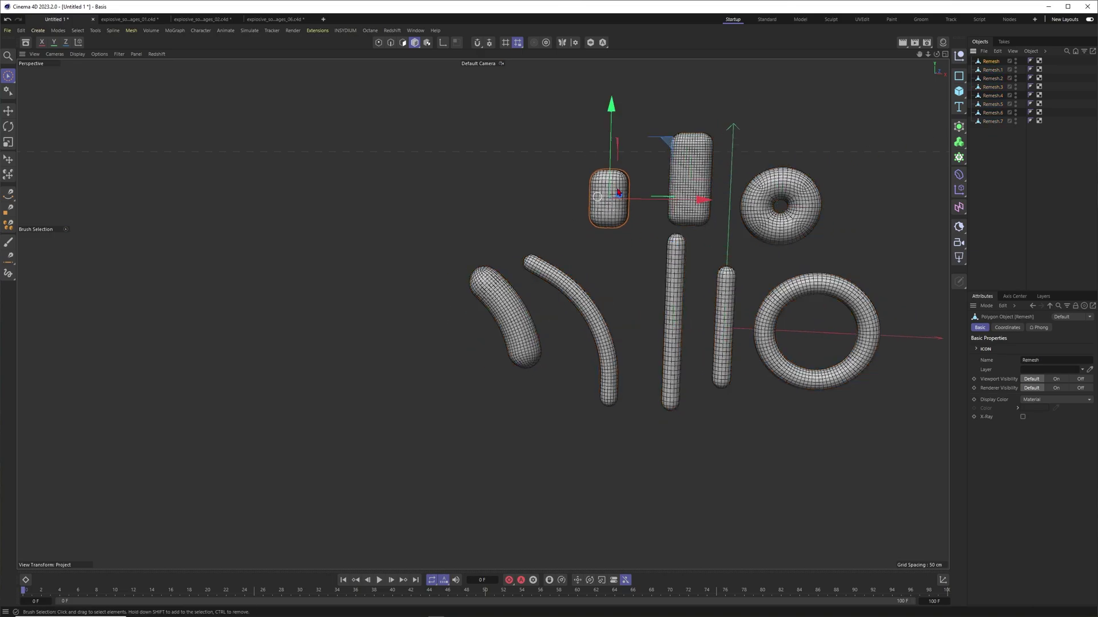
pyautogui.click(992, 70)
pyautogui.press('Down')
pyautogui.press('Down')
pyautogui.press('Down')
pyautogui.keyDown('alt'); pyautogui.moveTo(591, 321); pyautogui.dragTo(610, 317); pyautogui.keyUp('alt')
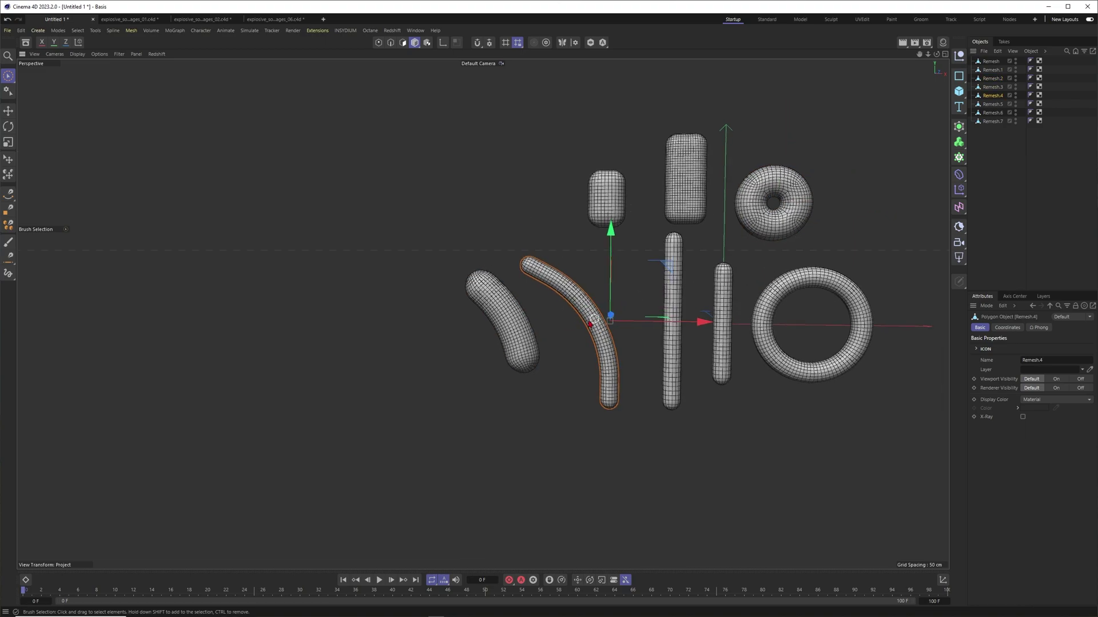
pyautogui.click(1014, 296)
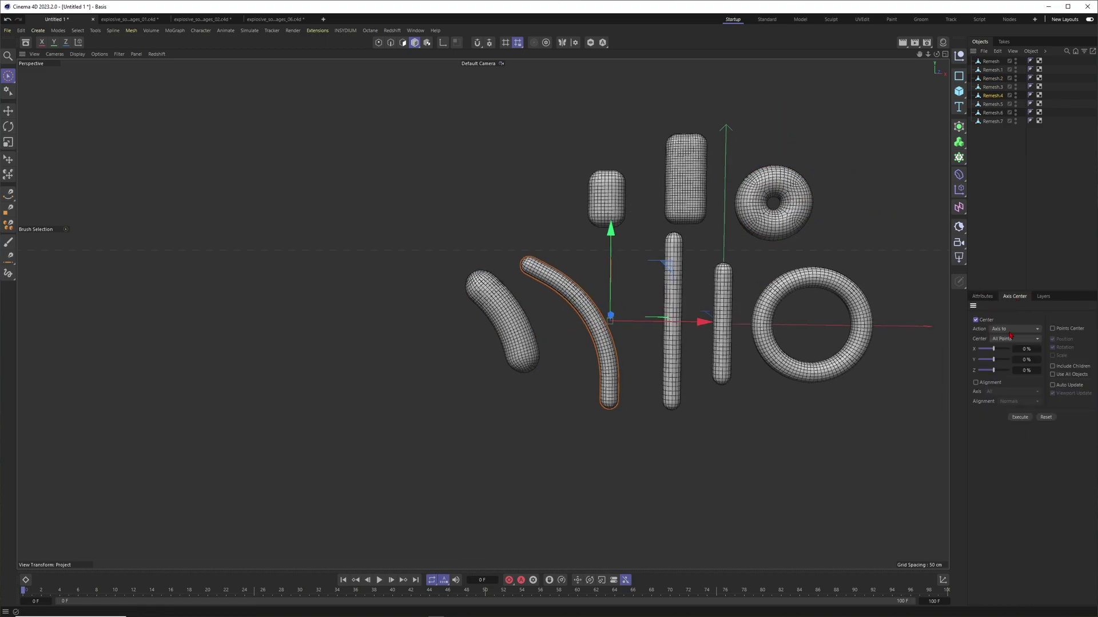
pyautogui.click(1021, 418)
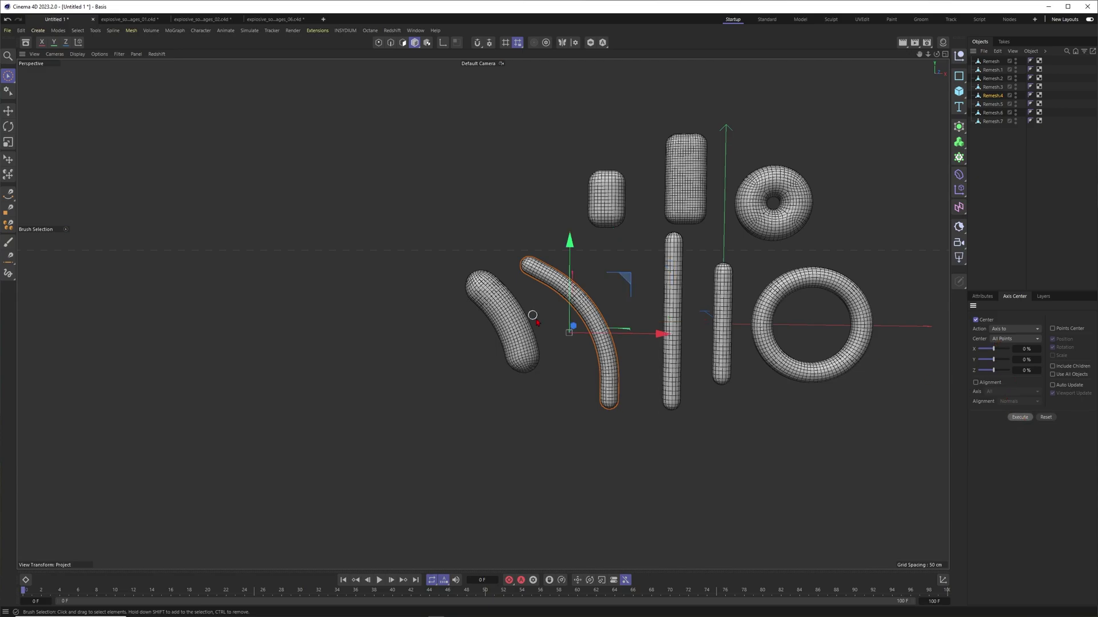
# - Enable axis editing and move the thin bent capsule's axis onto the middle of its curved body
pyautogui.scroll(3, 554, 338)
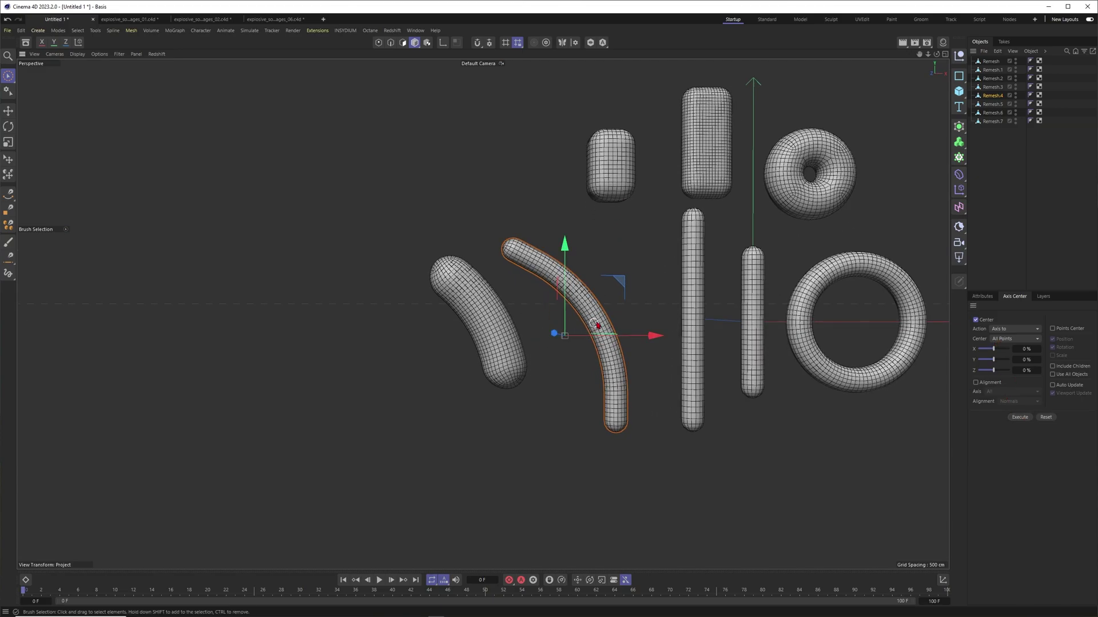
pyautogui.scroll(1, 554, 338)
pyautogui.click(442, 42)
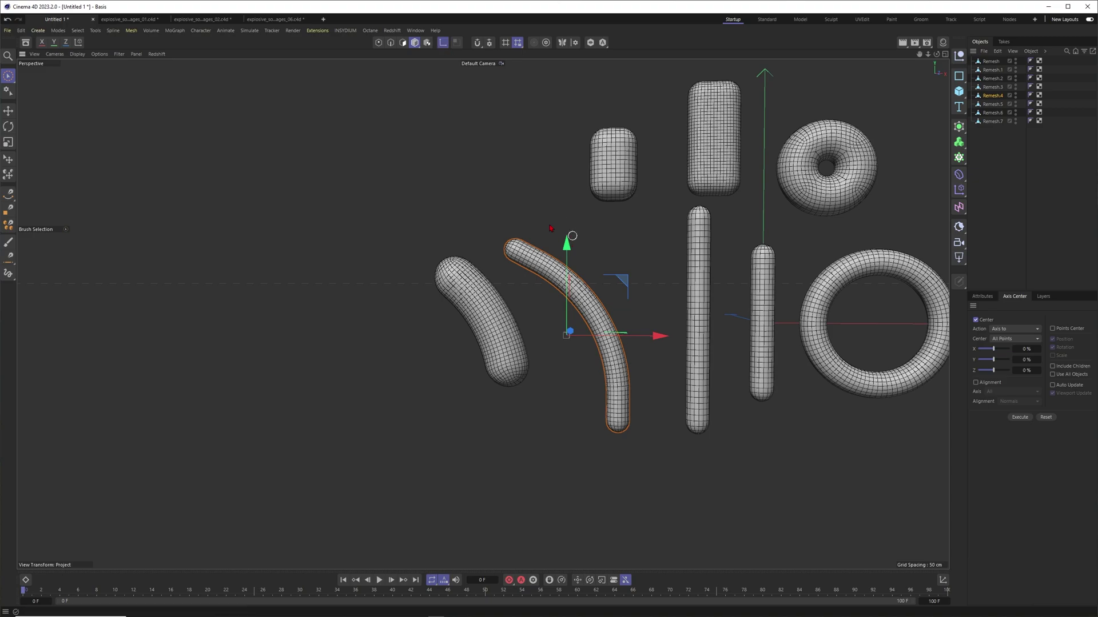
pyautogui.moveTo(622, 282); pyautogui.dragTo(649, 266)
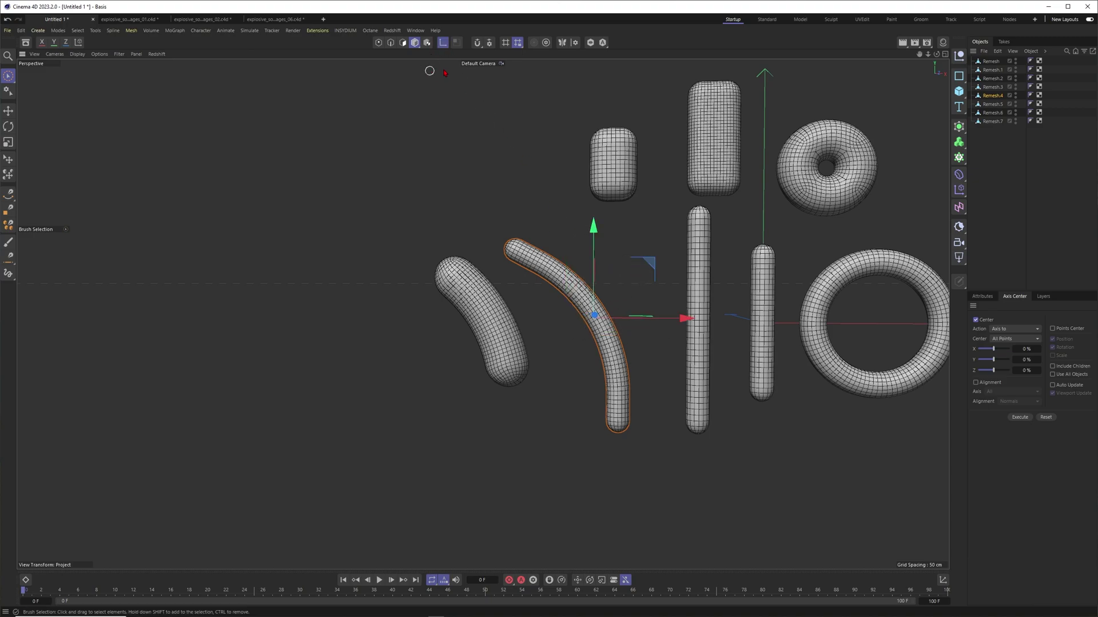
# - Select the remaining Remesh objects in turn to check their axis positions, and clear the selection
pyautogui.click(993, 104)
pyautogui.click(992, 112)
pyautogui.click(859, 299)
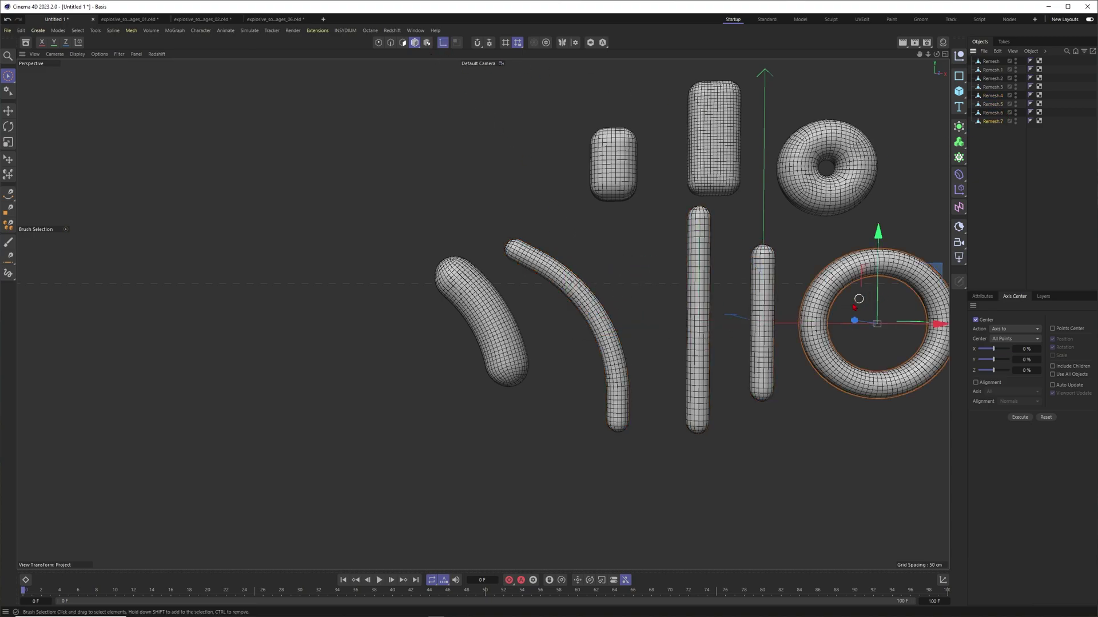
pyautogui.scroll(-6, 655, 243)
pyautogui.click(652, 241)
pyautogui.keyDown('alt'); pyautogui.moveTo(652, 242); pyautogui.dragTo(706, 209); pyautogui.keyUp('alt')
pyautogui.click(993, 165)
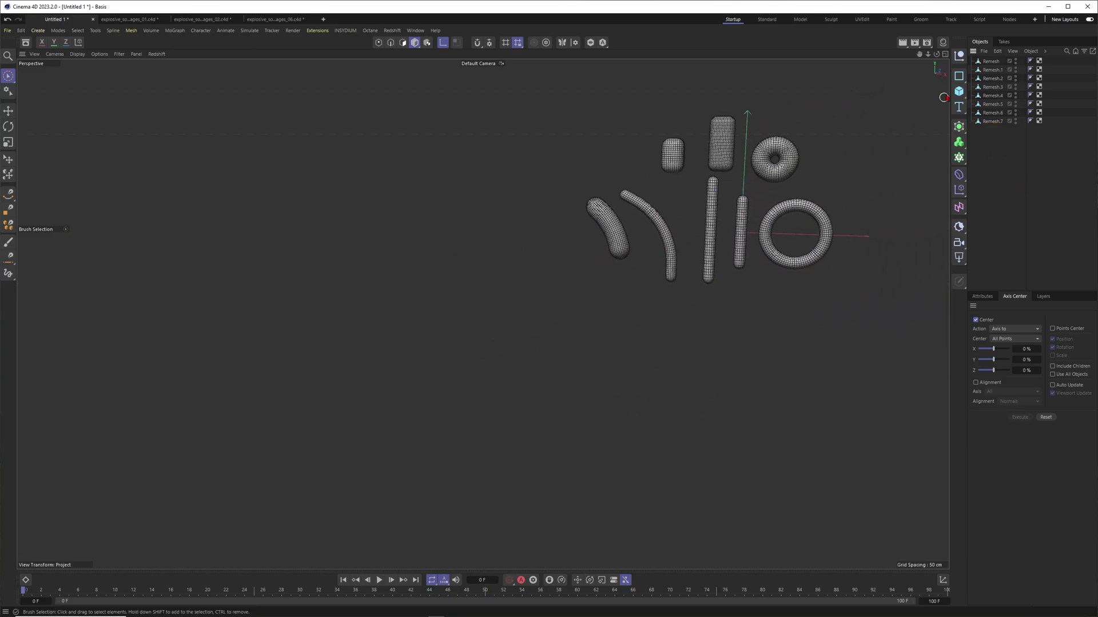
# - Add a Redshift camera to the scene and view its frustum from the side
pyautogui.click(393, 31)
pyautogui.moveTo(412, 65)
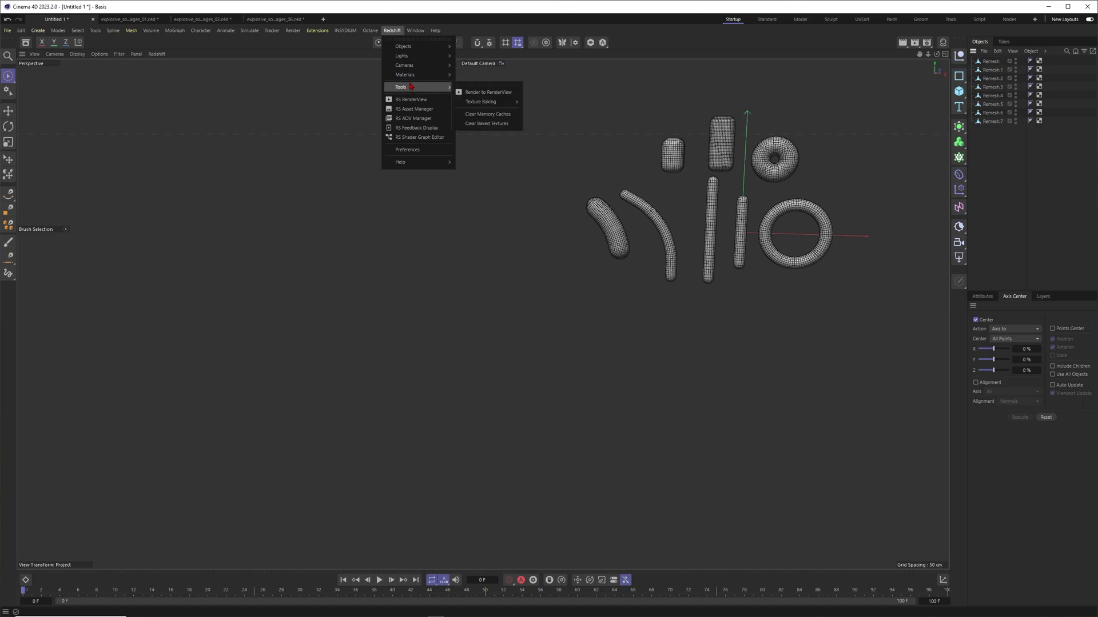
pyautogui.click(487, 71)
pyautogui.scroll(-6, 576, 286)
pyautogui.keyDown('alt'); pyautogui.moveTo(576, 289); pyautogui.dragTo(412, 286); pyautogui.keyUp('alt')
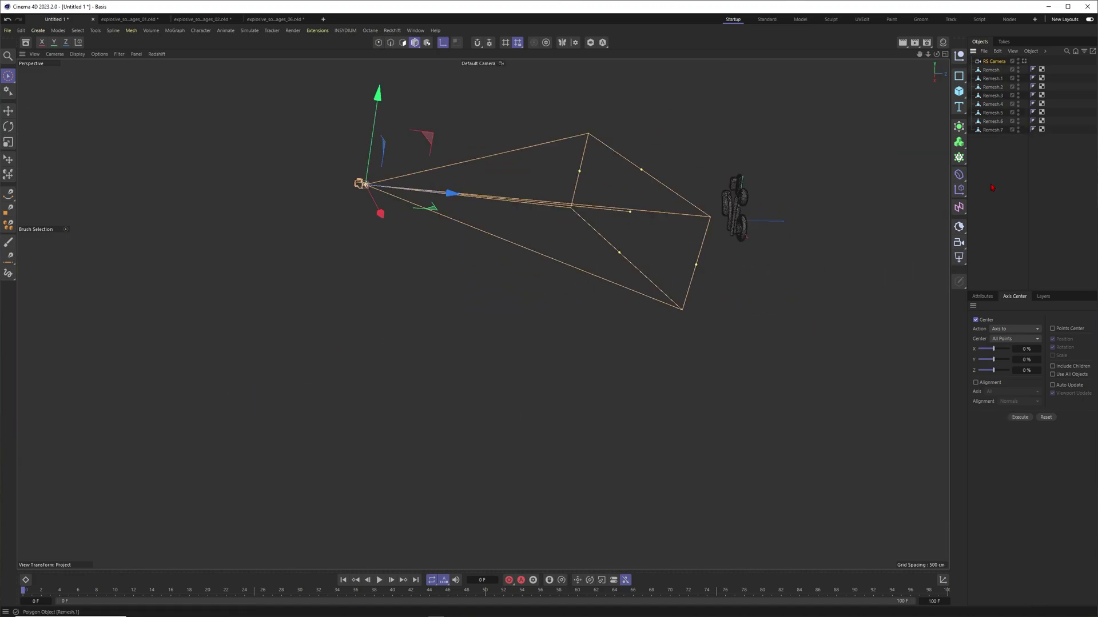
# - Reset the Redshift camera's position to 0 cm and its rotation to 0° on all axes
pyautogui.click(982, 296)
pyautogui.click(1006, 327)
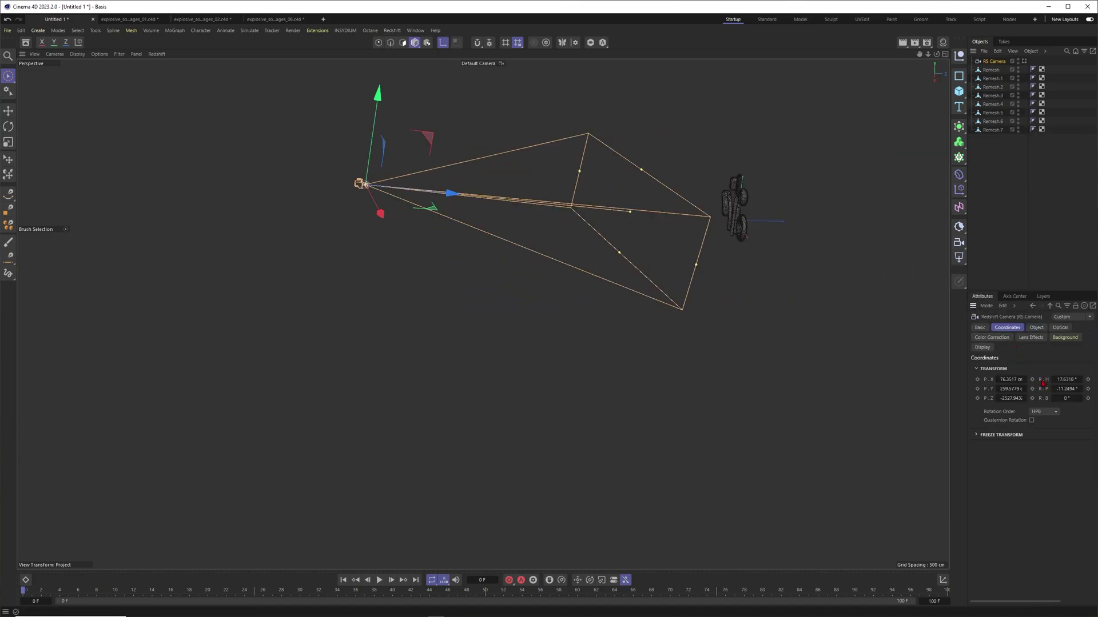
pyautogui.rightClick(1079, 381)
pyautogui.rightClick(1078, 390)
pyautogui.click(1070, 369)
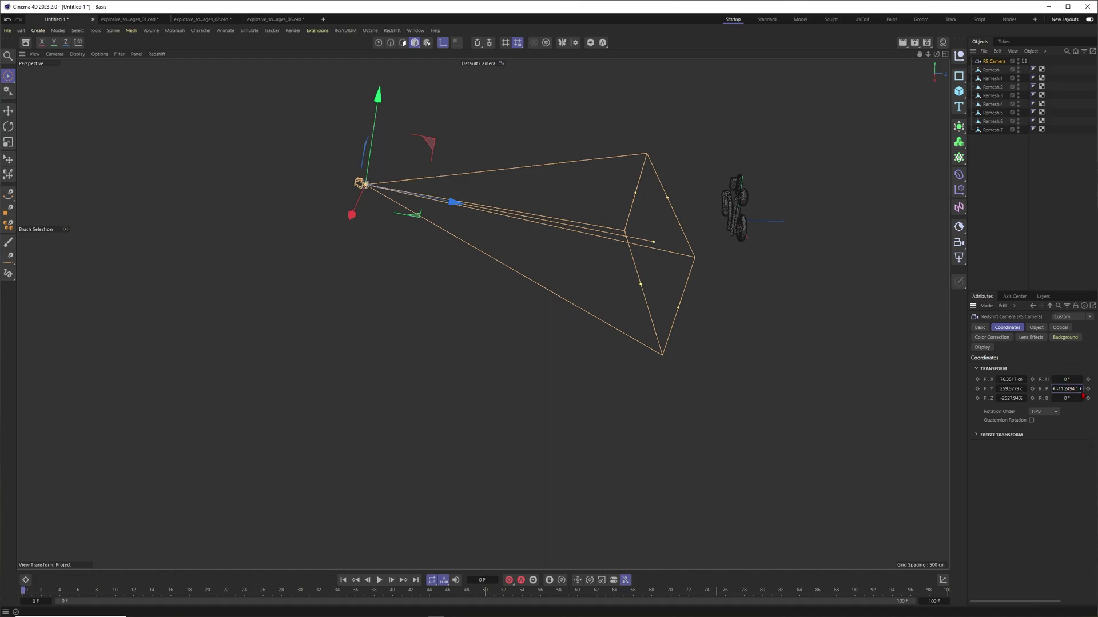
pyautogui.rightClick(1080, 390)
pyautogui.moveTo(967, 314); pyautogui.dragTo(915, 319)
pyautogui.rightClick(972, 370)
pyautogui.rightClick(972, 379)
pyautogui.rightClick(971, 388)
pyautogui.keyDown('alt'); pyautogui.moveTo(820, 245); pyautogui.dragTo(773, 260, button='middle'); pyautogui.keyUp('alt')
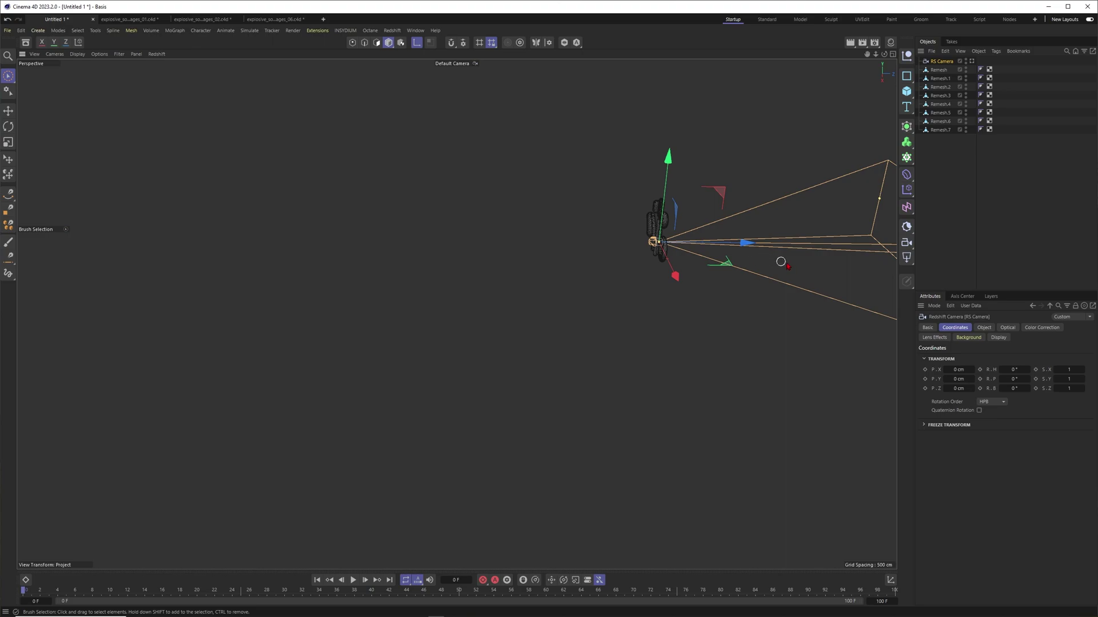
# - Pitch the camera to -90° so it looks straight down and raise it about 2160 cm above the origin
pyautogui.press('r')
pyautogui.moveTo(620, 213); pyautogui.dragTo(710, 171)
pyautogui.press('9')
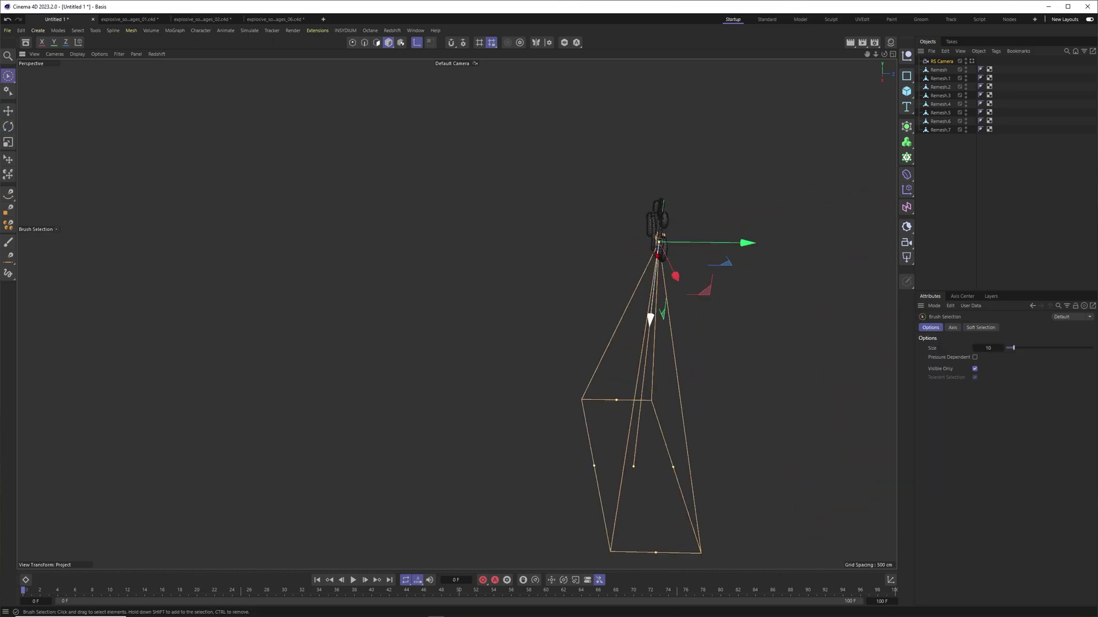
pyautogui.moveTo(650, 319); pyautogui.dragTo(693, 259)
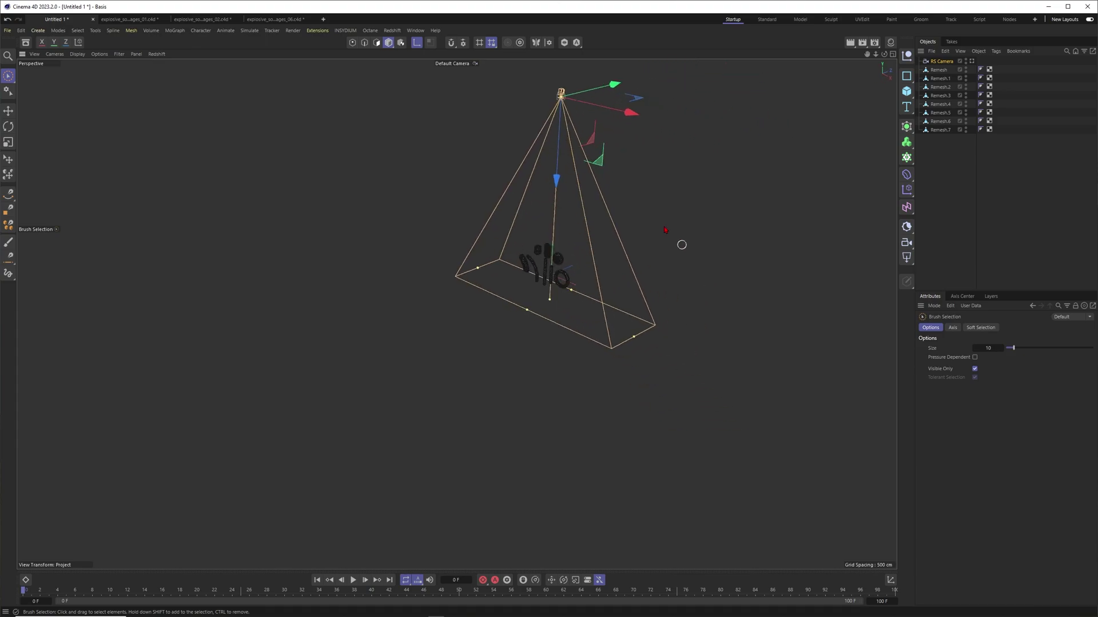
pyautogui.moveTo(557, 182); pyautogui.dragTo(559, 141)
pyautogui.keyDown('alt'); pyautogui.moveTo(570, 220); pyautogui.dragTo(627, 280, button='middle'); pyautogui.keyUp('alt')
# - Set the render output size to 1080 x 1920 pixels in the render settings
pyautogui.click(874, 43)
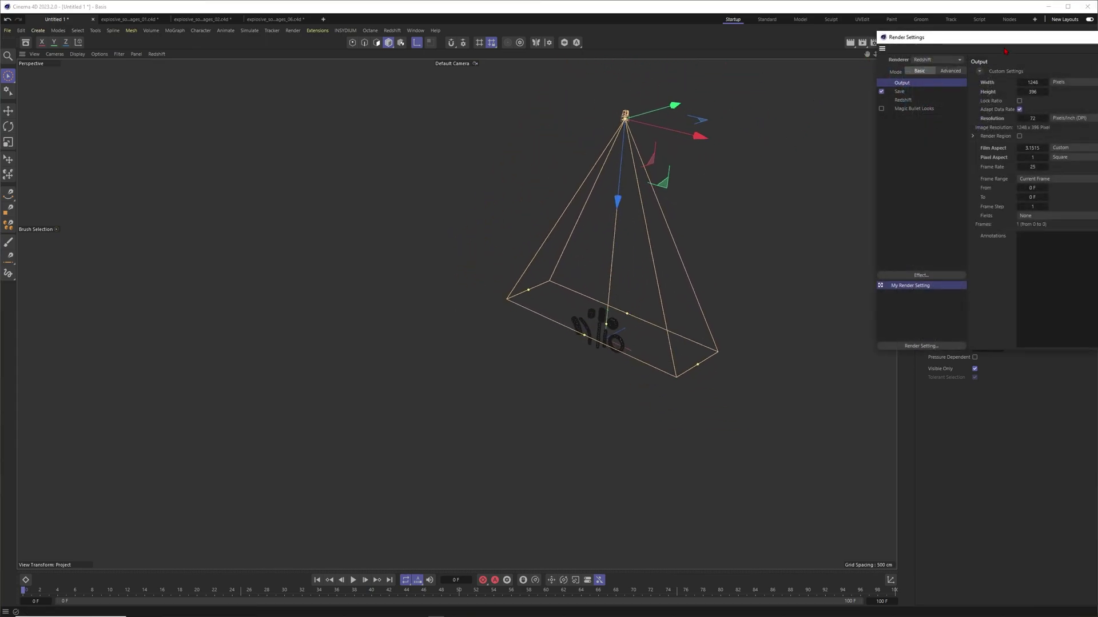
pyautogui.moveTo(1026, 42); pyautogui.dragTo(637, 153)
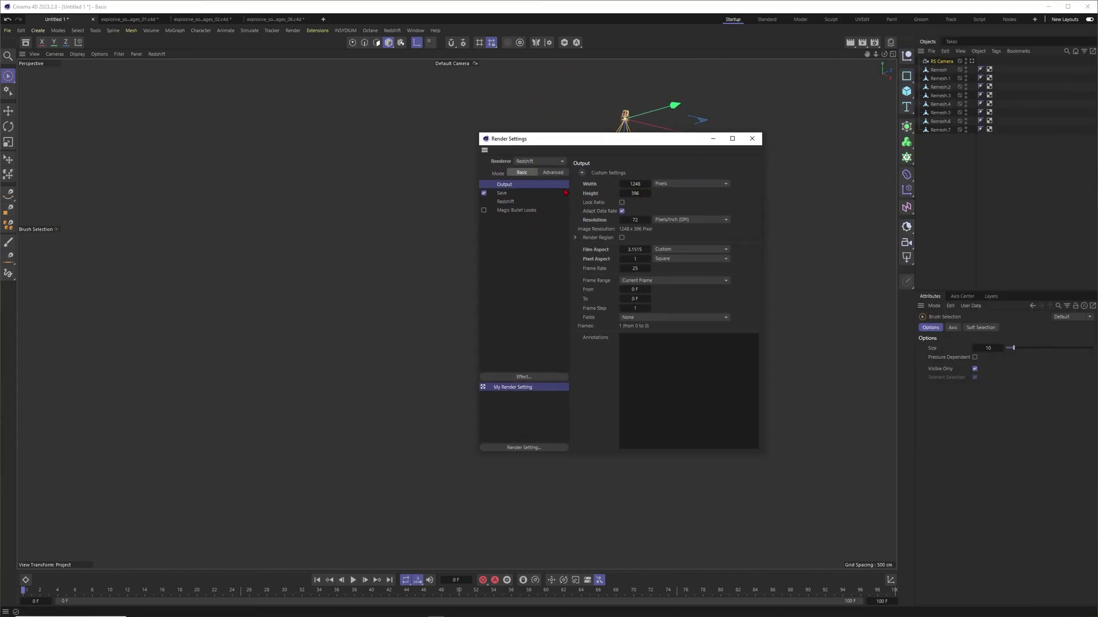
pyautogui.doubleClick(634, 185)
pyautogui.write('1')
pyautogui.press('Tab')
pyautogui.write('1080')
pyautogui.press('Return')
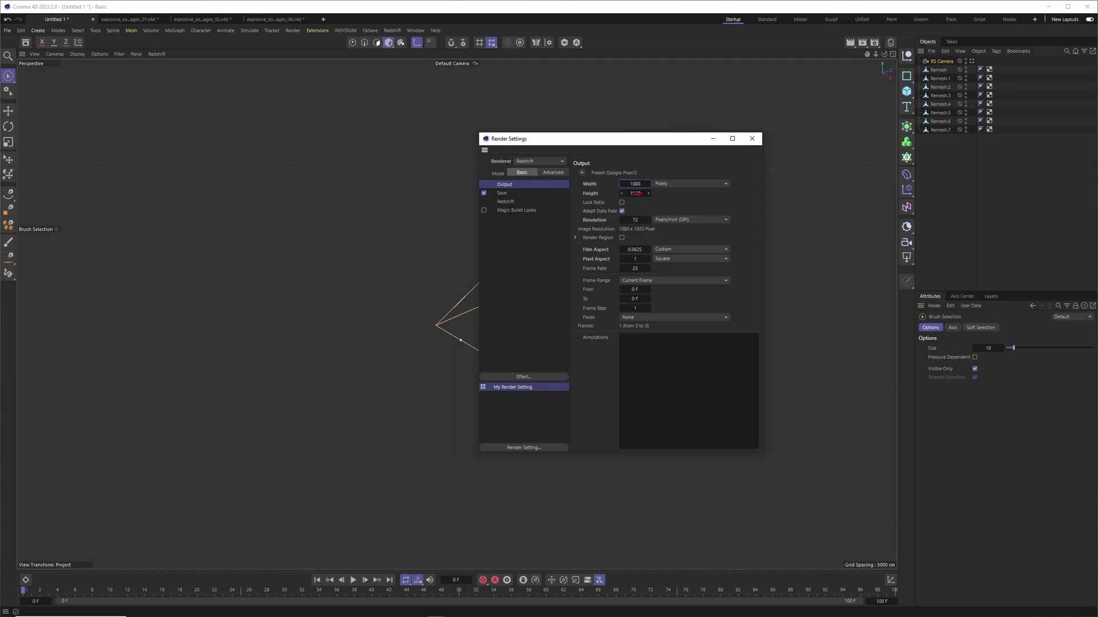
pyautogui.click(751, 138)
# - Look through the RS Camera and set the viewport's tinted safe frame opacity to 65%
pyautogui.click(971, 61)
pyautogui.hotkey('shift', 'v')
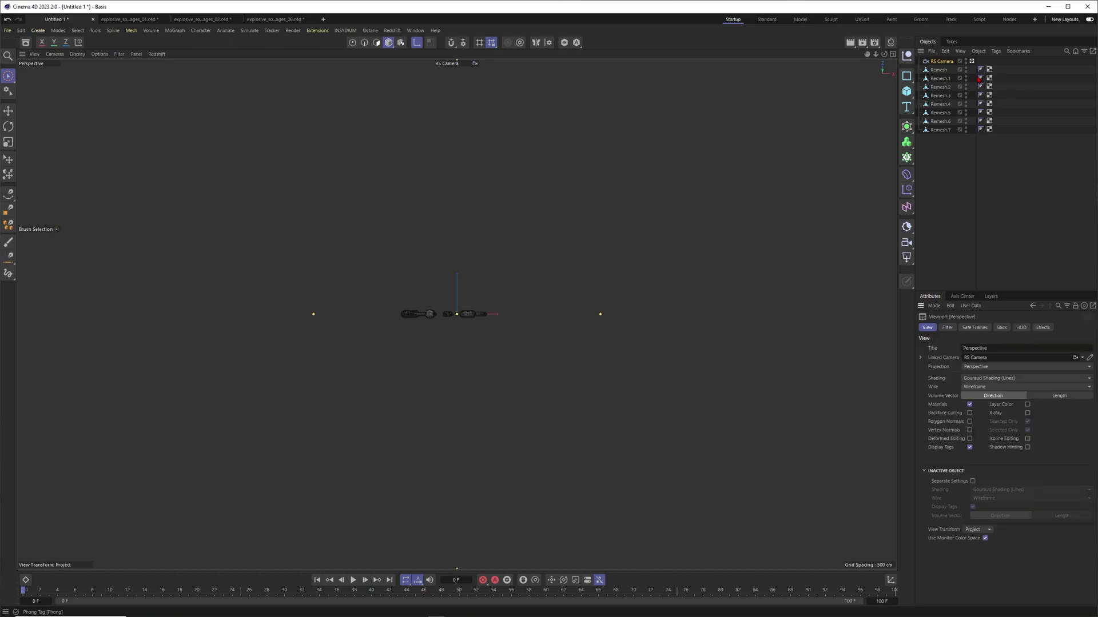
pyautogui.click(973, 327)
pyautogui.moveTo(1031, 414)
pyautogui.mouseDown()
pyautogui.moveTo(1093, 413)
pyautogui.moveTo(1052, 414)
pyautogui.mouseUp()
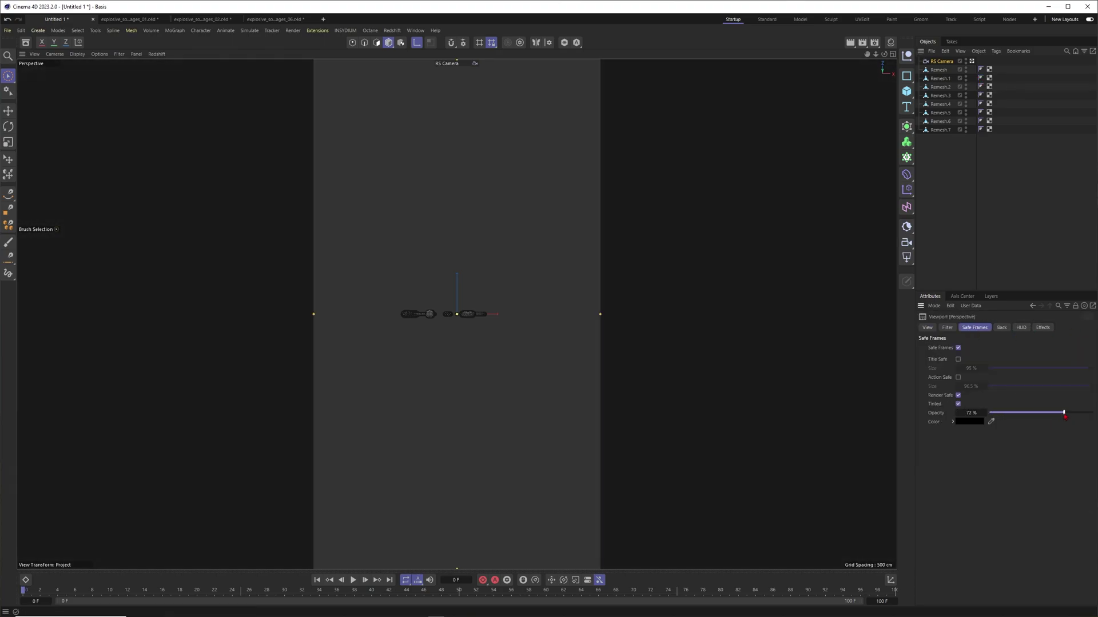
# - Leave the camera view, open a new view panel and dock it beside the main viewport
pyautogui.click(972, 61)
pyautogui.scroll(-8, 467, 311)
pyautogui.keyDown('alt'); pyautogui.moveTo(511, 316); pyautogui.dragTo(460, 301); pyautogui.keyUp('alt')
pyautogui.moveTo(460, 298)
pyautogui.keyDown('alt'); pyautogui.mouseDown(button='right')
pyautogui.moveTo(555, 296)
pyautogui.moveTo(475, 303)
pyautogui.mouseUp(button='right'); pyautogui.keyUp('alt')
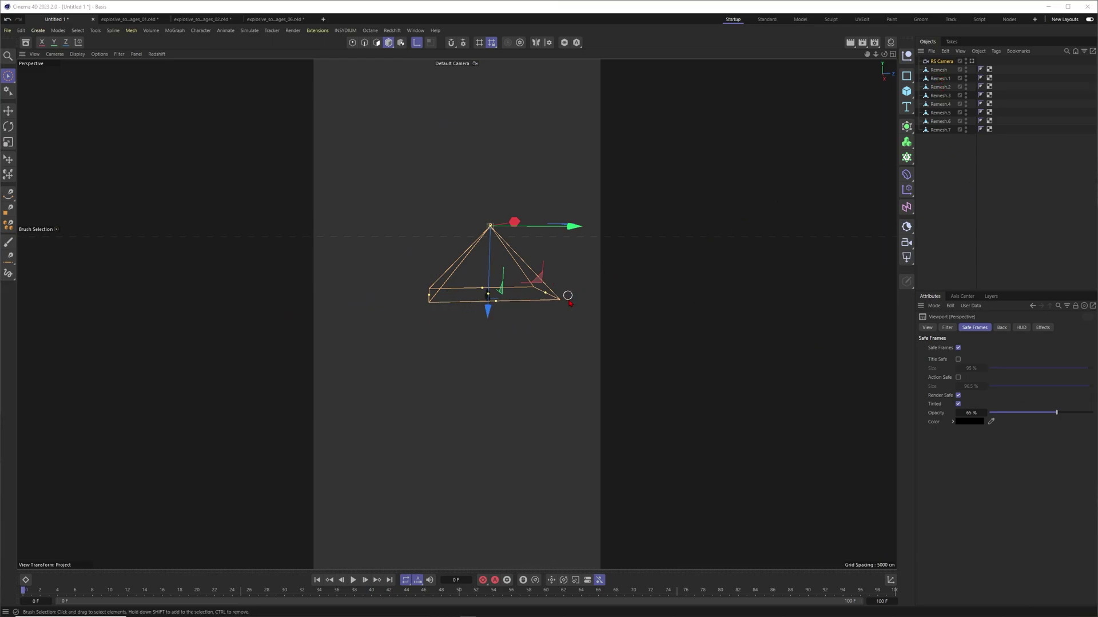
pyautogui.click(137, 54)
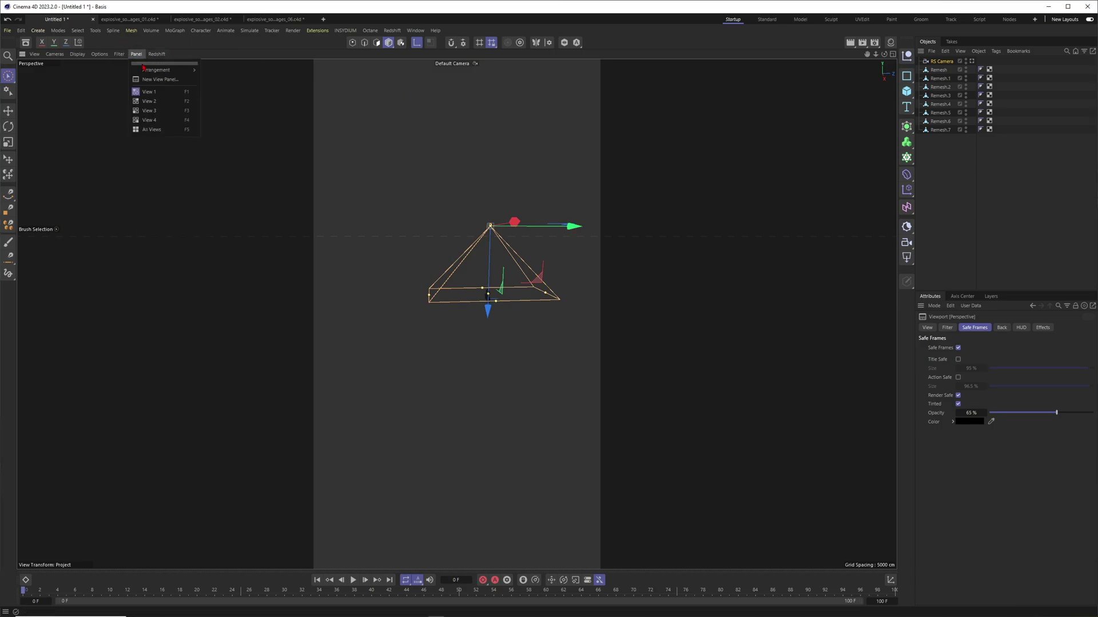
pyautogui.click(158, 80)
pyautogui.moveTo(52, 51); pyautogui.dragTo(45, 94)
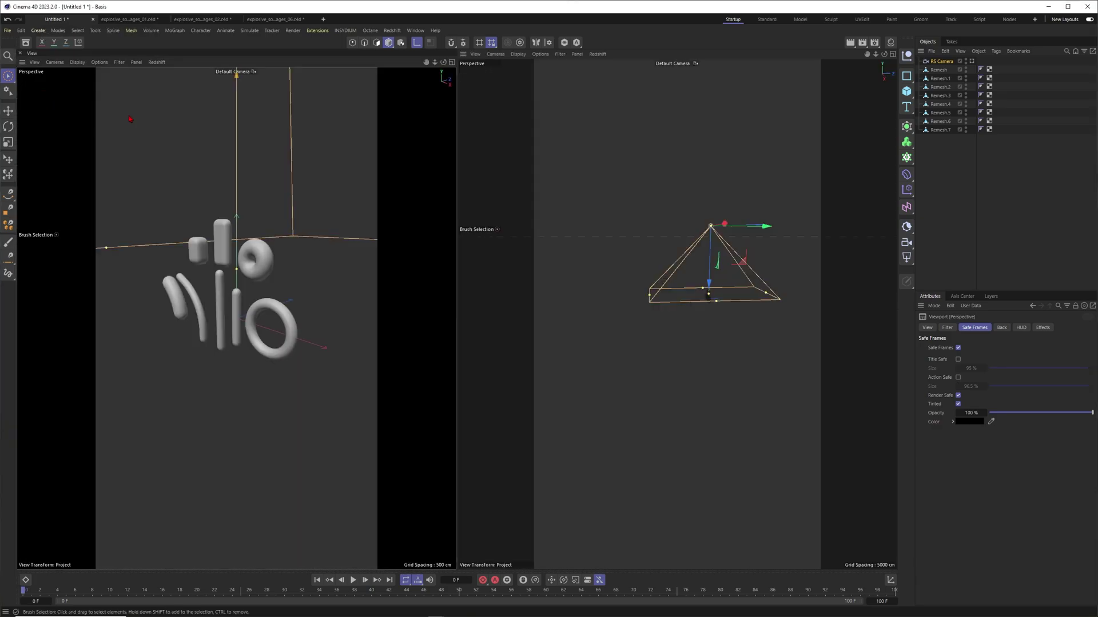
pyautogui.keyDown('alt'); pyautogui.moveTo(213, 276); pyautogui.dragTo(235, 271); pyautogui.keyUp('alt')
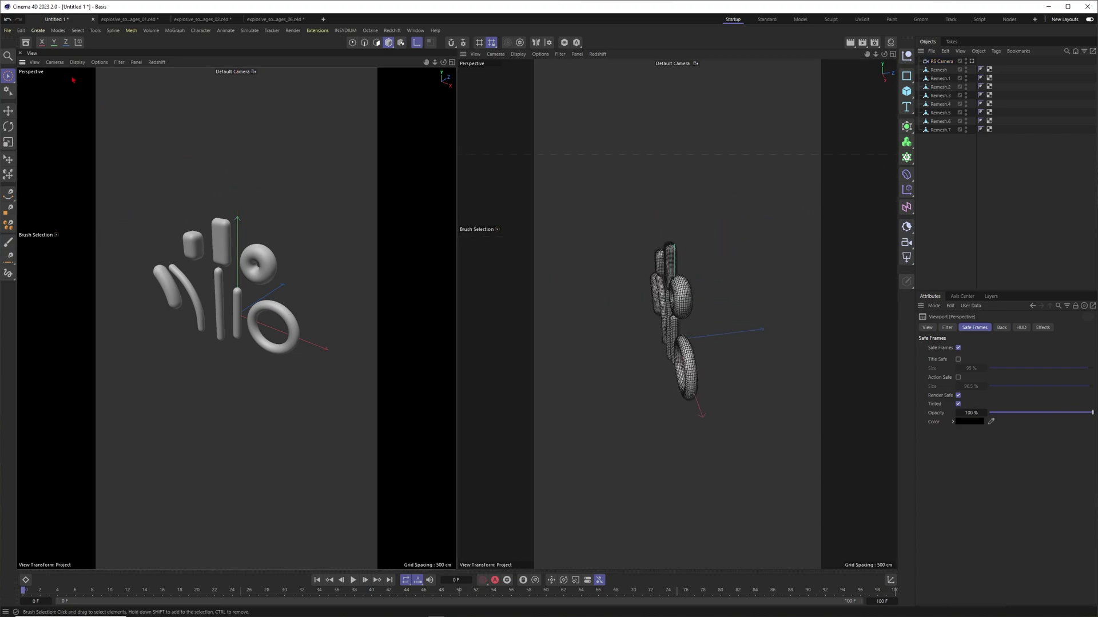
# - Show the newly docked view through the RS Camera and set the other perspective view's safe frame opacity to 0%
pyautogui.click(54, 61)
pyautogui.moveTo(103, 101)
pyautogui.click(148, 104)
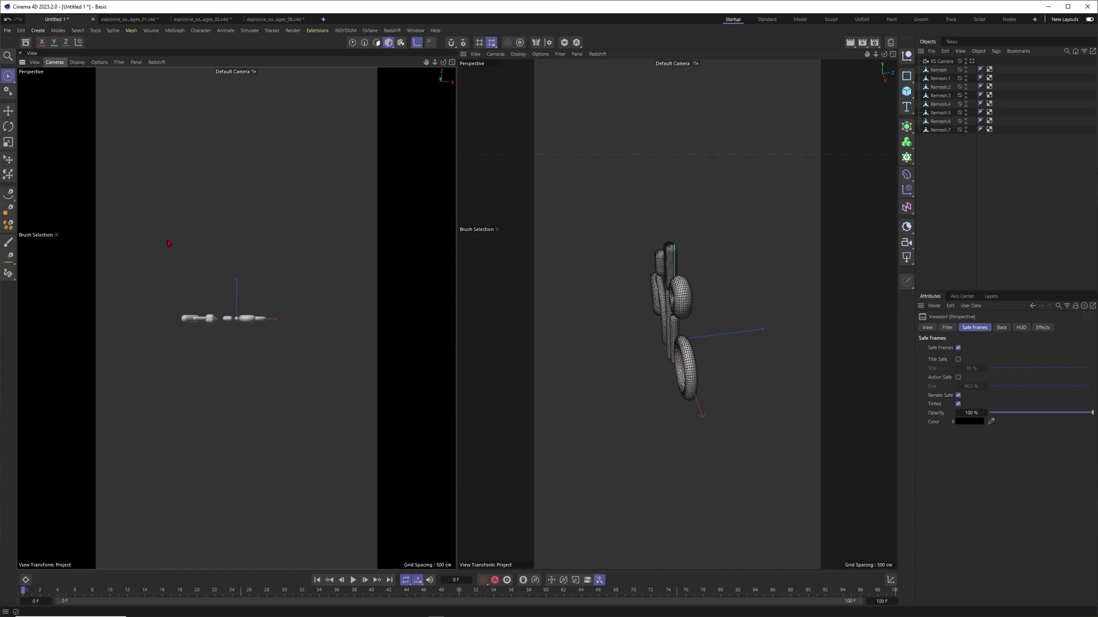
pyautogui.click(672, 222)
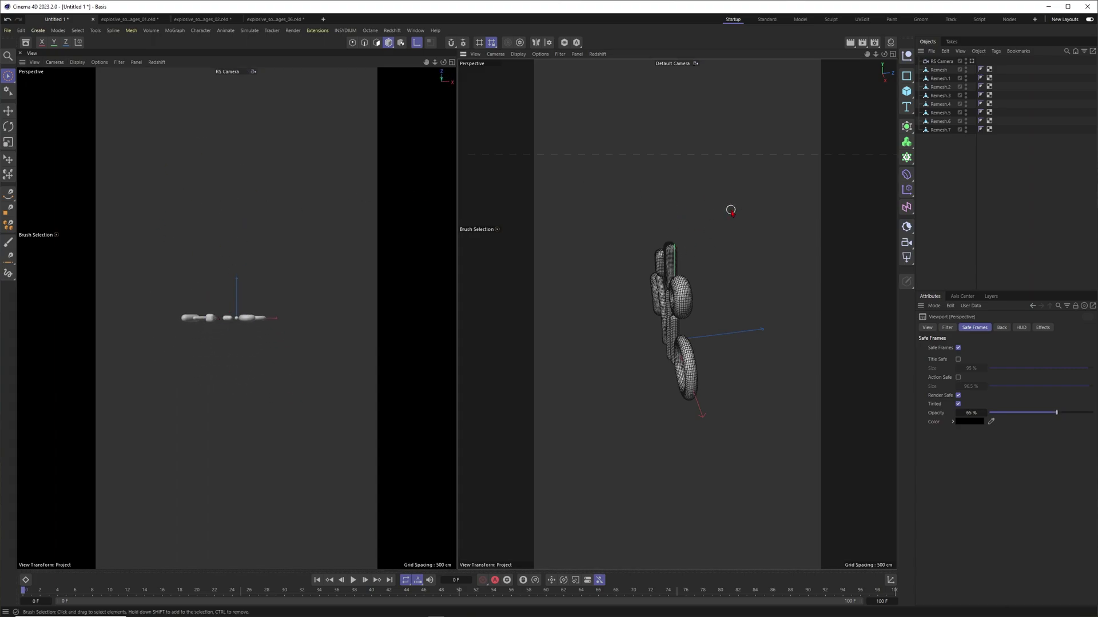
pyautogui.moveTo(1056, 413); pyautogui.dragTo(855, 412)
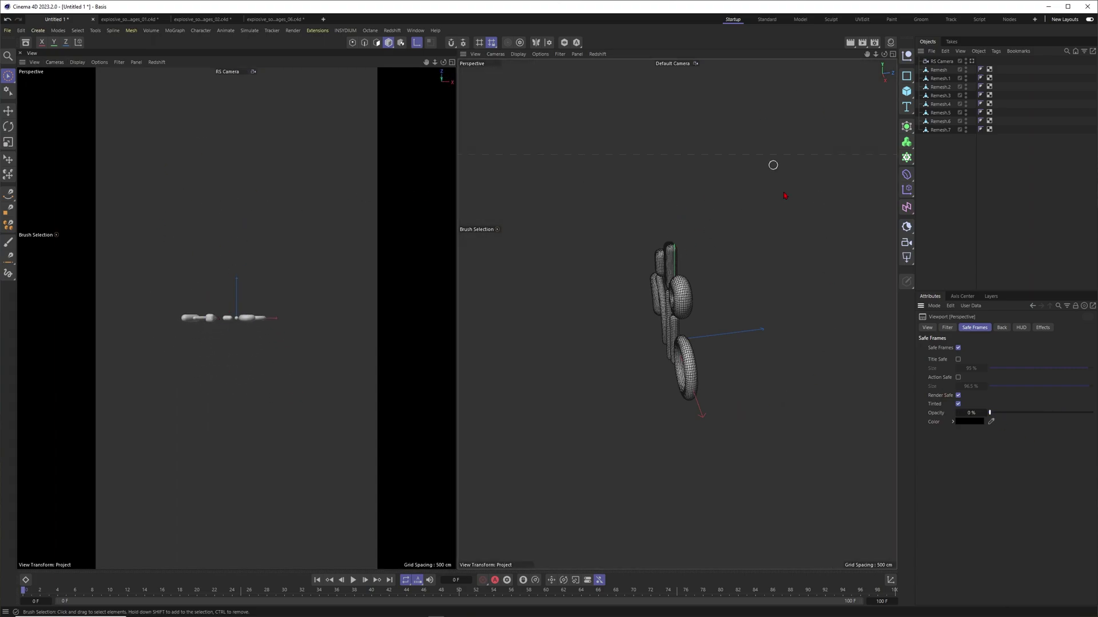
# - Select the RS Camera and set its frustum display to On
pyautogui.scroll(-5, 697, 272)
pyautogui.keyDown('alt'); pyautogui.moveTo(694, 291); pyautogui.dragTo(652, 258); pyautogui.keyUp('alt')
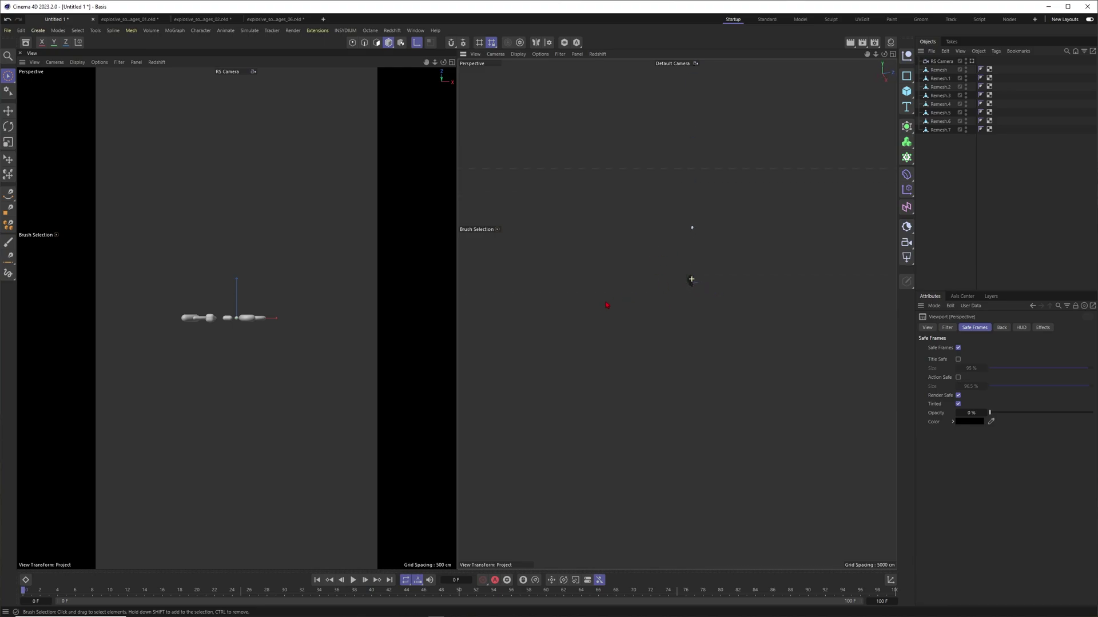
pyautogui.keyDown('alt'); pyautogui.moveTo(693, 278); pyautogui.dragTo(693, 357, button='middle'); pyautogui.keyUp('alt')
pyautogui.click(721, 303)
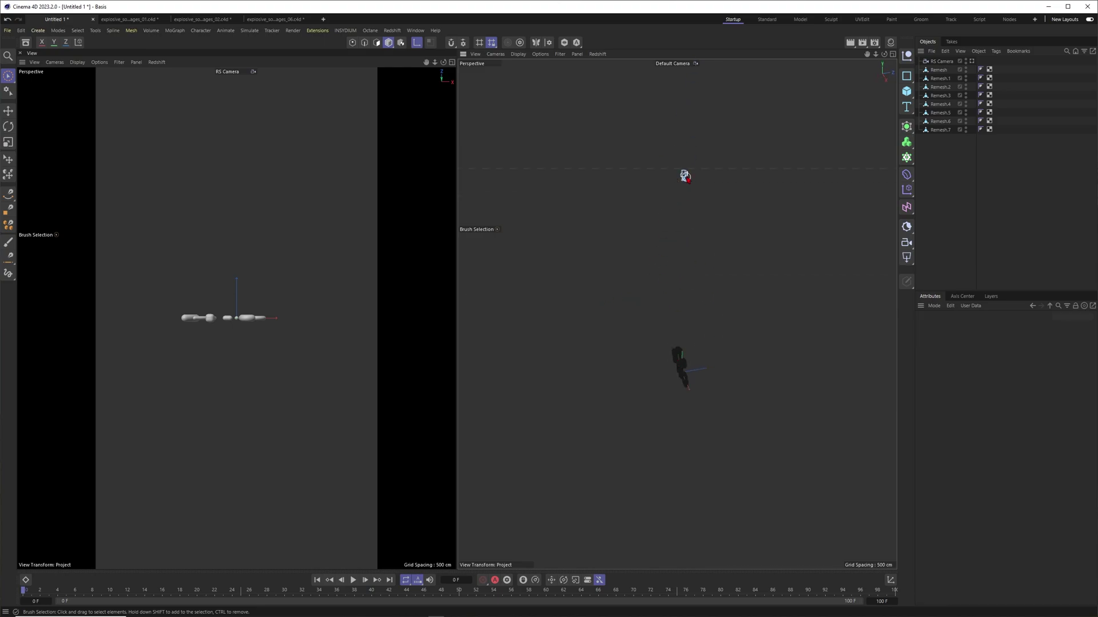
pyautogui.click(683, 175)
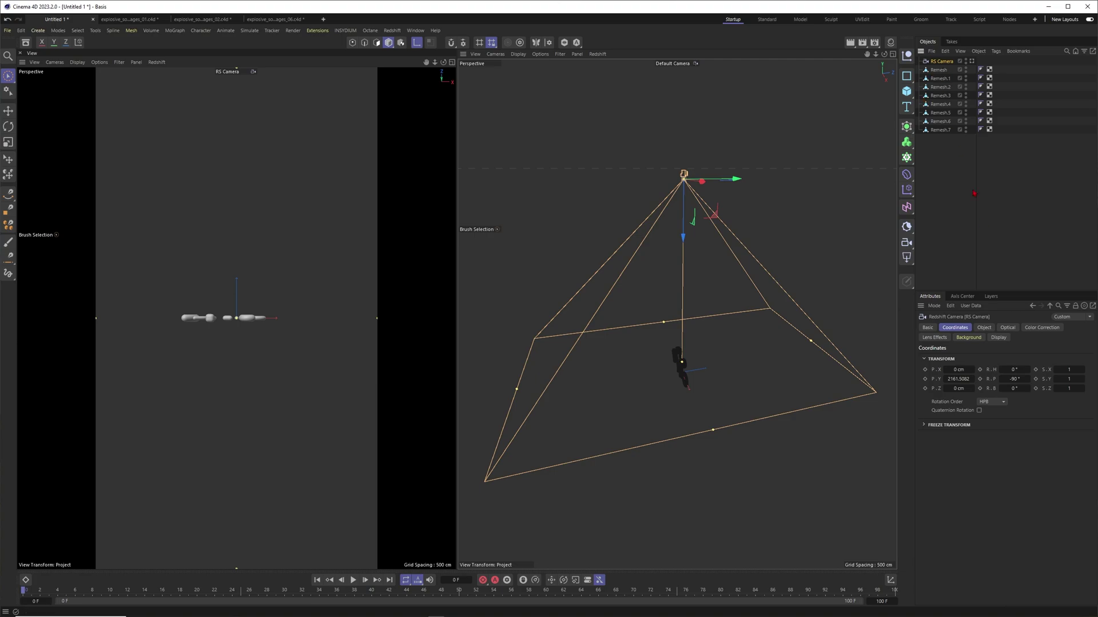
pyautogui.click(997, 337)
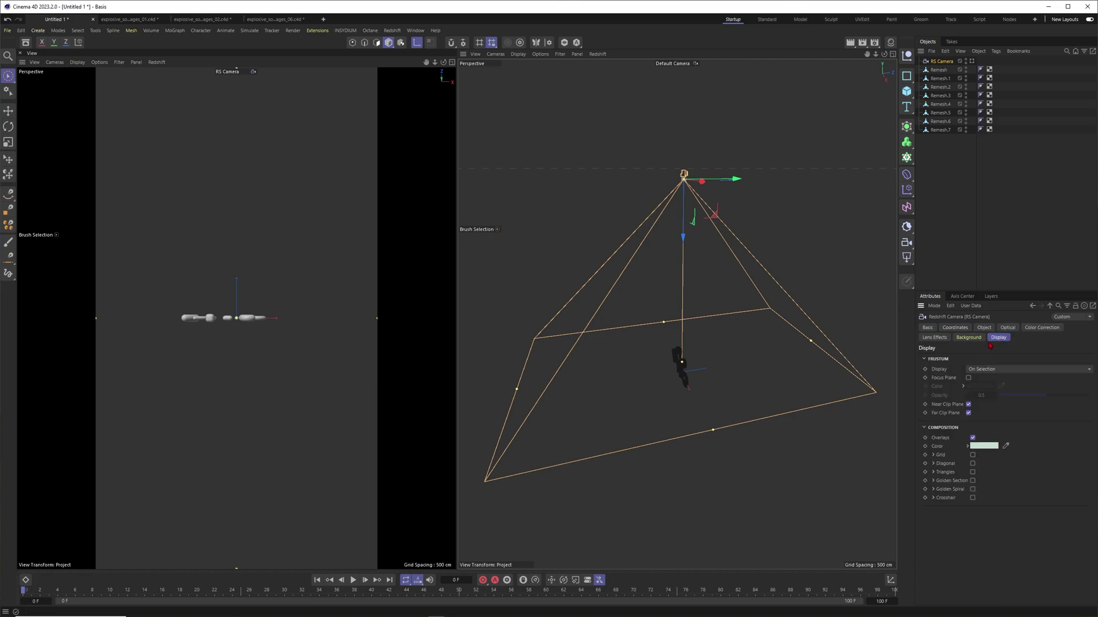
pyautogui.click(985, 371)
pyautogui.click(982, 399)
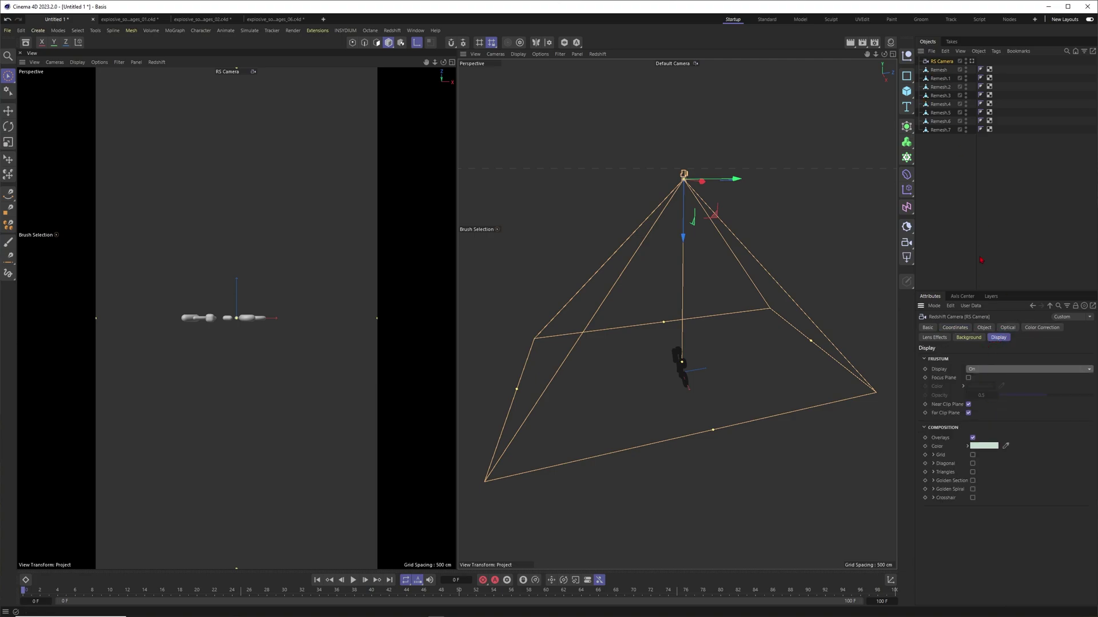
# - Add a plane at the origin as the floor and enlarge it to about 3780 x 5120 cm to fill the camera frame
pyautogui.click(657, 331)
pyautogui.keyDown('alt'); pyautogui.moveTo(657, 331); pyautogui.dragTo(659, 371, button='right'); pyautogui.keyUp('alt')
pyautogui.keyDown('alt'); pyautogui.moveTo(659, 372); pyautogui.dragTo(684, 429); pyautogui.keyUp('alt')
pyautogui.keyDown('alt'); pyautogui.moveTo(685, 429); pyautogui.dragTo(656, 297, button='middle'); pyautogui.keyUp('alt')
pyautogui.keyDown('alt'); pyautogui.moveTo(657, 297); pyautogui.dragTo(751, 227); pyautogui.keyUp('alt')
pyautogui.moveTo(906, 91); pyautogui.dragTo(943, 122)
pyautogui.keyDown('alt'); pyautogui.moveTo(620, 294); pyautogui.dragTo(661, 293, button='right'); pyautogui.keyUp('alt')
pyautogui.keyDown('alt'); pyautogui.moveTo(662, 293); pyautogui.dragTo(1063, 264); pyautogui.keyUp('alt')
pyautogui.keyDown('alt'); pyautogui.moveTo(640, 276); pyautogui.dragTo(887, 417); pyautogui.keyUp('alt')
pyautogui.moveTo(586, 267)
pyautogui.keyDown('alt'); pyautogui.mouseDown()
pyautogui.moveTo(643, 251)
pyautogui.moveTo(646, 231)
pyautogui.mouseUp(); pyautogui.keyUp('alt')
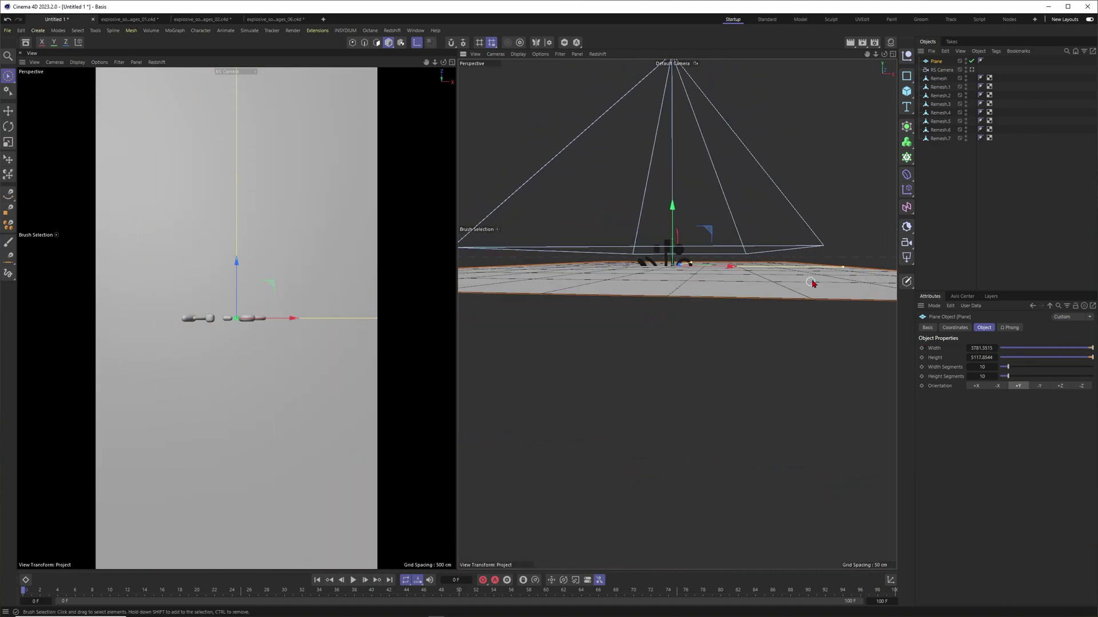
# - Deselect the floor plane and add a 200 cm cube at the origin
pyautogui.scroll(-3, 711, 218)
pyautogui.keyDown('alt'); pyautogui.moveTo(711, 217); pyautogui.dragTo(741, 259); pyautogui.keyUp('alt')
pyautogui.click(956, 188)
pyautogui.moveTo(906, 91); pyautogui.dragTo(944, 106)
pyautogui.keyDown('alt'); pyautogui.moveTo(783, 245); pyautogui.dragTo(695, 285); pyautogui.keyUp('alt')
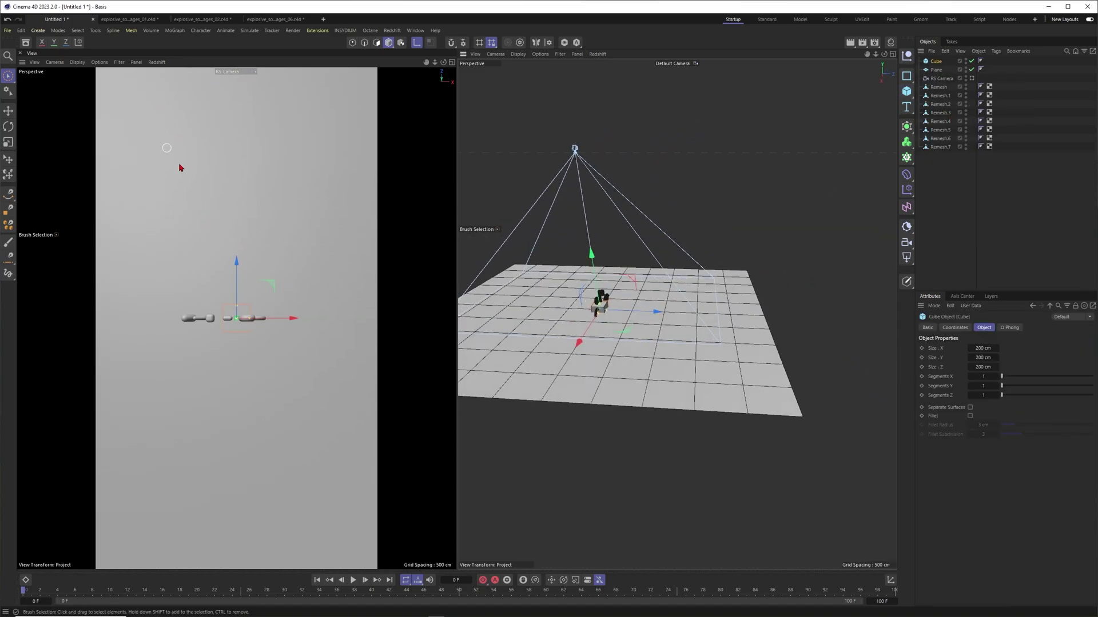
# - Resize the cube to about 2130 cm in X and 3777 cm in Z so it fills the camera frame
pyautogui.moveTo(236, 306); pyautogui.dragTo(228, 87)
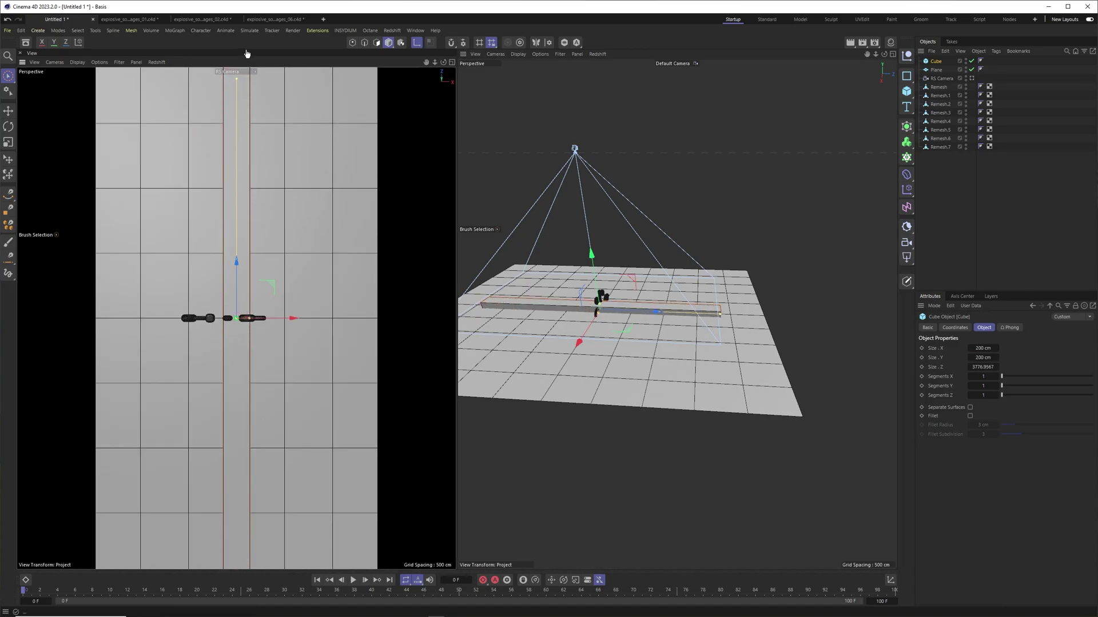
pyautogui.moveTo(249, 312); pyautogui.dragTo(372, 309)
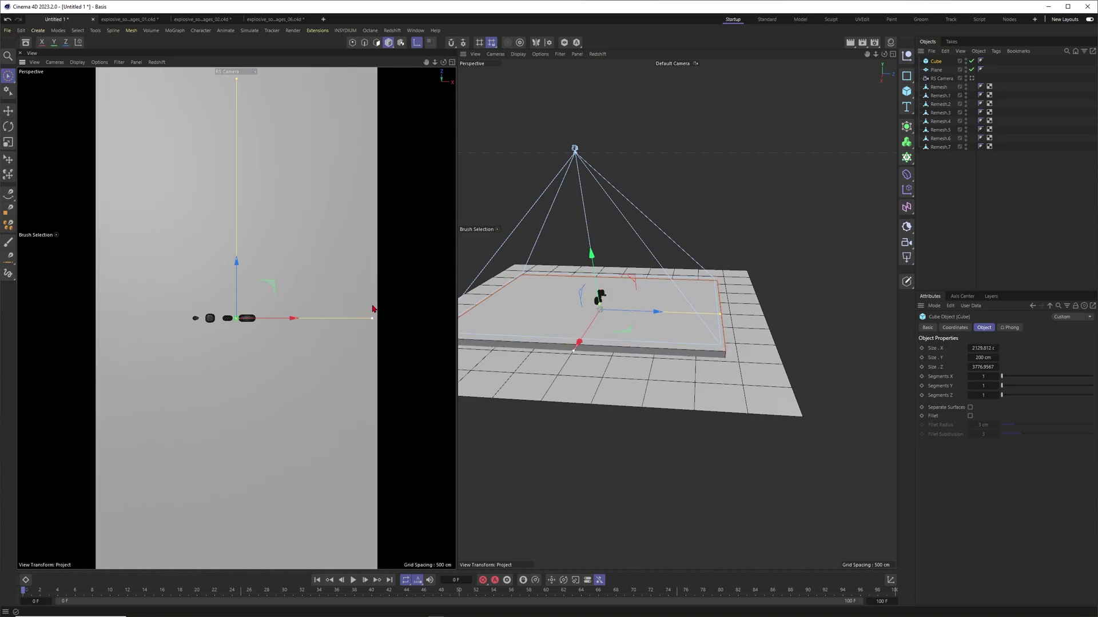
pyautogui.keyDown('alt'); pyautogui.moveTo(653, 316); pyautogui.dragTo(593, 294); pyautogui.keyUp('alt')
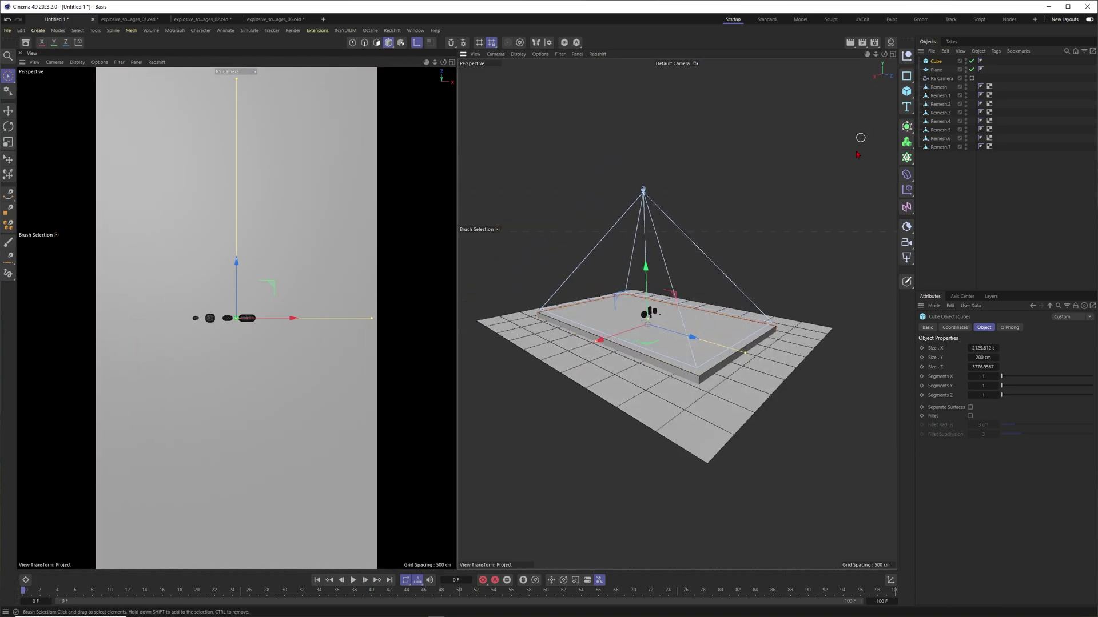
# - Make the cube editable and delete its top polygon to open the box
pyautogui.press('c')
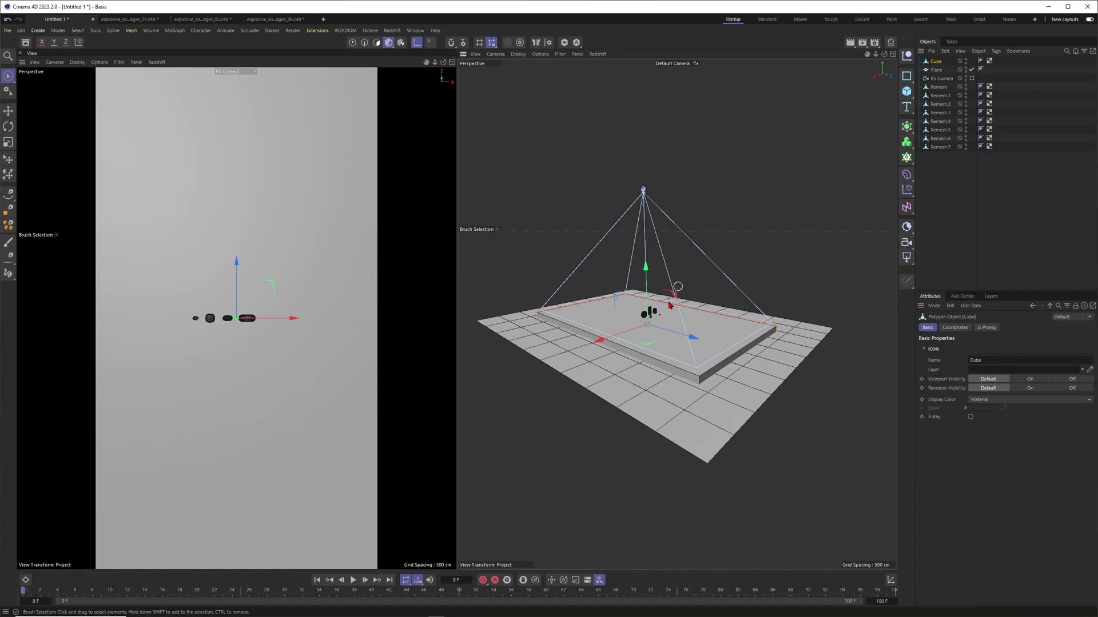
pyautogui.click(376, 45)
pyautogui.scroll(5, 704, 338)
pyautogui.keyDown('alt'); pyautogui.moveTo(726, 317); pyautogui.dragTo(765, 396); pyautogui.keyUp('alt')
pyautogui.click(725, 328)
pyautogui.press('Delete')
# - Loop-select the box's open top edges and raise them to form tall walls
pyautogui.press('u')
pyautogui.press('l')
pyautogui.click(364, 43)
pyautogui.click(807, 389)
pyautogui.press('9')
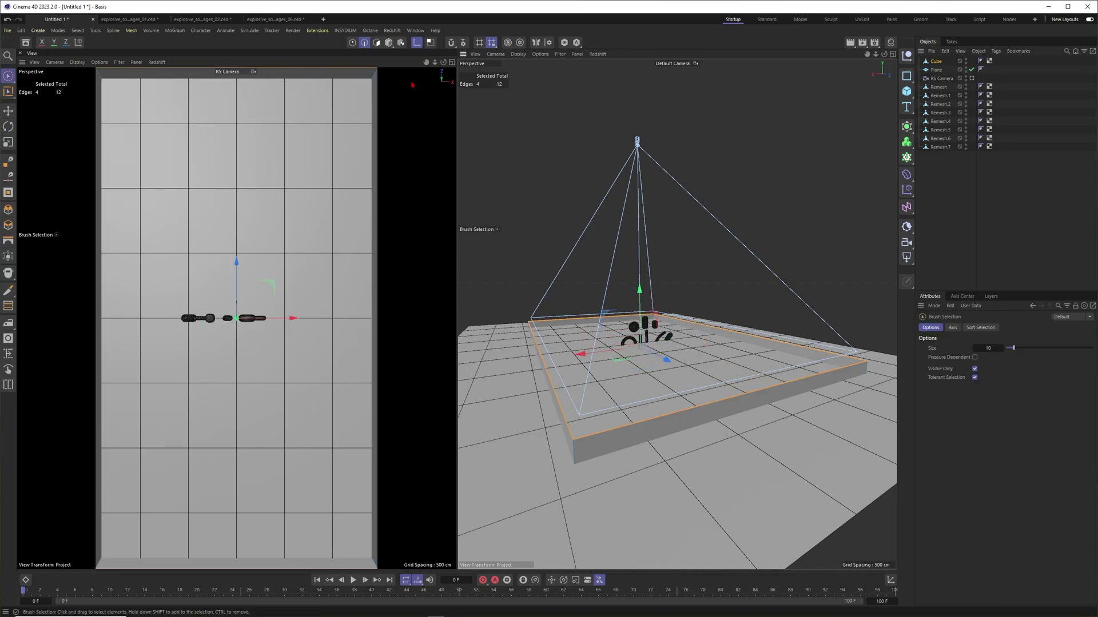
pyautogui.moveTo(632, 290); pyautogui.dragTo(652, 205)
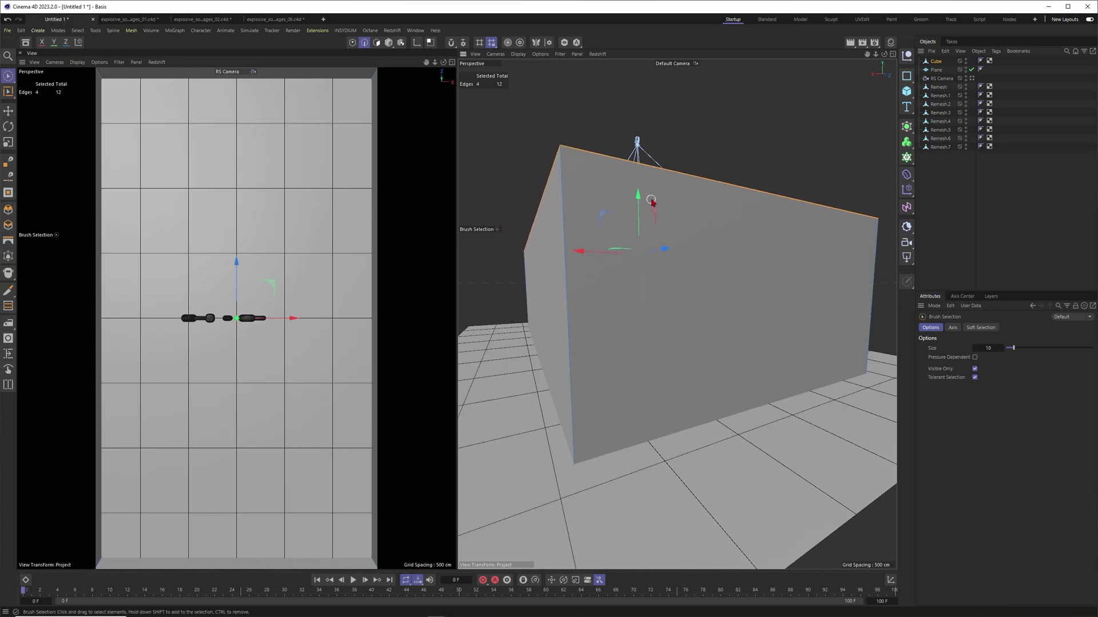
# - Scale the top edge loop inward until the walls slope parallel to the camera frustum in the front view
pyautogui.scroll(-10, 652, 204)
pyautogui.keyDown('alt'); pyautogui.moveTo(632, 275); pyautogui.dragTo(603, 253); pyautogui.keyUp('alt')
pyautogui.press('t')
pyautogui.moveTo(728, 225); pyautogui.dragTo(649, 305)
pyautogui.press('F3')
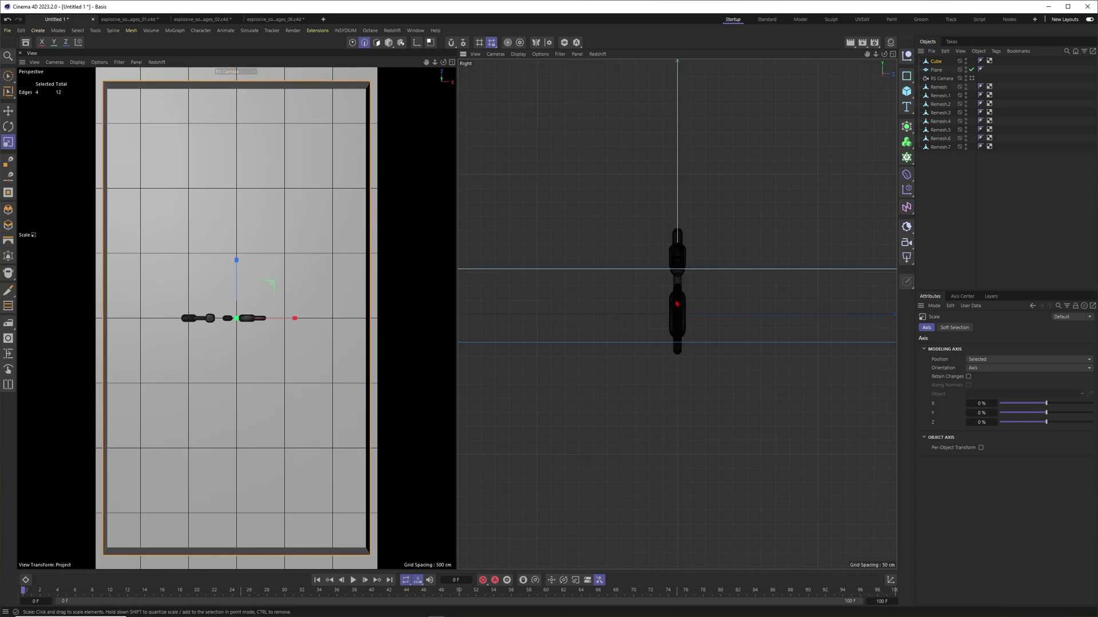
pyautogui.press('F4')
pyautogui.keyDown('alt'); pyautogui.moveTo(696, 230); pyautogui.dragTo(655, 250, button='right'); pyautogui.keyUp('alt')
pyautogui.keyDown('alt'); pyautogui.moveTo(658, 198); pyautogui.dragTo(646, 259, button='middle'); pyautogui.keyUp('alt')
pyautogui.keyDown('alt'); pyautogui.moveTo(633, 245); pyautogui.dragTo(656, 247, button='right'); pyautogui.keyUp('alt')
pyautogui.moveTo(756, 197); pyautogui.dragTo(753, 195)
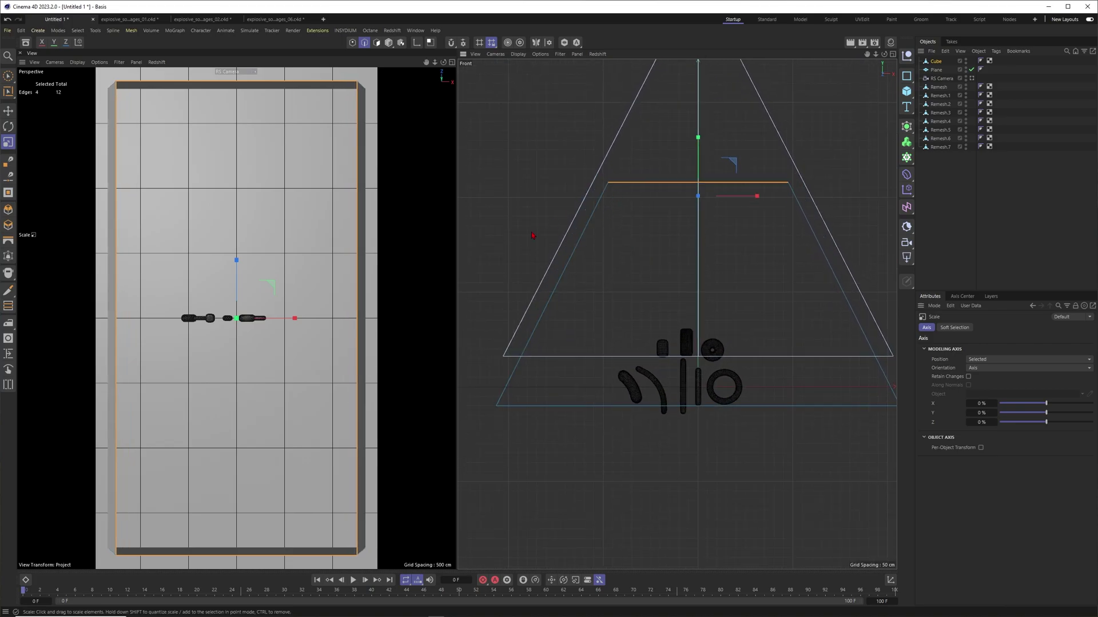
# - Set the RS Camera's focal length to 100 mm
pyautogui.scroll(-2, 777, 319)
pyautogui.keyDown('alt'); pyautogui.moveTo(706, 105); pyautogui.dragTo(683, 110, button='middle'); pyautogui.keyUp('alt')
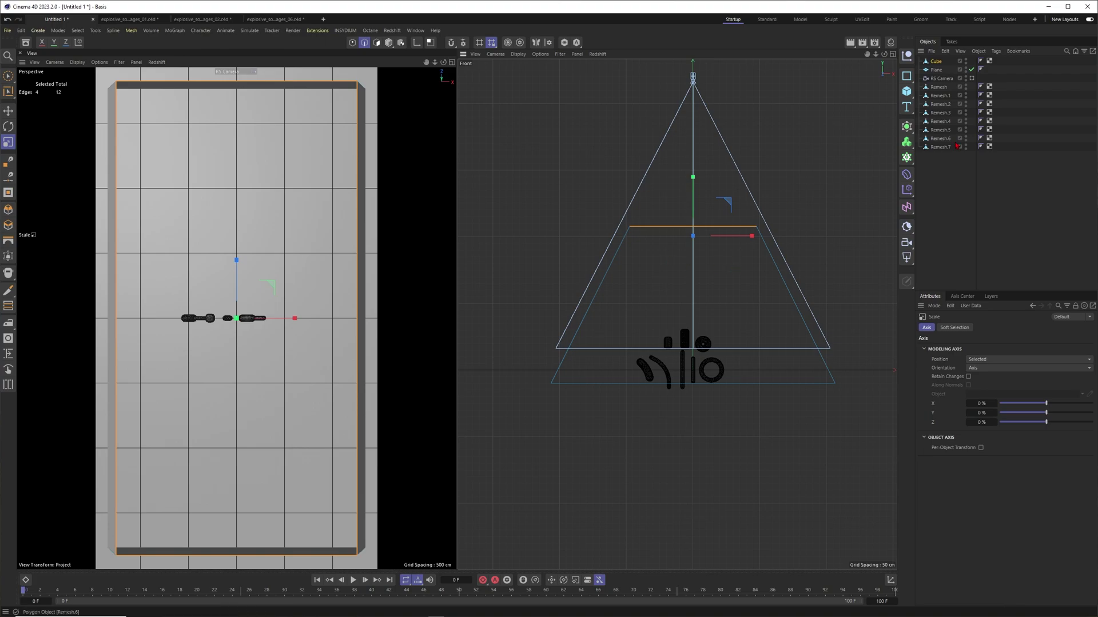
pyautogui.click(937, 175)
pyautogui.click(942, 78)
pyautogui.click(983, 327)
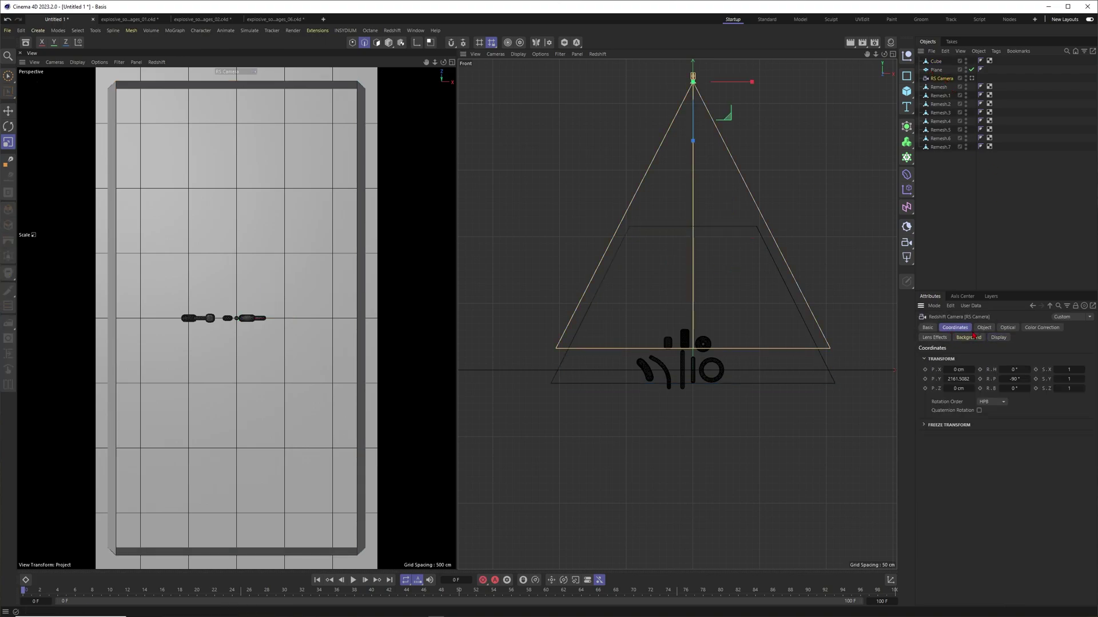
pyautogui.write('100')
pyautogui.press('Return')
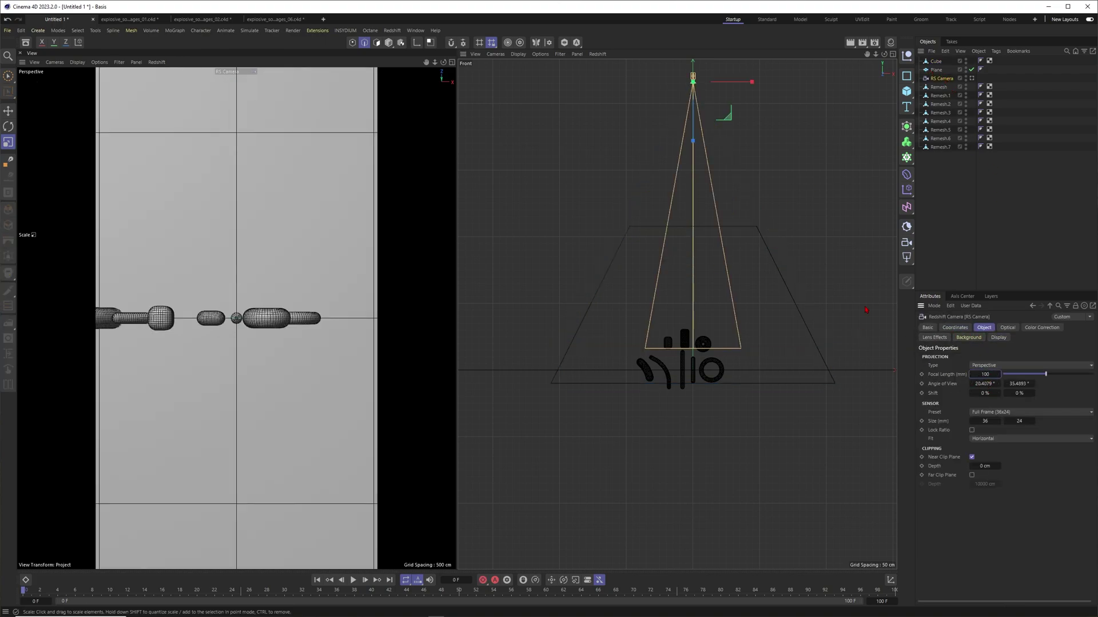
# - Move the RS Camera straight up, well above the box, so it frames all the sausage shapes
pyautogui.press('space')
pyautogui.scroll(-8, 672, 254)
pyautogui.keyDown('alt'); pyautogui.moveTo(654, 263); pyautogui.dragTo(672, 318, button='middle'); pyautogui.keyUp('alt')
pyautogui.moveTo(699, 310)
pyautogui.mouseDown()
pyautogui.moveTo(689, 220)
pyautogui.moveTo(700, 229)
pyautogui.moveTo(691, 246)
pyautogui.mouseUp()
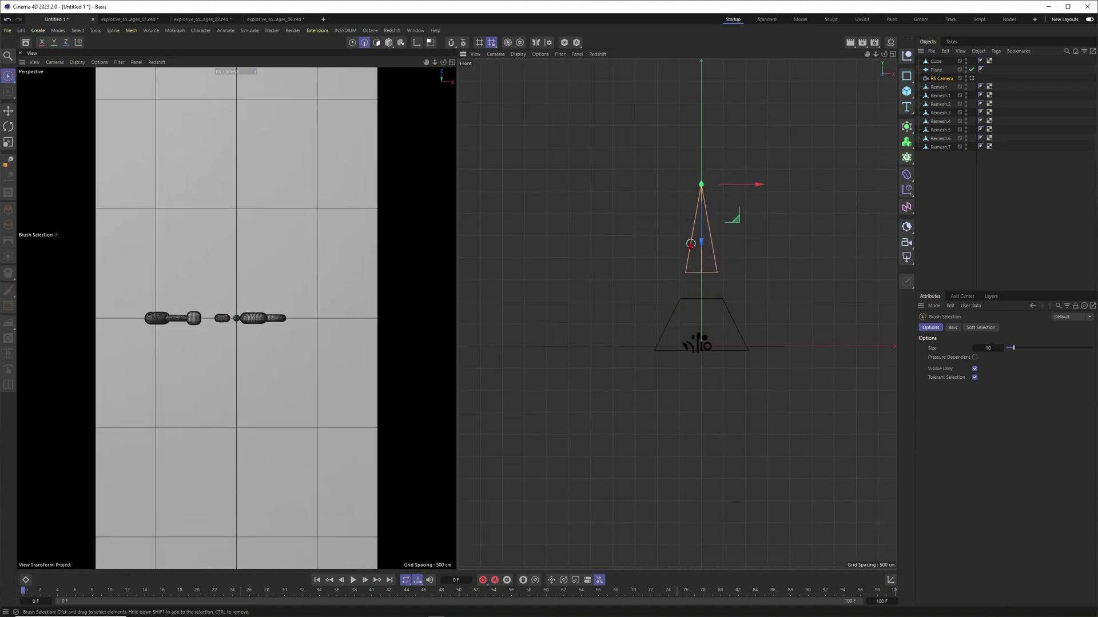
pyautogui.scroll(3, 648, 280)
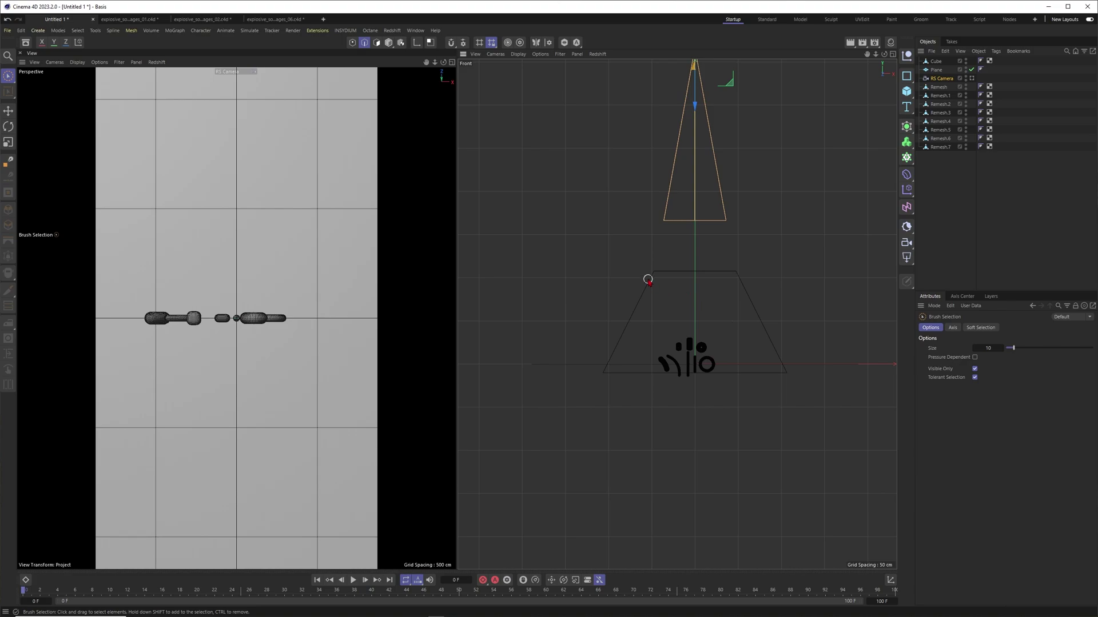
# - Scale the whole Cube object narrower along X to suit the tighter camera view
pyautogui.click(936, 62)
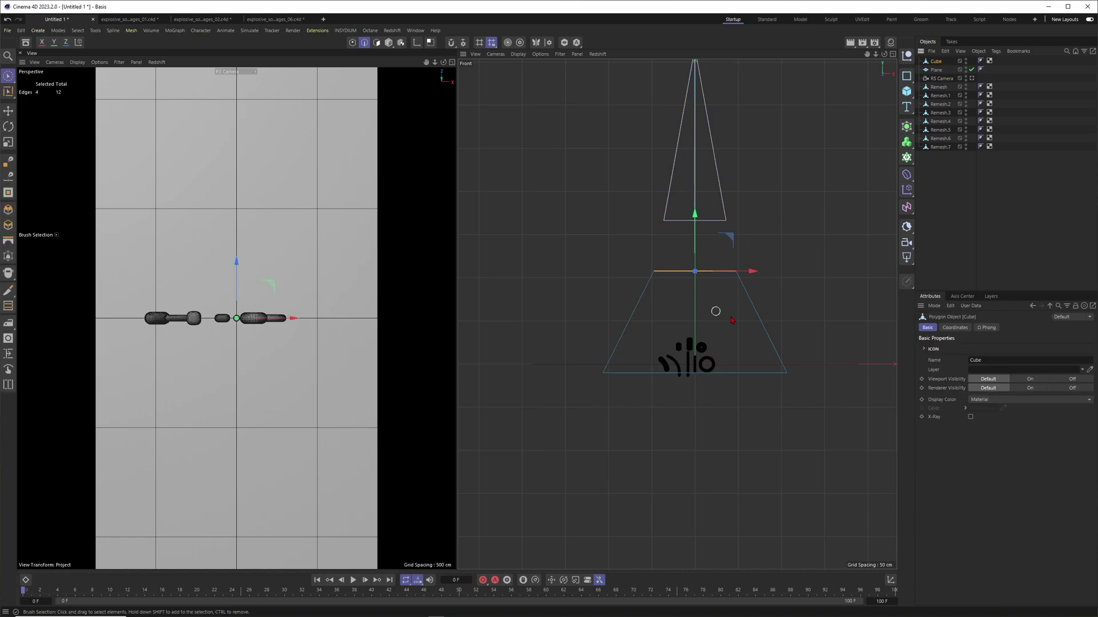
pyautogui.click(389, 43)
pyautogui.press('t')
pyautogui.moveTo(754, 365); pyautogui.dragTo(733, 365)
# - Raise the box's top edge loop close to the camera and narrow it along X to follow the frustum
pyautogui.click(364, 43)
pyautogui.moveTo(695, 214); pyautogui.dragTo(694, 75)
pyautogui.keyDown('alt'); pyautogui.moveTo(674, 276); pyautogui.dragTo(678, 330, button='middle'); pyautogui.keyUp('alt')
pyautogui.moveTo(697, 128); pyautogui.dragTo(698, 152)
pyautogui.press('t')
pyautogui.moveTo(756, 210)
pyautogui.mouseDown()
pyautogui.moveTo(741, 213)
pyautogui.moveTo(756, 210)
pyautogui.mouseUp()
# - In the right view, scale the Cube and its top edge loop along Z to match the camera frustum
pyautogui.press('F3')
pyautogui.scroll(-5, 740, 229)
pyautogui.scroll(-1, 662, 130)
pyautogui.keyDown('alt'); pyautogui.moveTo(670, 148); pyautogui.dragTo(650, 180, button='middle'); pyautogui.keyUp('alt')
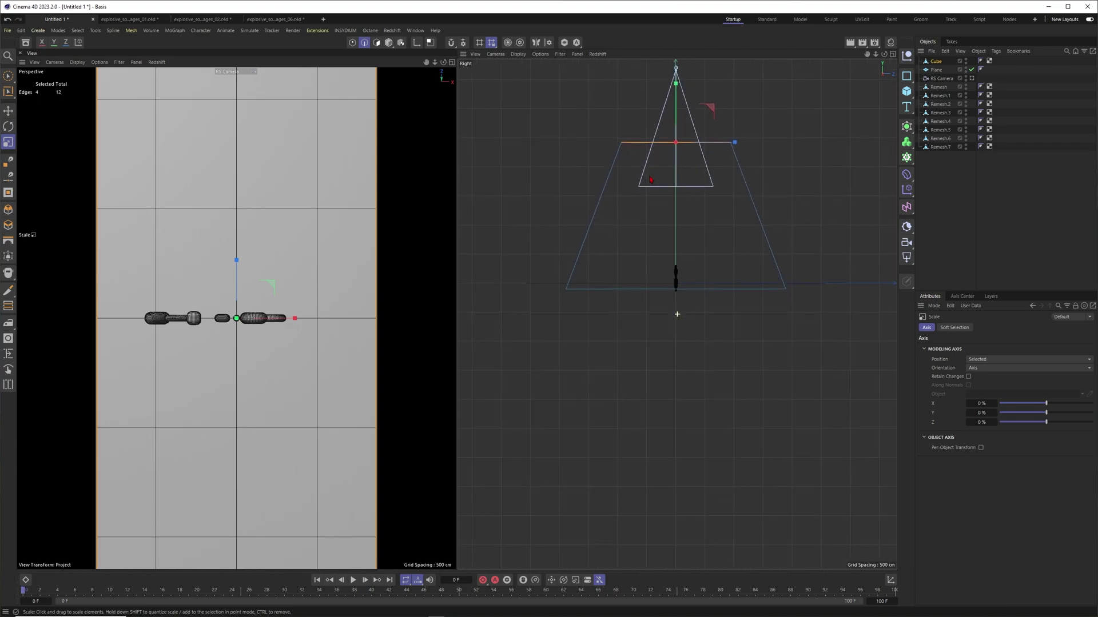
pyautogui.press('Return')
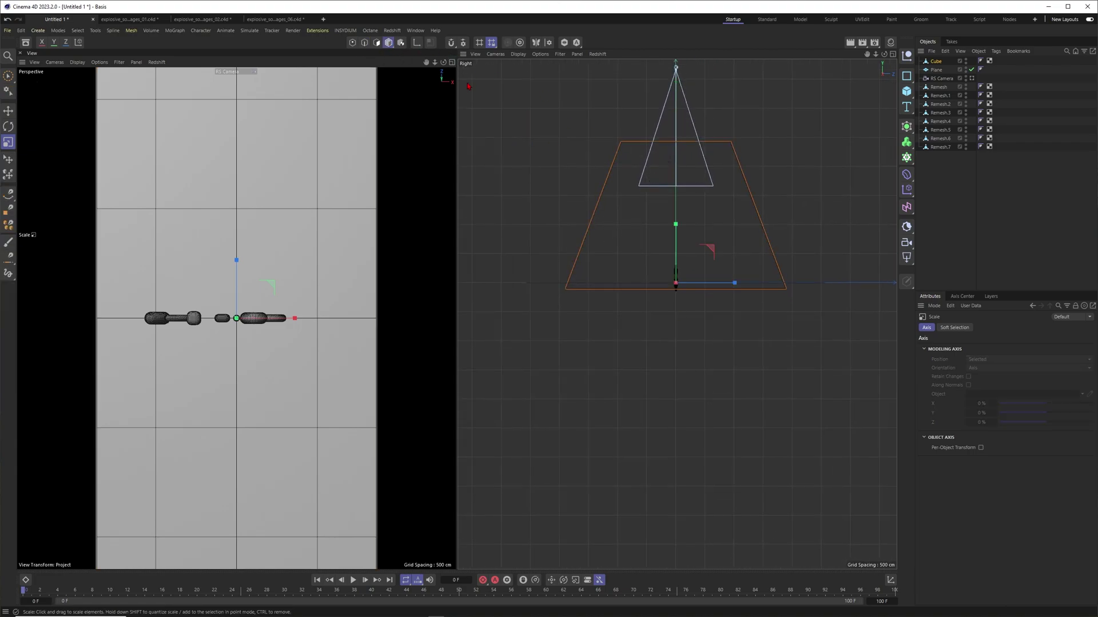
pyautogui.moveTo(729, 283); pyautogui.dragTo(715, 285)
pyautogui.click(364, 42)
pyautogui.moveTo(734, 142); pyautogui.dragTo(720, 151)
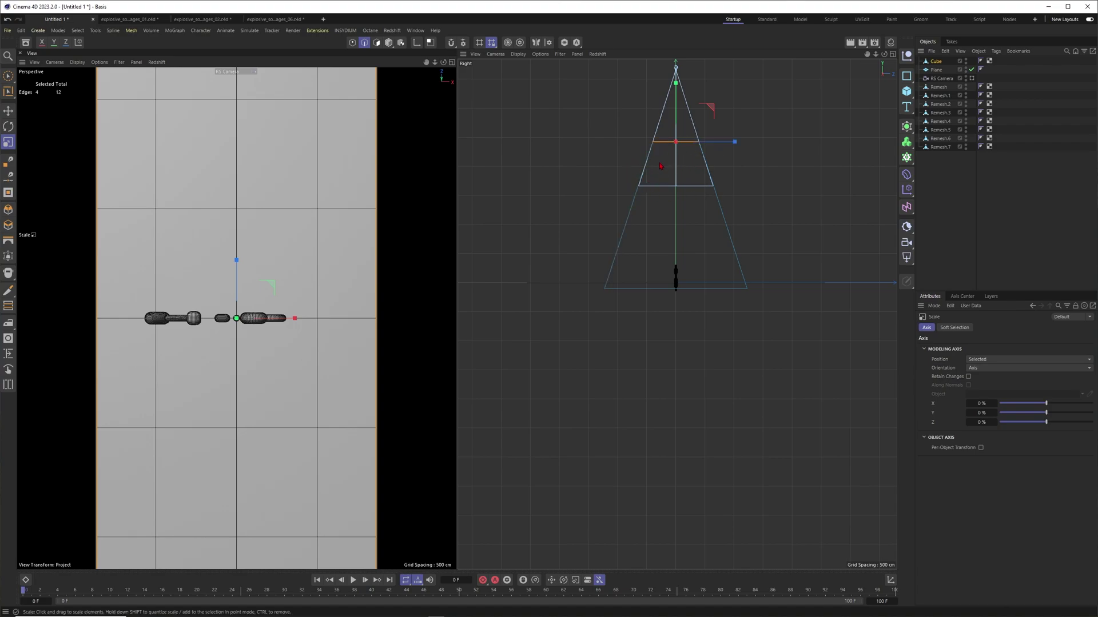
# - Add a loop cut around the box walls at about 48% of their height
pyautogui.press('F4')
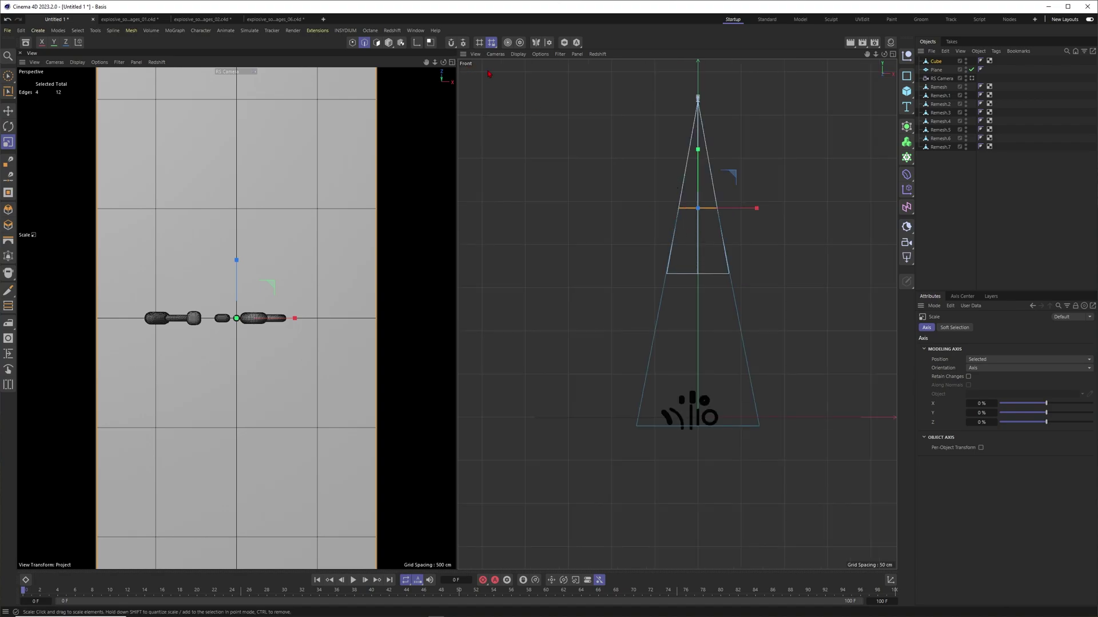
pyautogui.press('F1')
pyautogui.moveTo(692, 255)
pyautogui.keyDown('alt'); pyautogui.mouseDown()
pyautogui.moveTo(648, 235)
pyautogui.moveTo(700, 249)
pyautogui.mouseUp(); pyautogui.keyUp('alt')
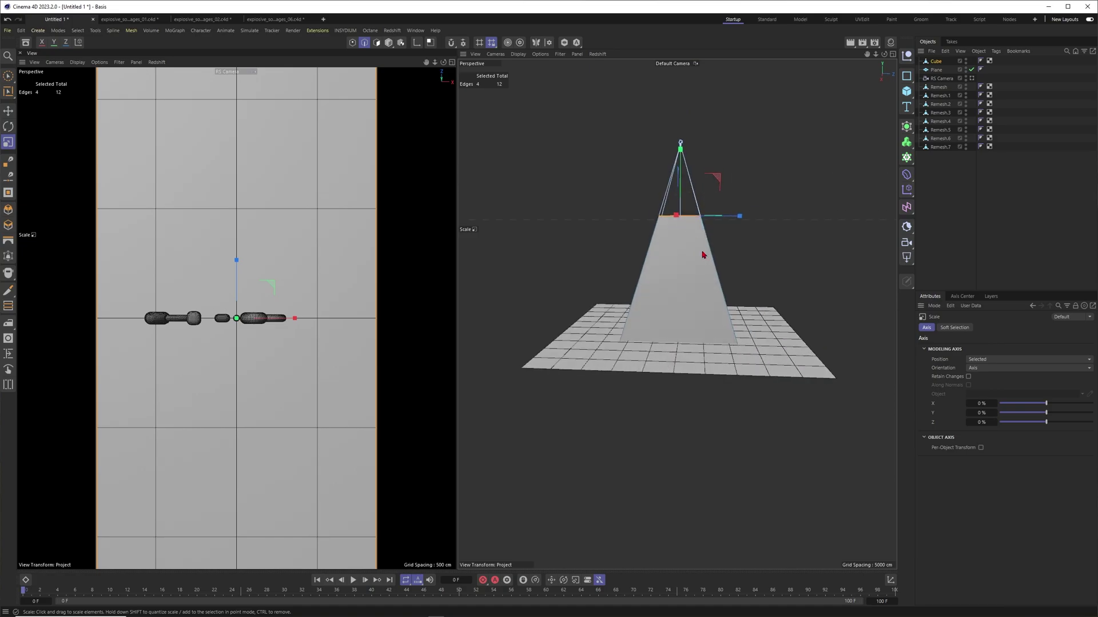
pyautogui.press('k')
pyautogui.press('l')
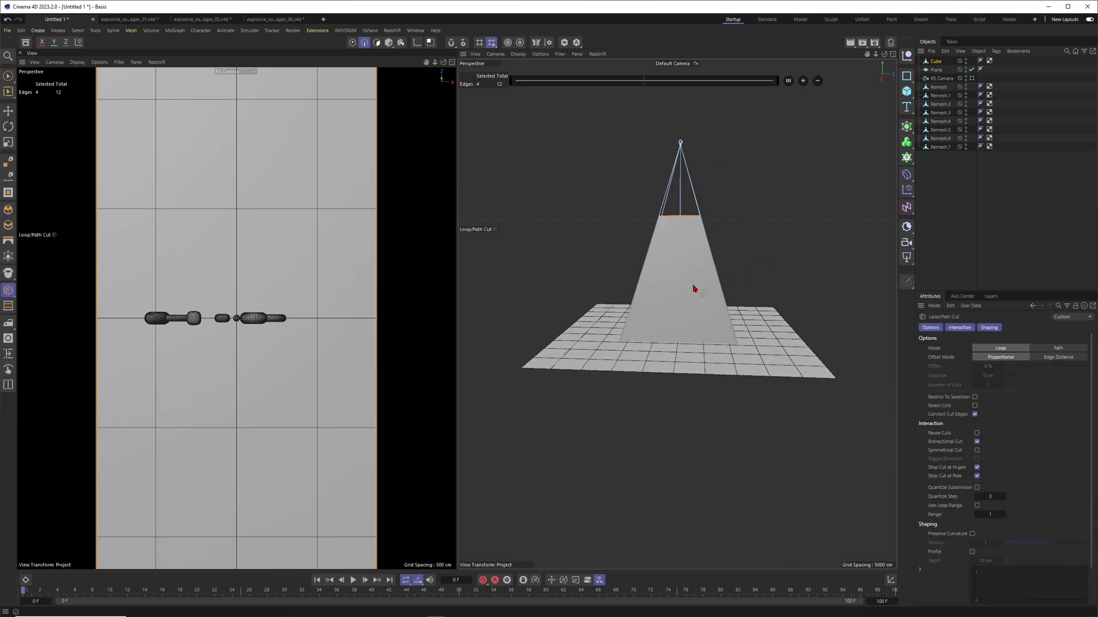
pyautogui.scroll(3, 711, 288)
pyautogui.click(730, 281)
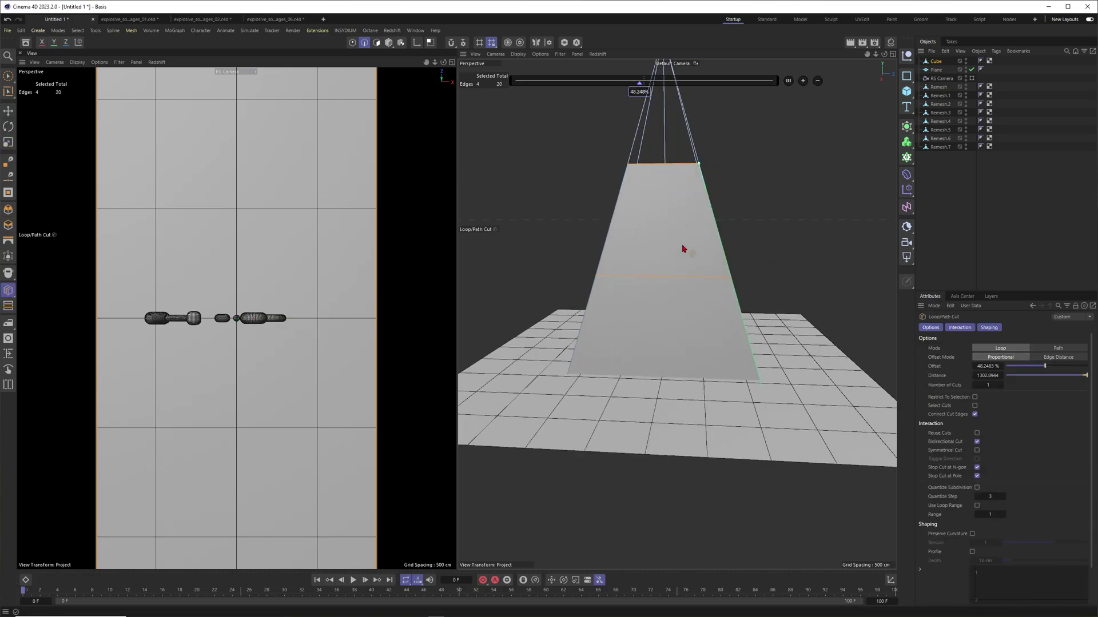
pyautogui.press('space')
# - Scale the top edge loop outward in all horizontal directions to flare the upper walls into a wide funnel
pyautogui.keyDown('alt'); pyautogui.moveTo(682, 191); pyautogui.dragTo(695, 202); pyautogui.keyUp('alt')
pyautogui.press('t')
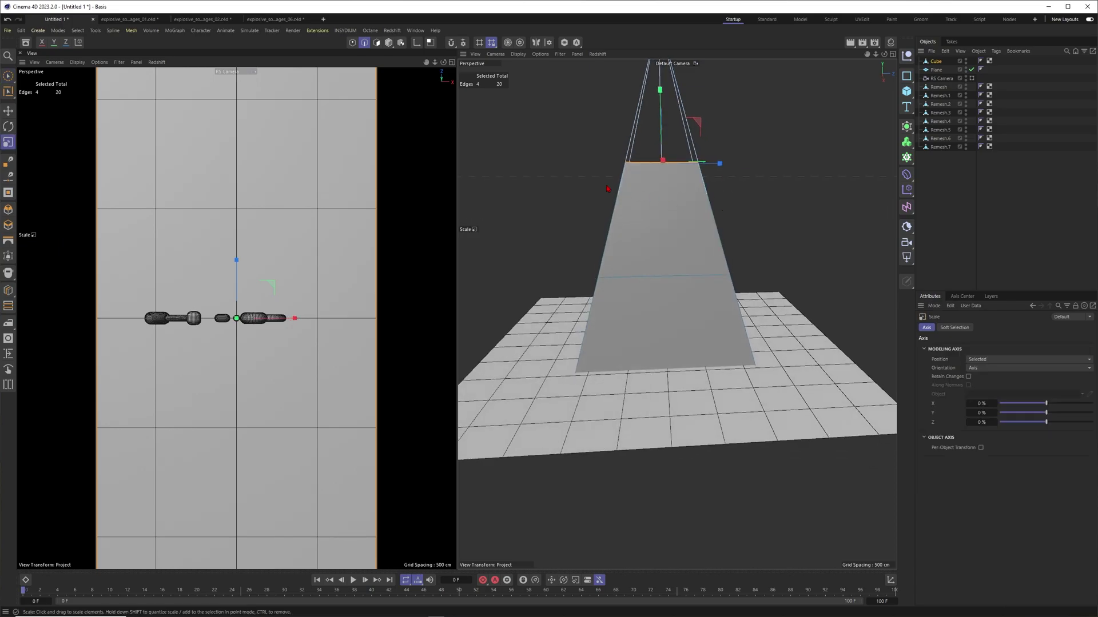
pyautogui.moveTo(715, 163)
pyautogui.mouseDown()
pyautogui.moveTo(799, 164)
pyautogui.moveTo(773, 145)
pyautogui.moveTo(803, 171)
pyautogui.moveTo(762, 153)
pyautogui.mouseUp()
pyautogui.keyDown('alt'); pyautogui.moveTo(737, 249); pyautogui.dragTo(726, 235); pyautogui.keyUp('alt')
pyautogui.moveTo(566, 183); pyautogui.dragTo(618, 188)
pyautogui.scroll(-4, 691, 227)
pyautogui.keyDown('alt'); pyautogui.moveTo(710, 252); pyautogui.dragTo(693, 220); pyautogui.keyUp('alt')
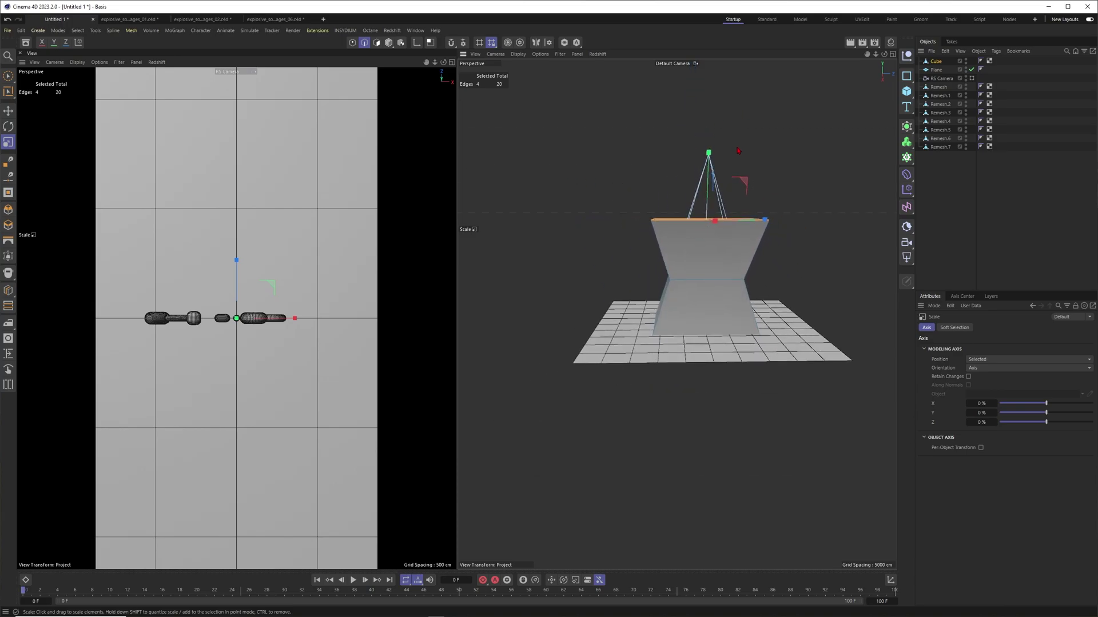
pyautogui.keyDown('alt'); pyautogui.moveTo(734, 266); pyautogui.dragTo(718, 250); pyautogui.keyUp('alt')
pyautogui.scroll(2, 718, 250)
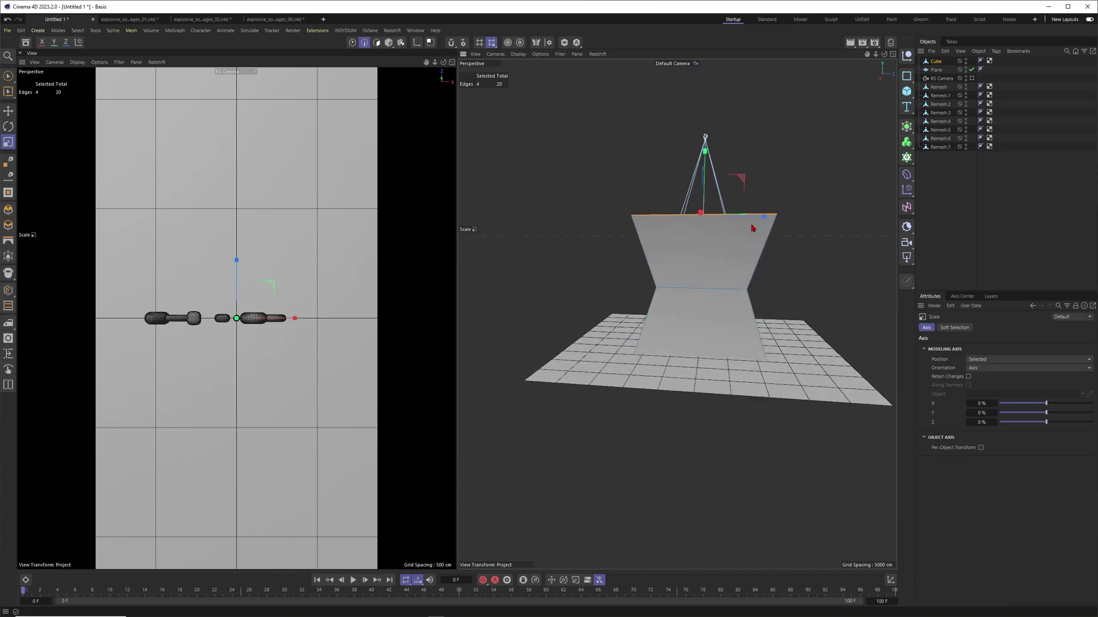
pyautogui.moveTo(703, 258)
pyautogui.keyDown('alt'); pyautogui.mouseDown()
pyautogui.moveTo(715, 240)
pyautogui.moveTo(752, 275)
pyautogui.moveTo(671, 259)
pyautogui.moveTo(698, 260)
pyautogui.mouseUp(); pyautogui.keyUp('alt')
pyautogui.moveTo(689, 248); pyautogui.dragTo(722, 256)
pyautogui.click(940, 198)
pyautogui.scroll(5, 722, 257)
# - Add a Collider simulation tag to the Cube
pyautogui.click(936, 61)
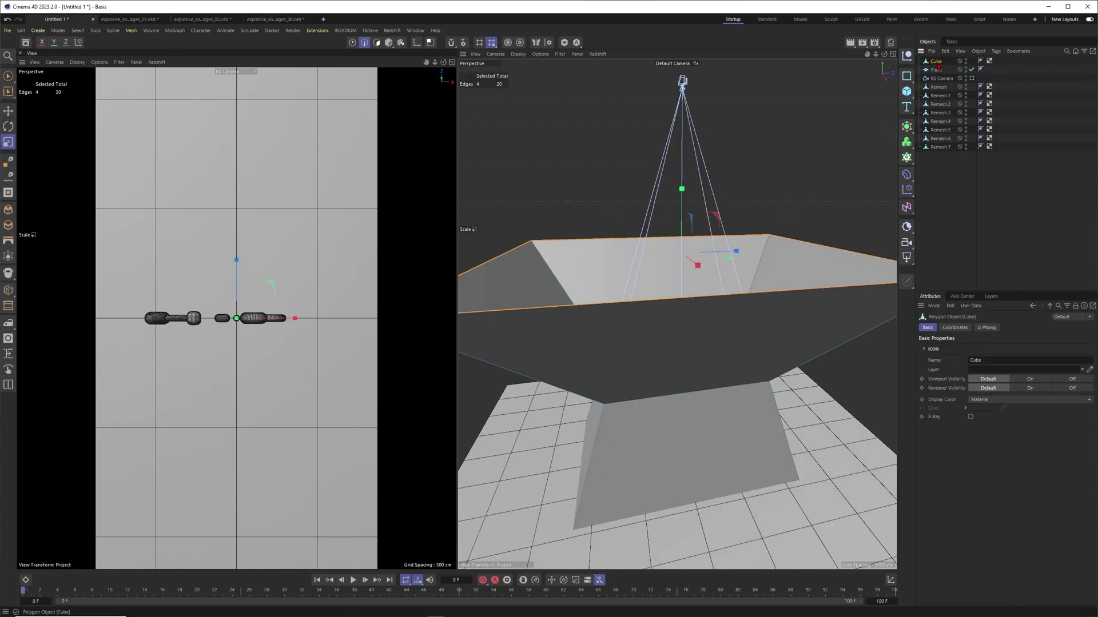
pyautogui.rightClick(937, 62)
pyautogui.moveTo(992, 199)
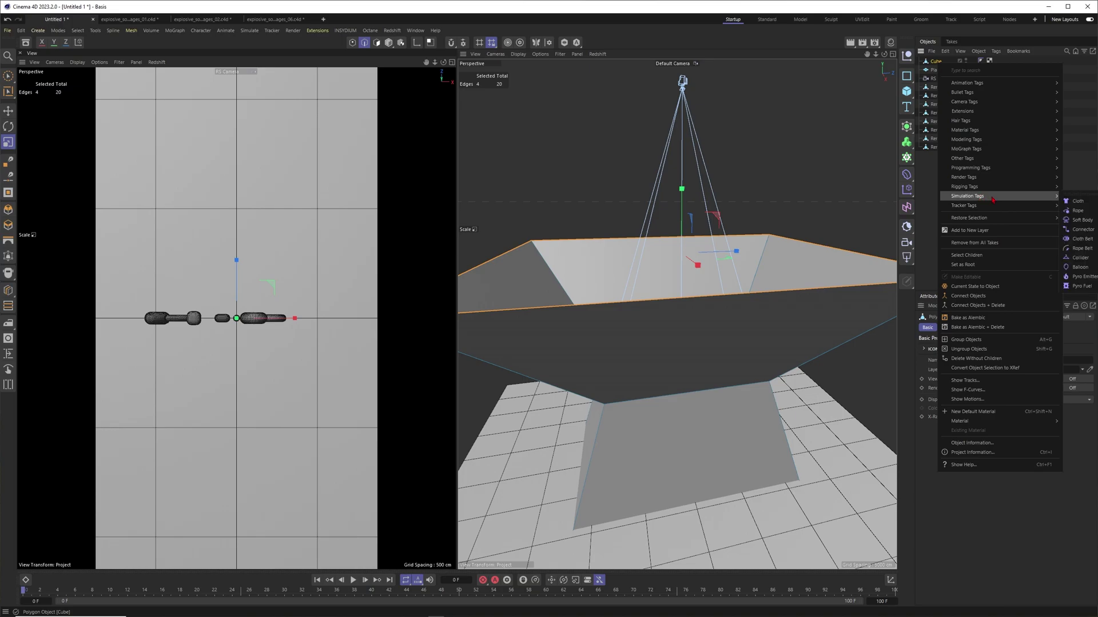
pyautogui.click(1079, 257)
# - Check the direction of the funnel's polygons and set the Collider tag's collider side to Back
pyautogui.press('Return')
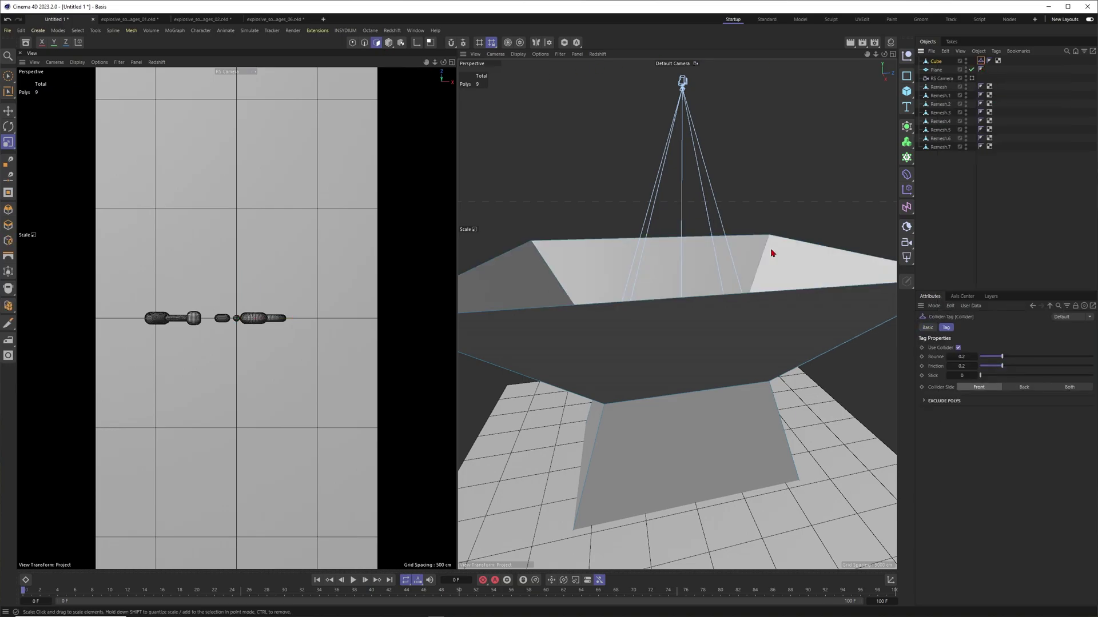
pyautogui.click(769, 263)
pyautogui.keyDown('alt'); pyautogui.moveTo(784, 274); pyautogui.dragTo(688, 266); pyautogui.keyUp('alt')
pyautogui.keyDown('alt'); pyautogui.moveTo(708, 227); pyautogui.dragTo(754, 241, button='middle'); pyautogui.keyUp('alt')
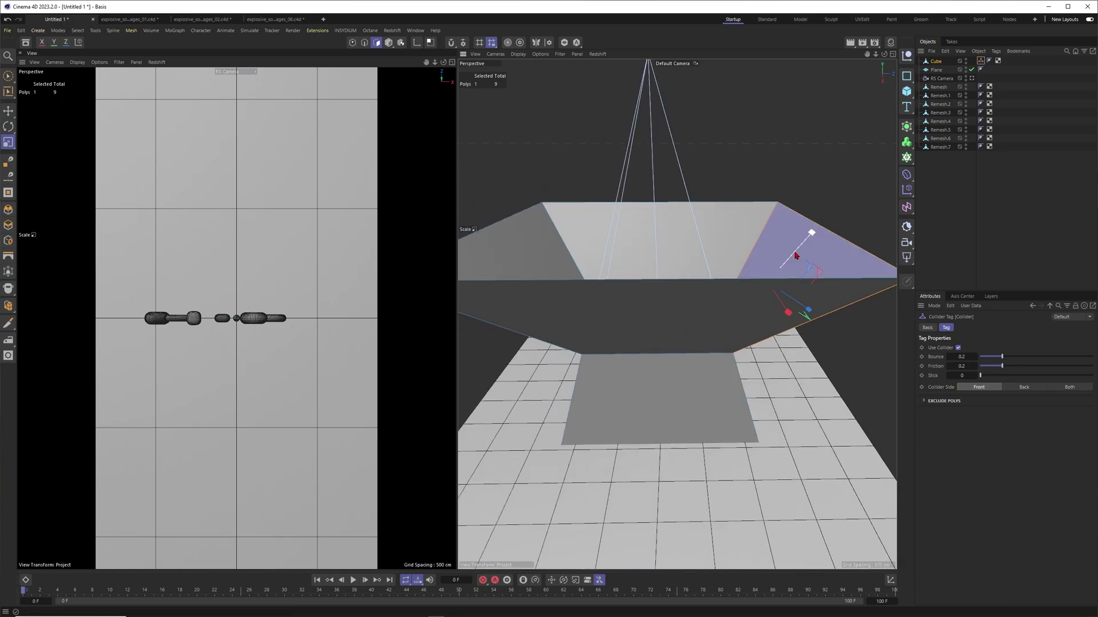
pyautogui.keyDown('alt'); pyautogui.moveTo(796, 256); pyautogui.dragTo(779, 275); pyautogui.keyUp('alt')
pyautogui.click(996, 171)
pyautogui.click(980, 62)
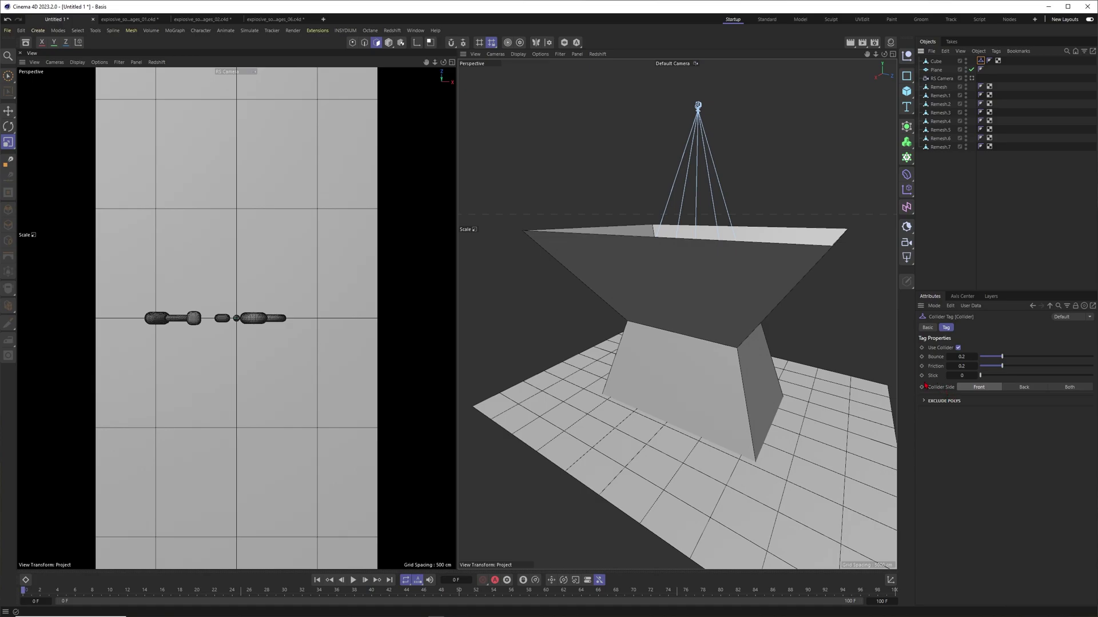
pyautogui.click(1024, 389)
# - Select all eight Remesh objects and raise them up into the funnel
pyautogui.press('space')
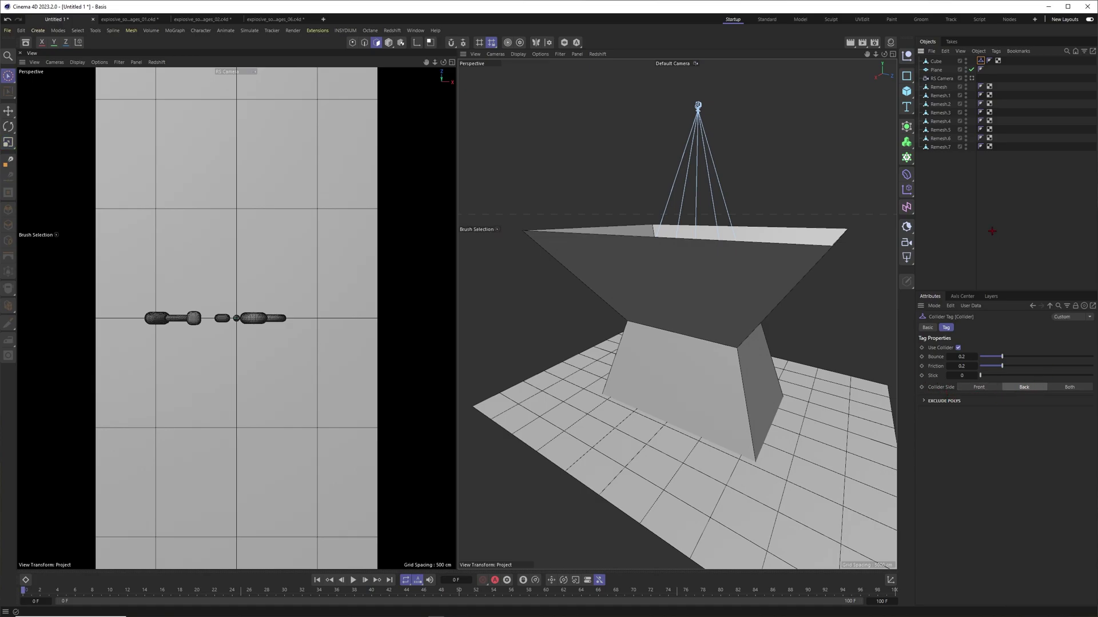
pyautogui.scroll(-5, 706, 282)
pyautogui.keyDown('alt'); pyautogui.moveTo(705, 282); pyautogui.dragTo(758, 328); pyautogui.keyUp('alt')
pyautogui.click(938, 87)
pyautogui.moveTo(946, 191); pyautogui.dragTo(935, 87)
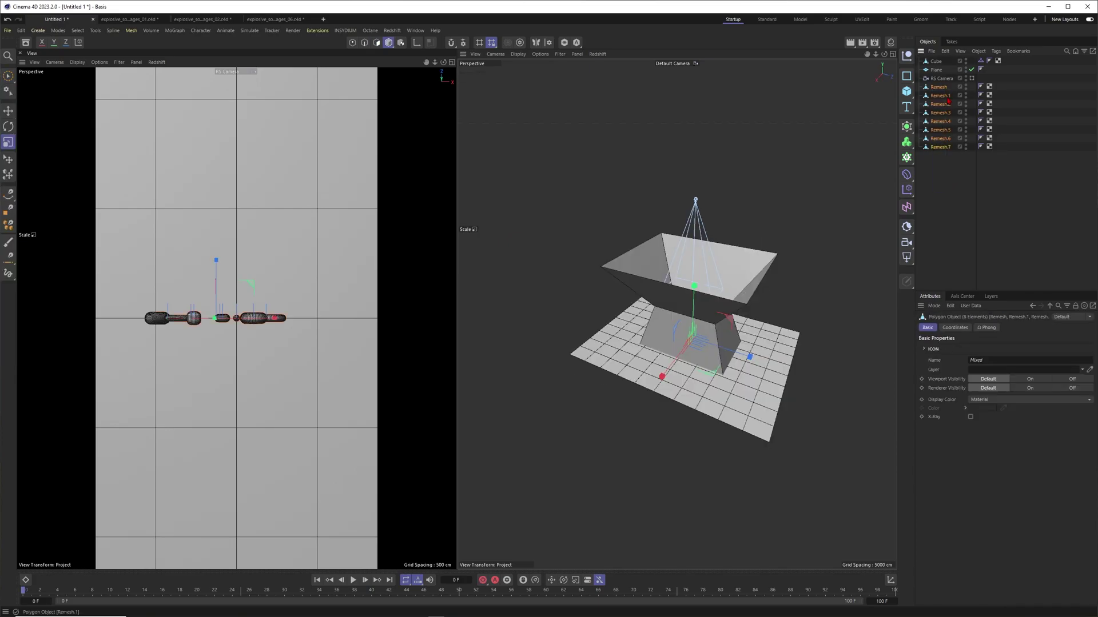
pyautogui.press('space')
pyautogui.moveTo(700, 291); pyautogui.dragTo(709, 223)
# - Switch the perspective view's display to Gouraud Shading without lines
pyautogui.scroll(6, 752, 246)
pyautogui.press('n')
pyautogui.press('a')
pyautogui.scroll(-6, 751, 242)
pyautogui.moveTo(751, 243)
pyautogui.keyDown('alt'); pyautogui.mouseDown()
pyautogui.moveTo(723, 245)
pyautogui.moveTo(750, 250)
pyautogui.mouseUp(); pyautogui.keyUp('alt')
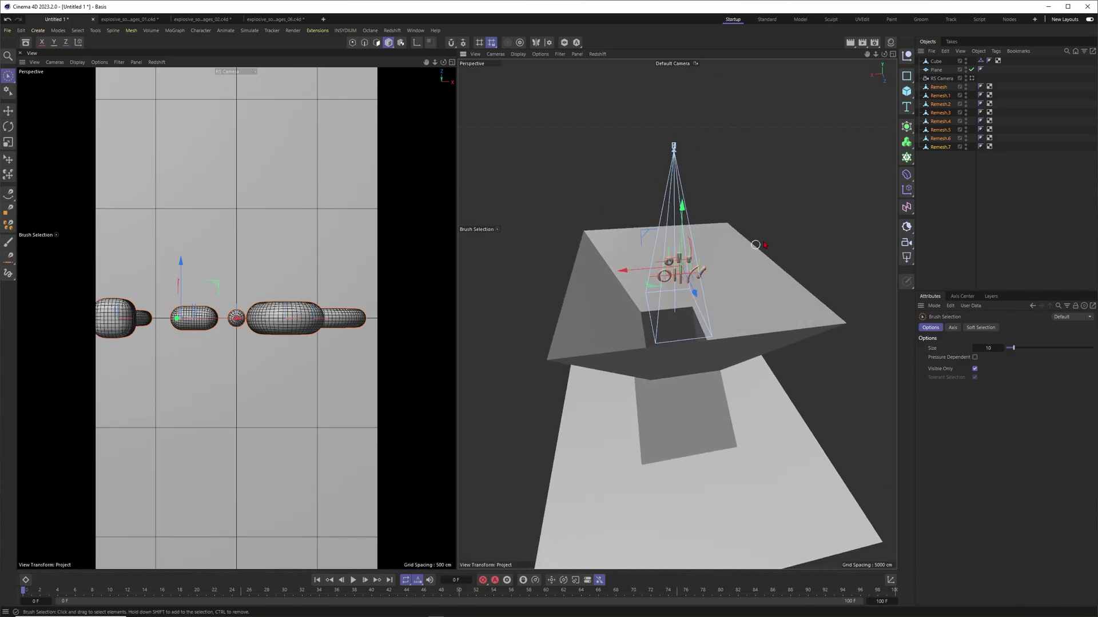
# - Scale up the selected Remesh shapes and reposition them over the funnel
pyautogui.press('t')
pyautogui.moveTo(535, 217)
pyautogui.mouseDown()
pyautogui.moveTo(639, 273)
pyautogui.moveTo(612, 279)
pyautogui.moveTo(631, 320)
pyautogui.moveTo(590, 211)
pyautogui.moveTo(651, 223)
pyautogui.moveTo(663, 176)
pyautogui.moveTo(717, 168)
pyautogui.moveTo(666, 166)
pyautogui.moveTo(660, 189)
pyautogui.mouseUp()
pyautogui.press('space')
pyautogui.moveTo(616, 240); pyautogui.dragTo(572, 294)
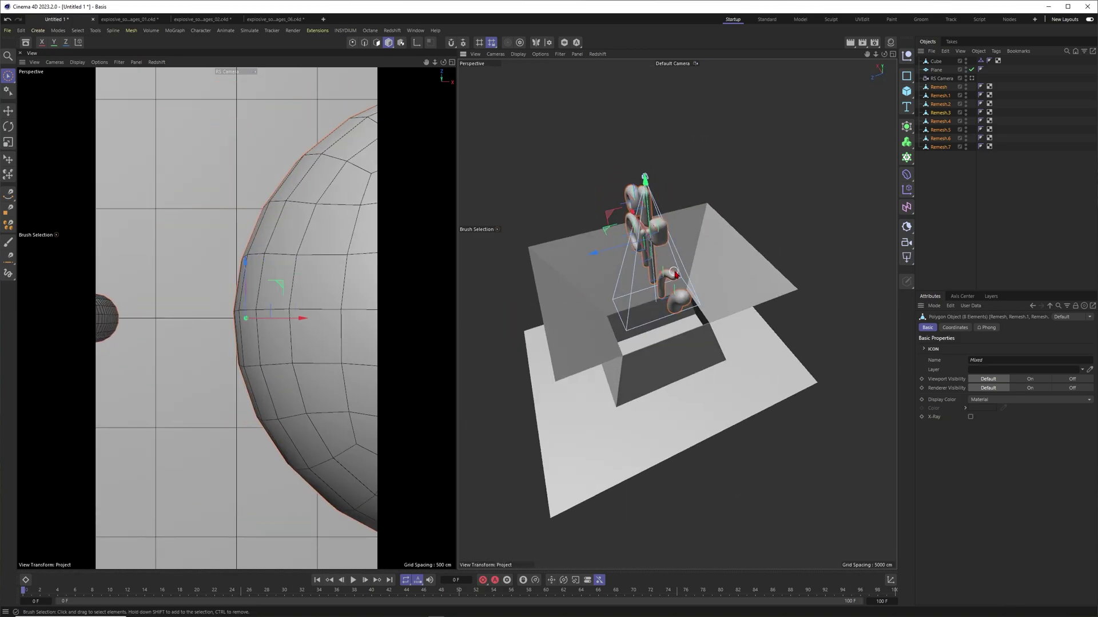
# - Rotate the Remesh shapes as a group and move them into place above the funnel opening
pyautogui.press('r')
pyautogui.moveTo(675, 268); pyautogui.dragTo(666, 261)
pyautogui.keyDown('shift'); pyautogui.moveTo(714, 244); pyautogui.dragTo(724, 238); pyautogui.keyUp('shift')
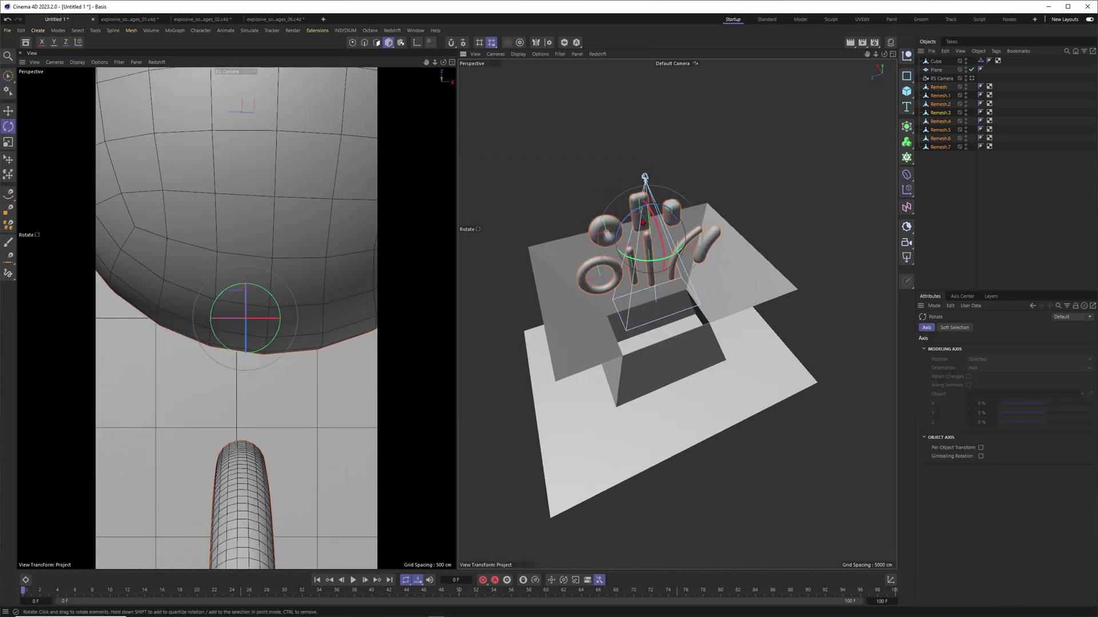
pyautogui.press('space')
pyautogui.moveTo(671, 266); pyautogui.dragTo(658, 250)
pyautogui.keyDown('alt'); pyautogui.moveTo(640, 247); pyautogui.dragTo(659, 274); pyautogui.keyUp('alt')
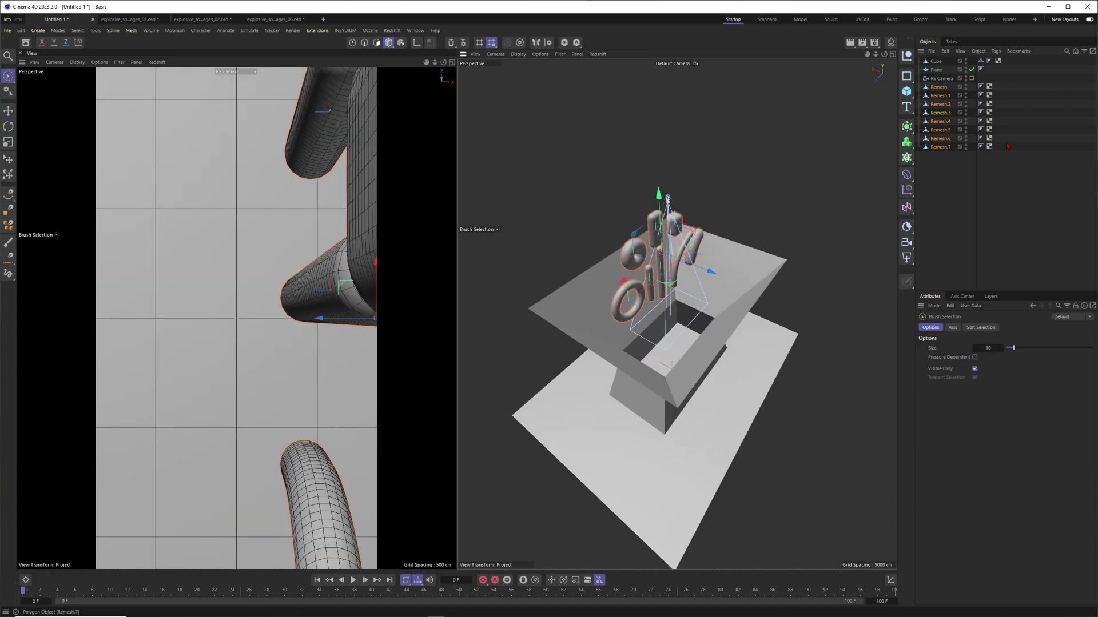
# - Put the eight Remesh objects into a new Cloner in Grid mode and raise it above the funnel
pyautogui.click(933, 178)
pyautogui.moveTo(907, 158)
pyautogui.mouseDown()
pyautogui.moveTo(942, 171)
pyautogui.moveTo(937, 61)
pyautogui.mouseUp()
pyautogui.click(938, 61)
pyautogui.scroll(-6, 680, 280)
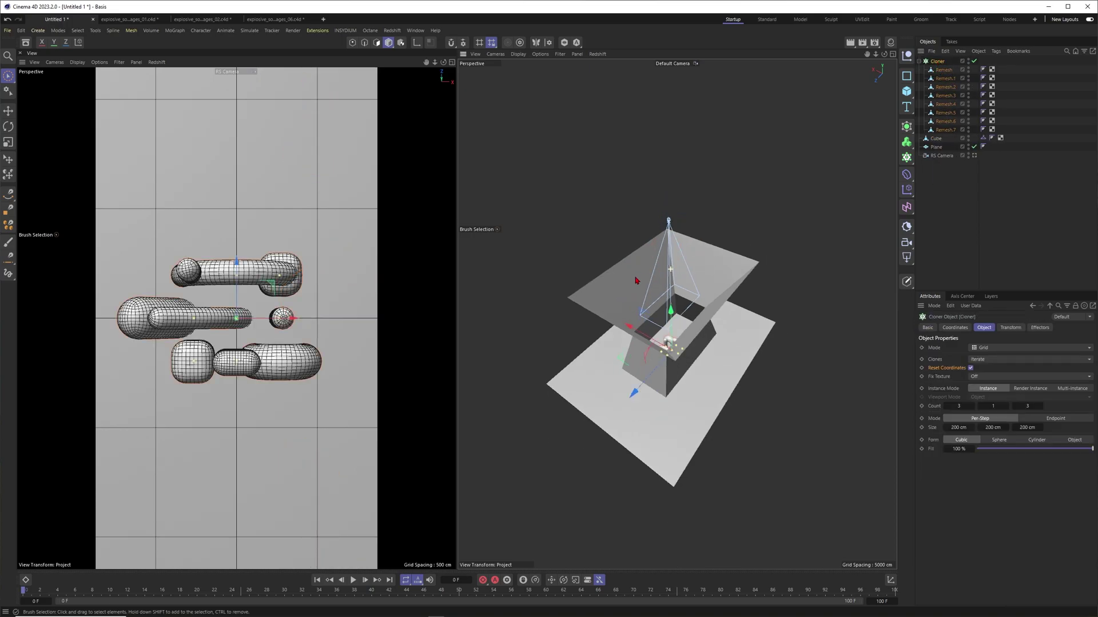
pyautogui.moveTo(669, 267); pyautogui.dragTo(669, 216)
pyautogui.scroll(4, 668, 218)
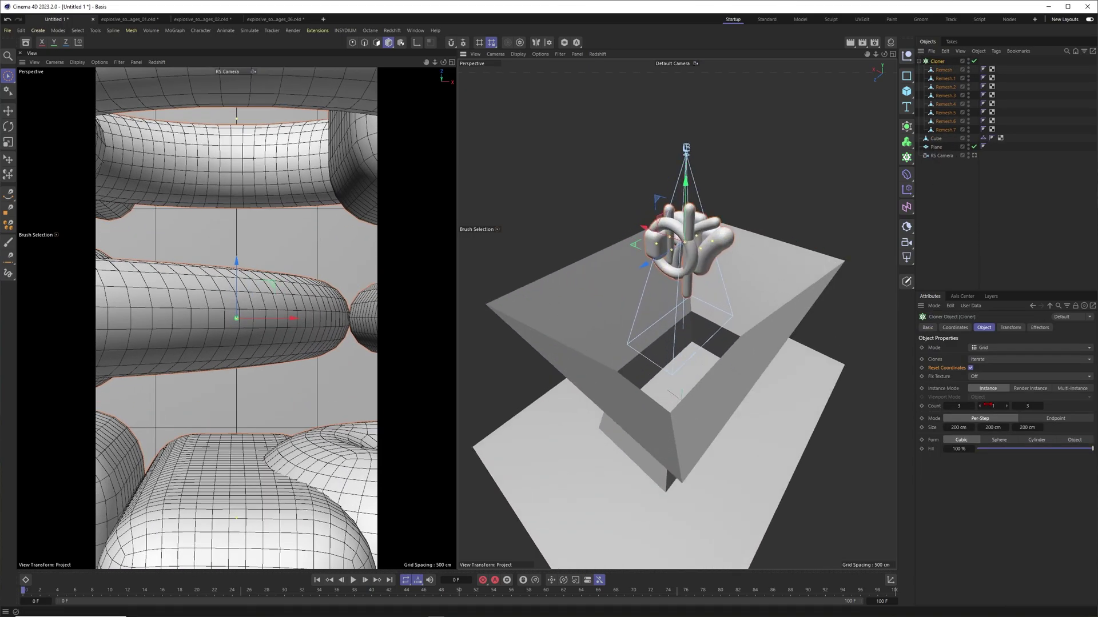
# - Set the Cloner's grid count to 5 × 10 × 5
pyautogui.press('0')
pyautogui.click(938, 62)
pyautogui.click(959, 406)
pyautogui.click(994, 407)
pyautogui.write('10')
pyautogui.click(1027, 407)
pyautogui.write('5')
pyautogui.press('Return')
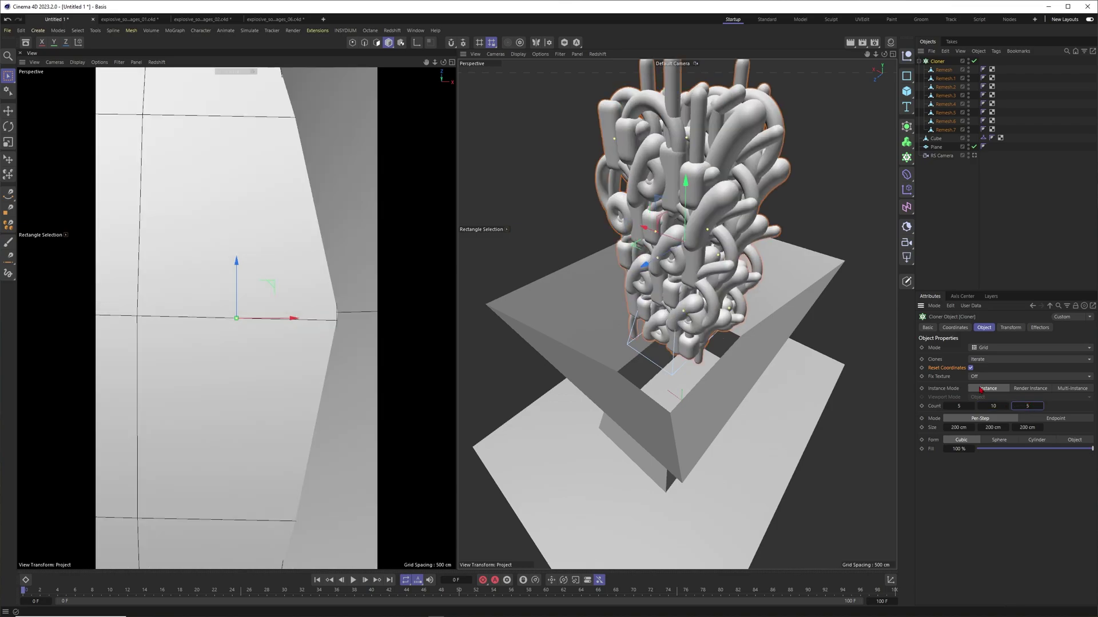
# - Raise the Cloner further so the whole stack of clones hangs clear of the funnel
pyautogui.scroll(-4, 642, 263)
pyautogui.keyDown('alt'); pyautogui.moveTo(641, 264); pyautogui.dragTo(620, 247); pyautogui.keyUp('alt')
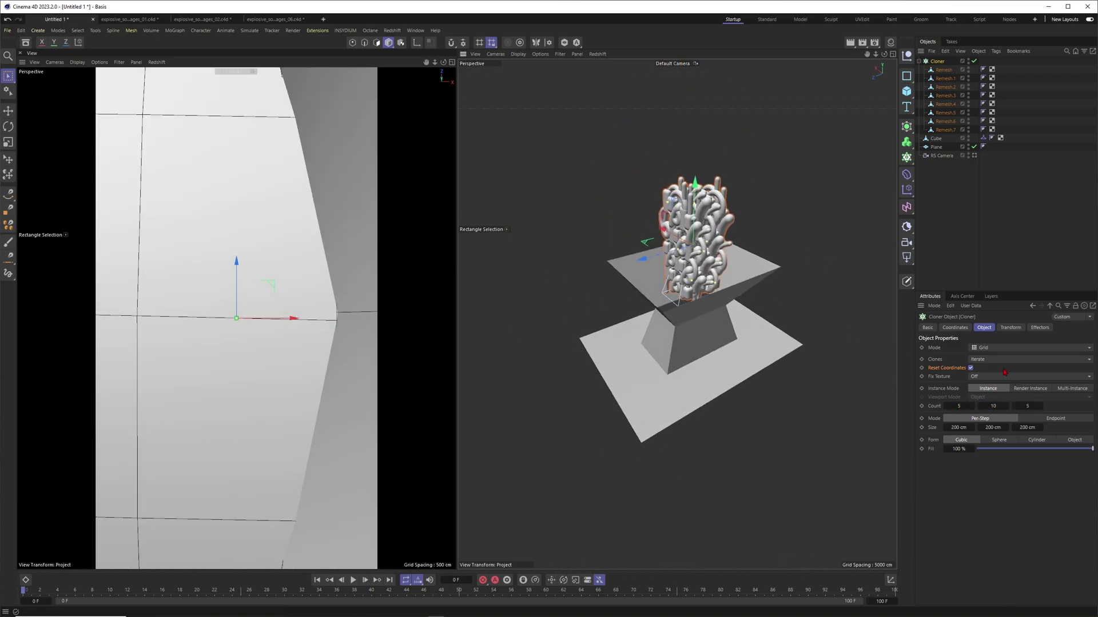
pyautogui.moveTo(695, 189); pyautogui.dragTo(697, 135)
pyautogui.keyDown('alt'); pyautogui.moveTo(695, 200); pyautogui.dragTo(657, 215); pyautogui.keyUp('alt')
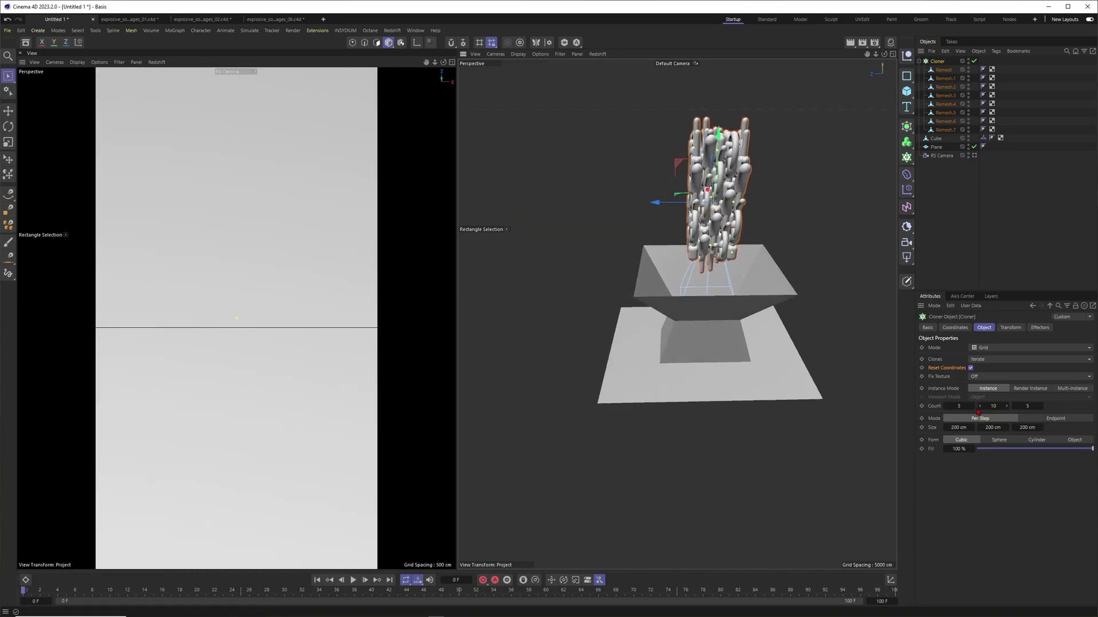
# - Reduce the Cloner's vertical grid count to 5
pyautogui.scroll(5, 739, 233)
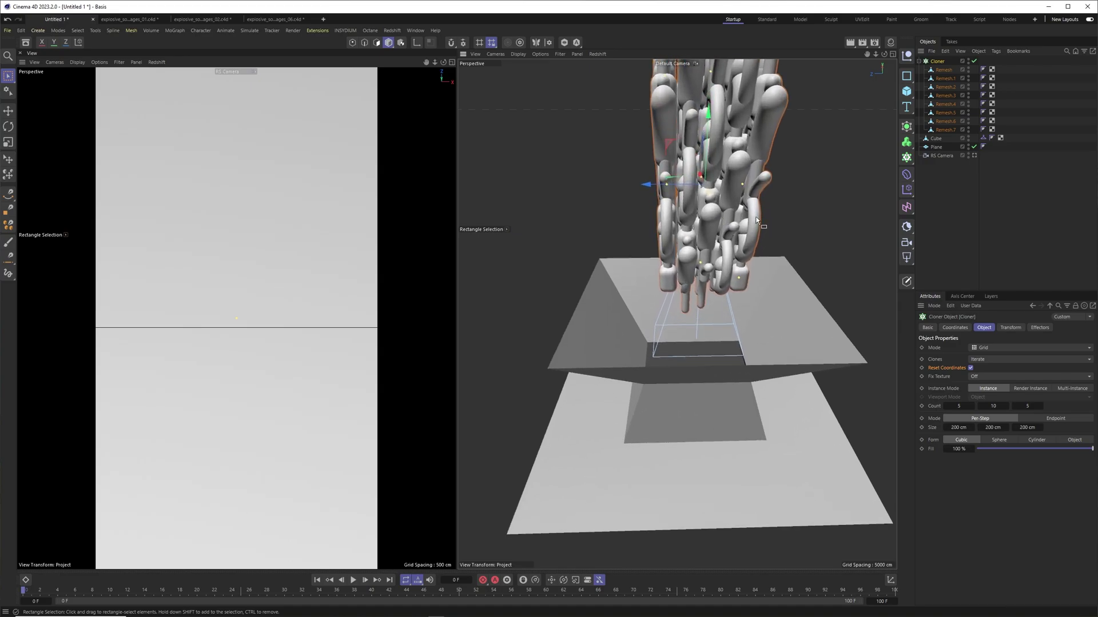
pyautogui.keyDown('alt'); pyautogui.moveTo(740, 234); pyautogui.dragTo(800, 256); pyautogui.keyUp('alt')
pyautogui.scroll(-5, 743, 239)
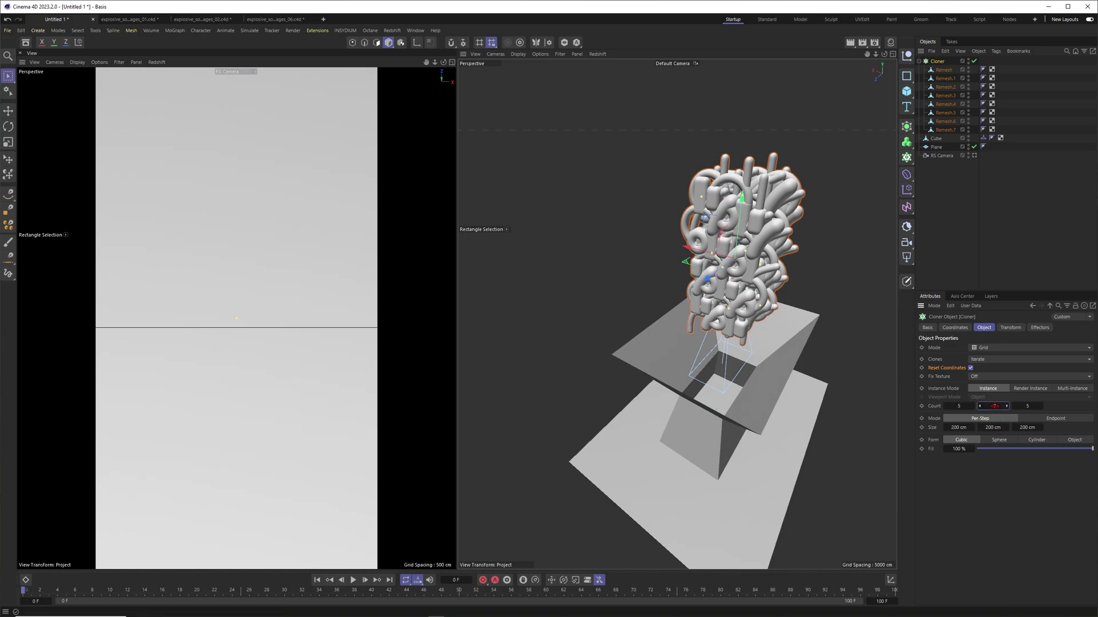
pyautogui.press('Return')
pyautogui.keyDown('alt'); pyautogui.moveTo(768, 304); pyautogui.dragTo(652, 249); pyautogui.keyUp('alt')
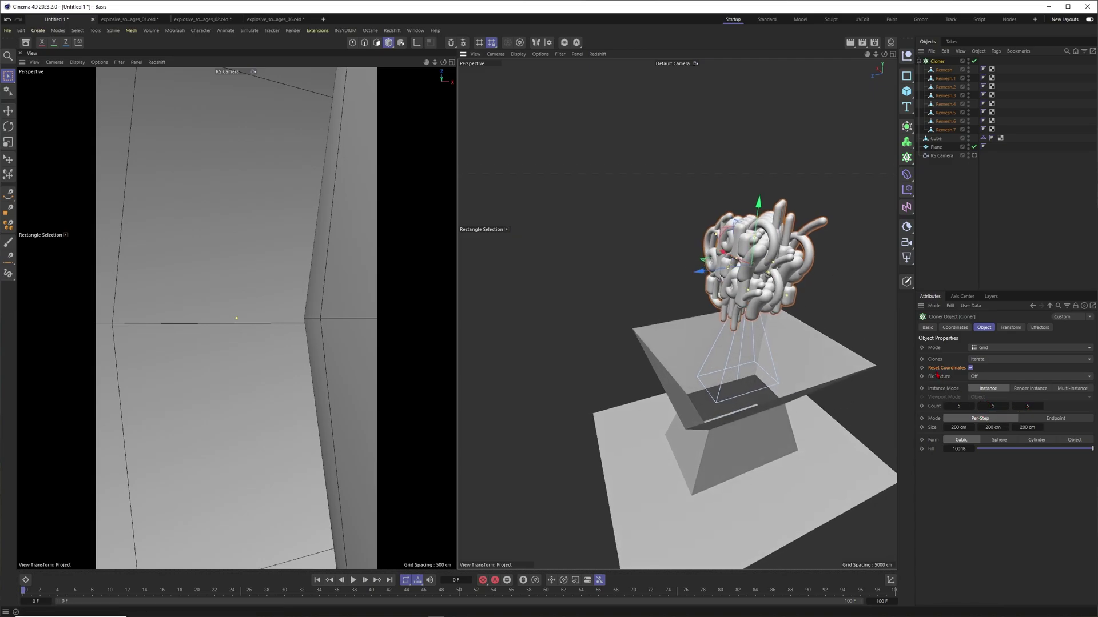
pyautogui.moveTo(743, 286)
pyautogui.keyDown('alt'); pyautogui.mouseDown()
pyautogui.moveTo(705, 268)
pyautogui.moveTo(756, 289)
pyautogui.moveTo(737, 285)
pyautogui.mouseUp(); pyautogui.keyUp('alt')
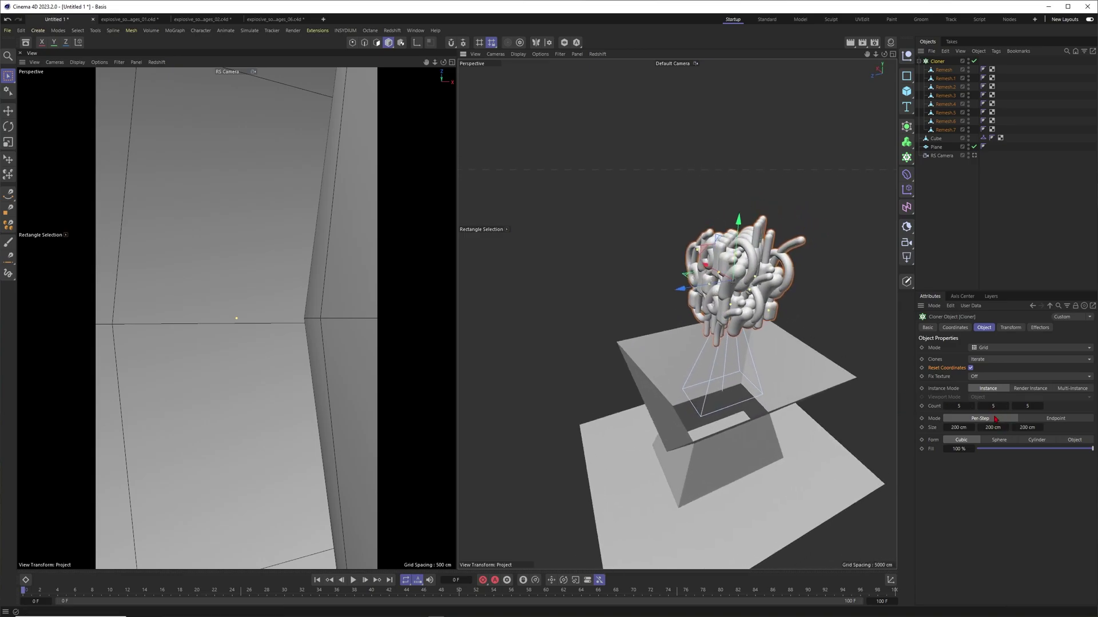
pyautogui.scroll(2, 747, 312)
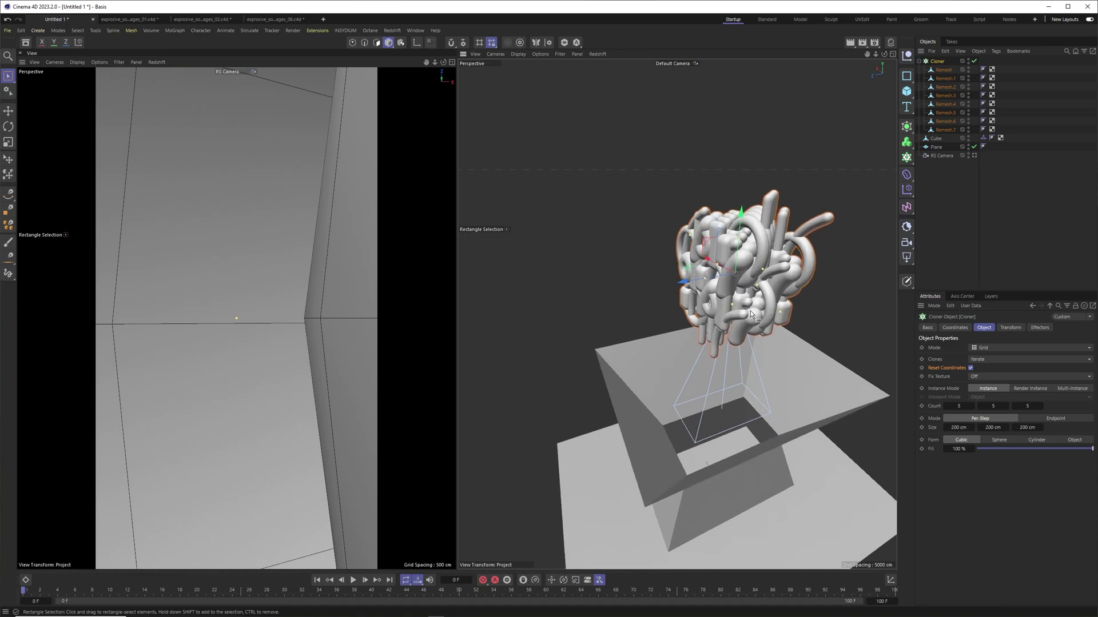
# - Inspect the clones' mesh density with Gouraud Shading (Lines) and return to plain Gouraud Shading
pyautogui.press('n')
pyautogui.press('b')
pyautogui.scroll(5, 754, 292)
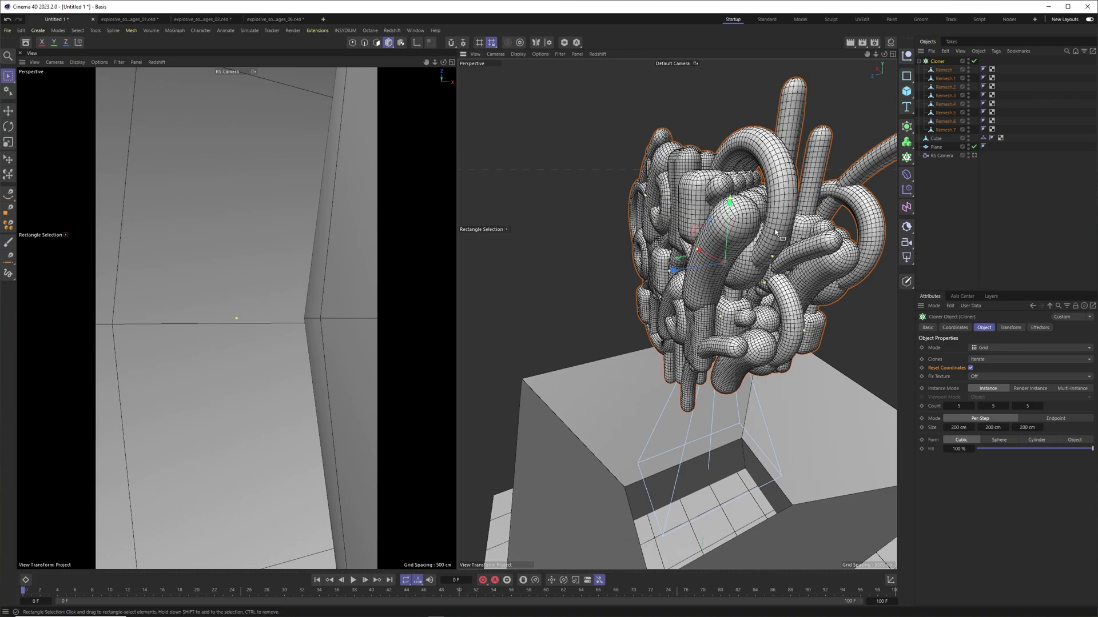
pyautogui.scroll(-5, 769, 228)
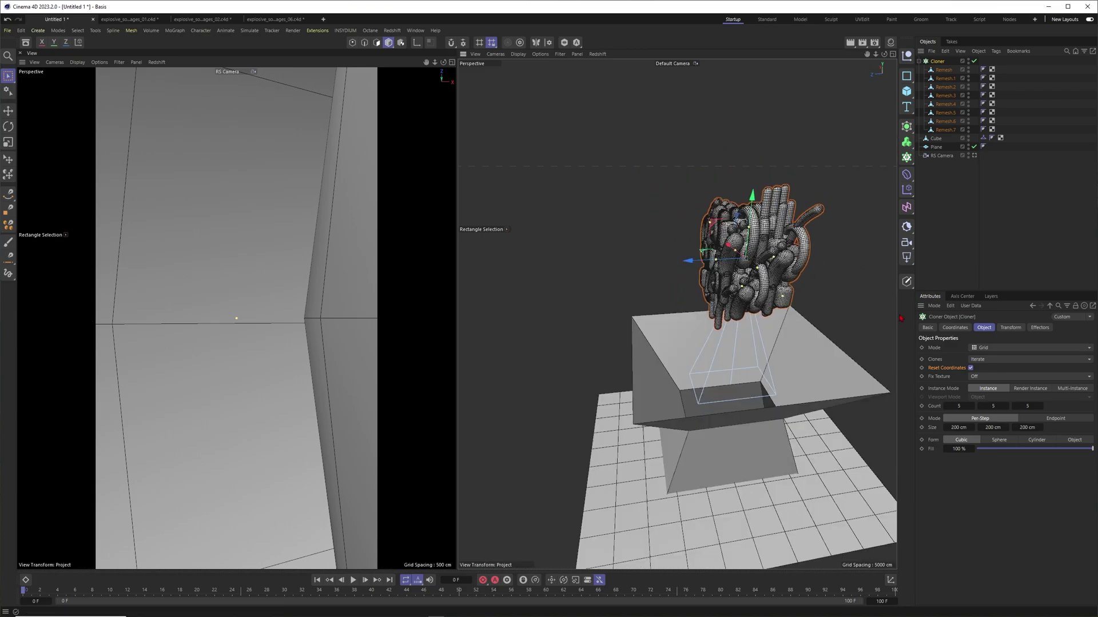
pyautogui.press('n')
pyautogui.press('a')
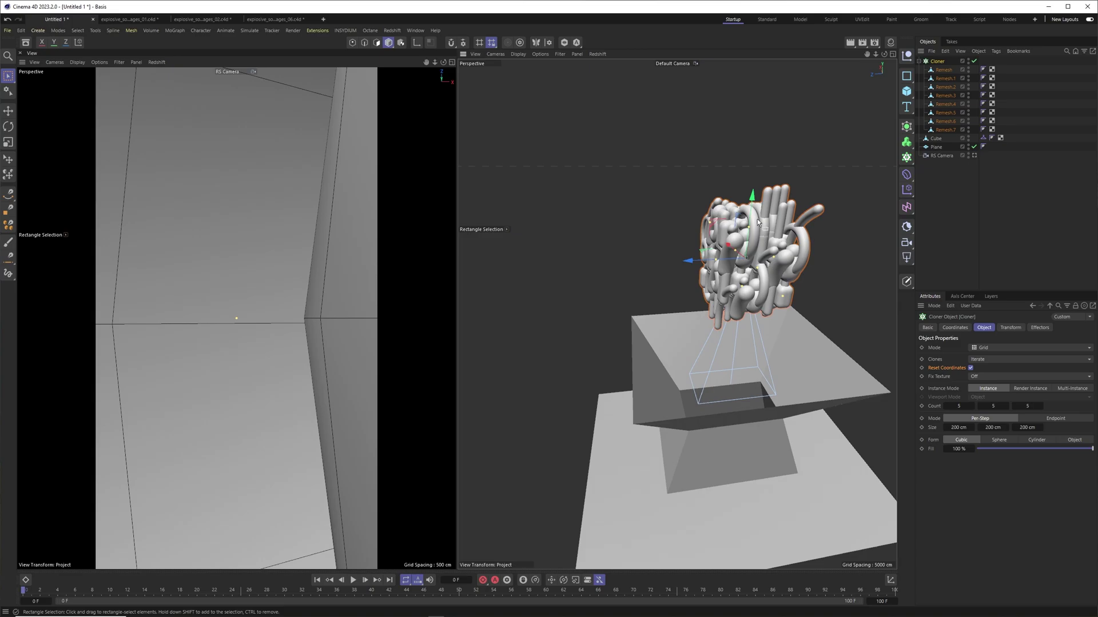
# - Collapse the Cloner's hierarchy, duplicate the Cloner as a backup and disable the copy
pyautogui.click(919, 61)
pyautogui.keyDown('ctrl'); pyautogui.moveTo(937, 61); pyautogui.dragTo(940, 68); pyautogui.keyUp('ctrl')
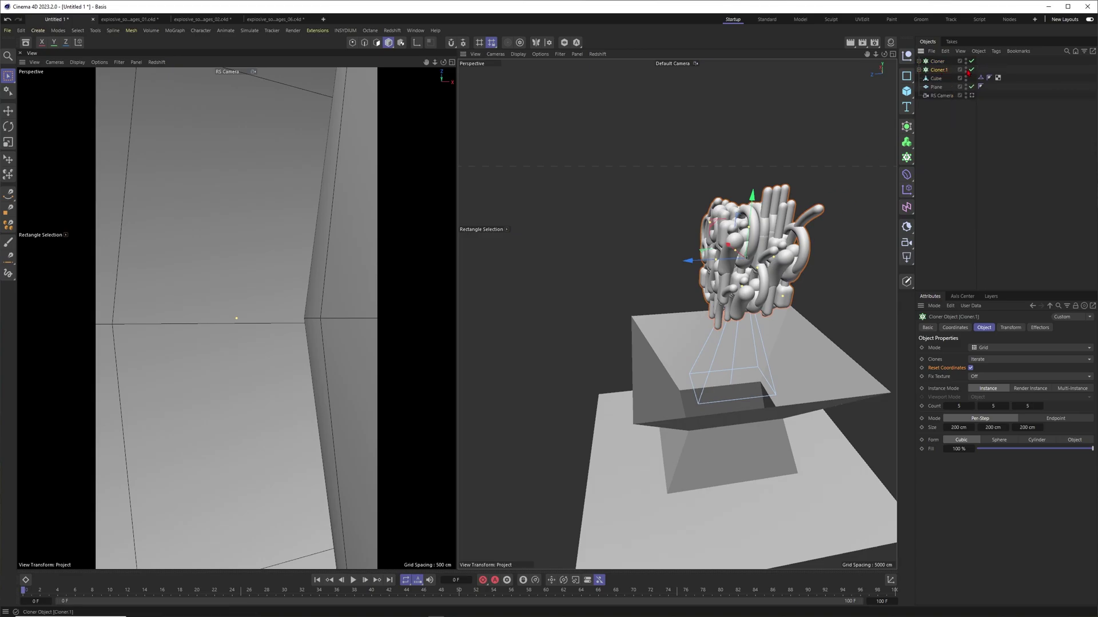
pyautogui.keyDown('alt'); pyautogui.click(965, 69); pyautogui.keyUp('alt')
# - Make the original Cloner editable and select all of its resulting Remesh objects
pyautogui.click(938, 63)
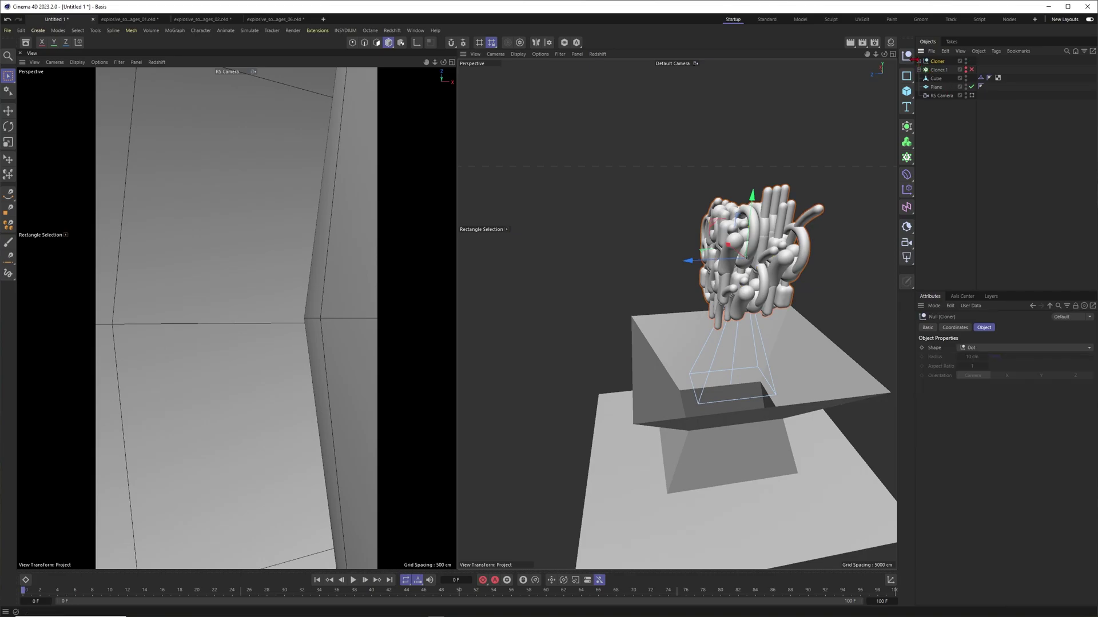
pyautogui.press('c')
pyautogui.click(947, 71)
pyautogui.scroll(-20, 1074, 278)
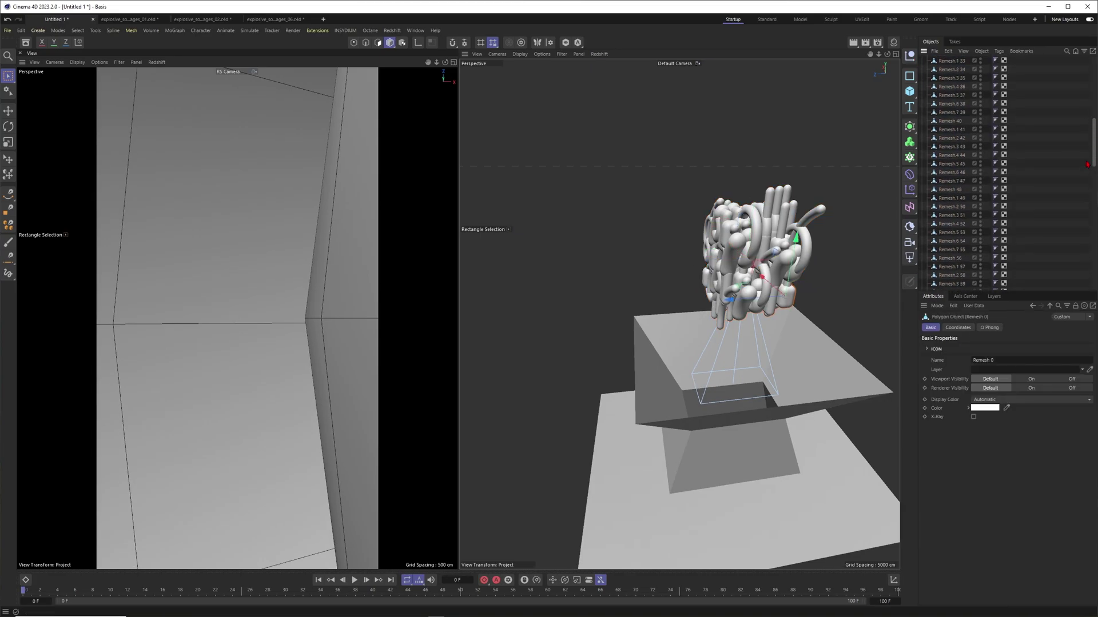
pyautogui.scroll(-3, 1074, 279)
pyautogui.keyDown('shift'); pyautogui.click(957, 252); pyautogui.keyUp('shift')
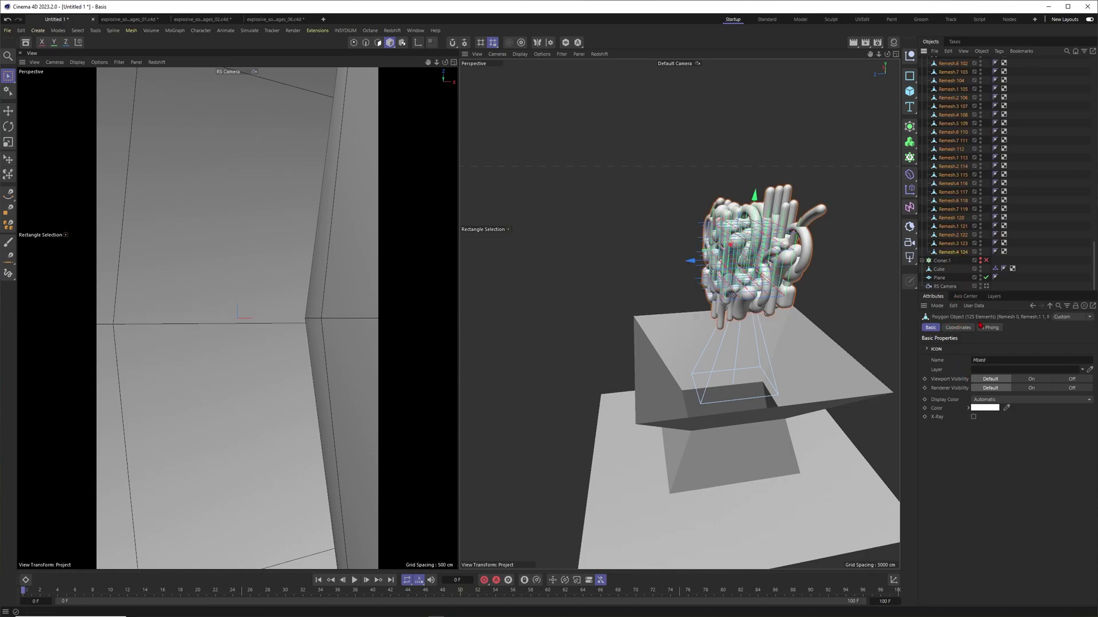
pyautogui.scroll(20, 992, 240)
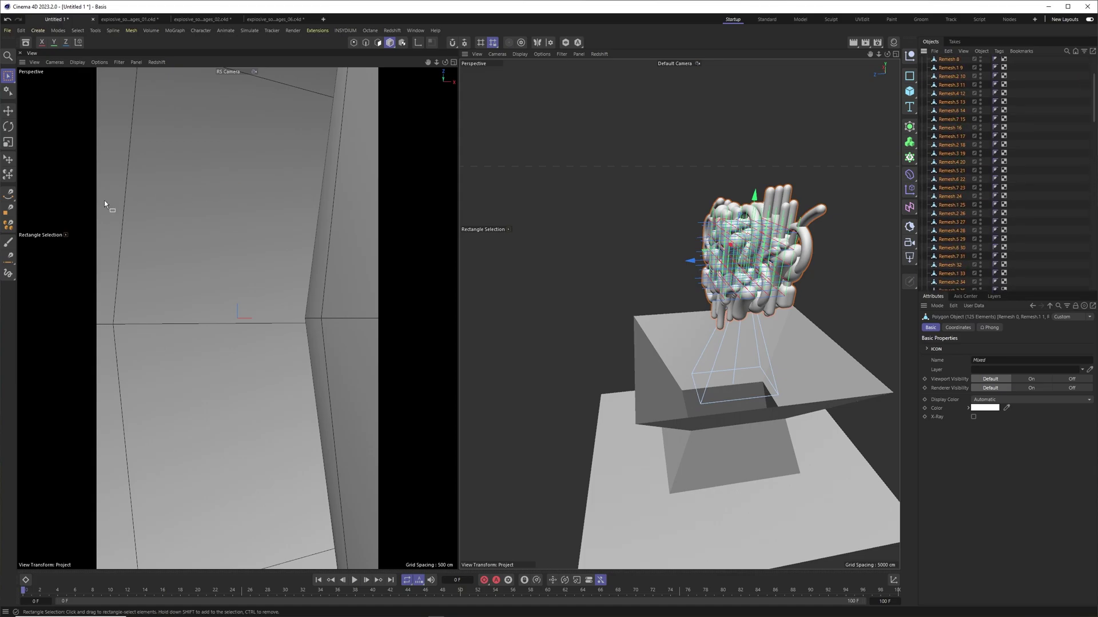
# - Push the selected Remesh shapes apart with a slight Dynamic Place move so their overlaps are resolved
pyautogui.click(11, 178)
pyautogui.moveTo(751, 265); pyautogui.dragTo(752, 266)
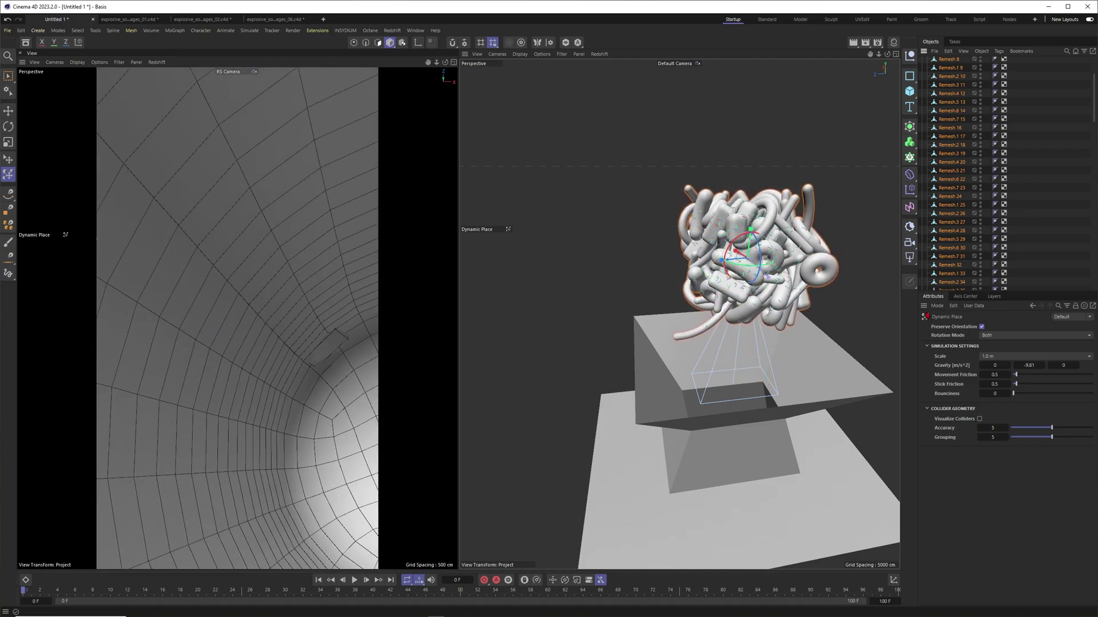
pyautogui.scroll(-5, 752, 309)
pyautogui.keyDown('alt'); pyautogui.moveTo(751, 308); pyautogui.dragTo(721, 273); pyautogui.keyUp('alt')
pyautogui.scroll(8, 829, 251)
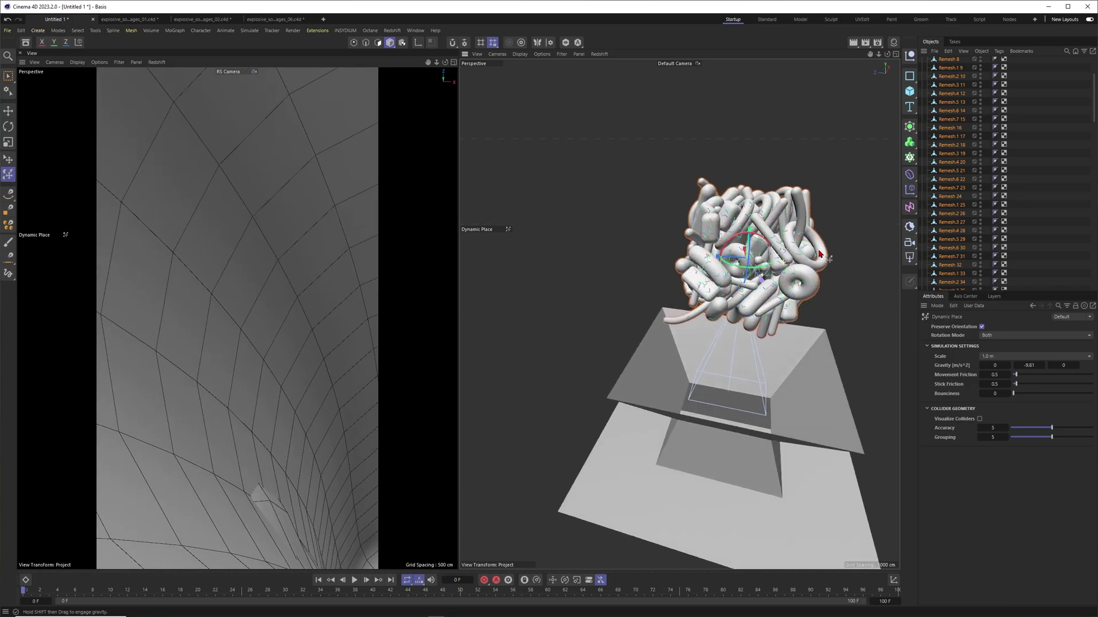
# - Examine the cluster of Remesh shapes from several angles for remaining intersections and gaps between them
pyautogui.keyDown('alt'); pyautogui.moveTo(830, 250); pyautogui.dragTo(645, 238); pyautogui.keyUp('alt')
pyautogui.scroll(-6, 709, 246)
pyautogui.scroll(4, 703, 227)
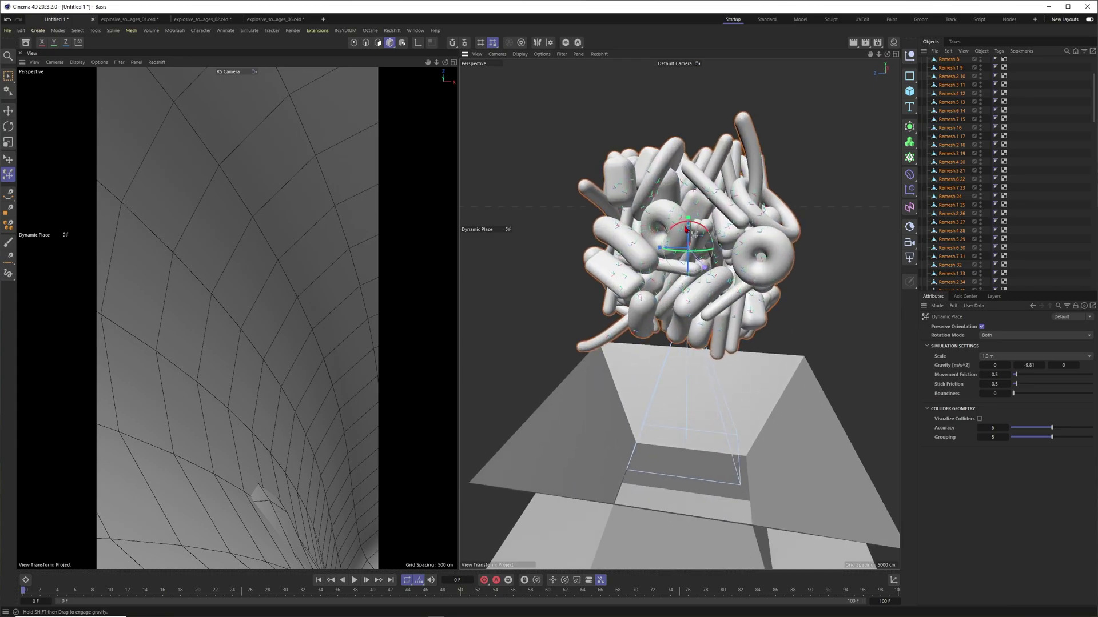
pyautogui.scroll(4, 684, 237)
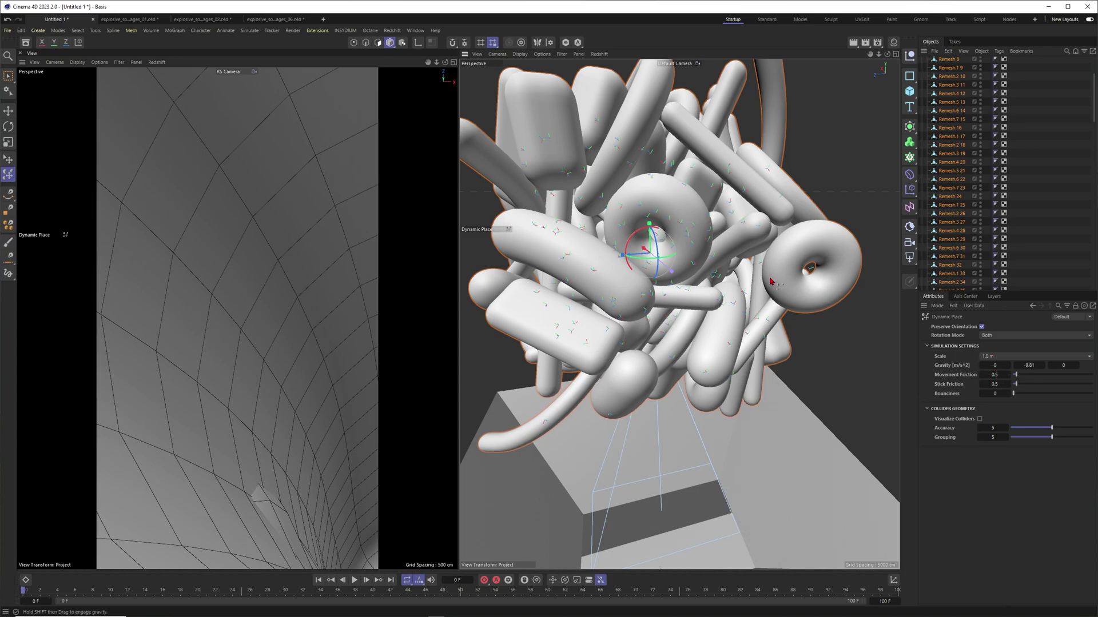
pyautogui.scroll(-5, 652, 255)
pyautogui.scroll(-3, 651, 261)
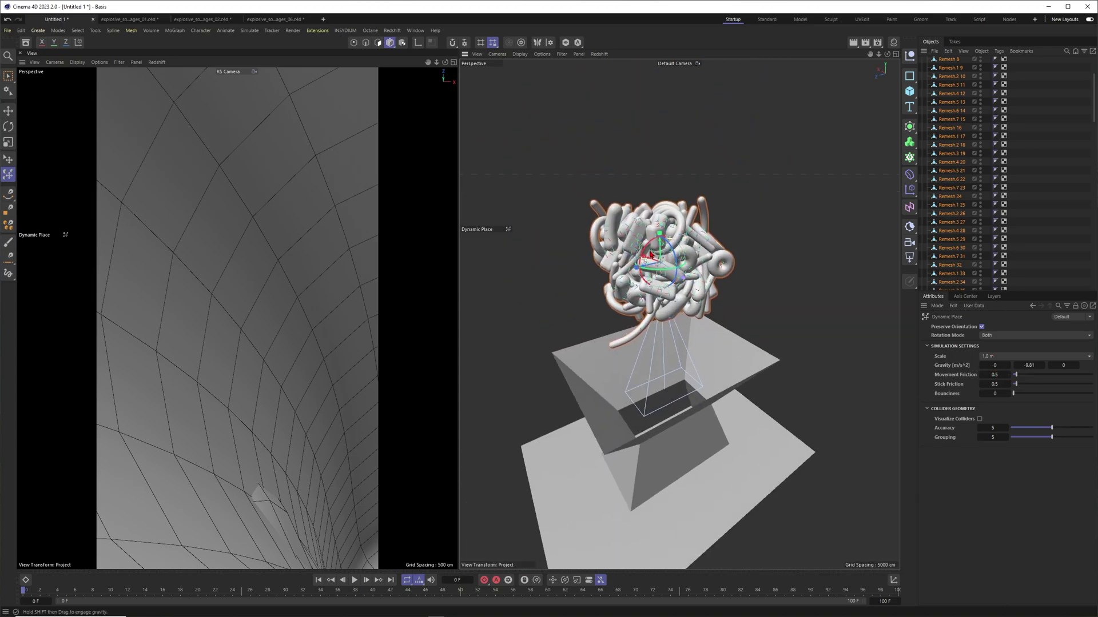
pyautogui.scroll(2, 722, 268)
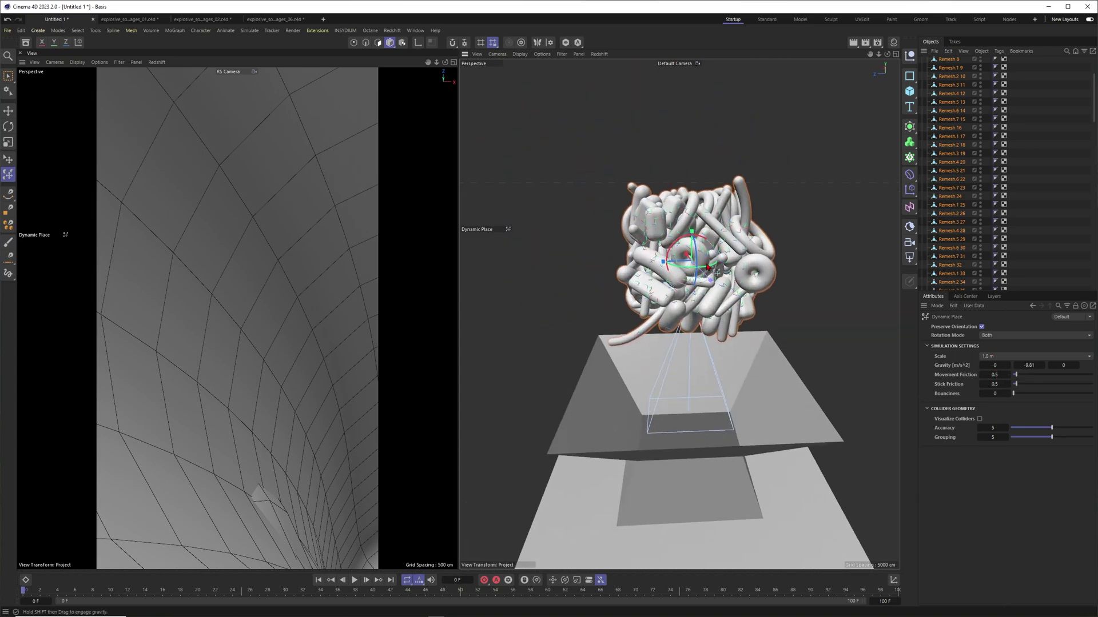
pyautogui.keyDown('alt'); pyautogui.moveTo(722, 255); pyautogui.dragTo(760, 241); pyautogui.keyUp('alt')
pyautogui.scroll(3, 760, 242)
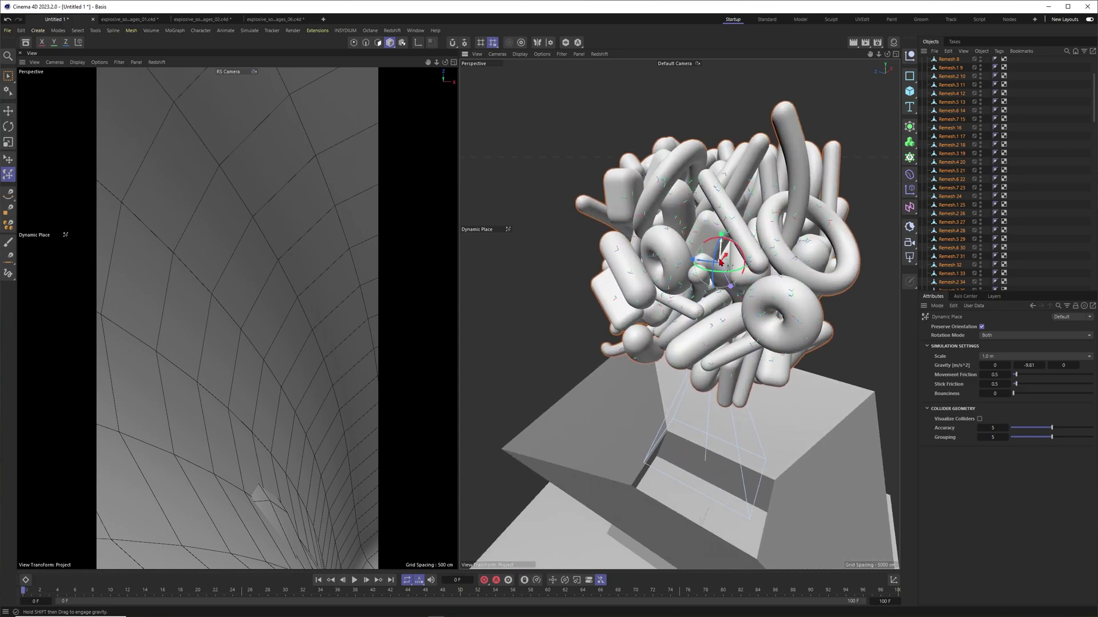
pyautogui.scroll(-5, 722, 262)
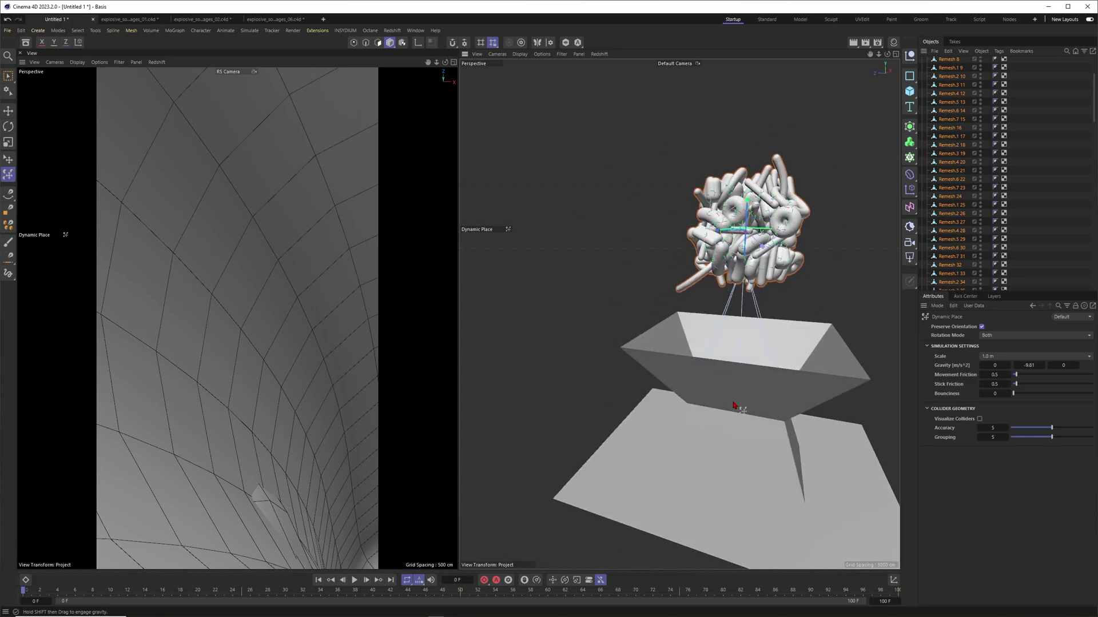
pyautogui.scroll(2, 702, 277)
pyautogui.scroll(3, 702, 277)
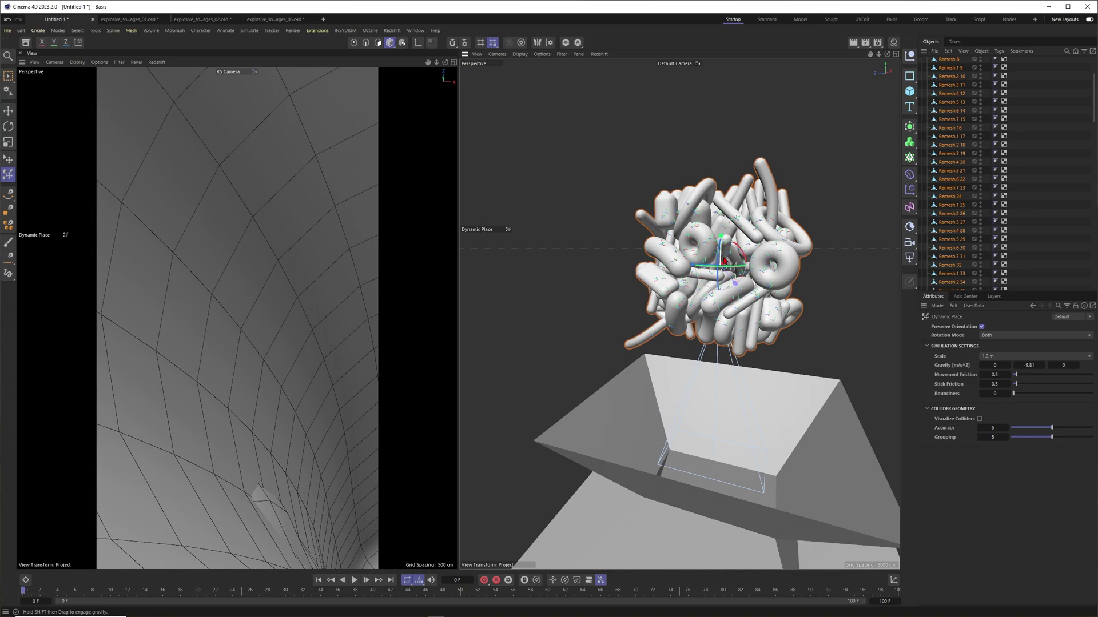
pyautogui.scroll(2, 720, 265)
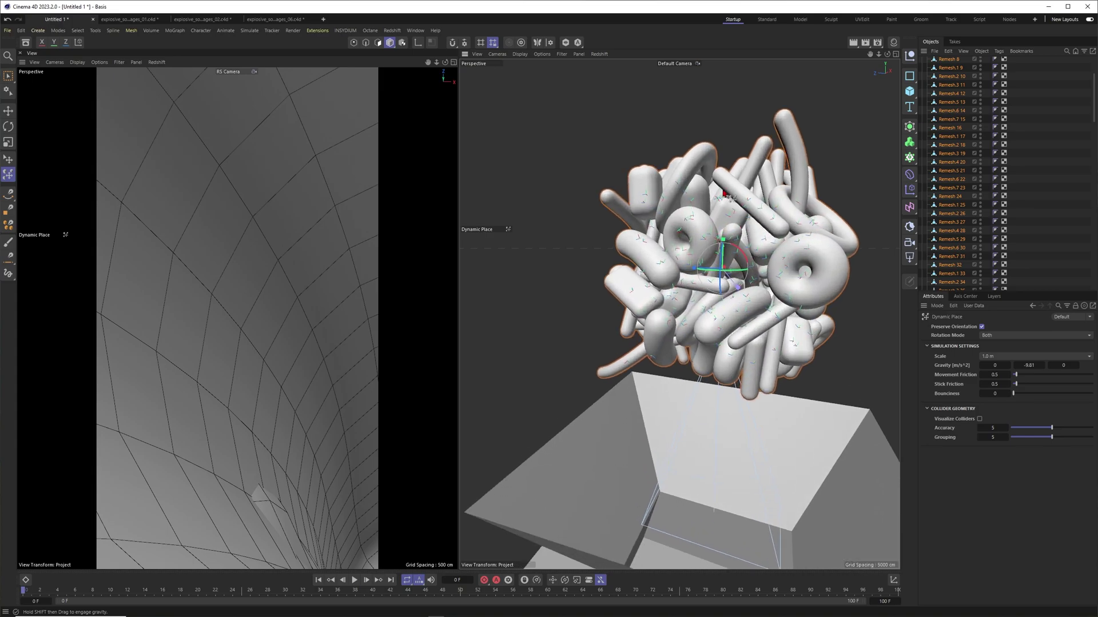
pyautogui.scroll(4, 731, 246)
# - Switch to Polygon mode and extrude the polygons of all selected Remesh shapes inward with an offset of -18 cm
pyautogui.click(378, 42)
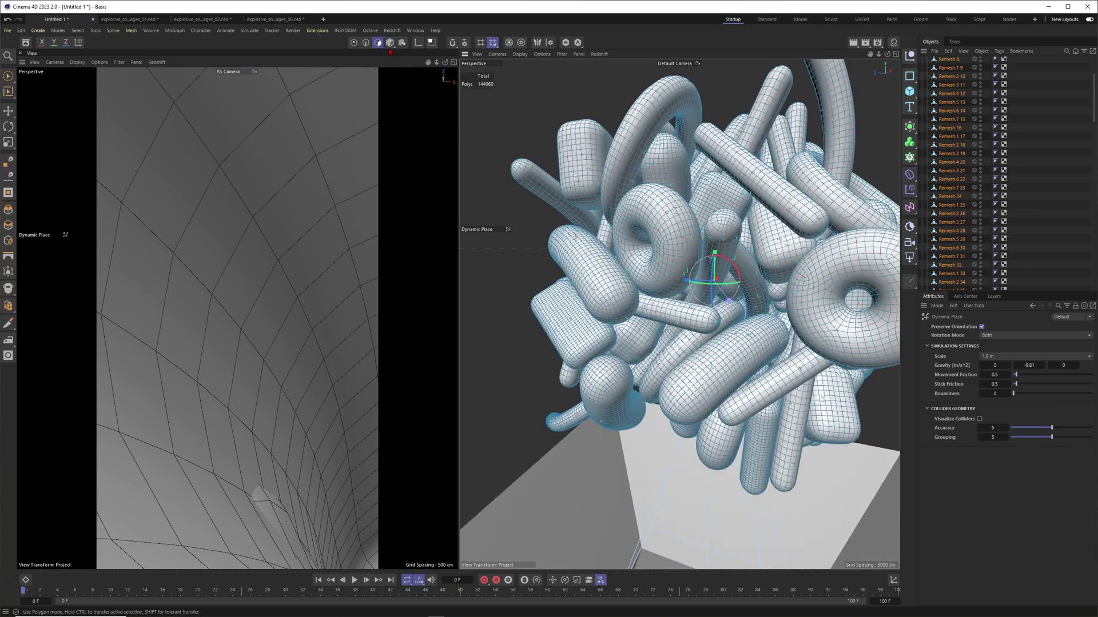
pyautogui.scroll(8, 676, 202)
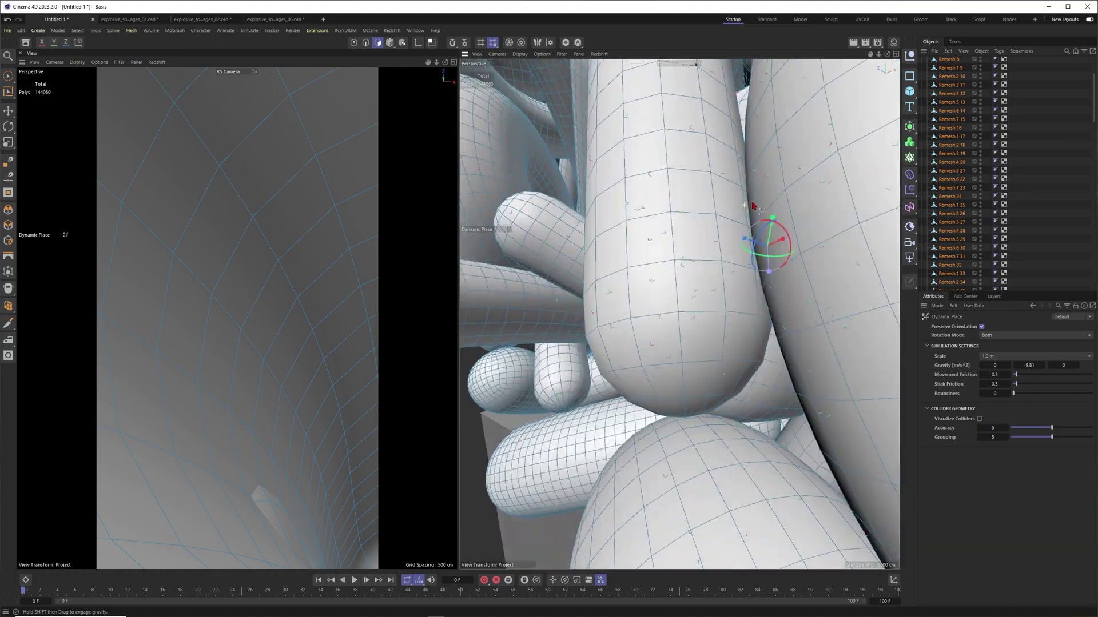
pyautogui.scroll(8, 758, 189)
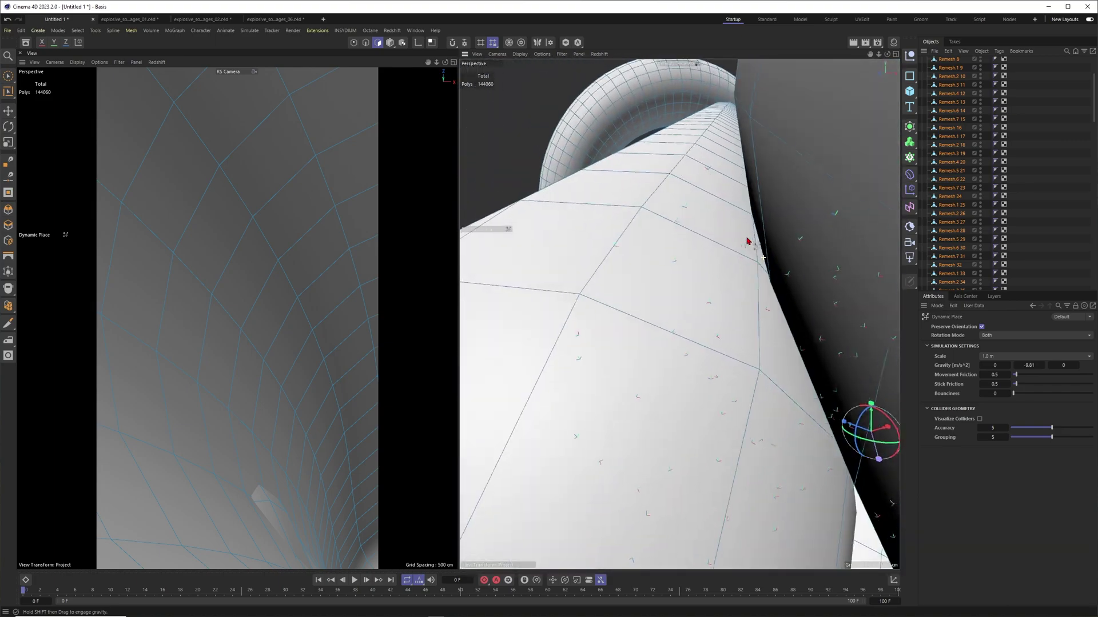
pyautogui.scroll(-12, 798, 275)
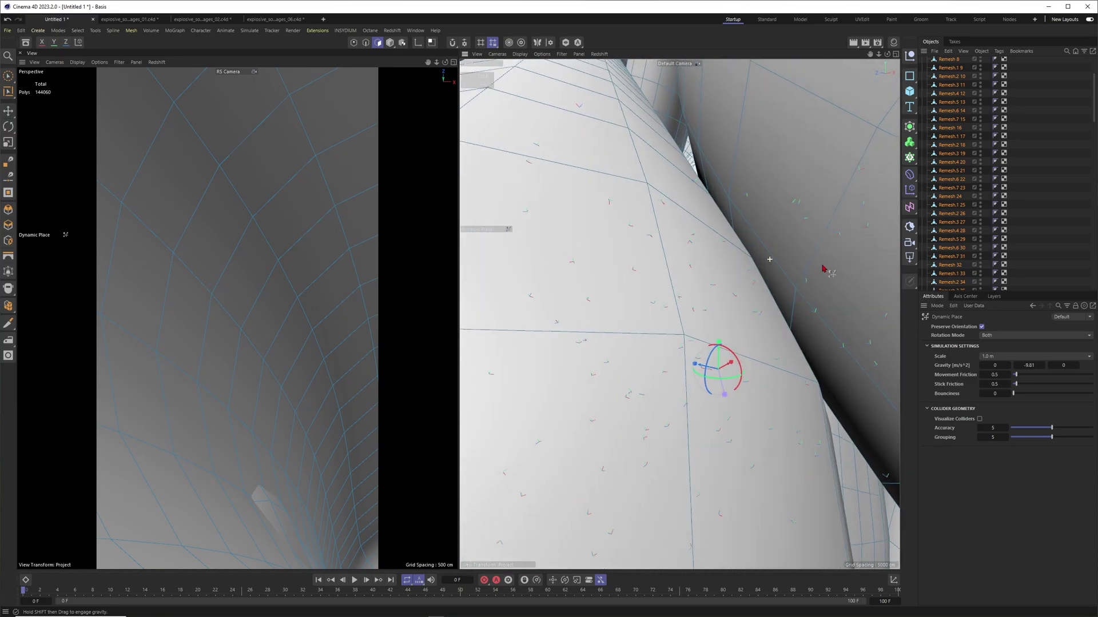
pyautogui.scroll(-4, 651, 297)
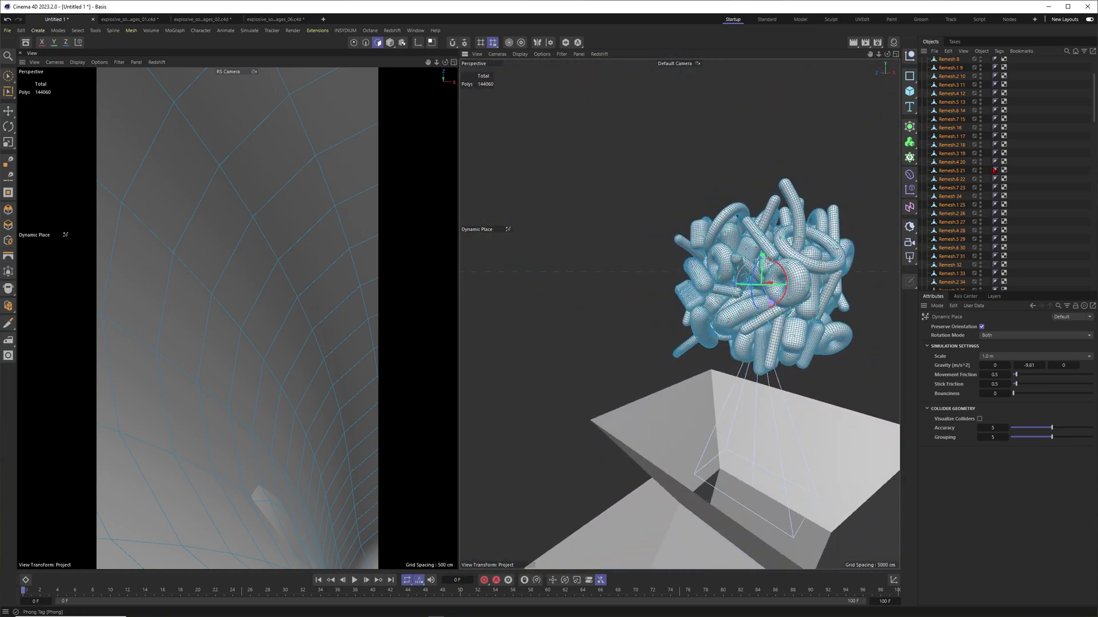
pyautogui.press('d')
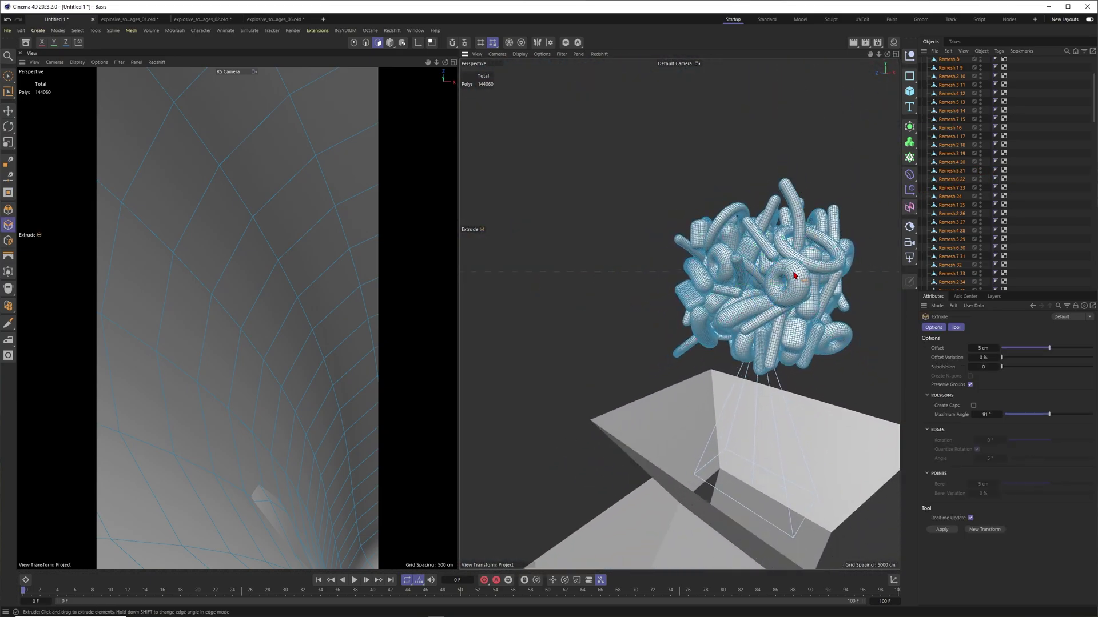
pyautogui.scroll(3, 794, 276)
pyautogui.moveTo(835, 143); pyautogui.dragTo(833, 150)
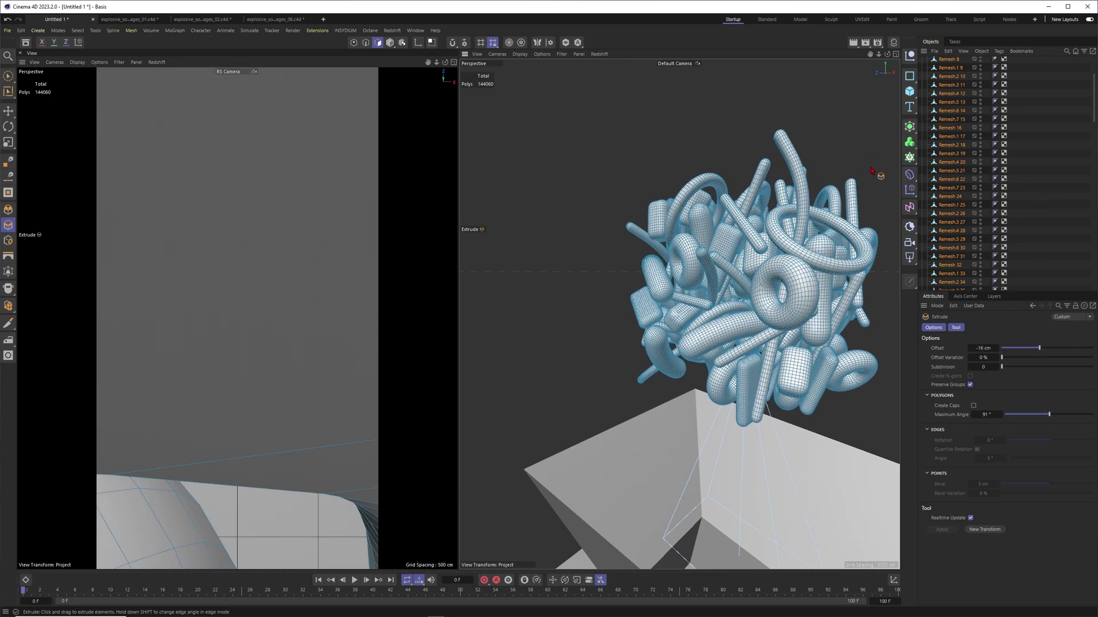
# - Select all Remesh objects under the Cloner, from Remesh 0 through Remesh.4 124, and apply a Soft Body tag to them
pyautogui.click(1044, 213)
pyautogui.keyDown('alt'); pyautogui.moveTo(800, 232); pyautogui.dragTo(855, 240, button='right'); pyautogui.keyUp('alt')
pyautogui.keyDown('alt'); pyautogui.moveTo(855, 241); pyautogui.dragTo(722, 239); pyautogui.keyUp('alt')
pyautogui.keyDown('alt'); pyautogui.moveTo(722, 239); pyautogui.dragTo(805, 224, button='right'); pyautogui.keyUp('alt')
pyautogui.keyDown('alt'); pyautogui.moveTo(805, 224); pyautogui.dragTo(757, 207); pyautogui.keyUp('alt')
pyautogui.keyDown('alt'); pyautogui.moveTo(757, 207); pyautogui.dragTo(740, 263, button='right'); pyautogui.keyUp('alt')
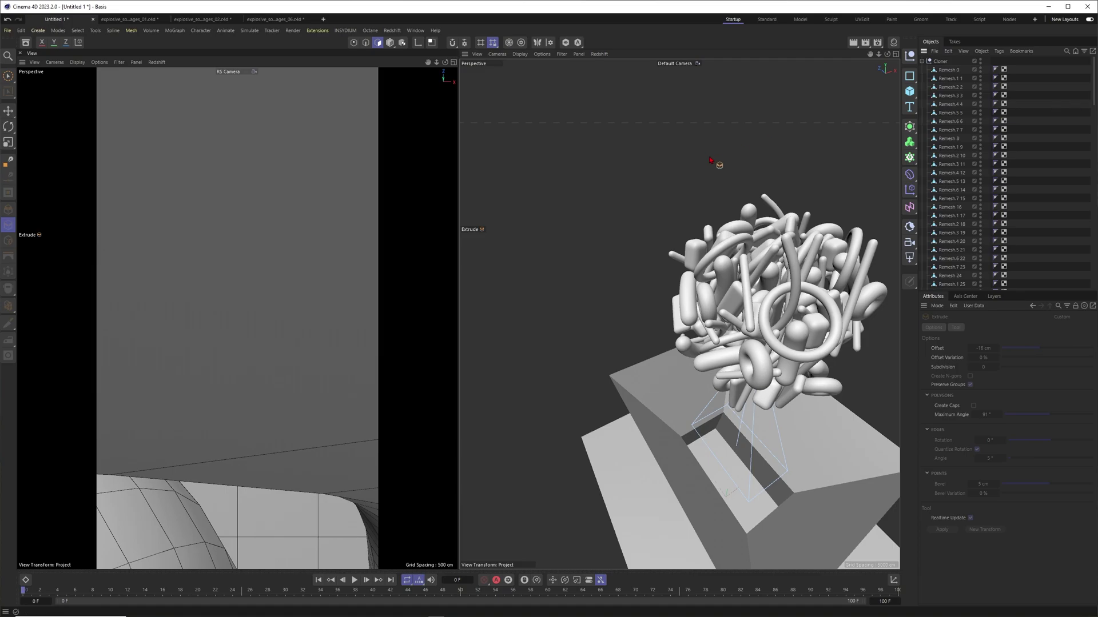
pyautogui.click(949, 71)
pyautogui.moveTo(1094, 100); pyautogui.dragTo(1073, 241)
pyautogui.scroll(-5, 1074, 241)
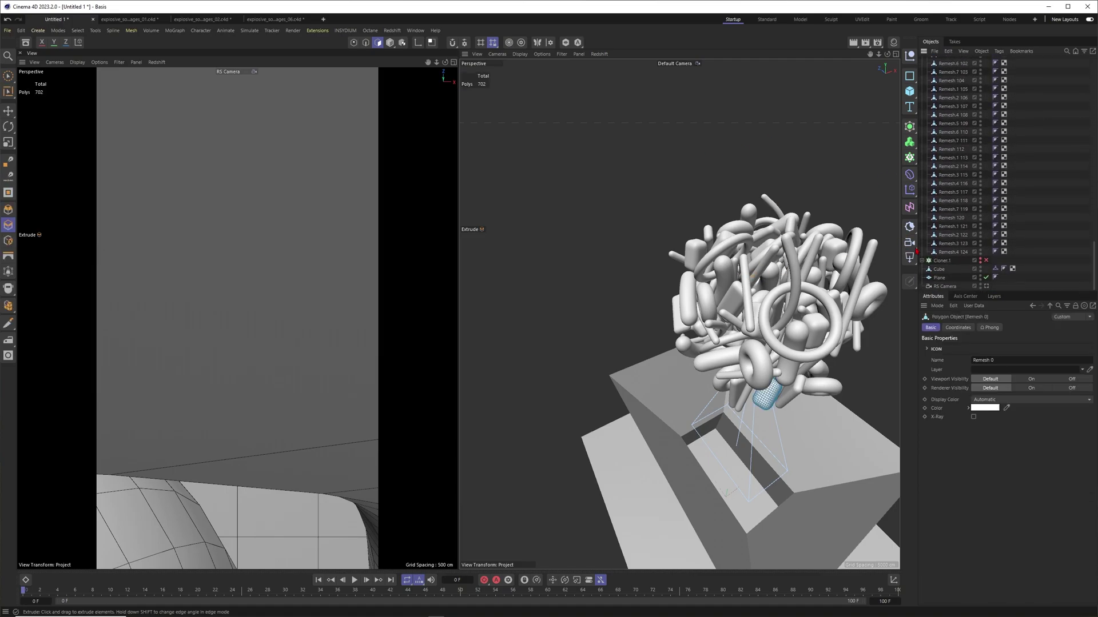
pyautogui.keyDown('shift'); pyautogui.click(952, 251); pyautogui.keyUp('shift')
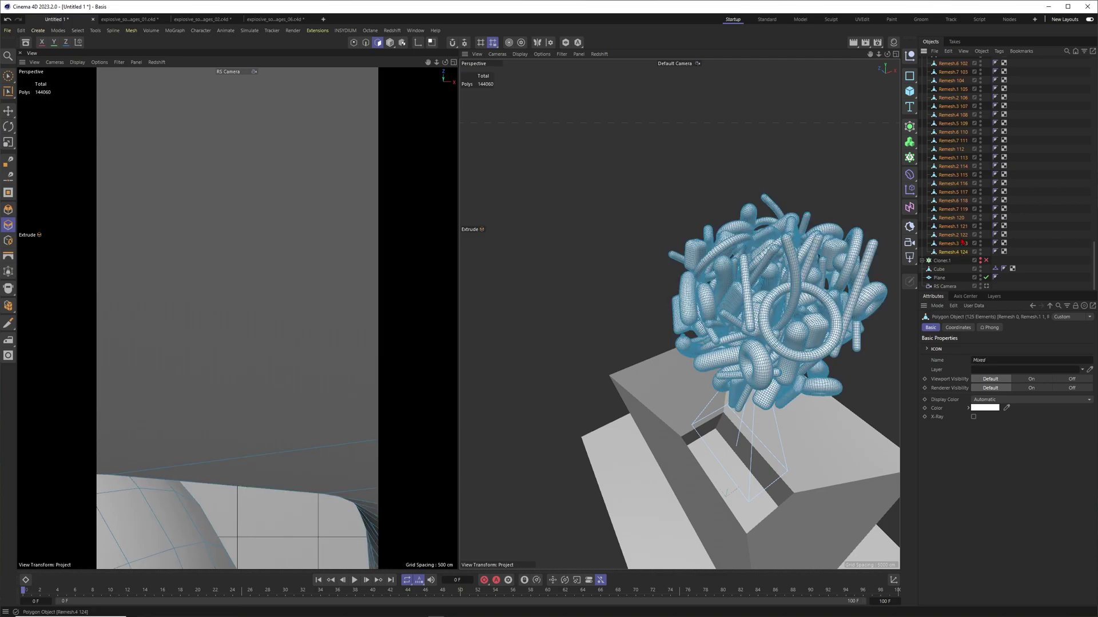
pyautogui.rightClick(960, 165)
pyautogui.moveTo(1003, 296)
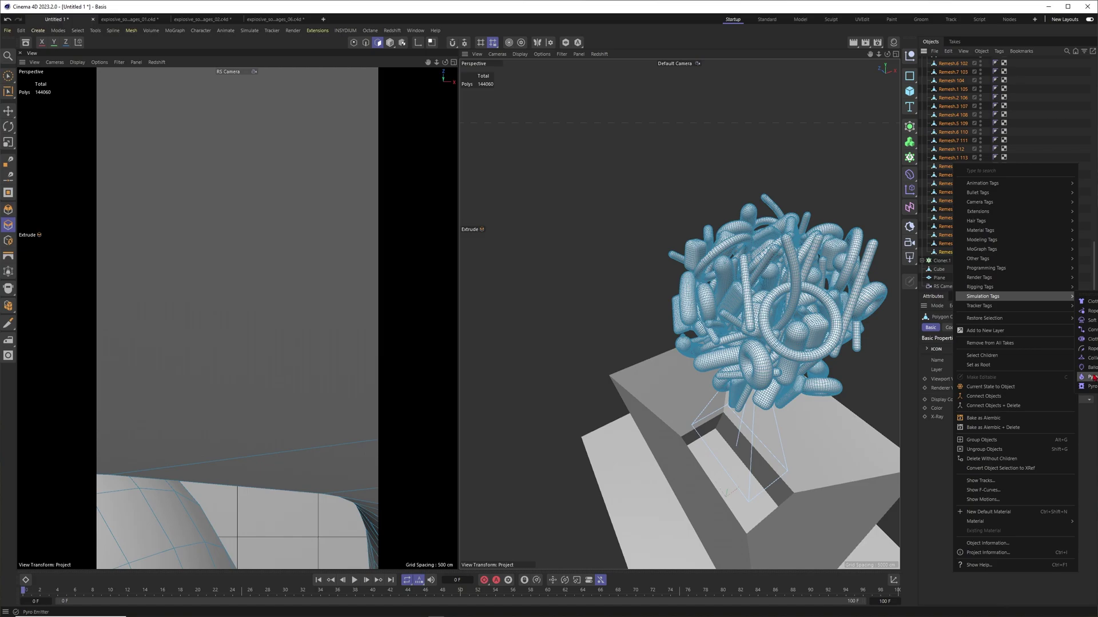
pyautogui.click(1086, 320)
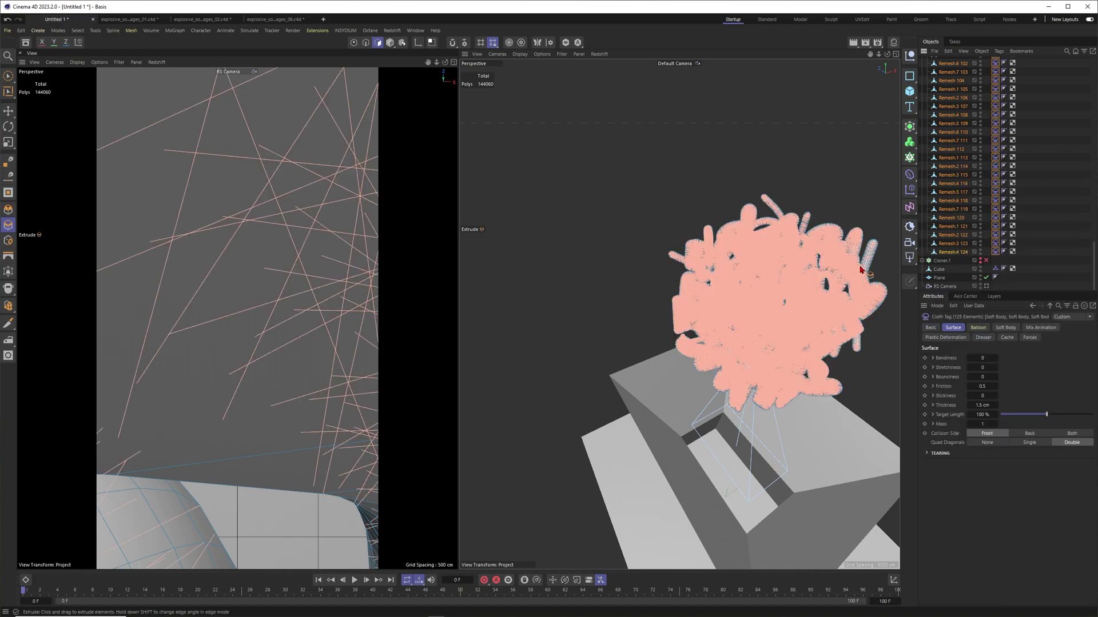
# - Select the Soft Body tags of all Remesh objects and review their Balloon and Soft Body settings, including Softness
pyautogui.click(8, 76)
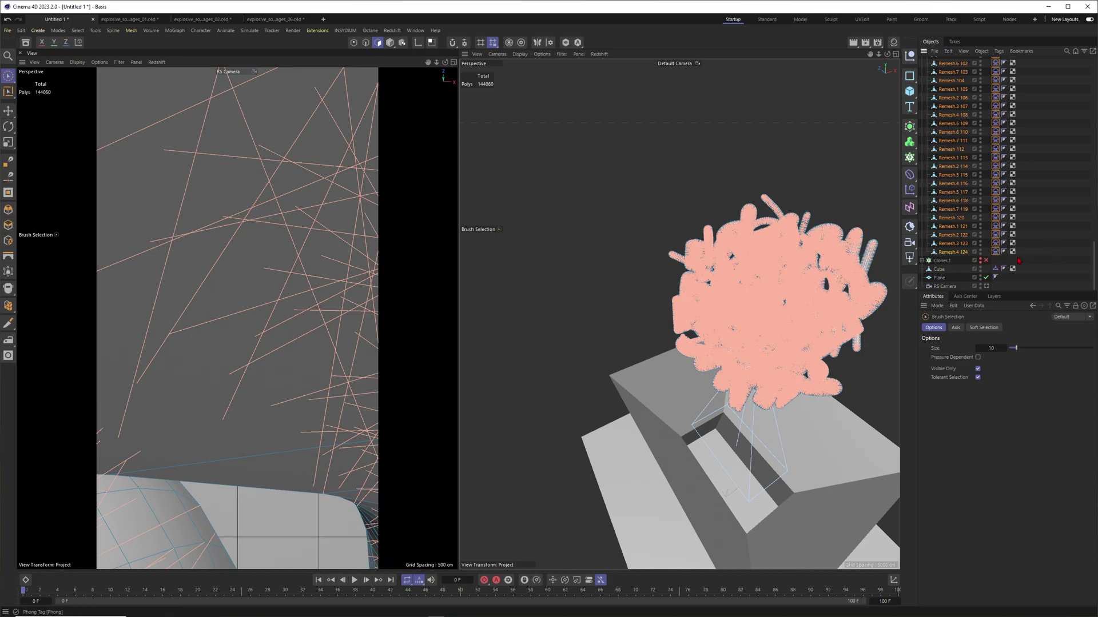
pyautogui.scroll(-5, 793, 285)
pyautogui.keyDown('alt'); pyautogui.moveTo(791, 417); pyautogui.dragTo(789, 373); pyautogui.keyUp('alt')
pyautogui.scroll(3, 779, 372)
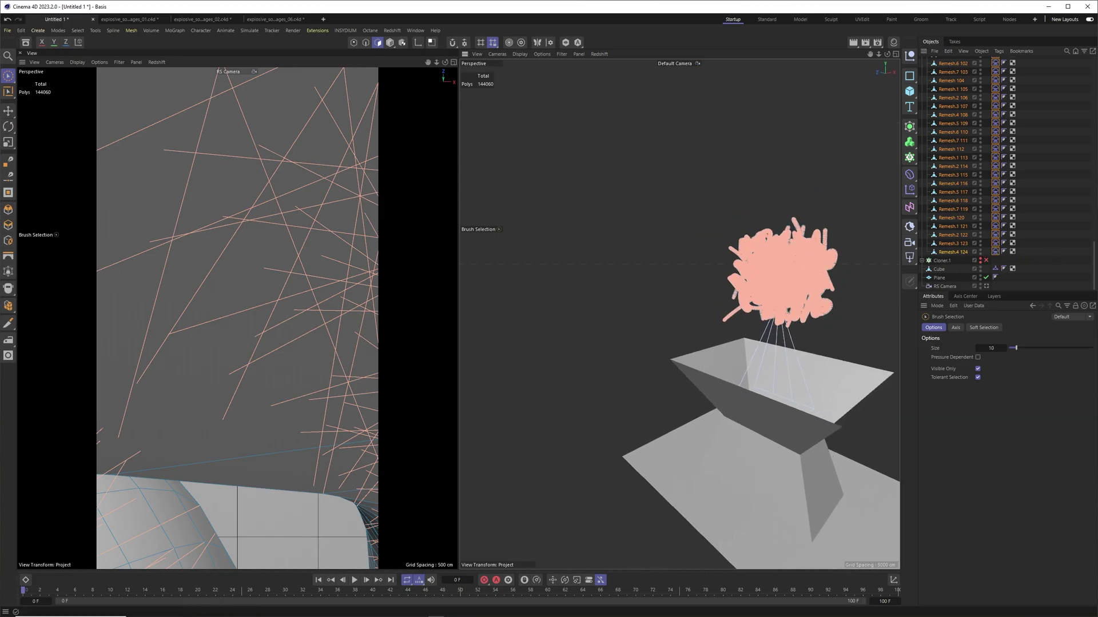
pyautogui.click(1042, 258)
pyautogui.click(995, 257)
pyautogui.scroll(15, 995, 172)
pyautogui.keyDown('shift'); pyautogui.click(995, 73); pyautogui.keyUp('shift')
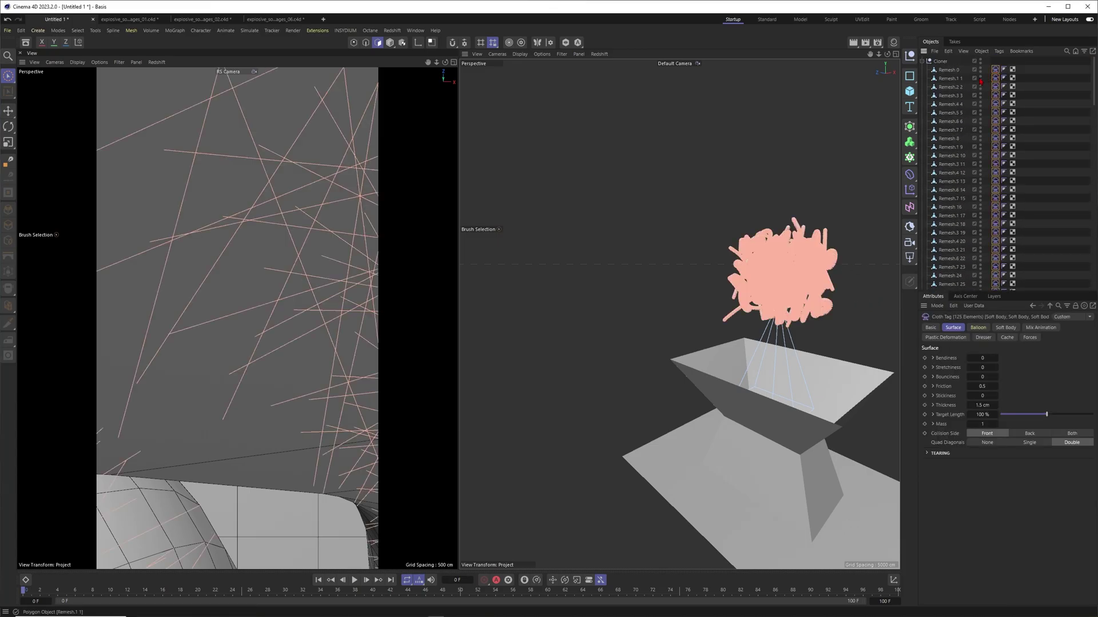
pyautogui.click(978, 327)
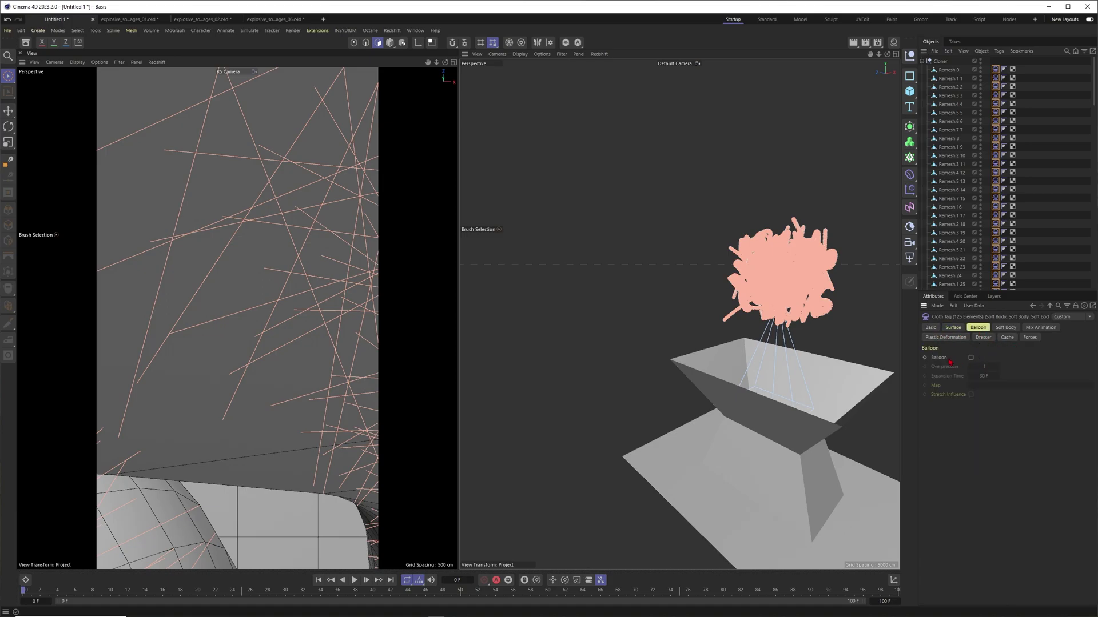
pyautogui.click(1005, 327)
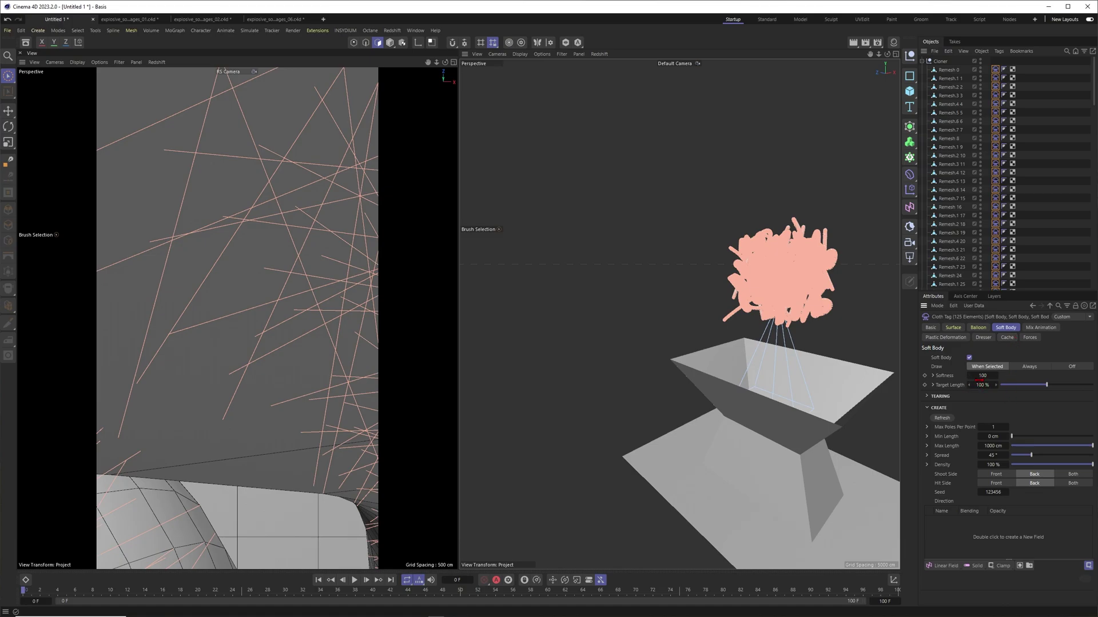
pyautogui.scroll(5, 800, 307)
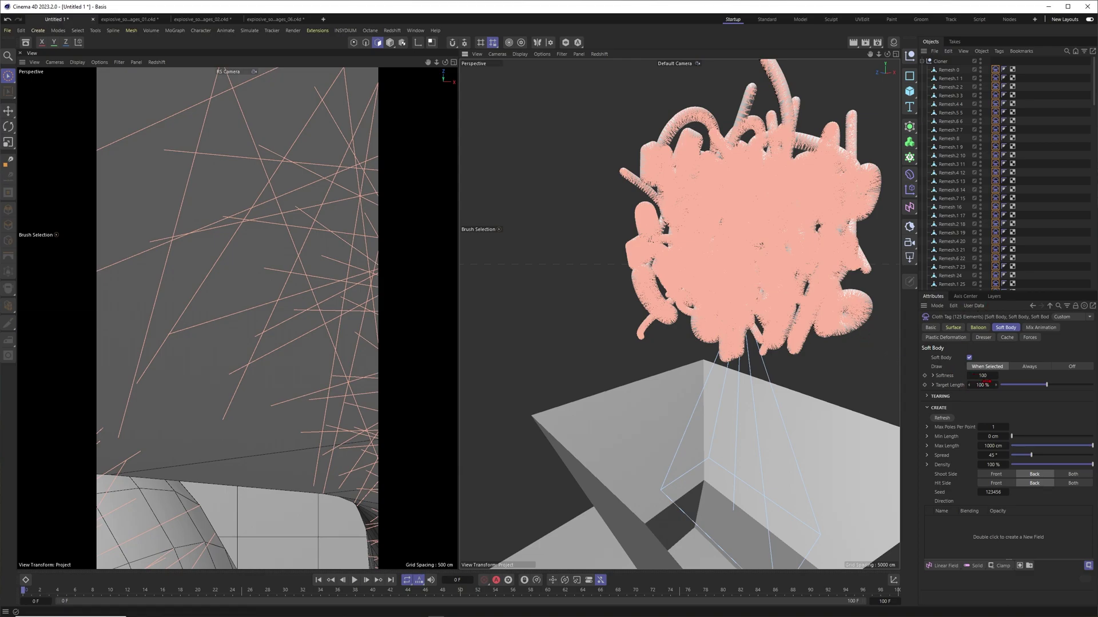
pyautogui.click(981, 375)
# - In the project's simulation scene settings, set the gravity to -300 cm
pyautogui.hotkey('ctrl', 'd')
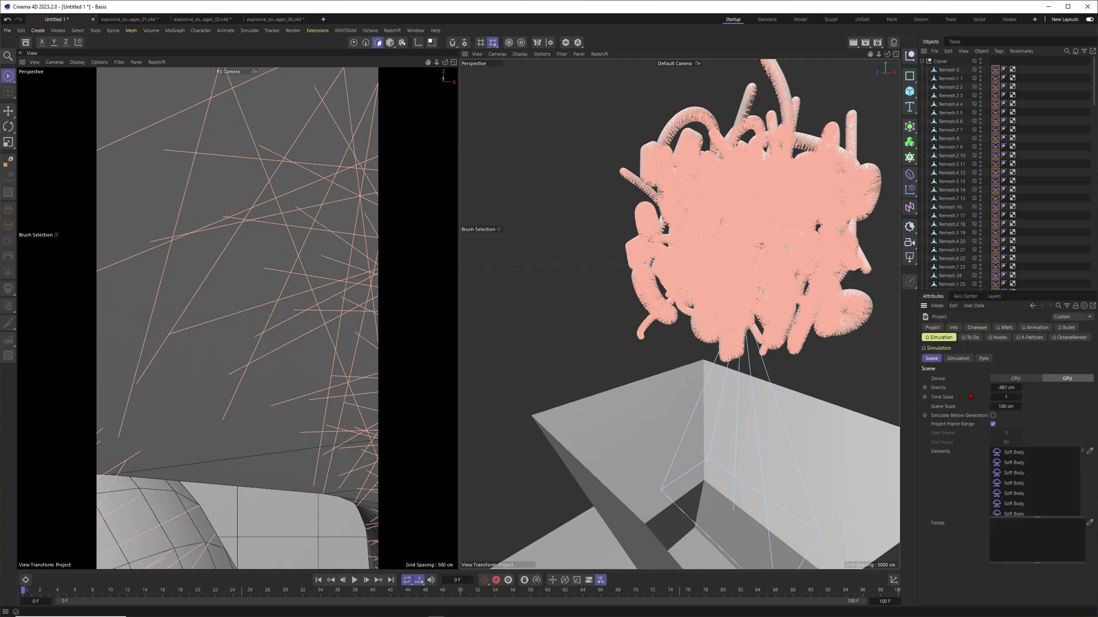
pyautogui.scroll(-3, 737, 269)
pyautogui.keyDown('alt'); pyautogui.moveTo(737, 269); pyautogui.dragTo(718, 275); pyautogui.keyUp('alt')
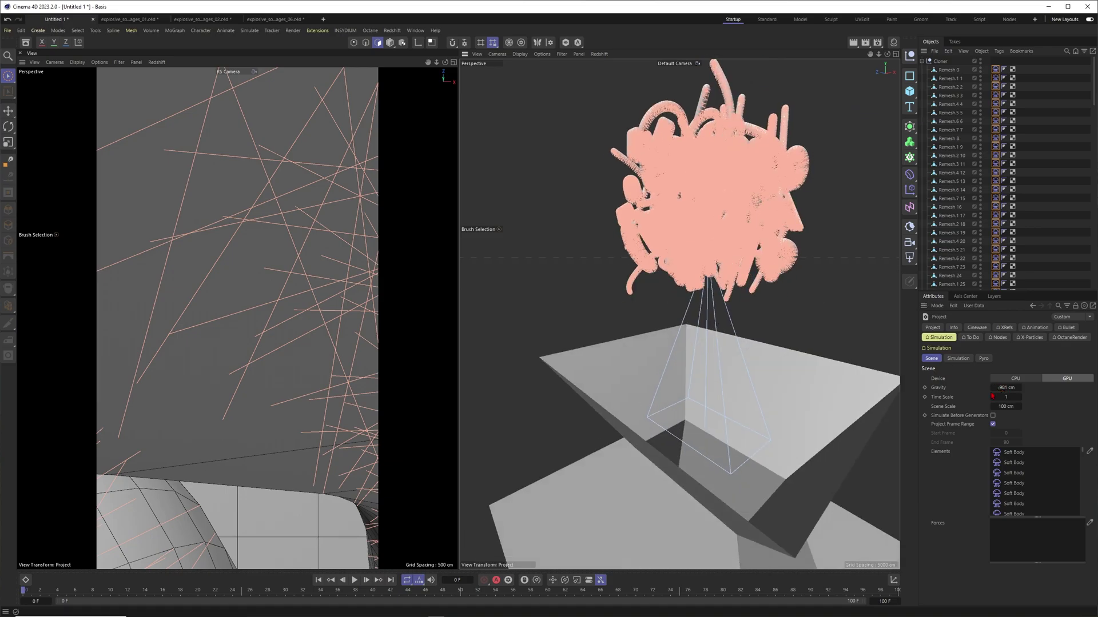
pyautogui.scroll(-2, 749, 380)
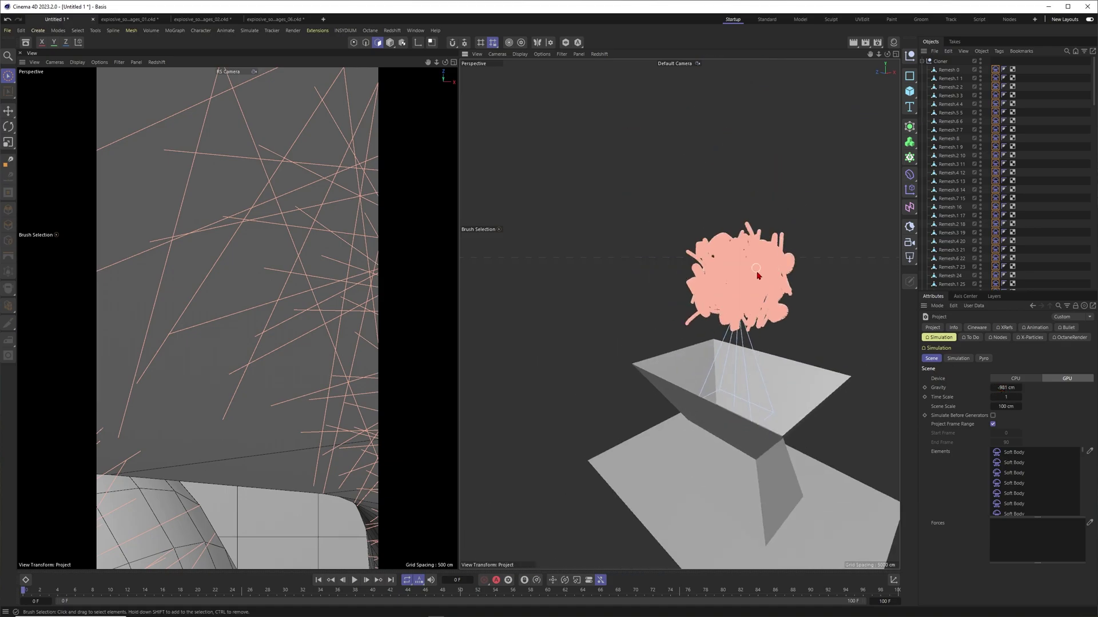
pyautogui.keyDown('alt'); pyautogui.moveTo(753, 395); pyautogui.dragTo(727, 331); pyautogui.keyUp('alt')
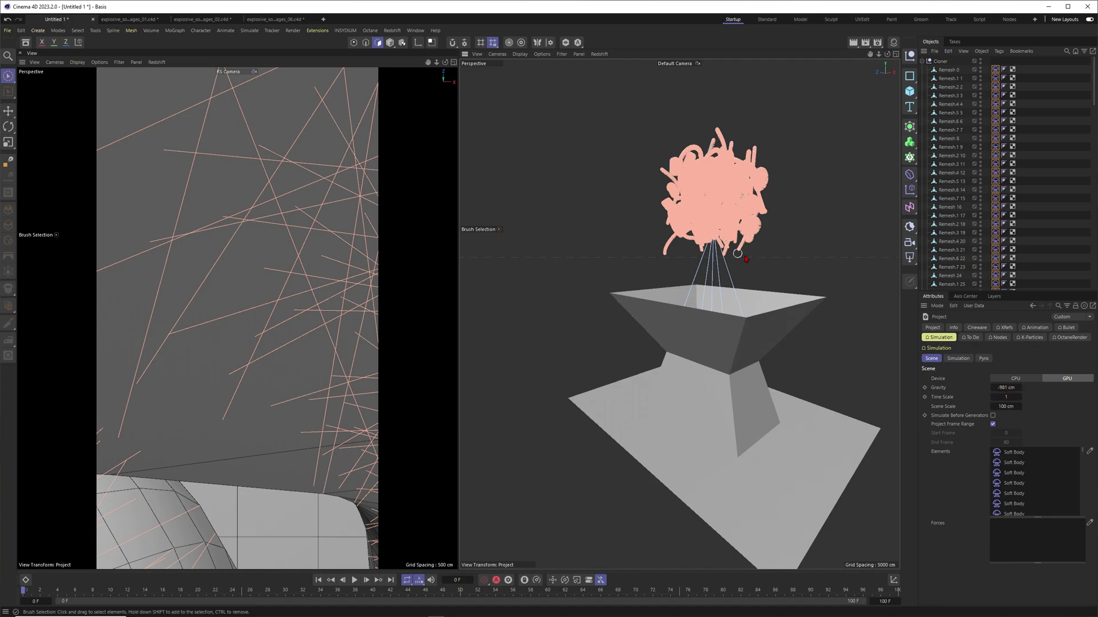
pyautogui.click(1005, 388)
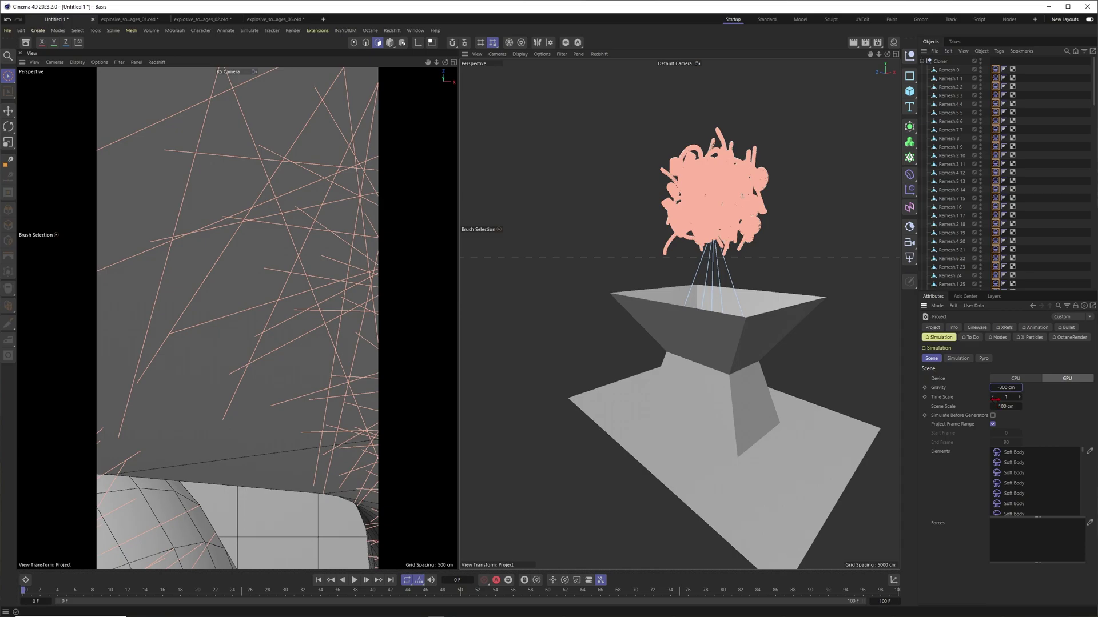
pyautogui.press('Return')
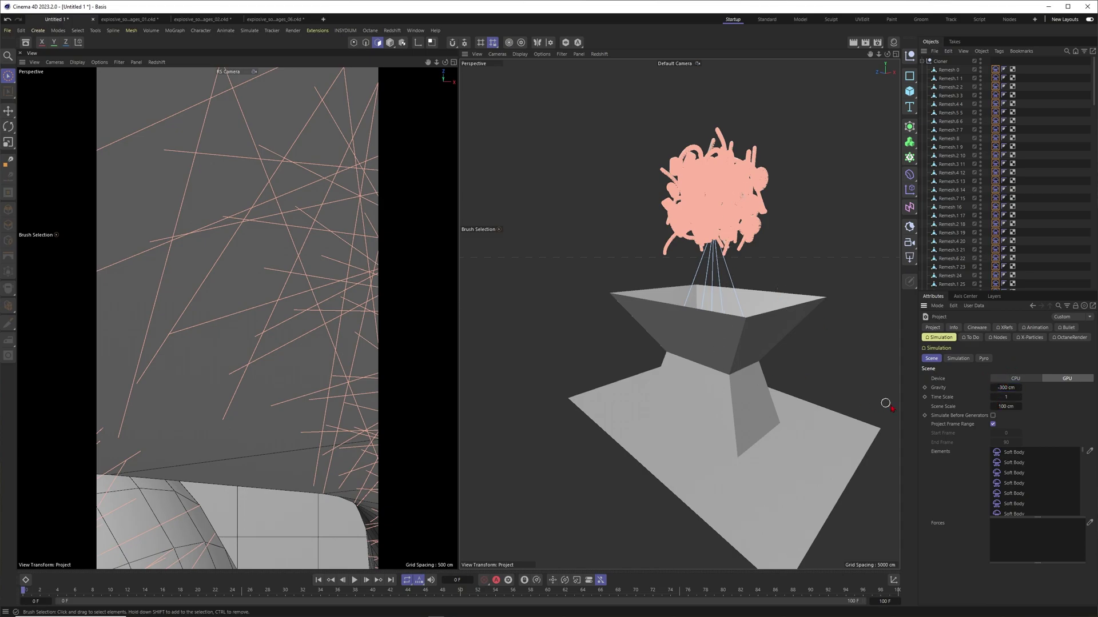
# - Copy the Cube funnel's Collider tag onto the floor Plane and set the copied tag's collider side to Front
pyautogui.click(1009, 247)
pyautogui.click(760, 328)
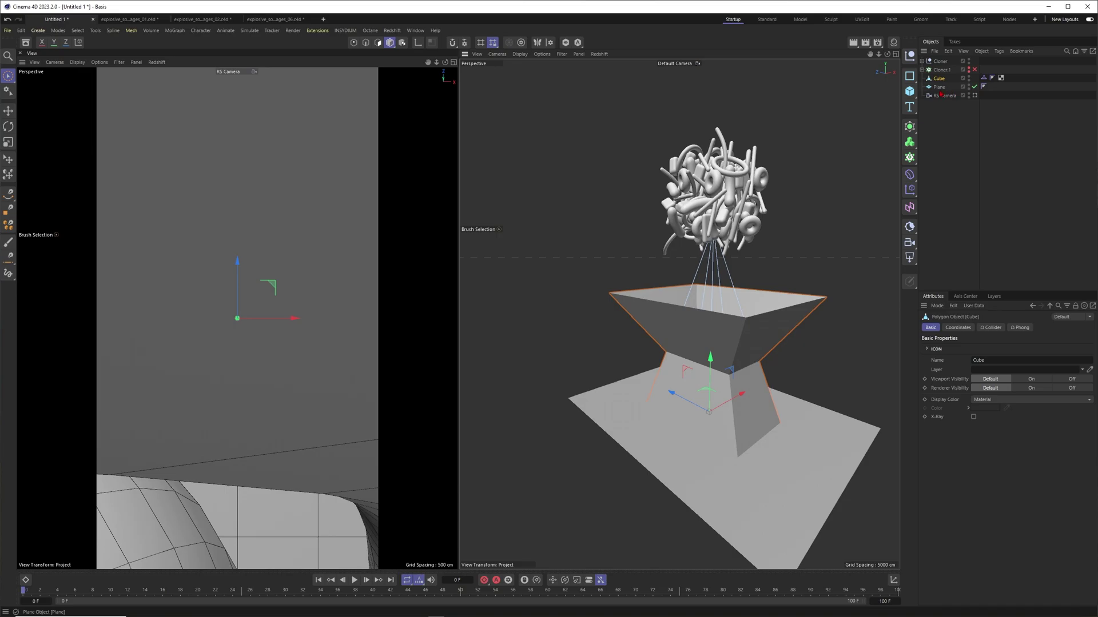
pyautogui.click(942, 89)
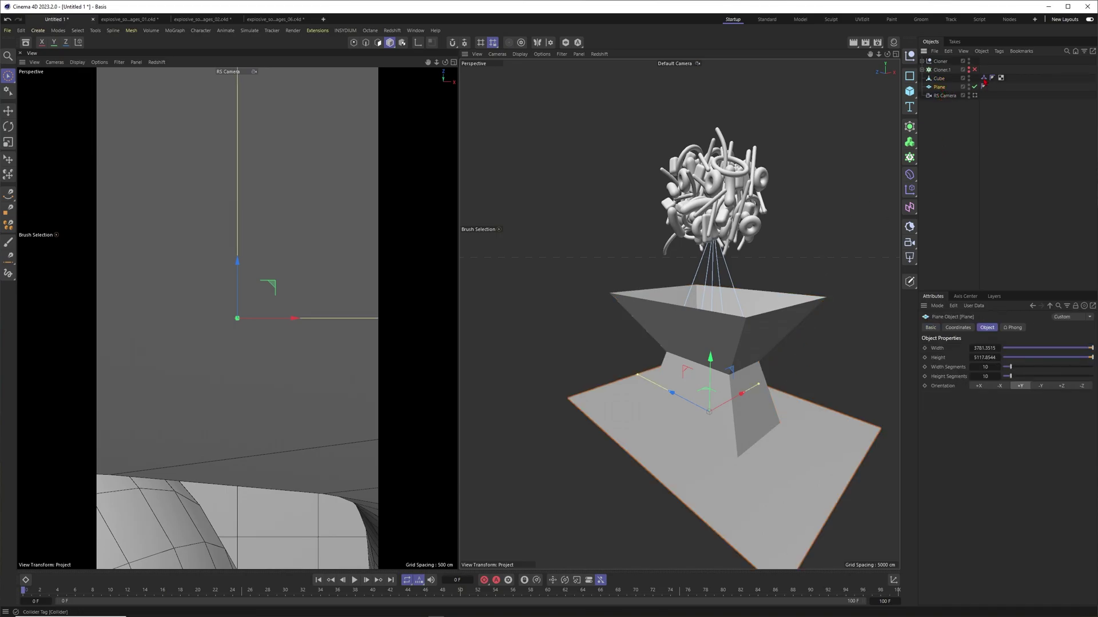
pyautogui.keyDown('ctrl'); pyautogui.moveTo(984, 78); pyautogui.dragTo(994, 91); pyautogui.keyUp('ctrl')
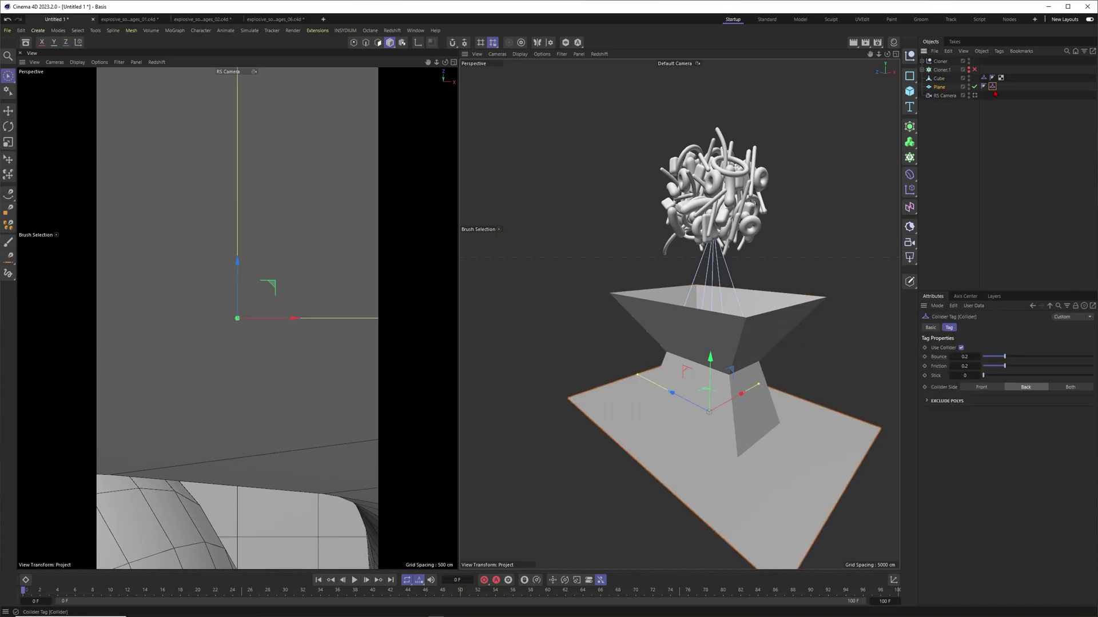
pyautogui.click(982, 388)
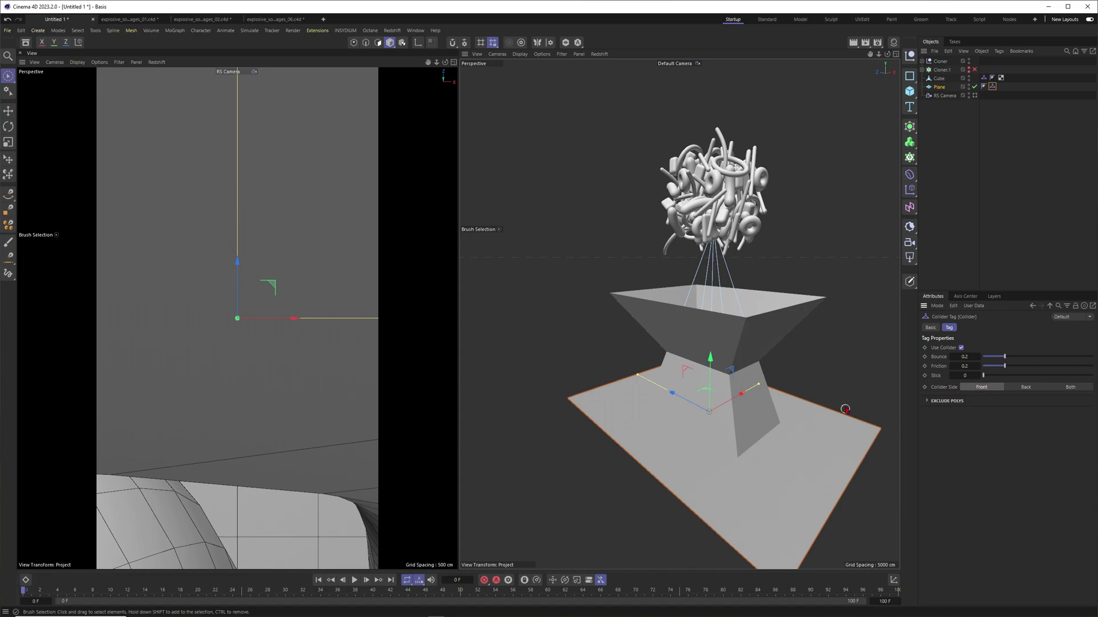
pyautogui.scroll(3, 792, 472)
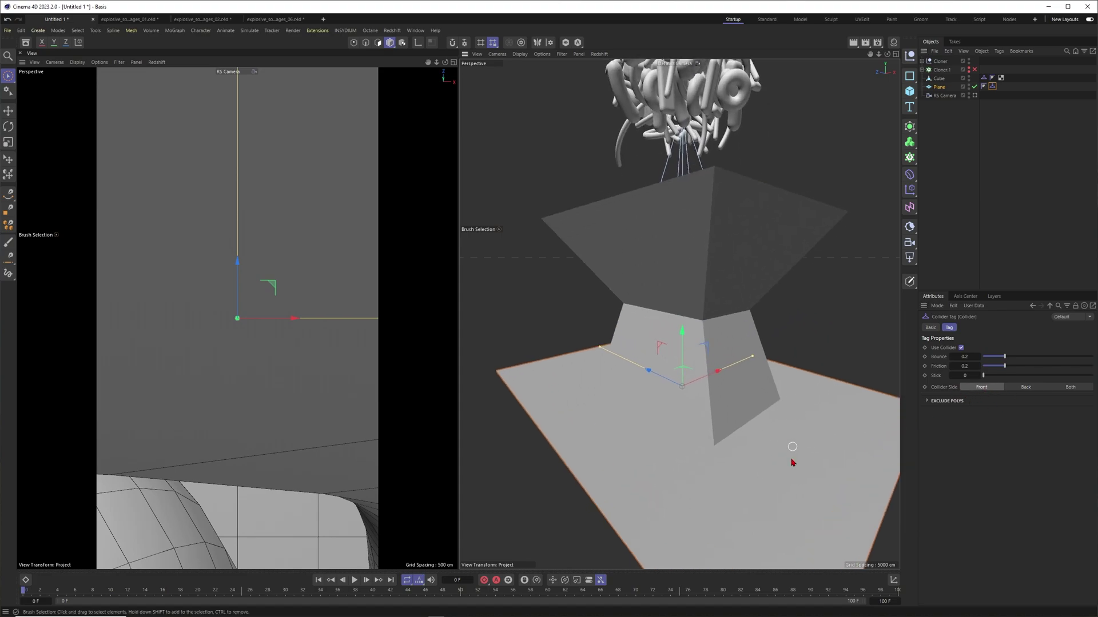
pyautogui.click(883, 280)
# - Nest the Cube funnel inside an Atom Array as its parent
pyautogui.scroll(-5, 709, 309)
pyautogui.scroll(2, 724, 309)
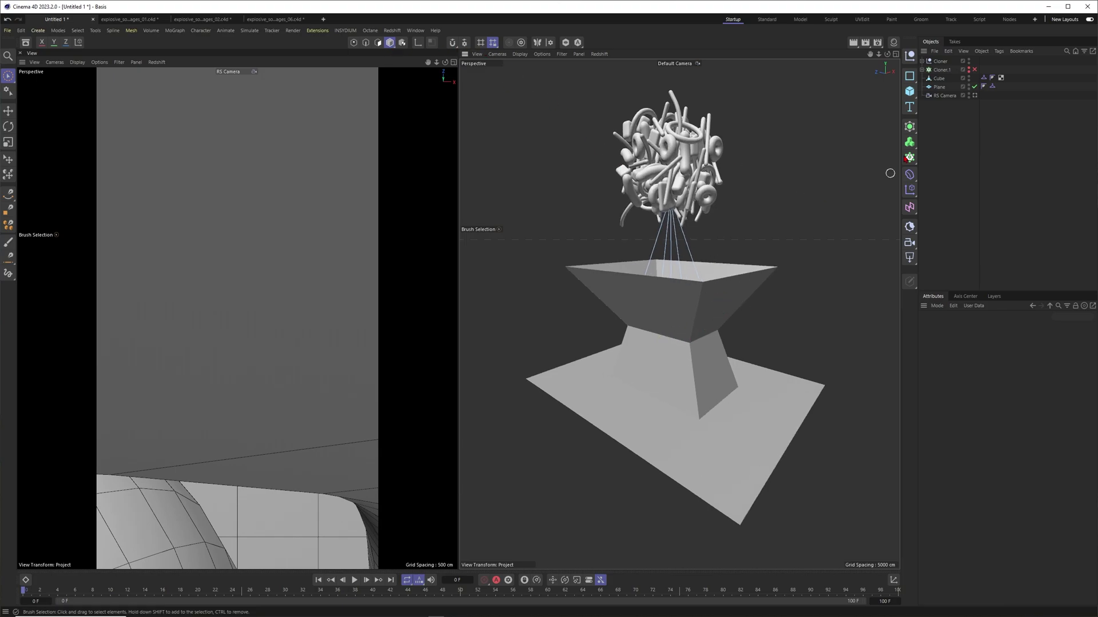
pyautogui.click(939, 79)
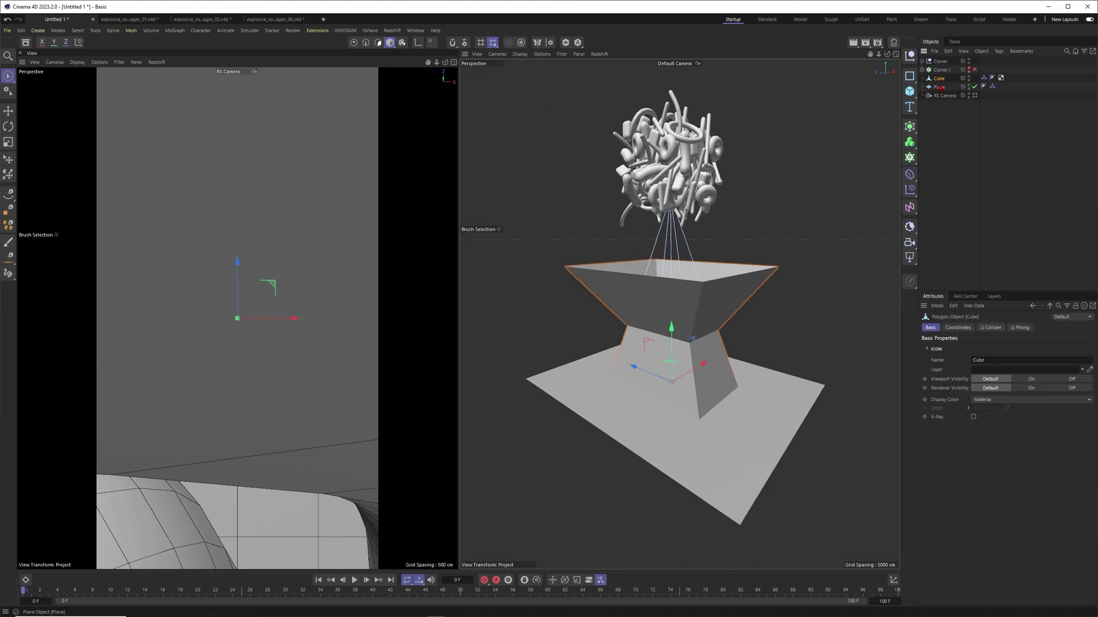
pyautogui.click(917, 136)
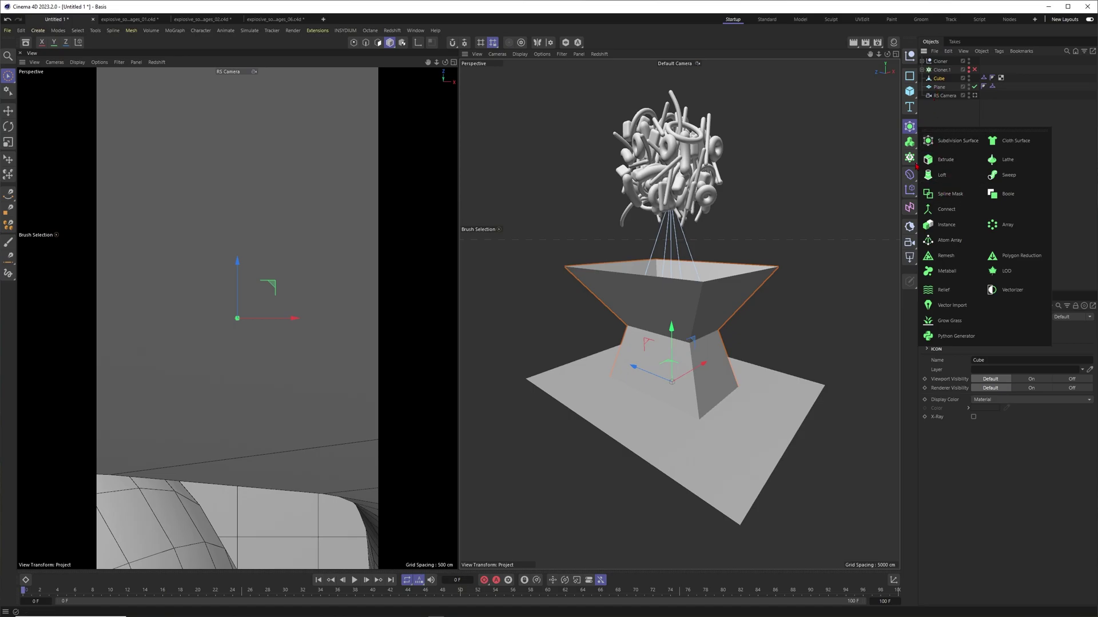
pyautogui.click(952, 241)
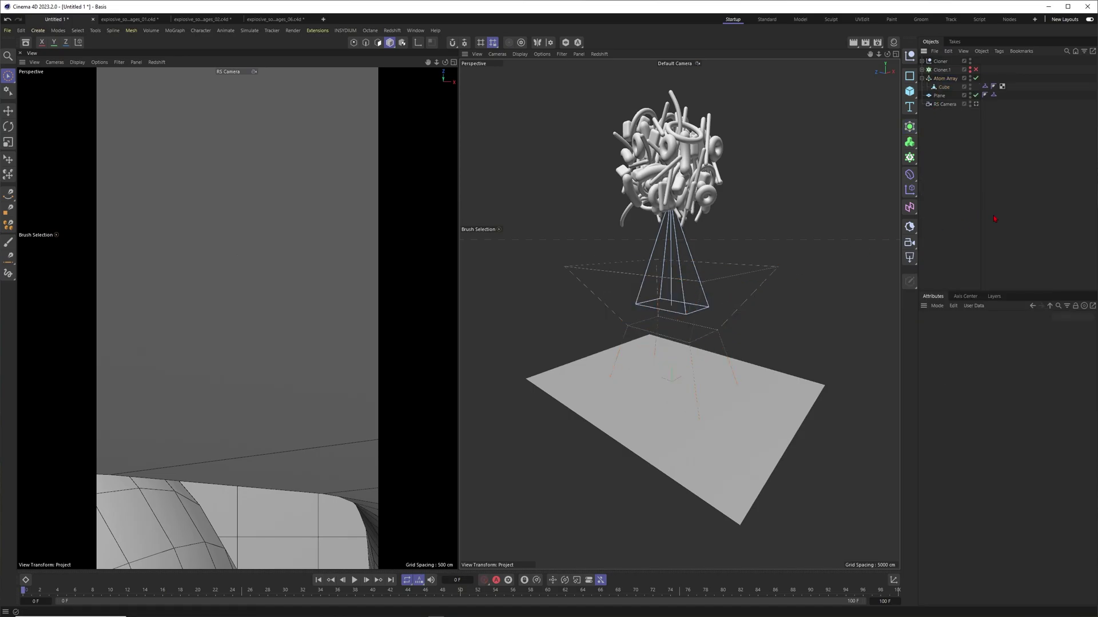
pyautogui.scroll(5, 674, 336)
pyautogui.scroll(-2, 669, 344)
pyautogui.scroll(-3, 674, 321)
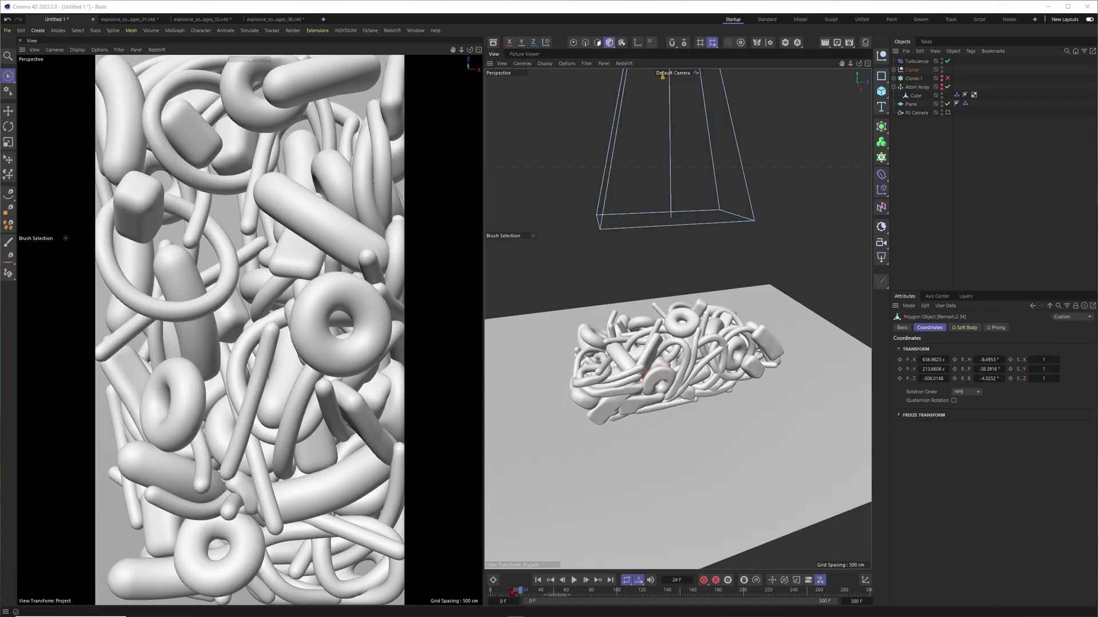
# - Scrub the simulation to frame 13 and examine the piled shapes up close for intersections alongside the project's simulation and collision settings
pyautogui.moveTo(511, 593)
pyautogui.mouseDown()
pyautogui.moveTo(498, 595)
pyautogui.moveTo(524, 598)
pyautogui.moveTo(510, 603)
pyautogui.mouseUp()
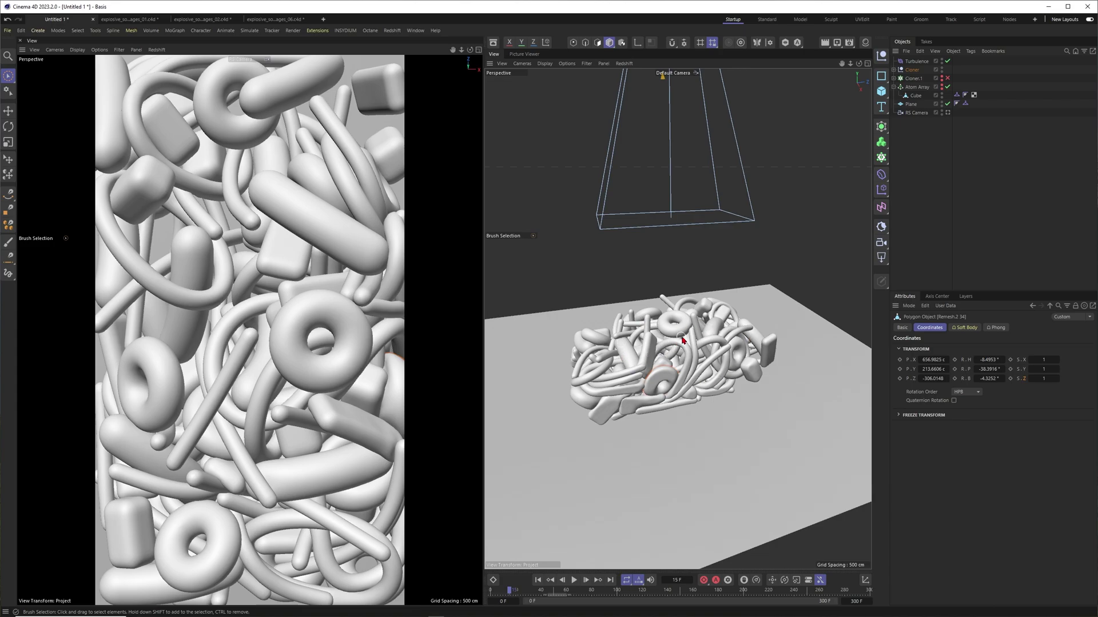
pyautogui.hotkey('ctrl', 'd')
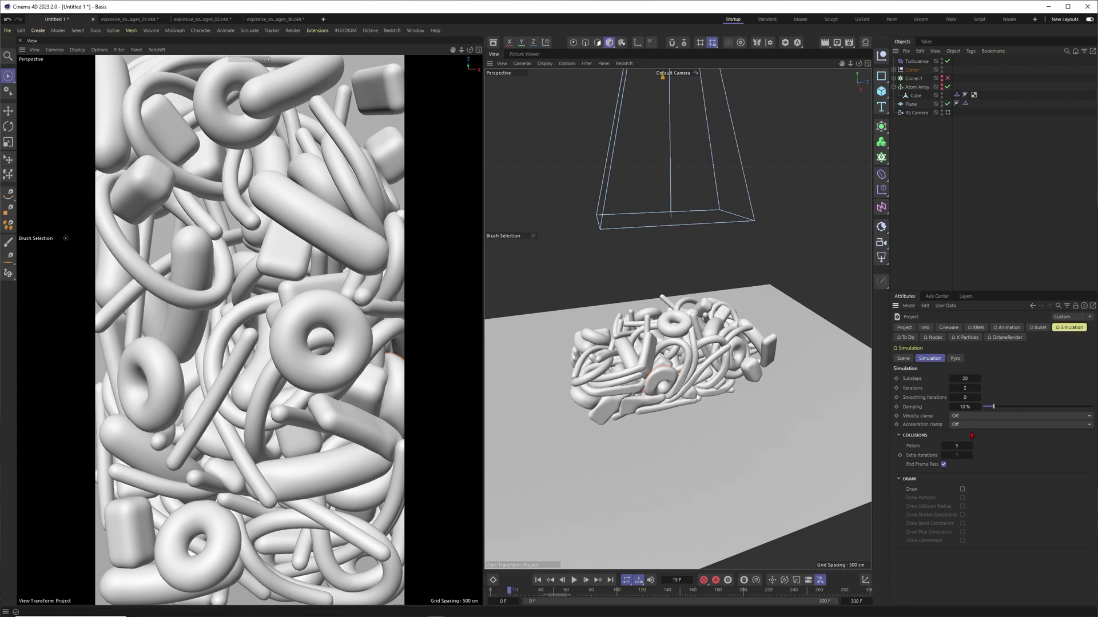
pyautogui.scroll(3, 704, 371)
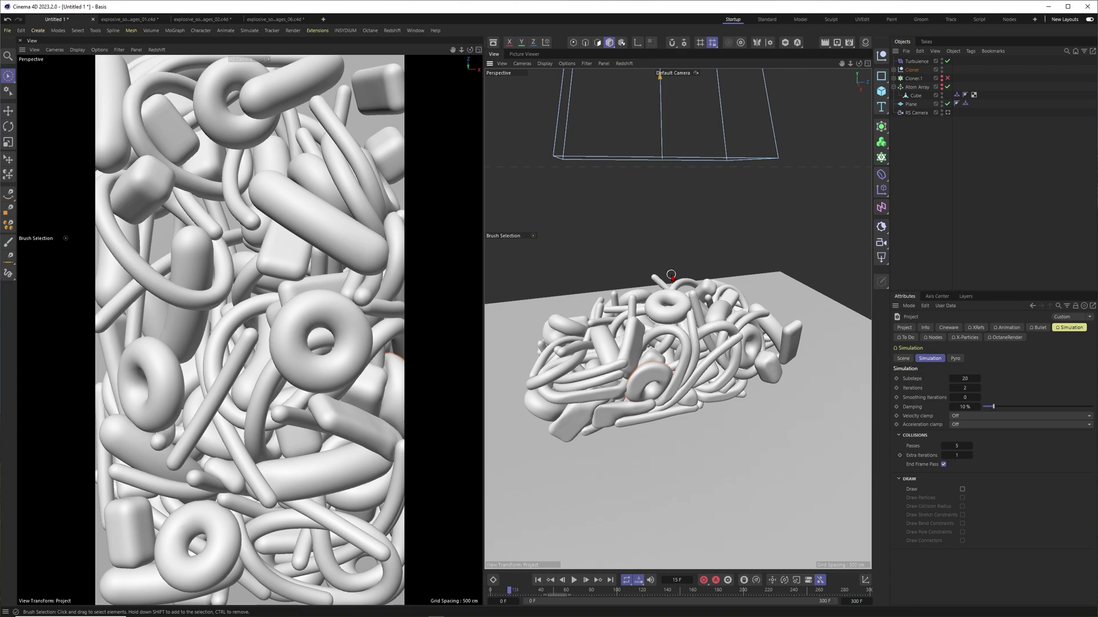
pyautogui.scroll(8, 626, 394)
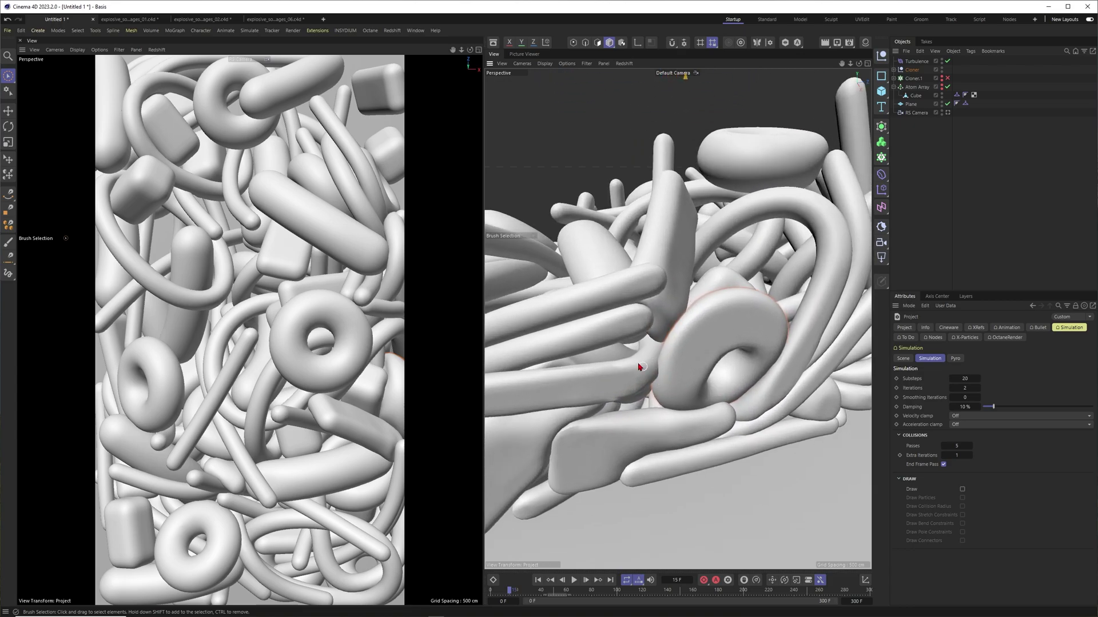
pyautogui.scroll(6, 646, 366)
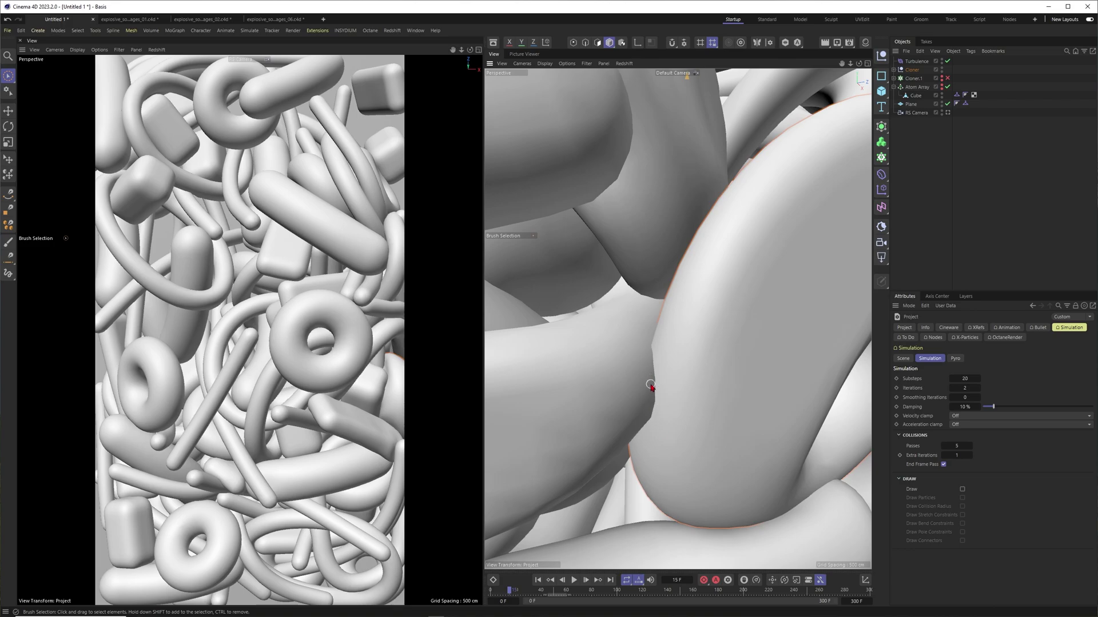
pyautogui.scroll(-12, 653, 397)
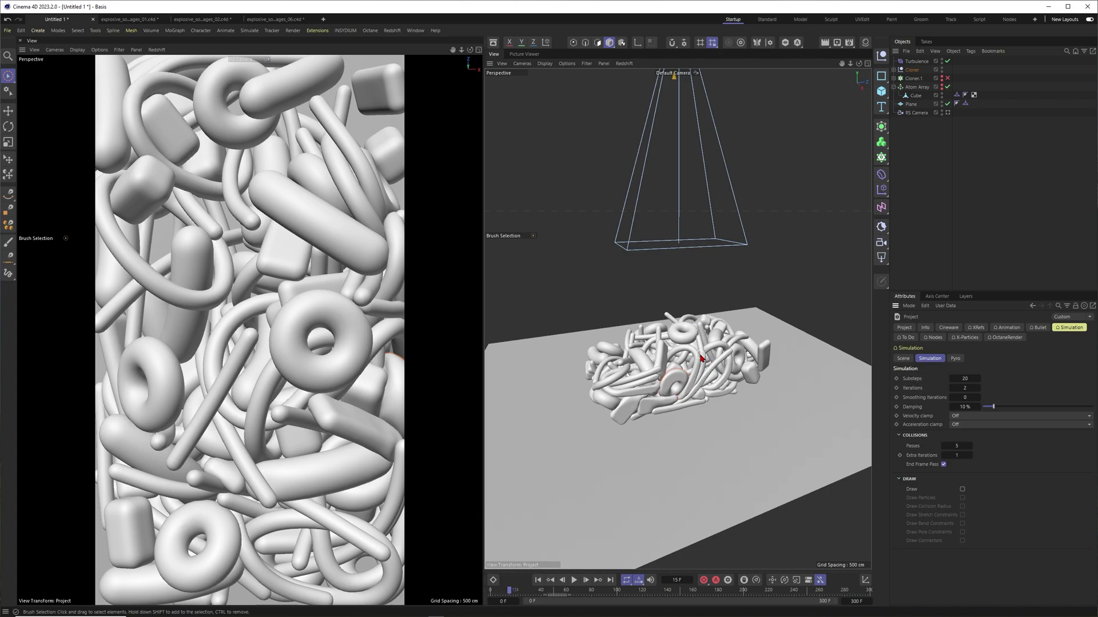
pyautogui.doubleClick(968, 449)
pyautogui.write('2')
pyautogui.scroll(3, 688, 346)
pyautogui.scroll(-1, 713, 366)
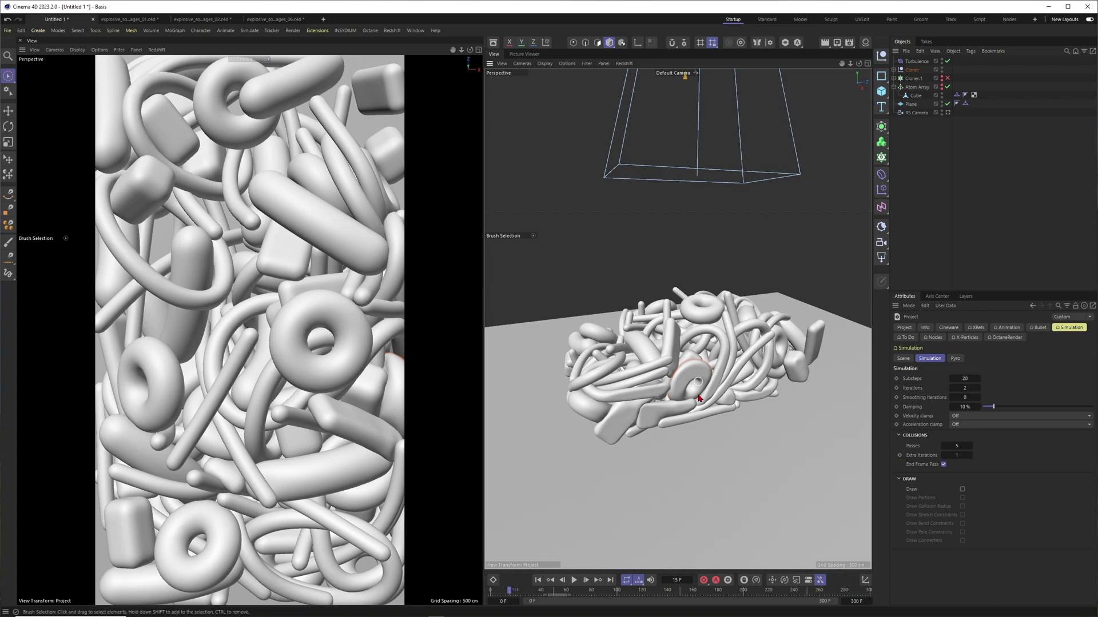
pyautogui.scroll(10, 682, 412)
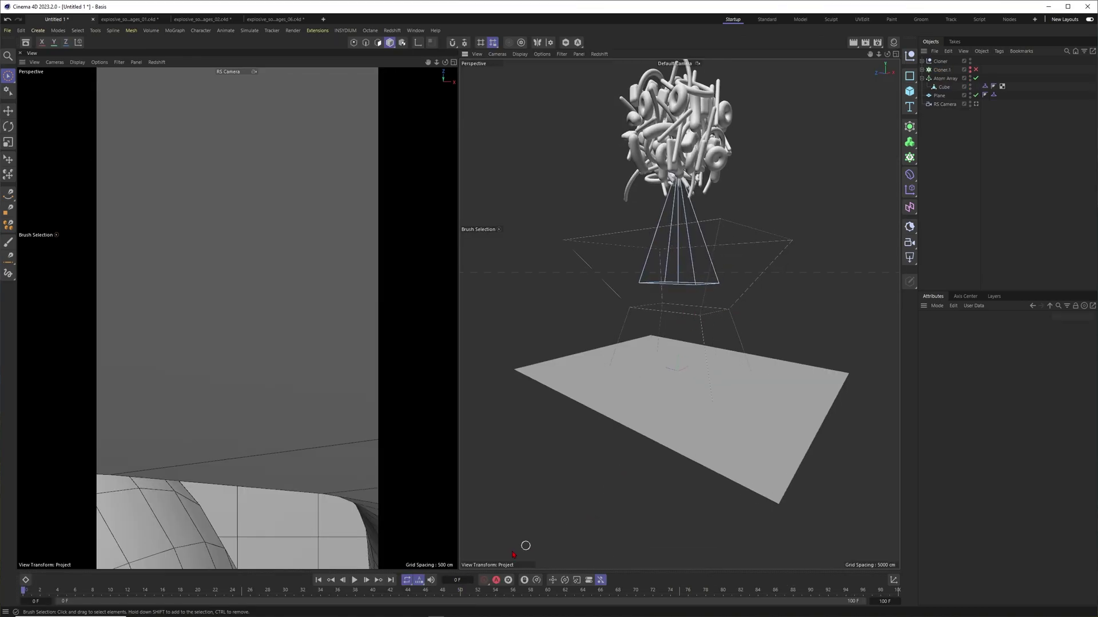
# - Test-play the simulation, extend the timeline's end to frame 500, and play it again
pyautogui.click(354, 580)
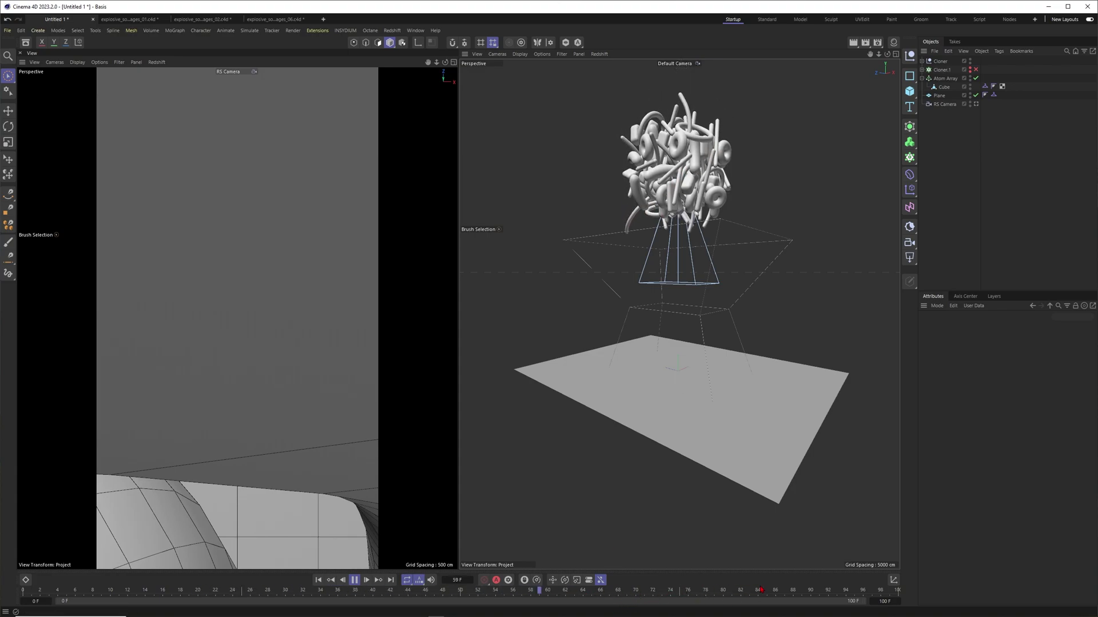
pyautogui.click(354, 580)
pyautogui.click(883, 602)
pyautogui.write('500')
pyautogui.press('Return')
pyautogui.click(354, 579)
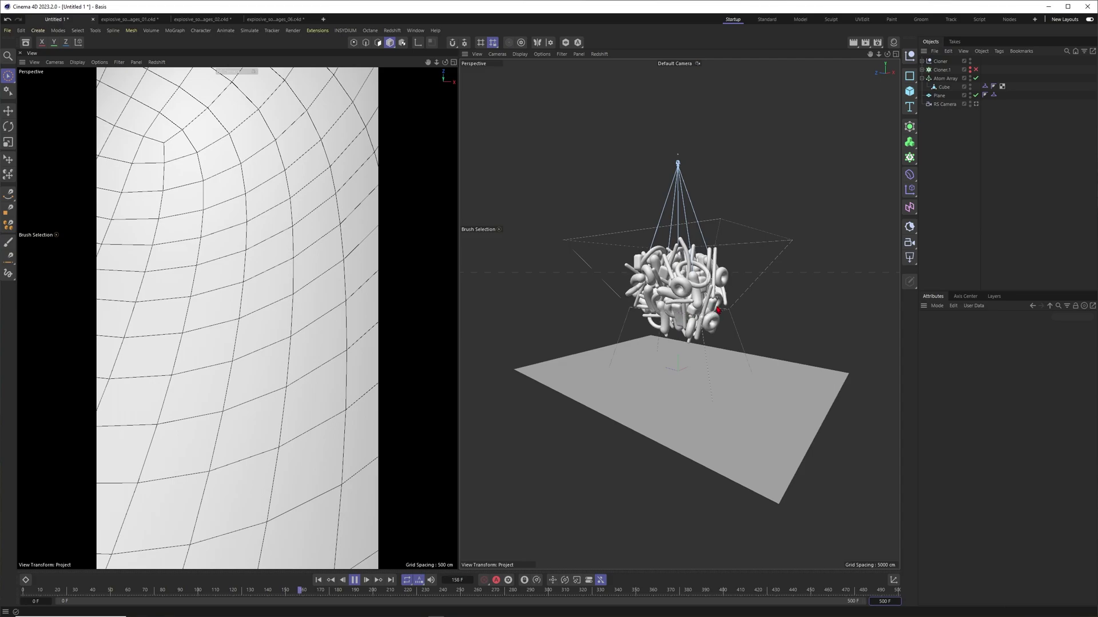
# - Pause the simulation at intervals and examine up close how the shapes drop out of the funnel
pyautogui.click(354, 580)
pyautogui.scroll(10, 562, 315)
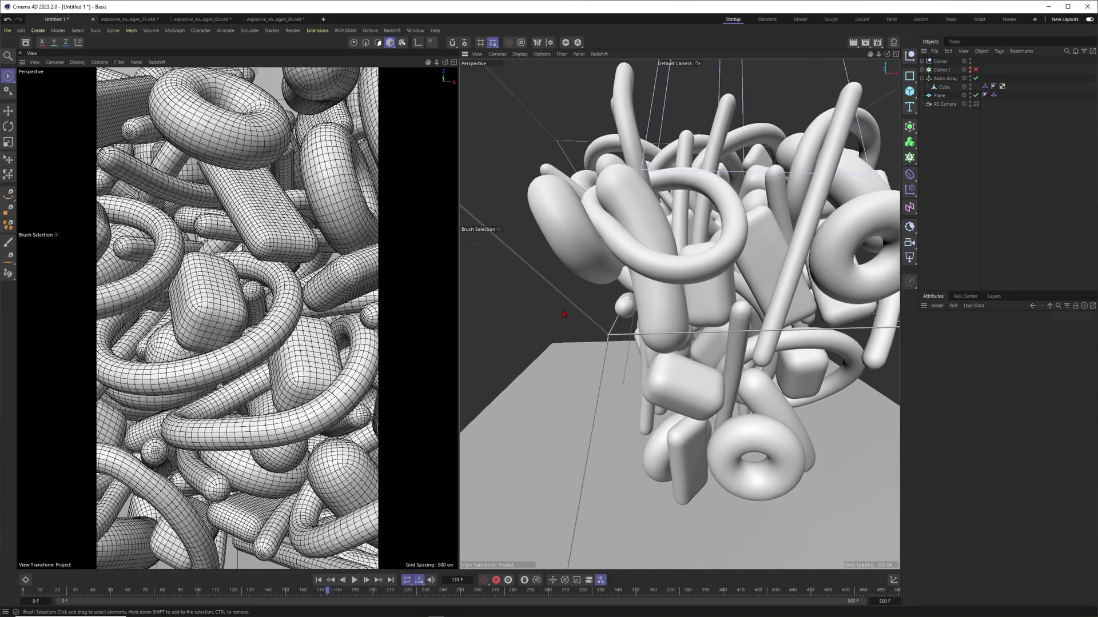
pyautogui.scroll(-10, 562, 315)
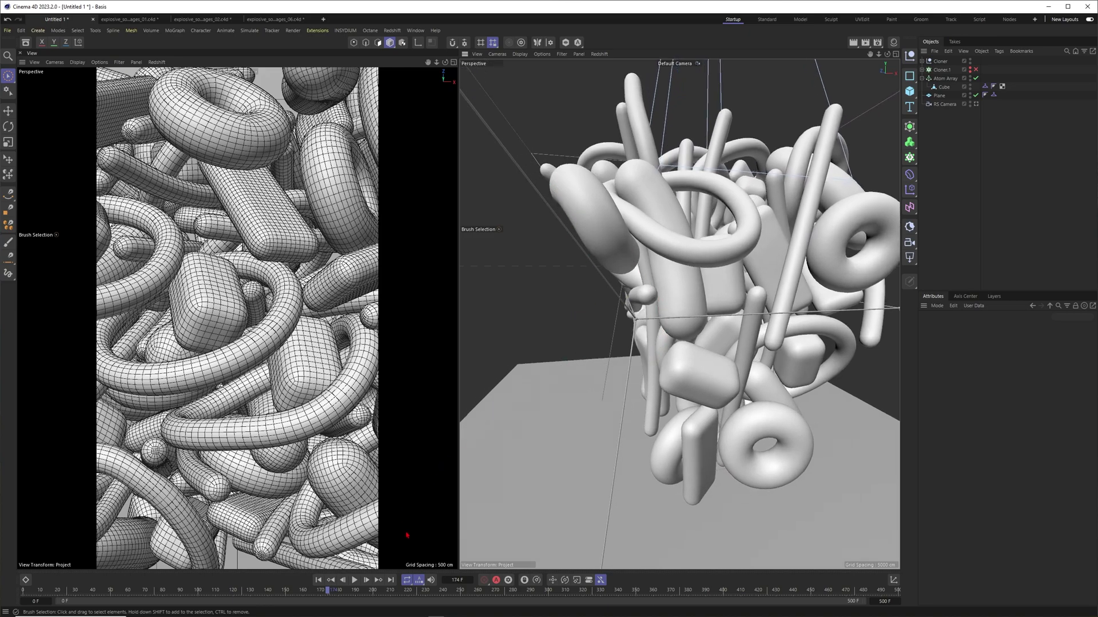
pyautogui.press('space')
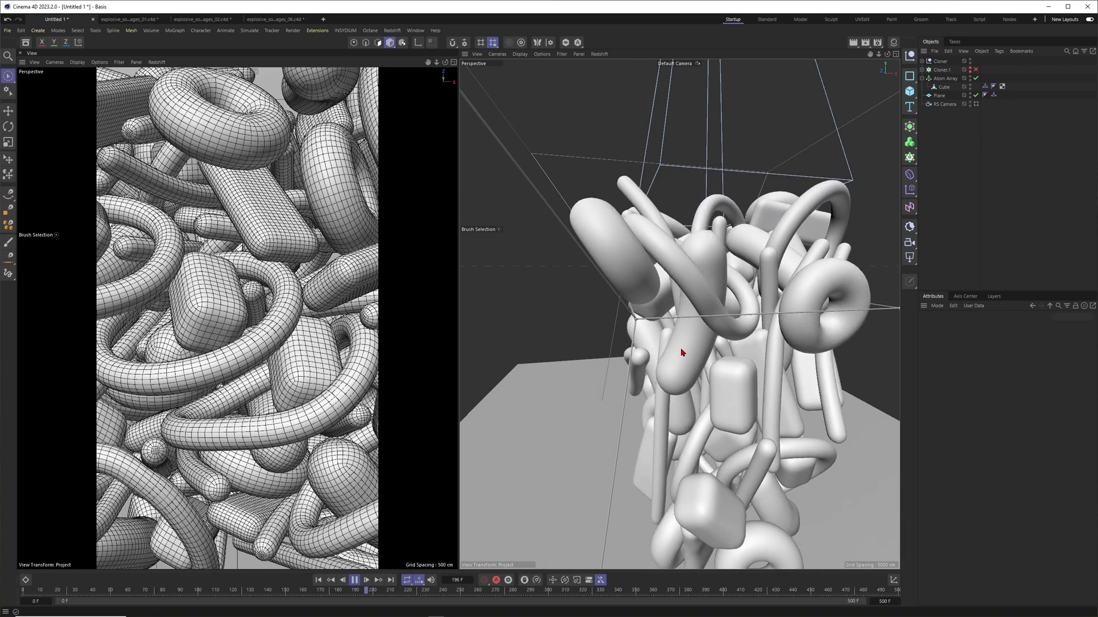
pyautogui.click(354, 580)
pyautogui.keyDown('alt'); pyautogui.moveTo(720, 420); pyautogui.dragTo(664, 316, button='middle'); pyautogui.keyUp('alt')
pyautogui.scroll(-5, 652, 311)
pyautogui.keyDown('alt'); pyautogui.moveTo(647, 308); pyautogui.dragTo(682, 312); pyautogui.keyUp('alt')
# - Run the simulation until the shapes pile up on the floor plane, stopping at frame 405
pyautogui.click(355, 580)
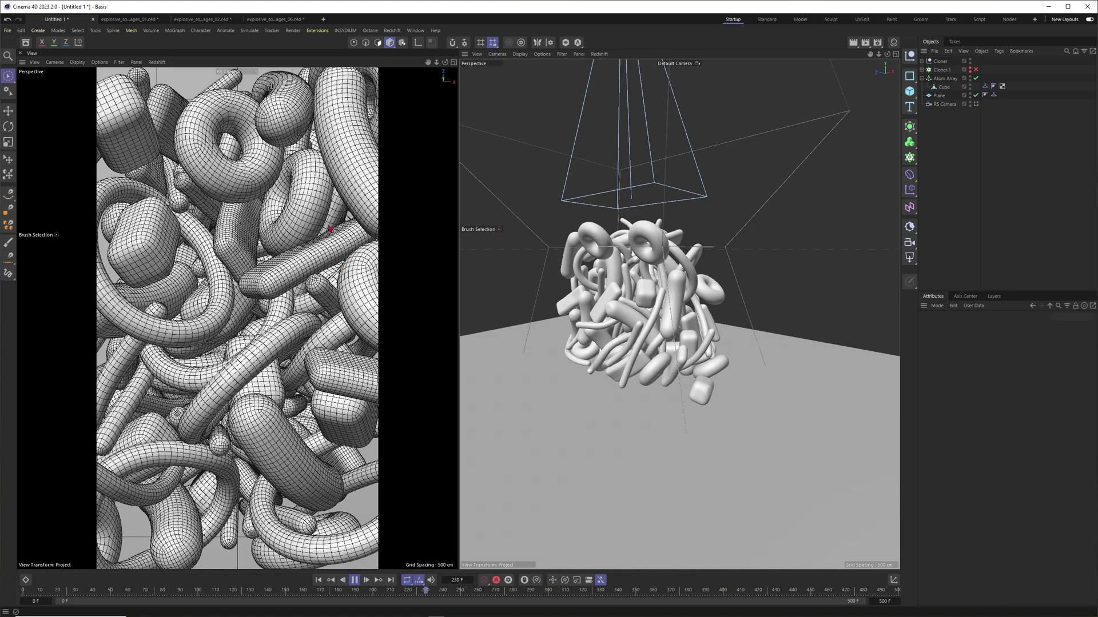
pyautogui.click(264, 252)
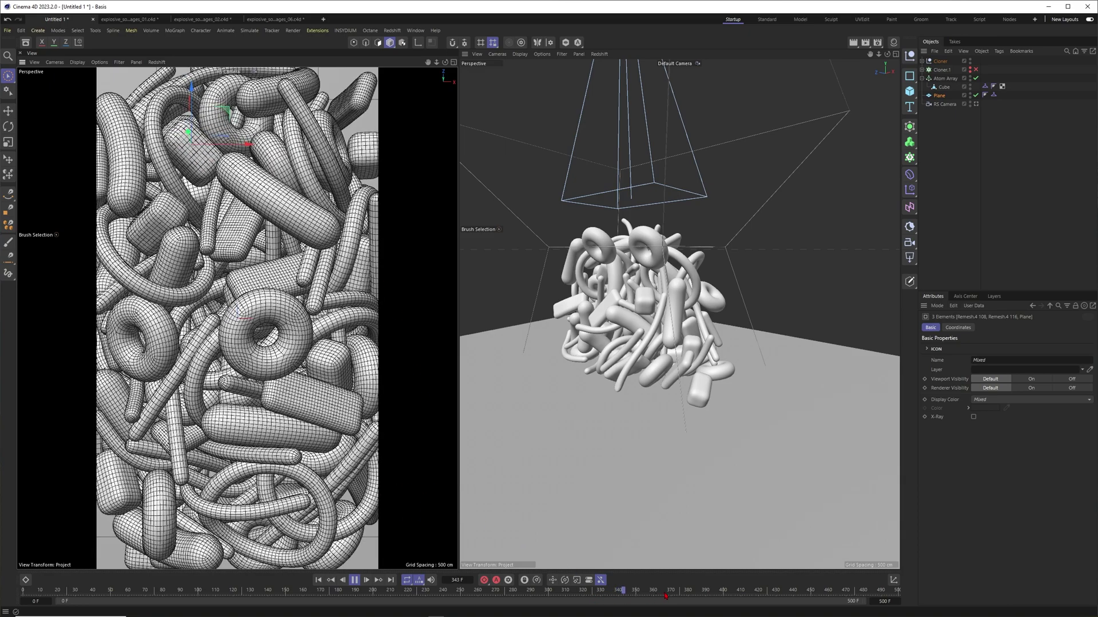
pyautogui.click(816, 287)
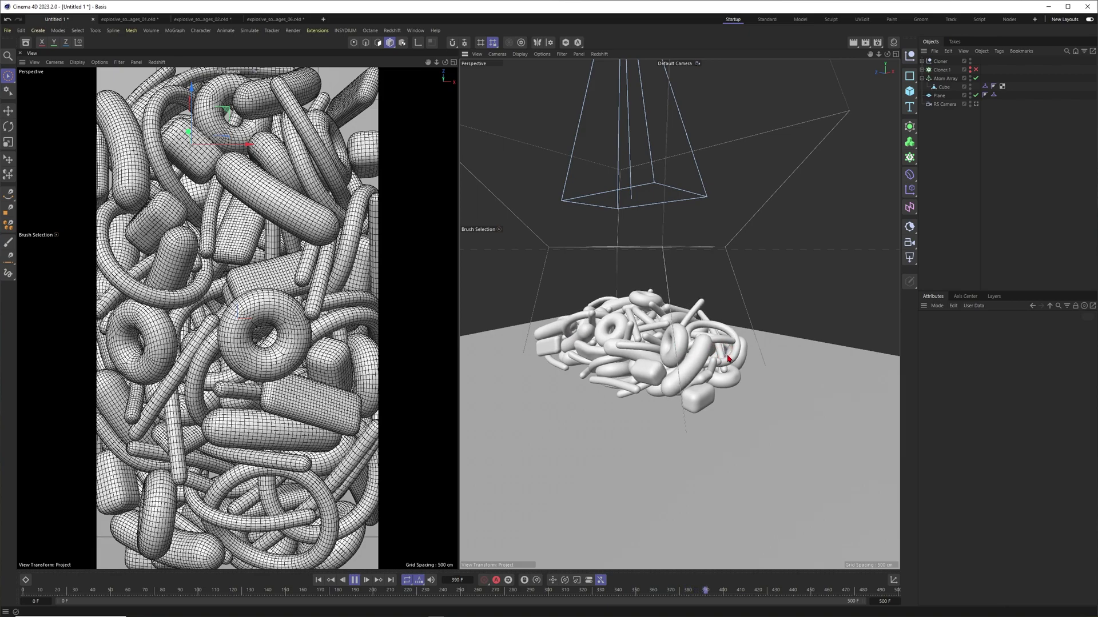
pyautogui.click(355, 580)
pyautogui.moveTo(680, 335)
pyautogui.keyDown('alt'); pyautogui.mouseDown()
pyautogui.moveTo(616, 326)
pyautogui.moveTo(682, 345)
pyautogui.moveTo(674, 311)
pyautogui.mouseUp(); pyautogui.keyUp('alt')
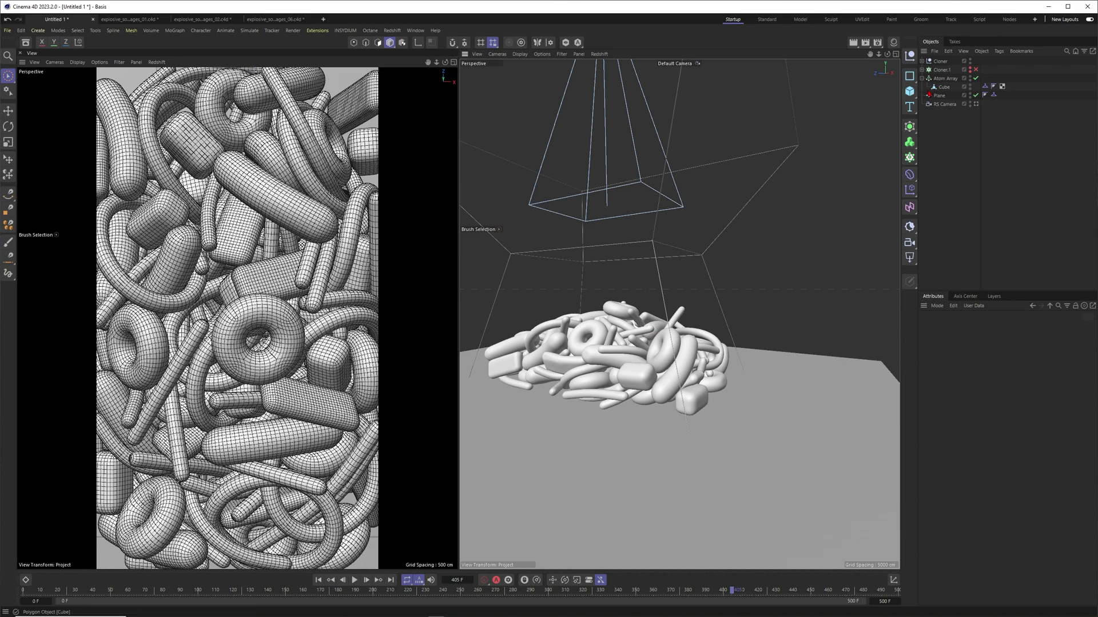
# - Select the soft body tags of all Remesh objects in the Cloner group and set their current shape as the initial state
pyautogui.click(921, 60)
pyautogui.click(996, 86)
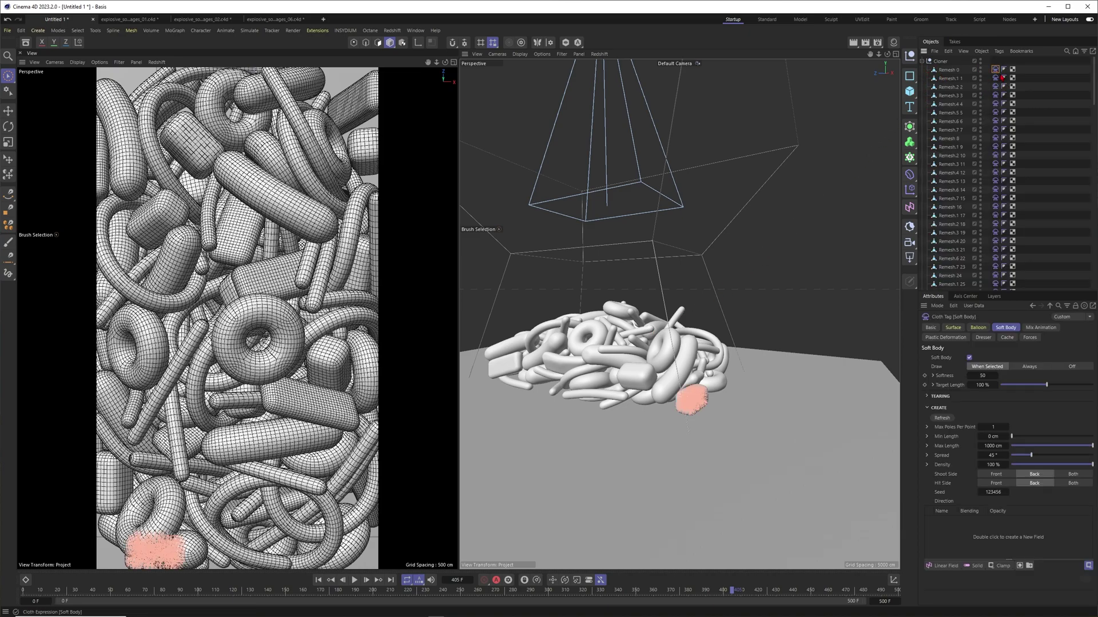
pyautogui.moveTo(1091, 95); pyautogui.dragTo(1090, 243)
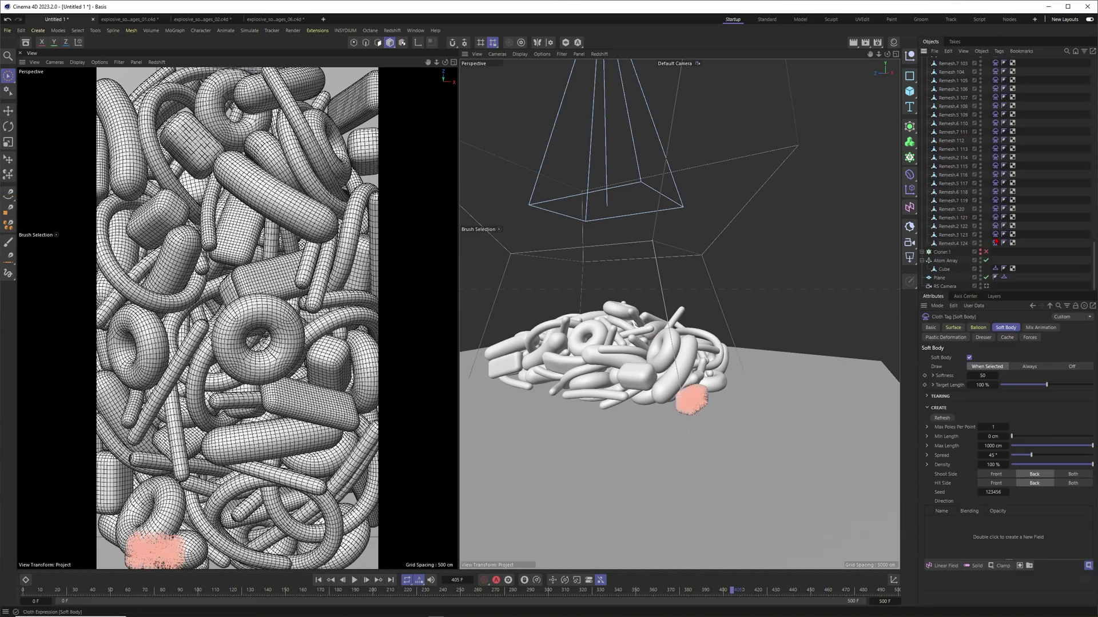
pyautogui.keyDown('shift'); pyautogui.click(995, 243); pyautogui.keyUp('shift')
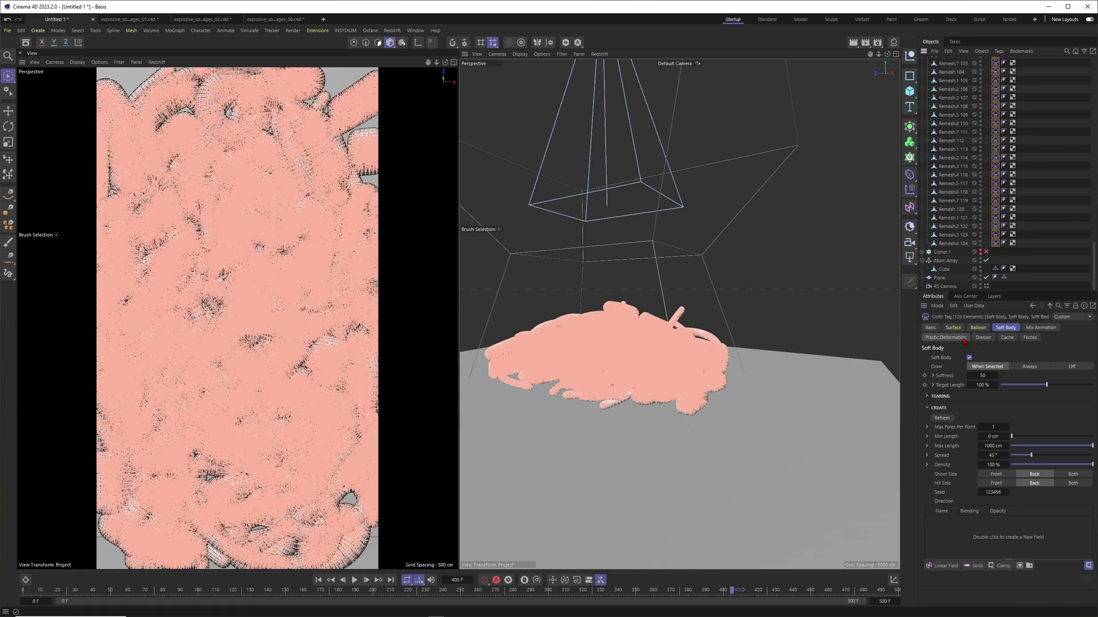
pyautogui.click(983, 338)
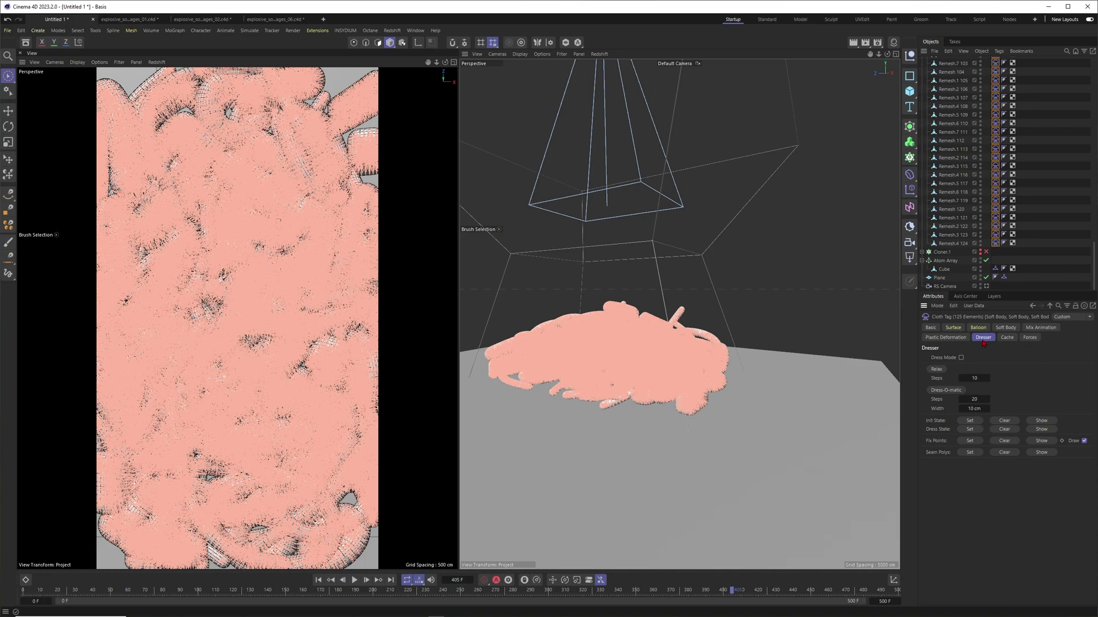
pyautogui.click(970, 423)
pyautogui.click(1040, 246)
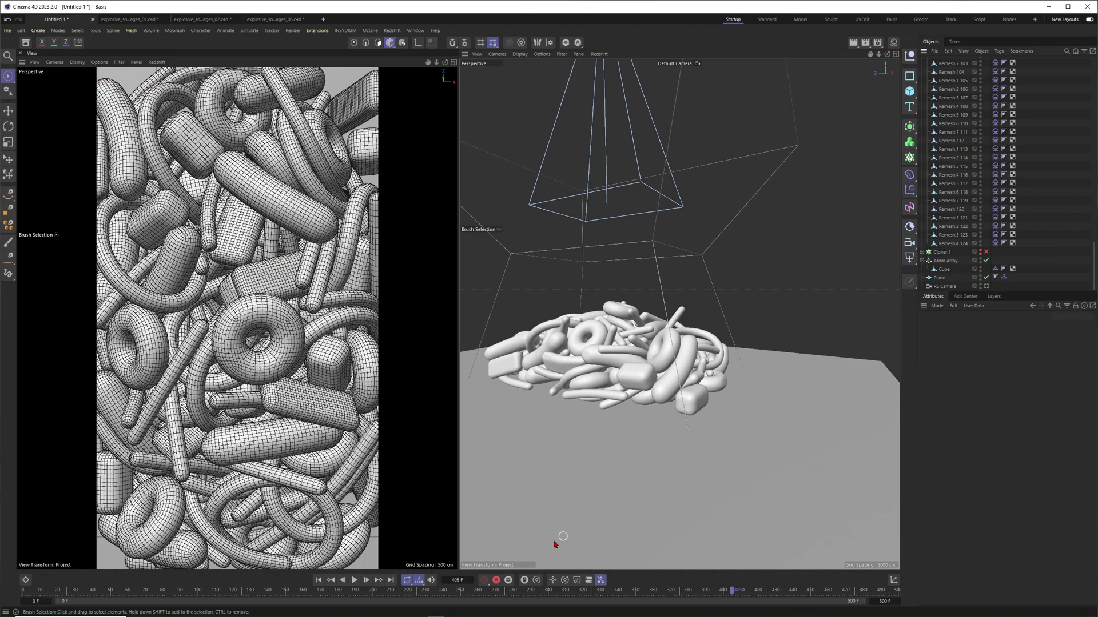
# - Rewind to the first frame and replay the simulation briefly to check the piled shapes' starting state
pyautogui.click(318, 579)
pyautogui.click(354, 580)
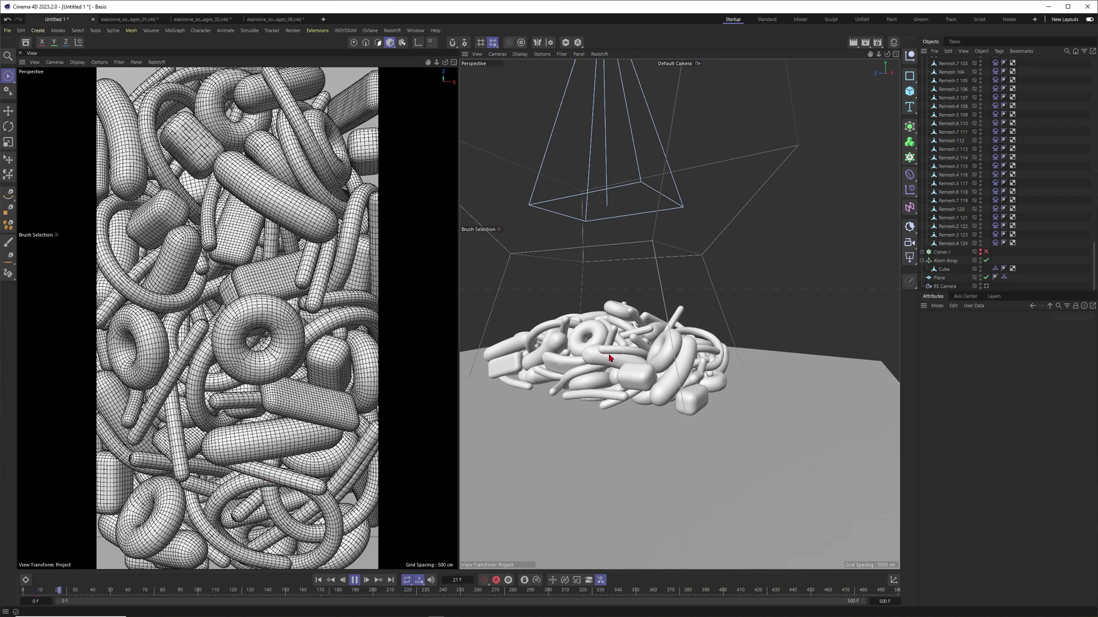
pyautogui.press('F8')
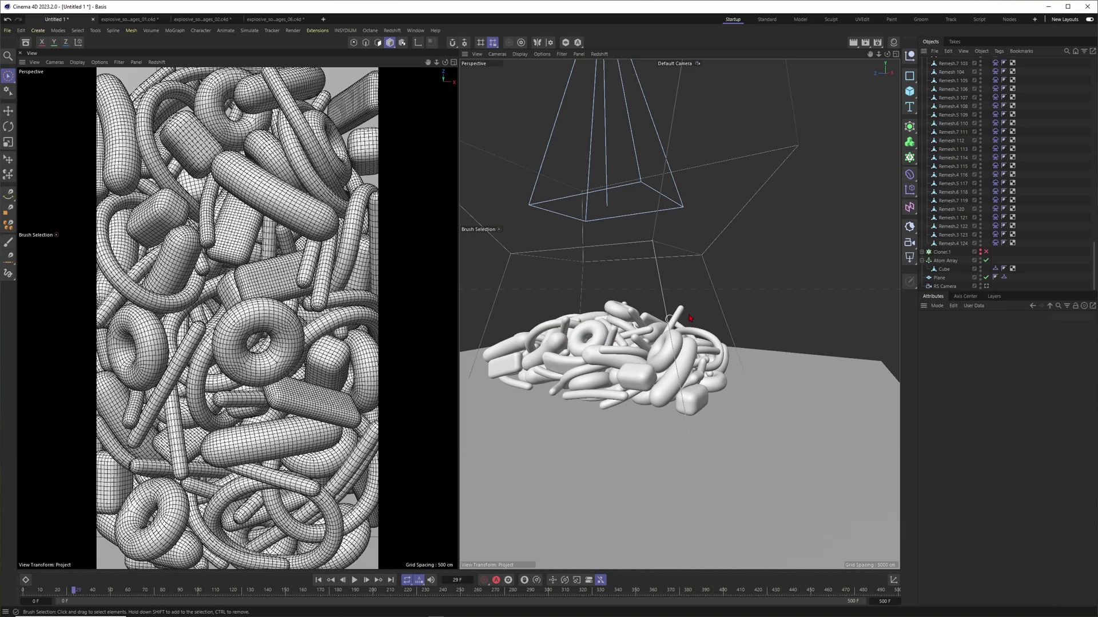
# - Examine the pile from several angles, along with the Turbulence object's settings and the available simulation forces
pyautogui.click(987, 287)
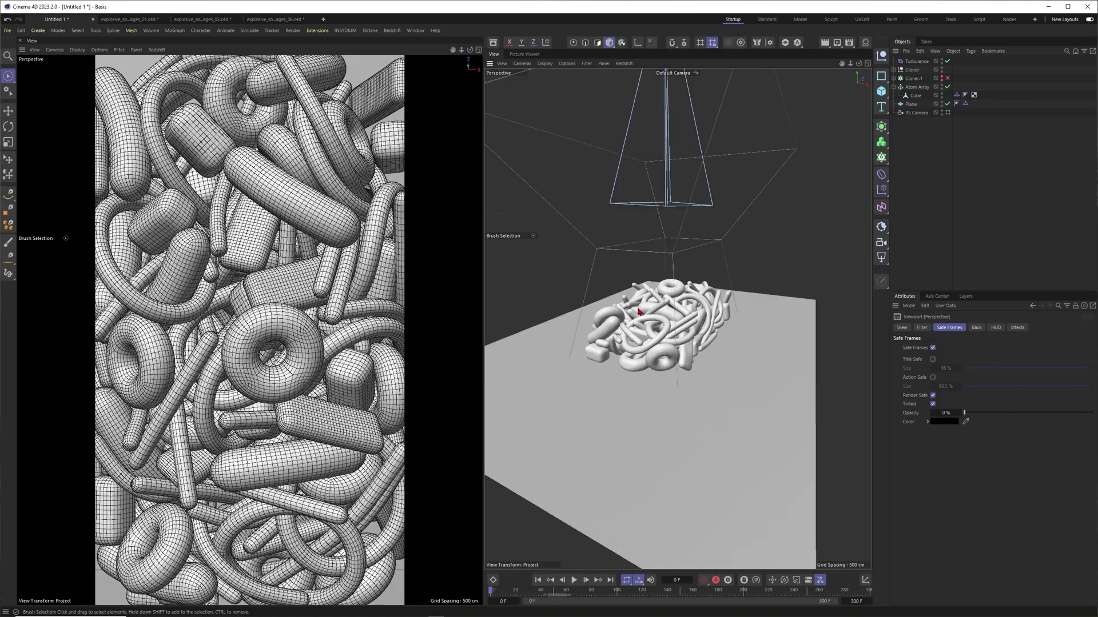
pyautogui.keyDown('alt'); pyautogui.moveTo(578, 343); pyautogui.dragTo(622, 289); pyautogui.keyUp('alt')
pyautogui.moveTo(650, 290)
pyautogui.keyDown('alt'); pyautogui.mouseDown(button='right')
pyautogui.moveTo(716, 302)
pyautogui.moveTo(680, 312)
pyautogui.moveTo(630, 292)
pyautogui.mouseUp(button='right'); pyautogui.keyUp('alt')
pyautogui.keyDown('alt'); pyautogui.moveTo(631, 292); pyautogui.dragTo(659, 307, button='middle'); pyautogui.keyUp('alt')
pyautogui.keyDown('alt'); pyautogui.moveTo(681, 328); pyautogui.dragTo(711, 314); pyautogui.keyUp('alt')
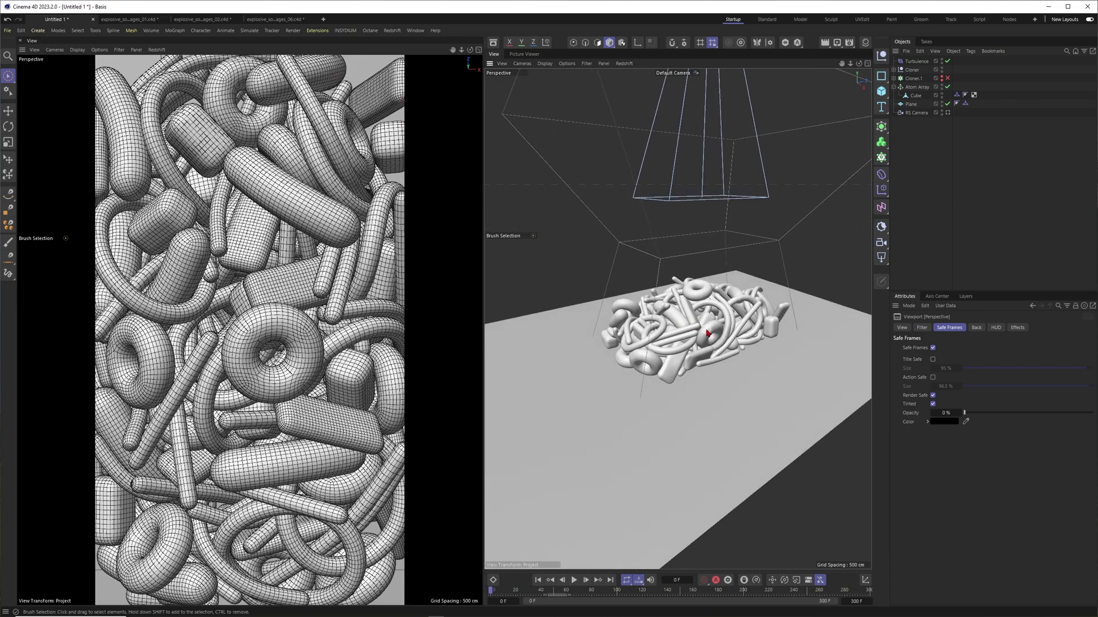
pyautogui.click(918, 62)
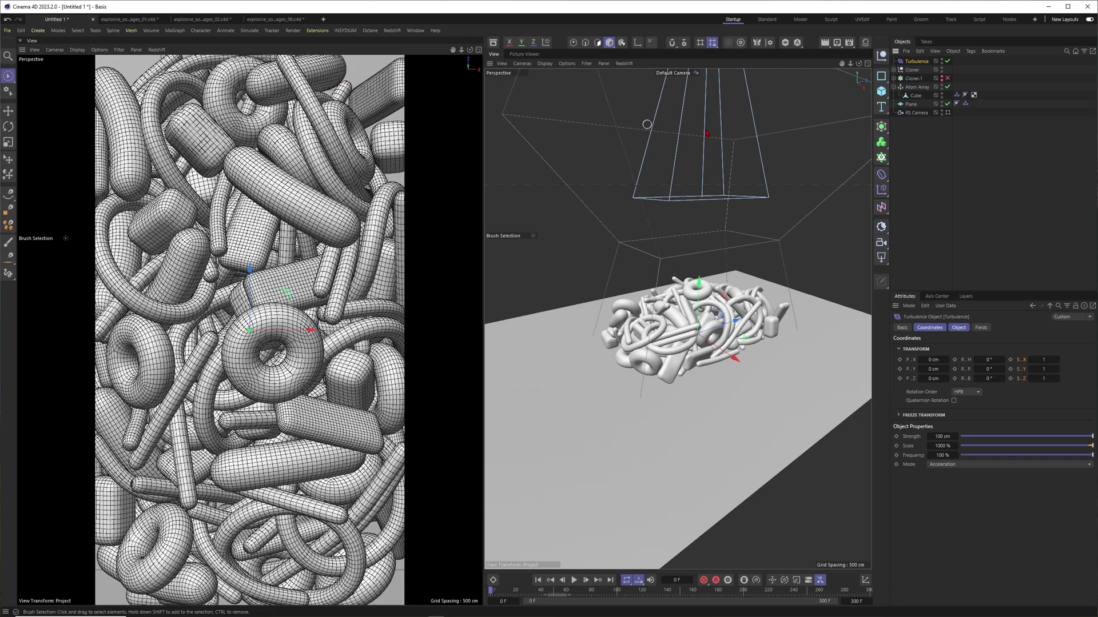
pyautogui.click(250, 31)
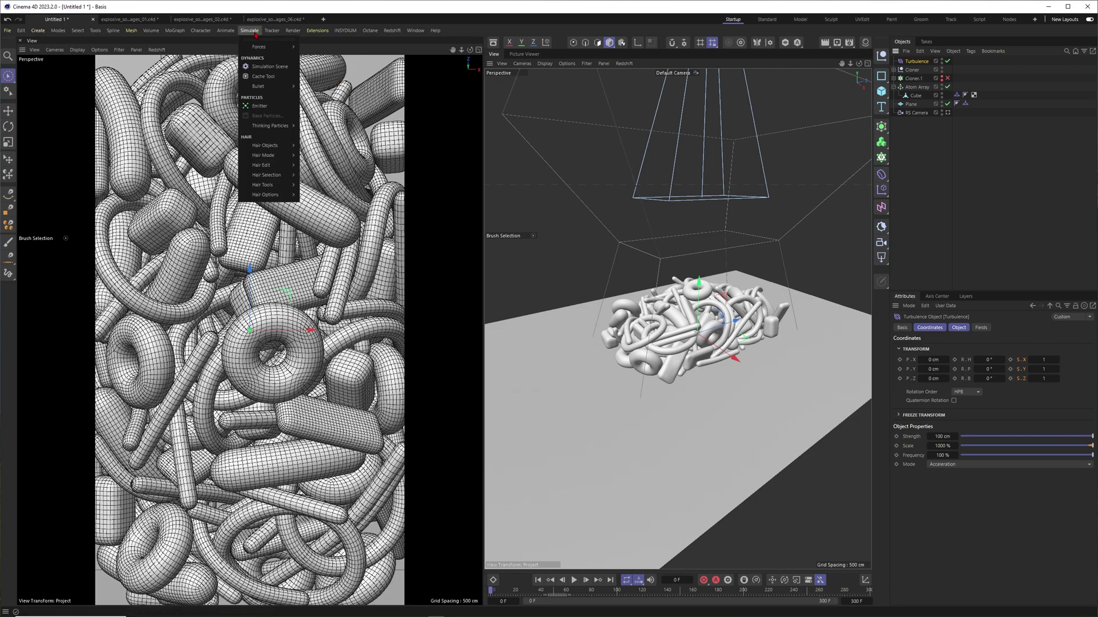
pyautogui.moveTo(263, 46)
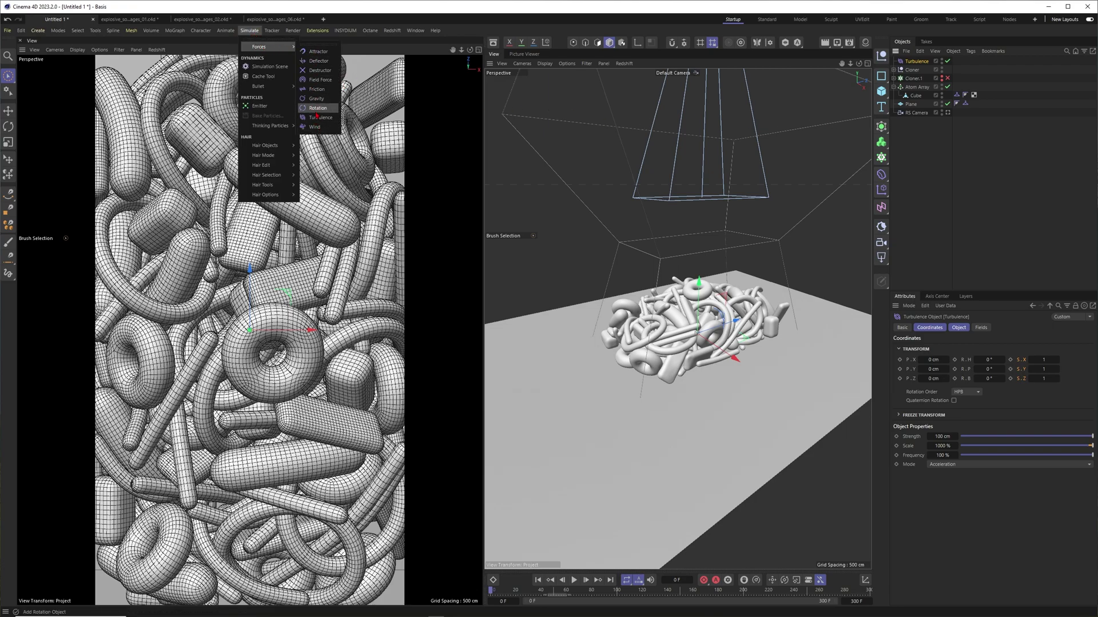
pyautogui.click(948, 146)
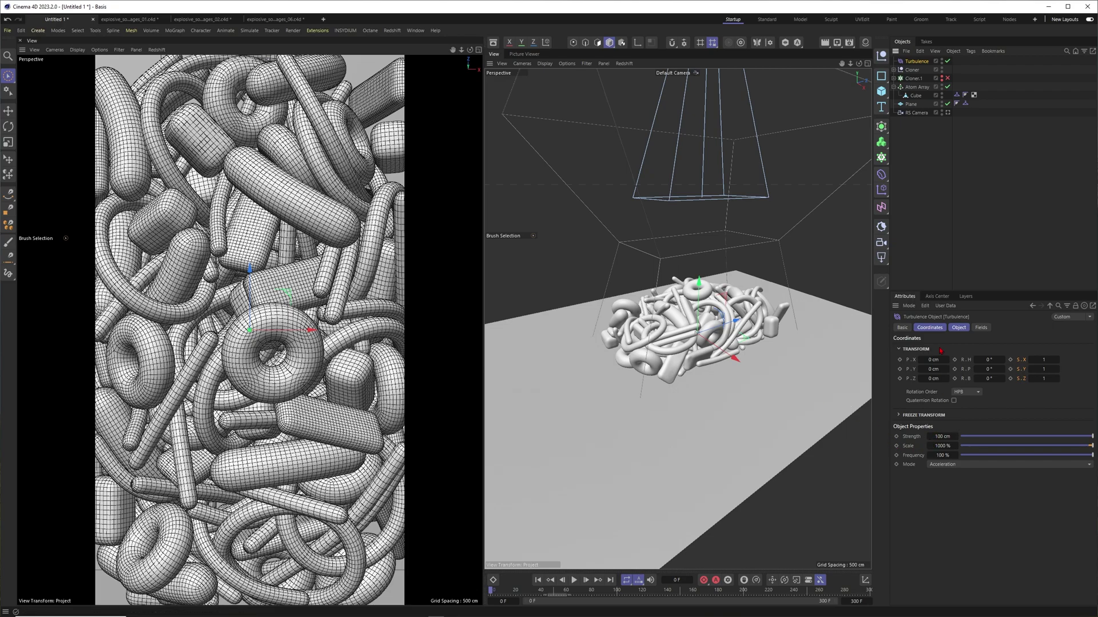
pyautogui.click(937, 258)
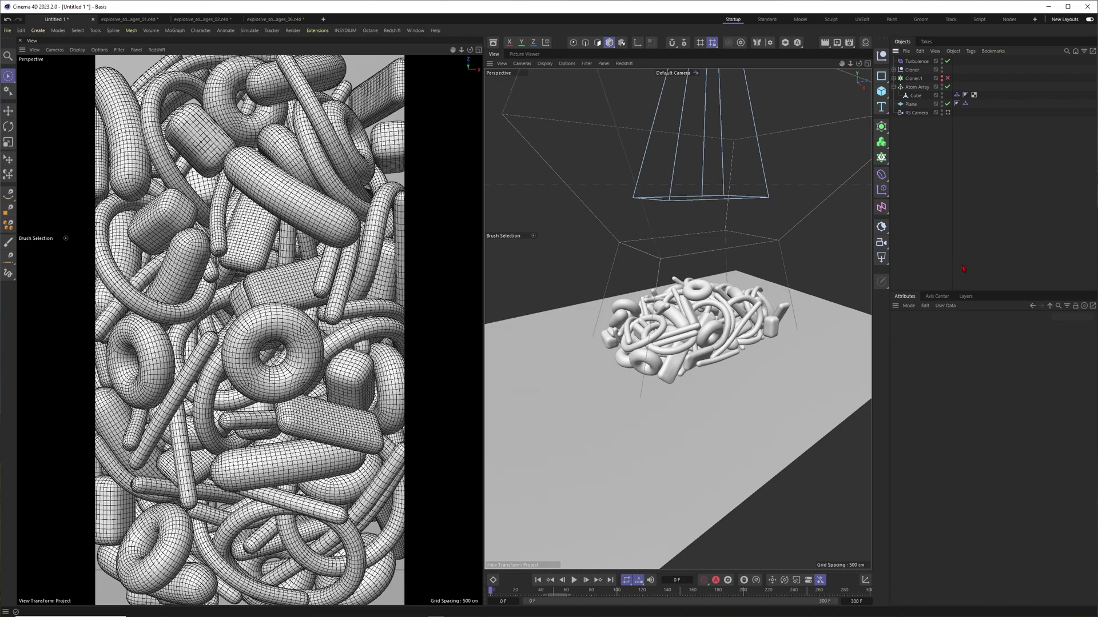
# - In the project's simulation settings, set the damping to 10% and the collision passes to 5
pyautogui.hotkey('ctrl', 'd')
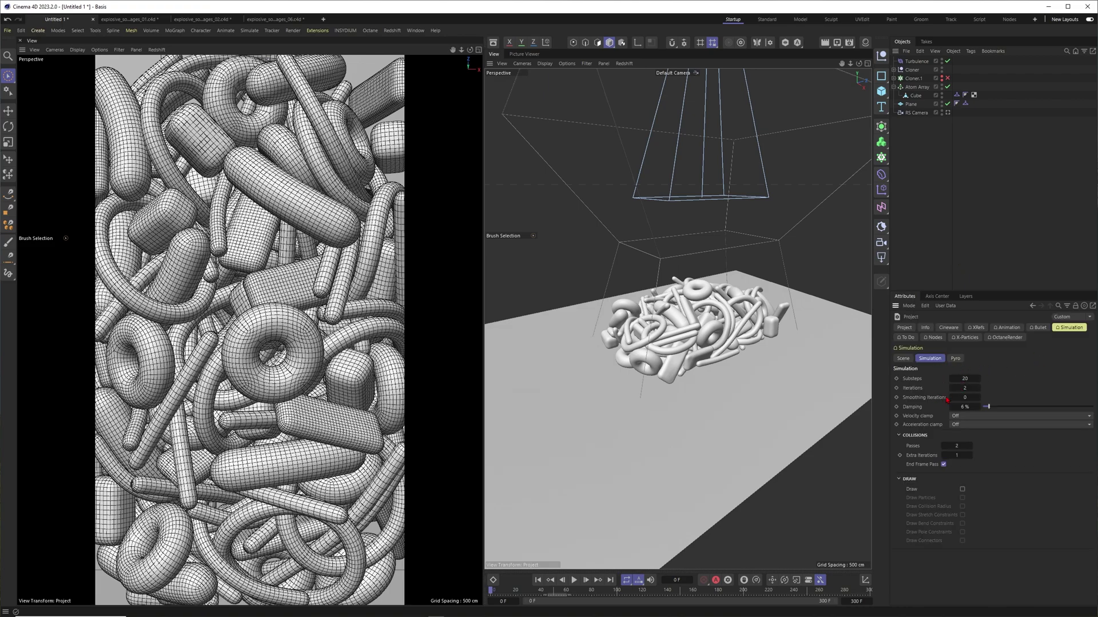
pyautogui.rightClick(978, 390)
pyautogui.scroll(3, 746, 331)
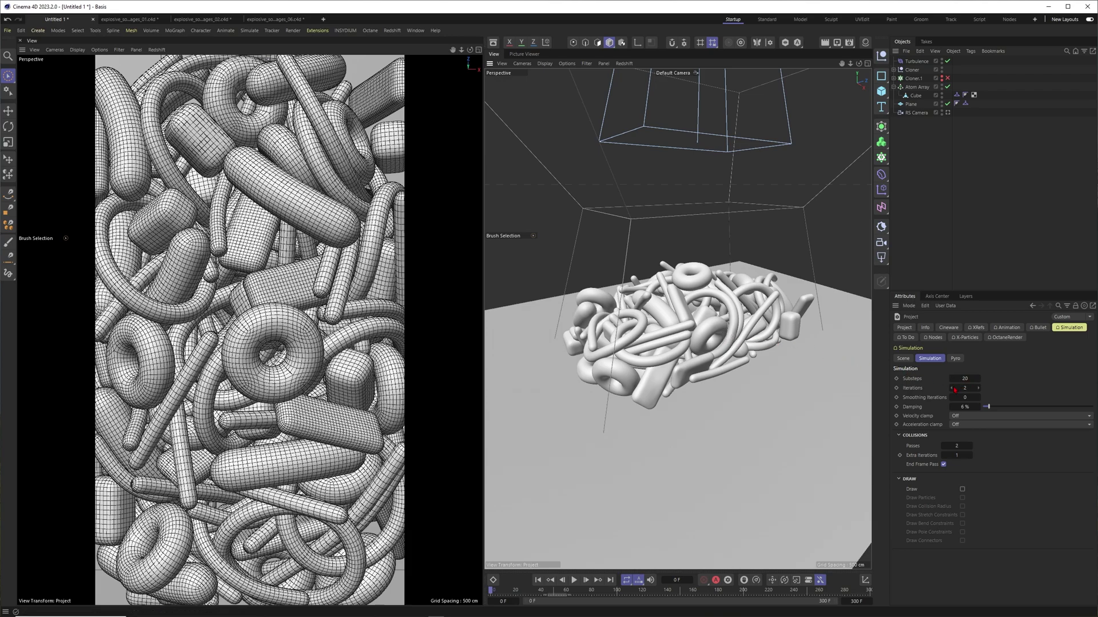
pyautogui.doubleClick(955, 407)
pyautogui.write('10')
pyautogui.moveTo(969, 455); pyautogui.dragTo(966, 464)
pyautogui.doubleClick(951, 449)
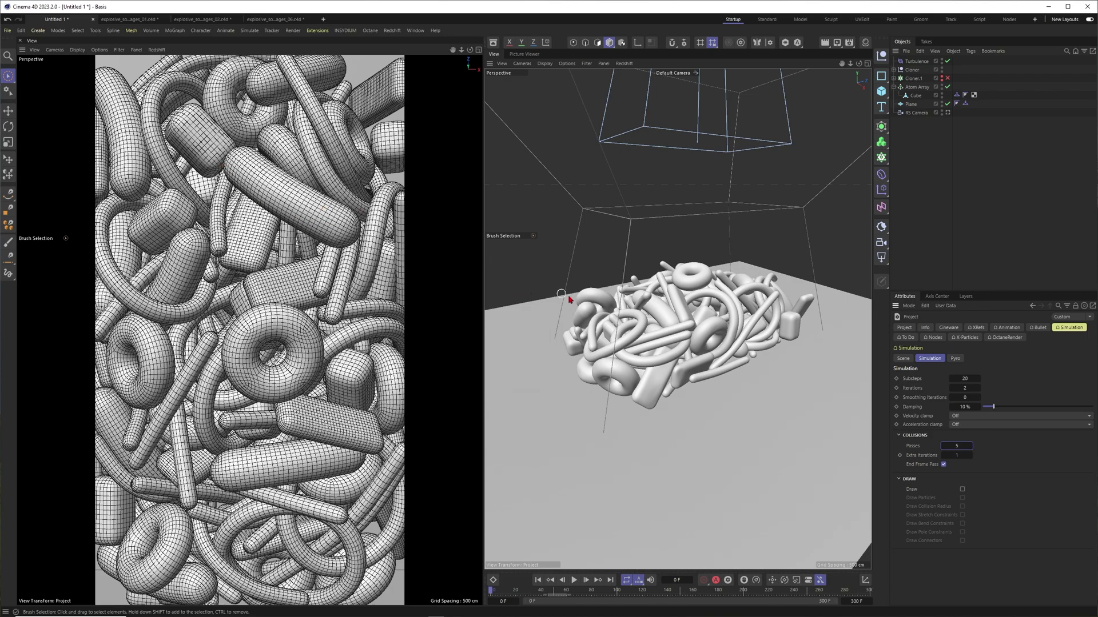
# - Select the soft body tags of all Remesh objects and set their surface thickness to 0.1 cm
pyautogui.click(894, 70)
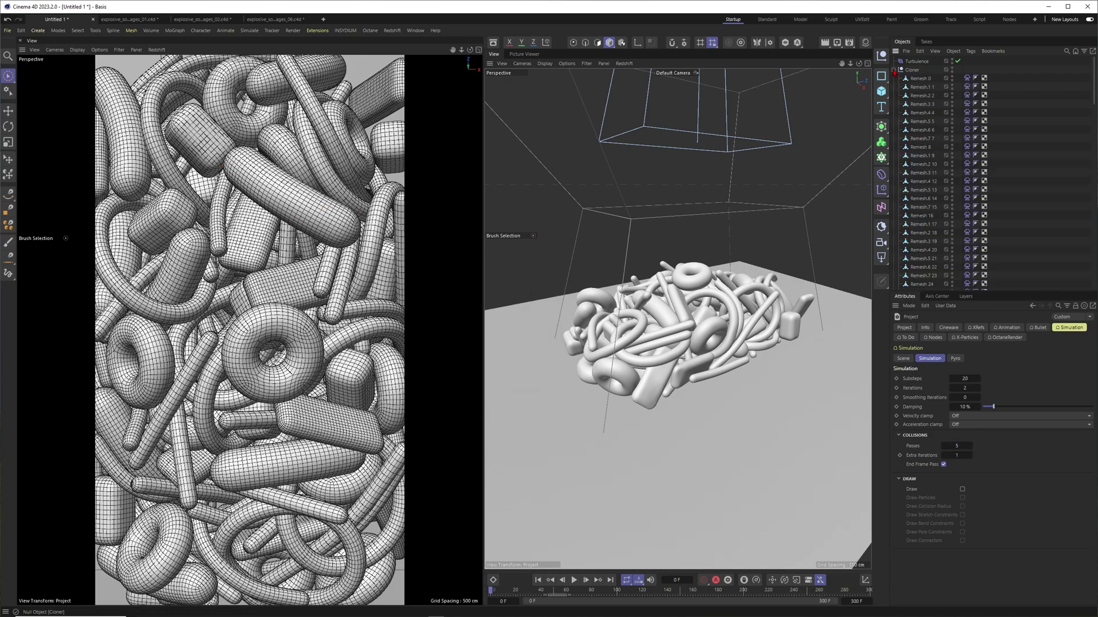
pyautogui.click(967, 78)
pyautogui.moveTo(1094, 86); pyautogui.dragTo(1093, 273)
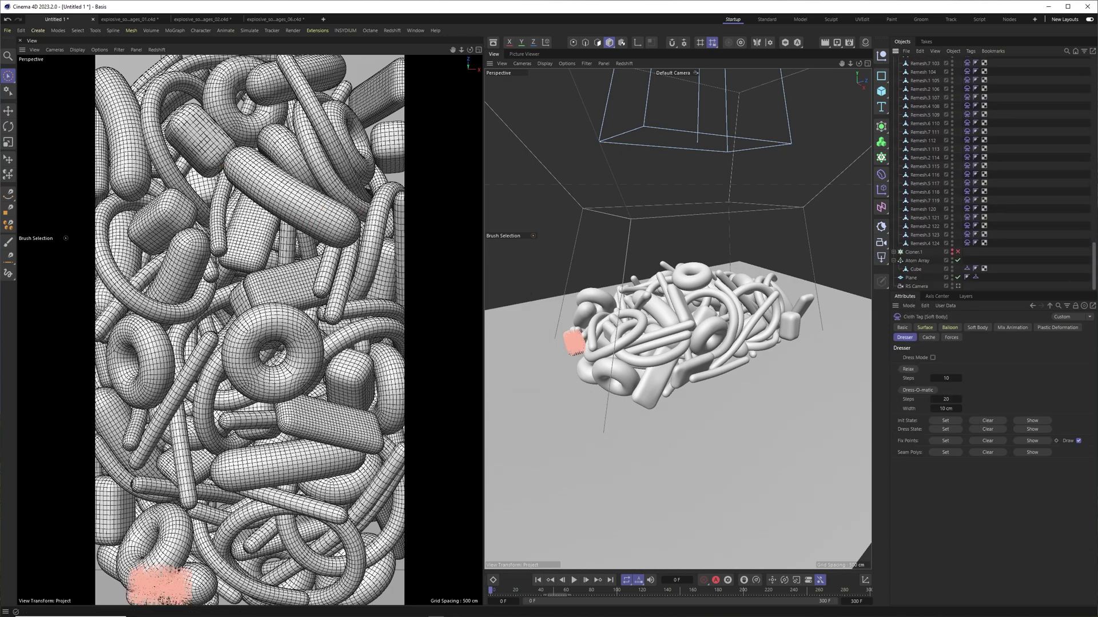
pyautogui.keyDown('shift'); pyautogui.click(967, 244); pyautogui.keyUp('shift')
pyautogui.click(978, 328)
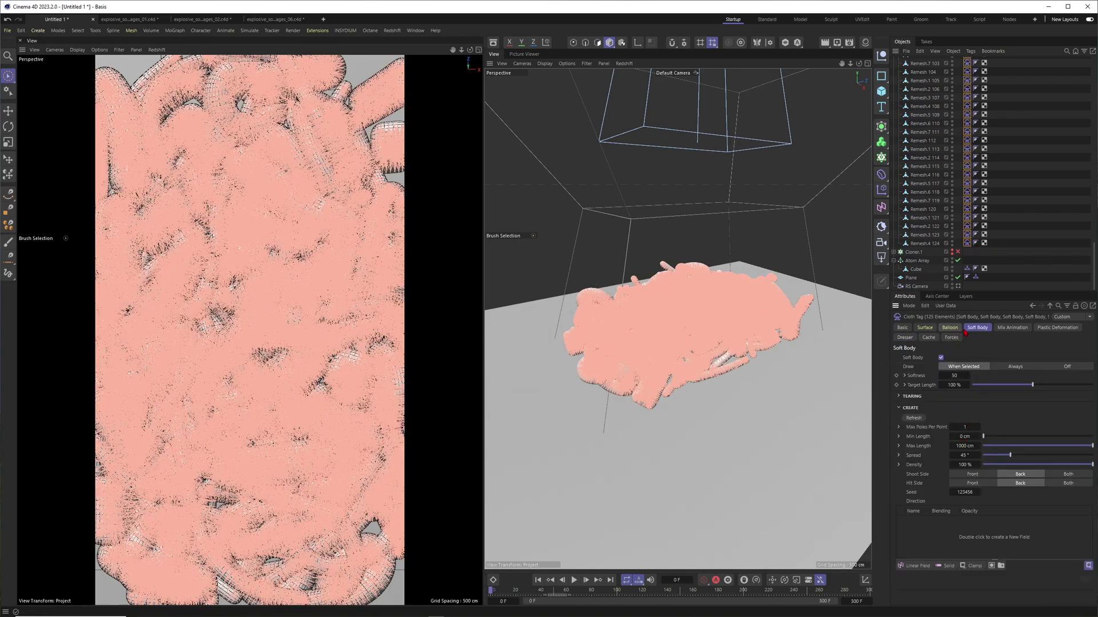
pyautogui.click(924, 328)
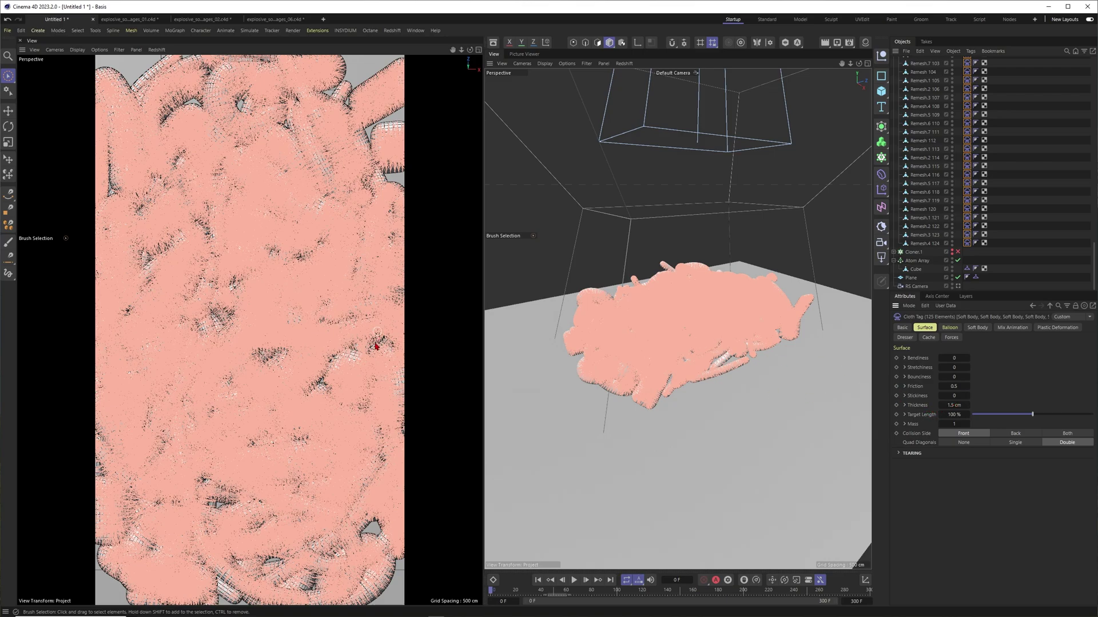
pyautogui.click(952, 406)
pyautogui.write('0.')
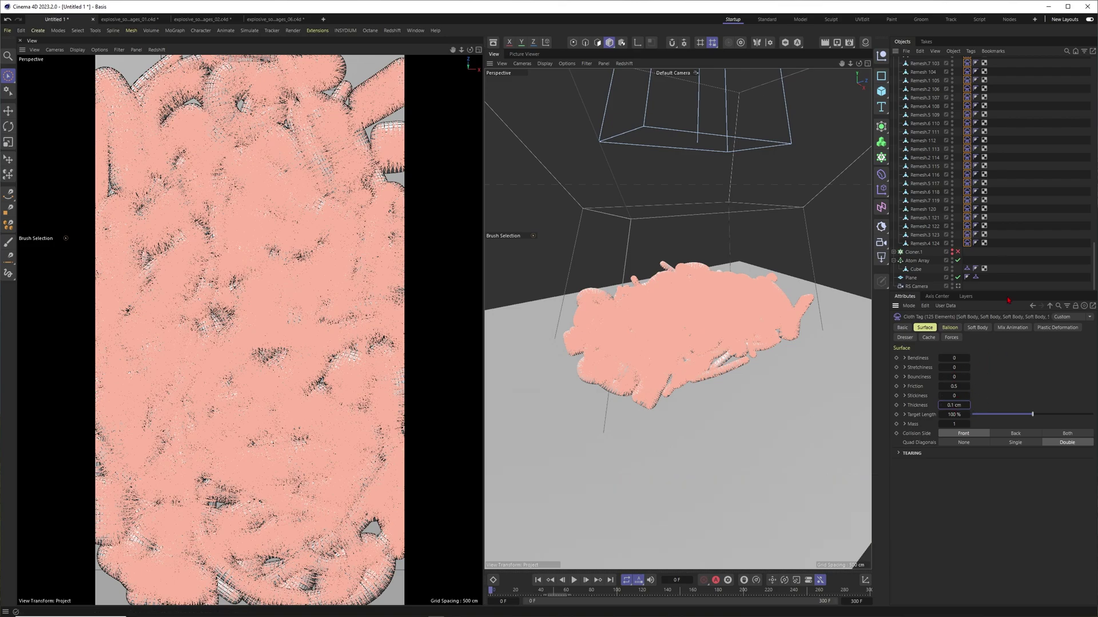
pyautogui.click(1028, 247)
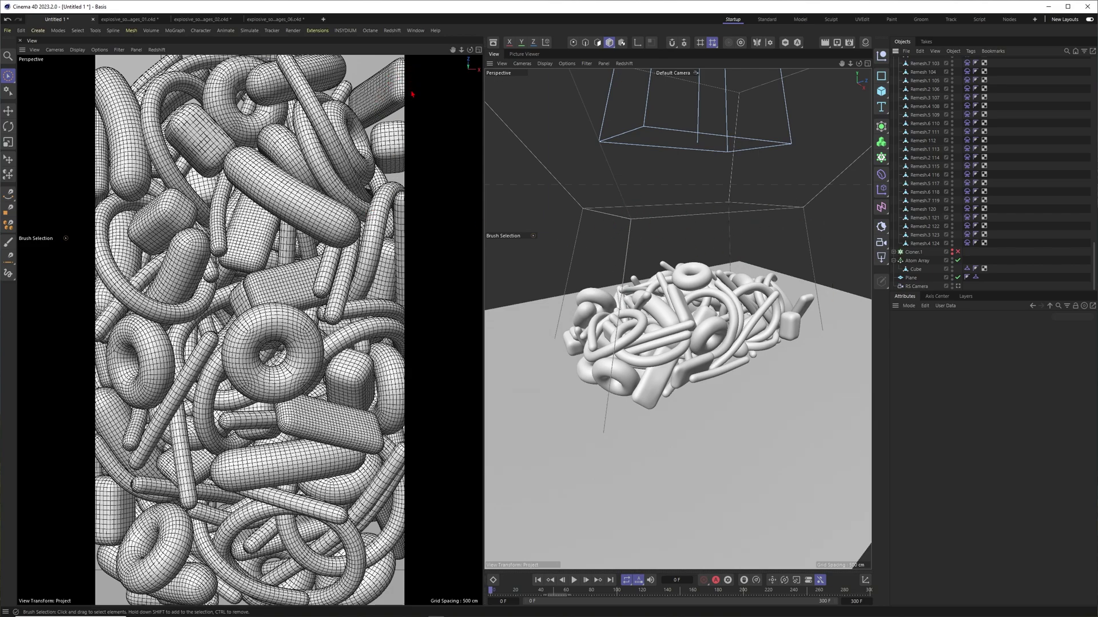
# - Viewing through the RS Camera, keyframe the Cube collider's scale at frame 0 and set its X scale to 0.95 at frame 40
pyautogui.click(959, 287)
pyautogui.click(915, 269)
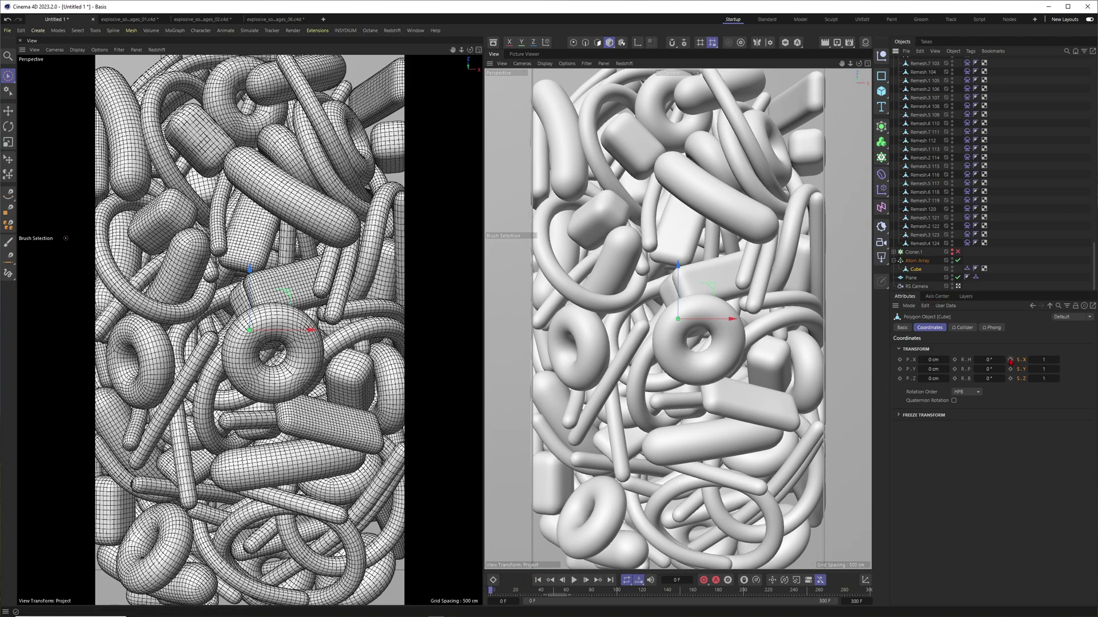
pyautogui.click(541, 592)
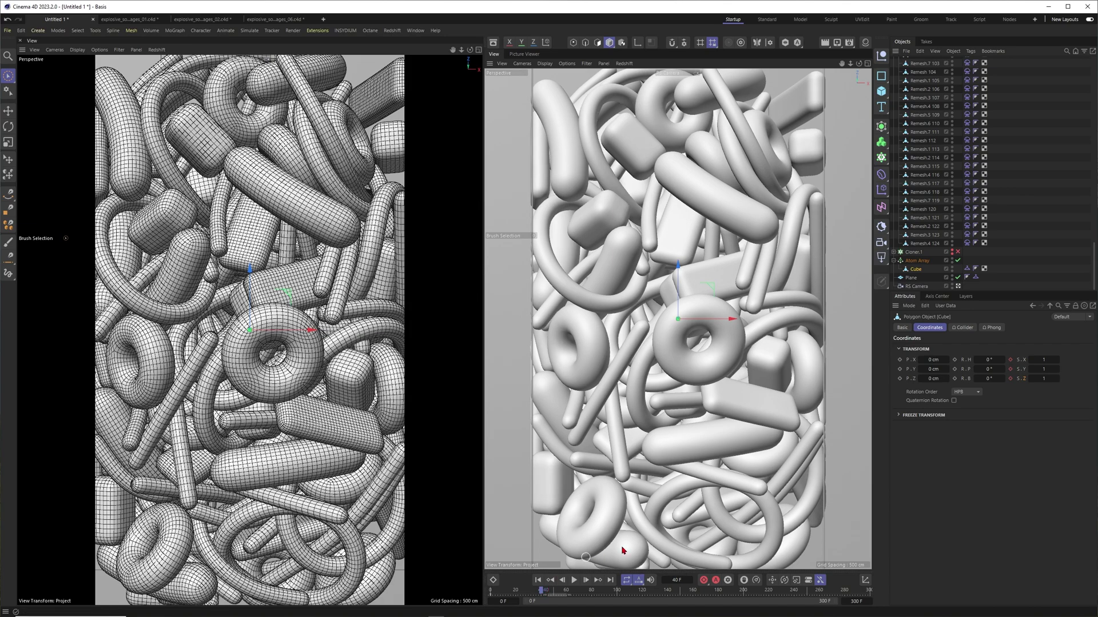
pyautogui.click(1043, 360)
pyautogui.write('0.95')
pyautogui.press('Return')
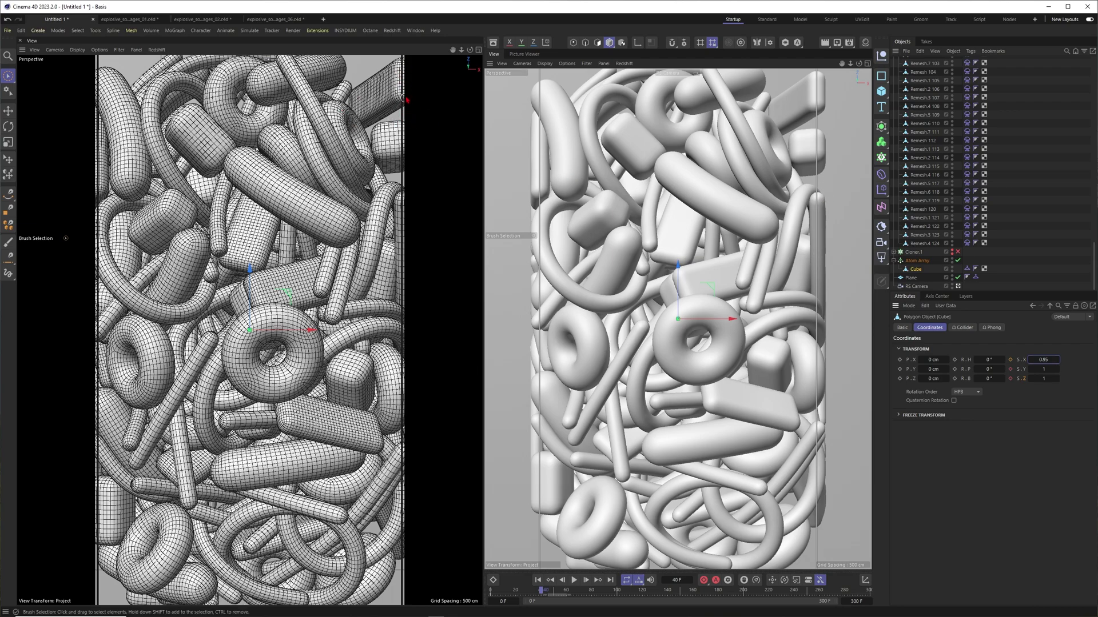
# - Set the Cube collider's Z scale to 0.98 and keyframe it at frame 40
pyautogui.click(1039, 380)
pyautogui.press('Return')
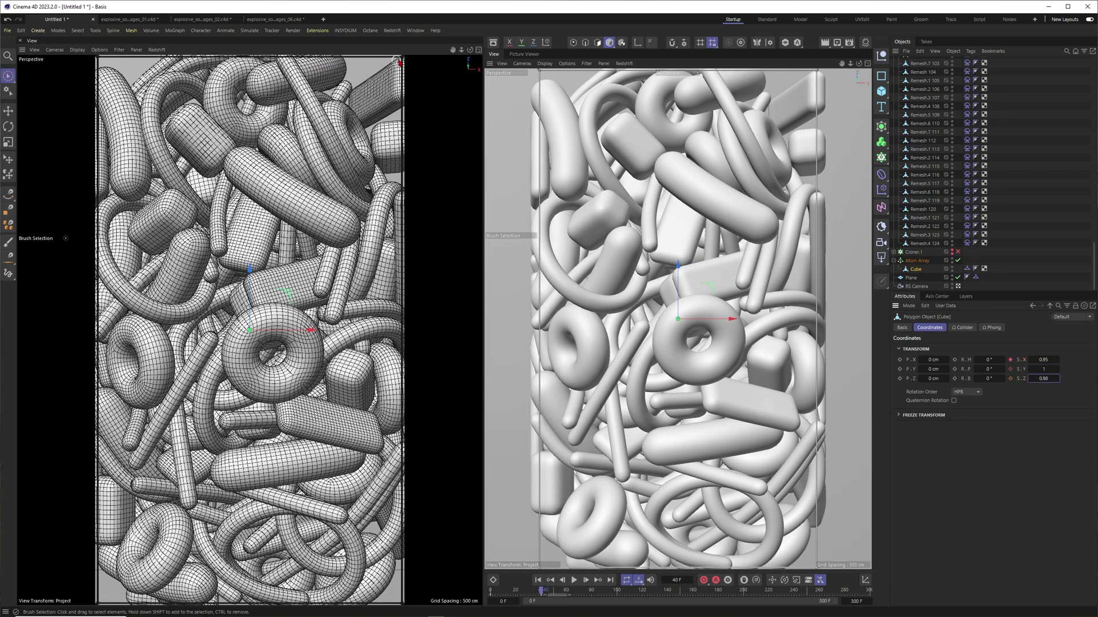
pyautogui.click(1010, 379)
# - Play the squeezing simulation from the start and switch the camera viewport to Gouraud Shading without wireframe lines
pyautogui.click(537, 581)
pyautogui.click(574, 580)
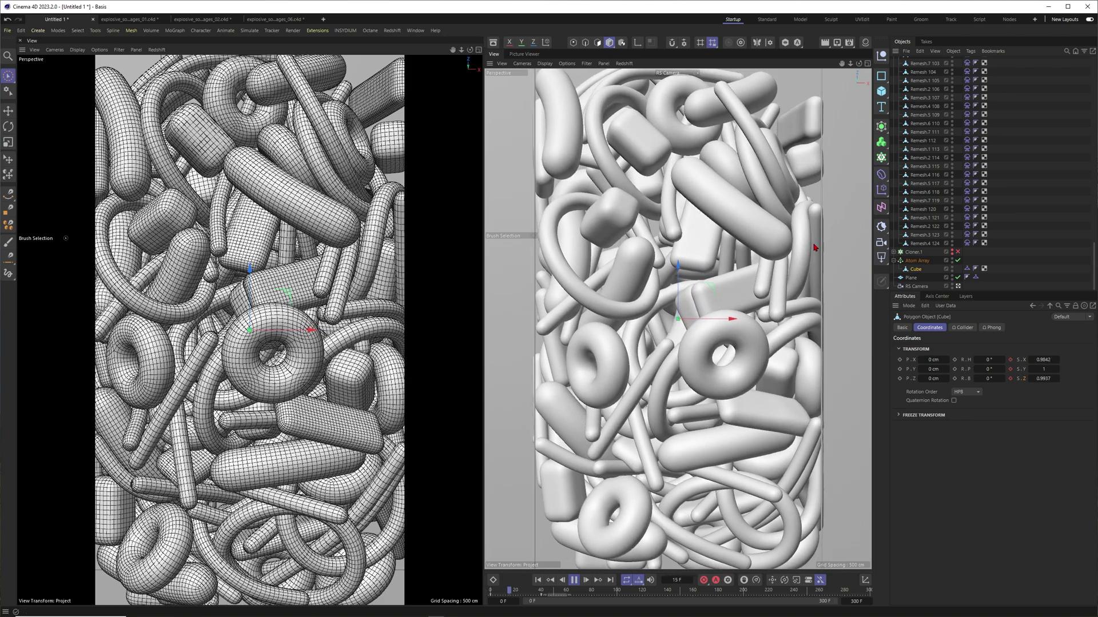
pyautogui.click(384, 212)
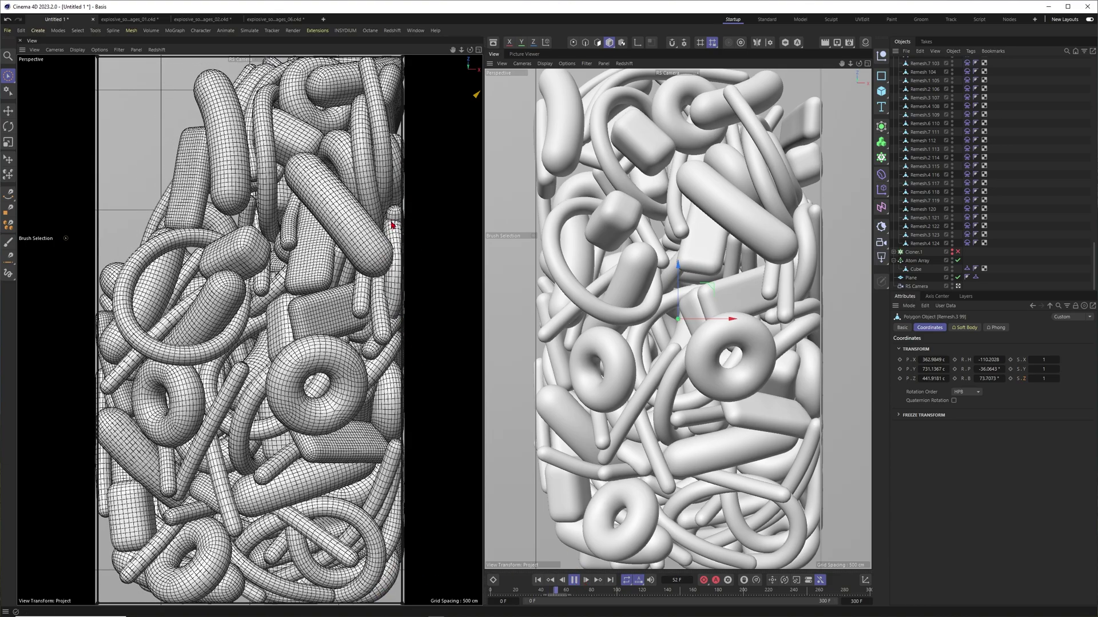
pyautogui.click(575, 581)
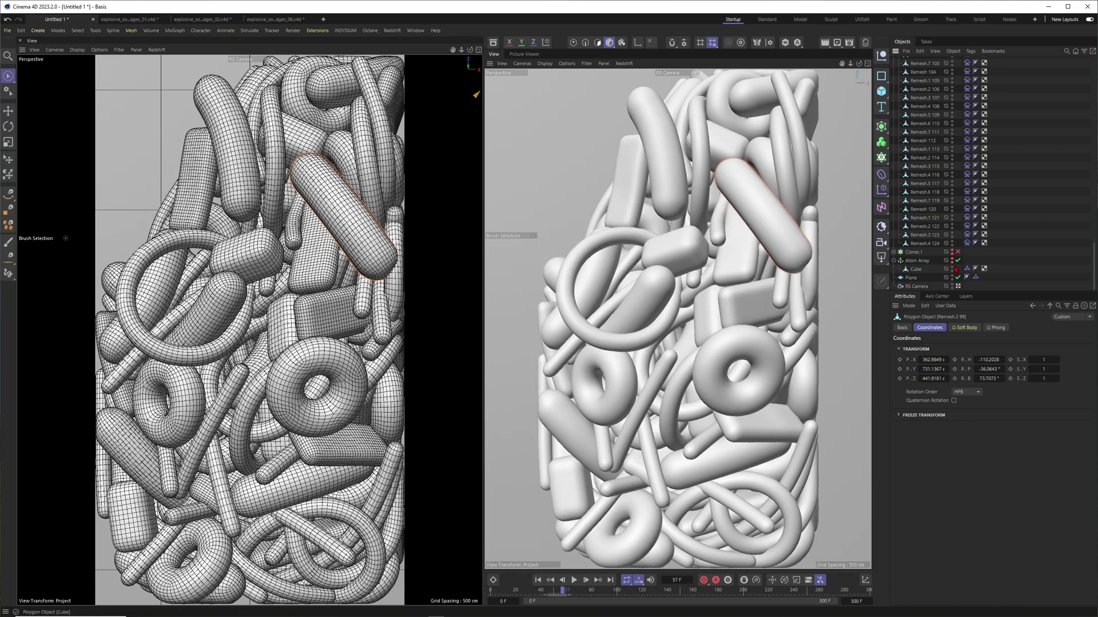
pyautogui.press('n')
pyautogui.press('a')
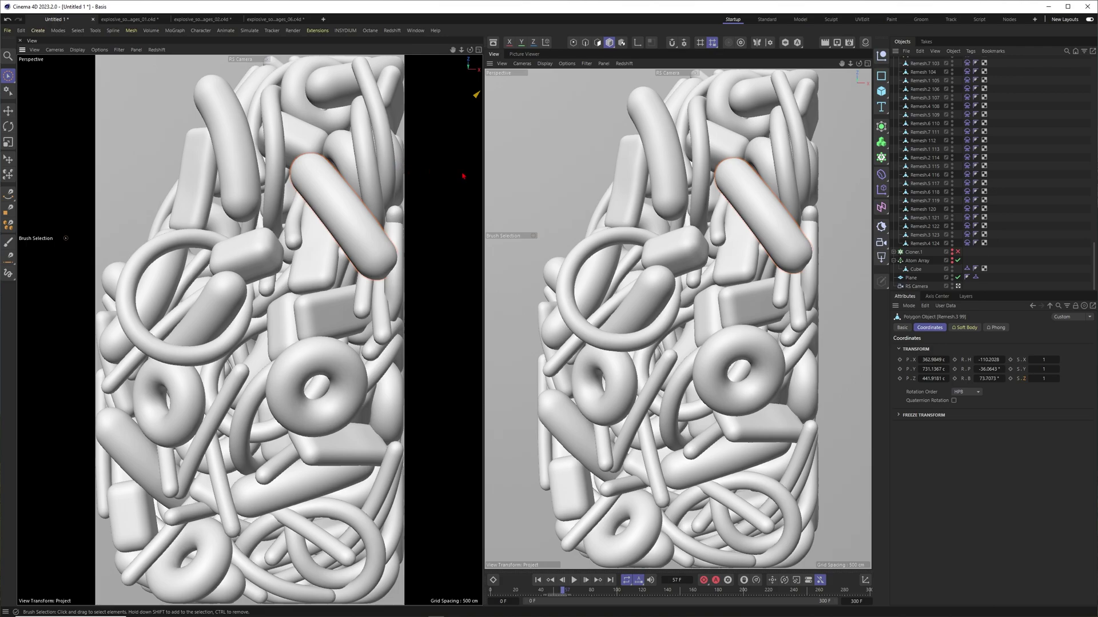
pyautogui.click(574, 580)
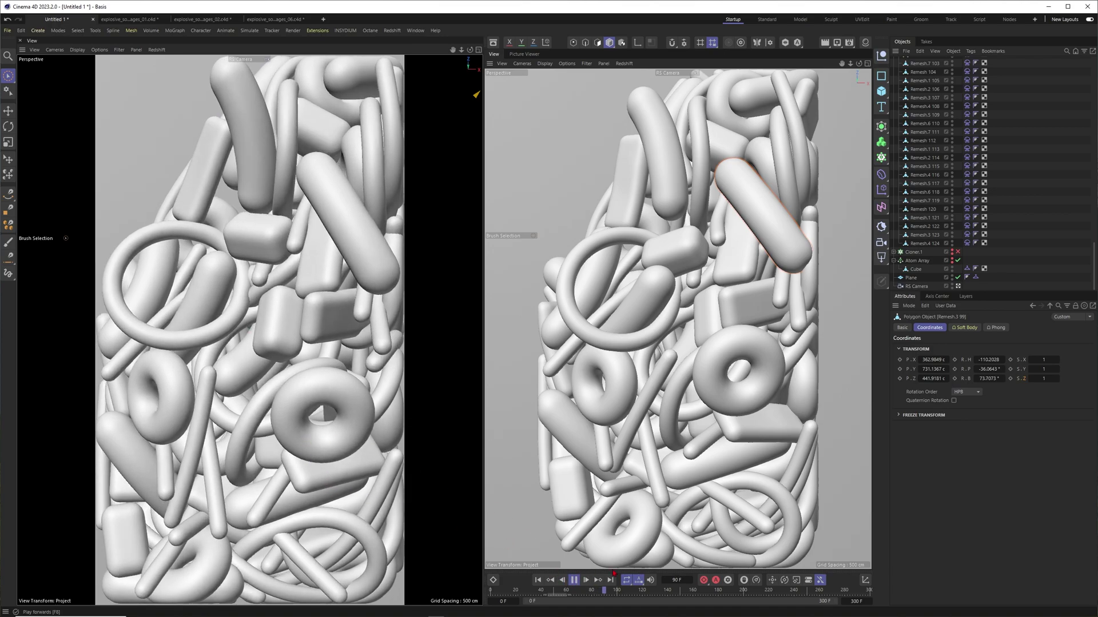
pyautogui.click(574, 579)
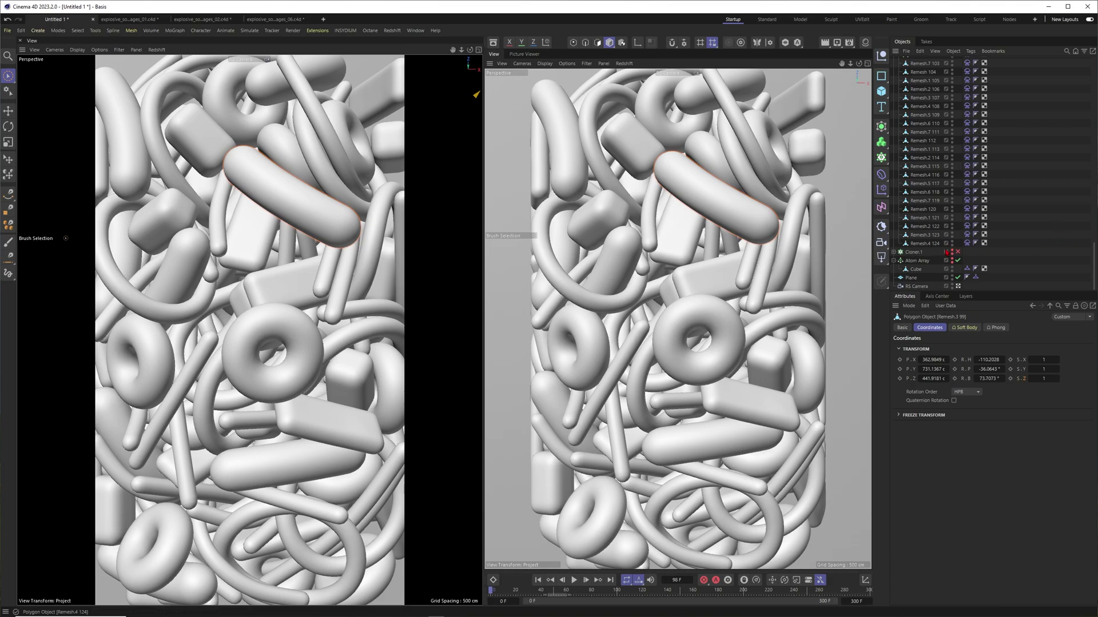
# - Cache the whole scene's simulation using the soft body tag of the last Remesh object
pyautogui.click(967, 244)
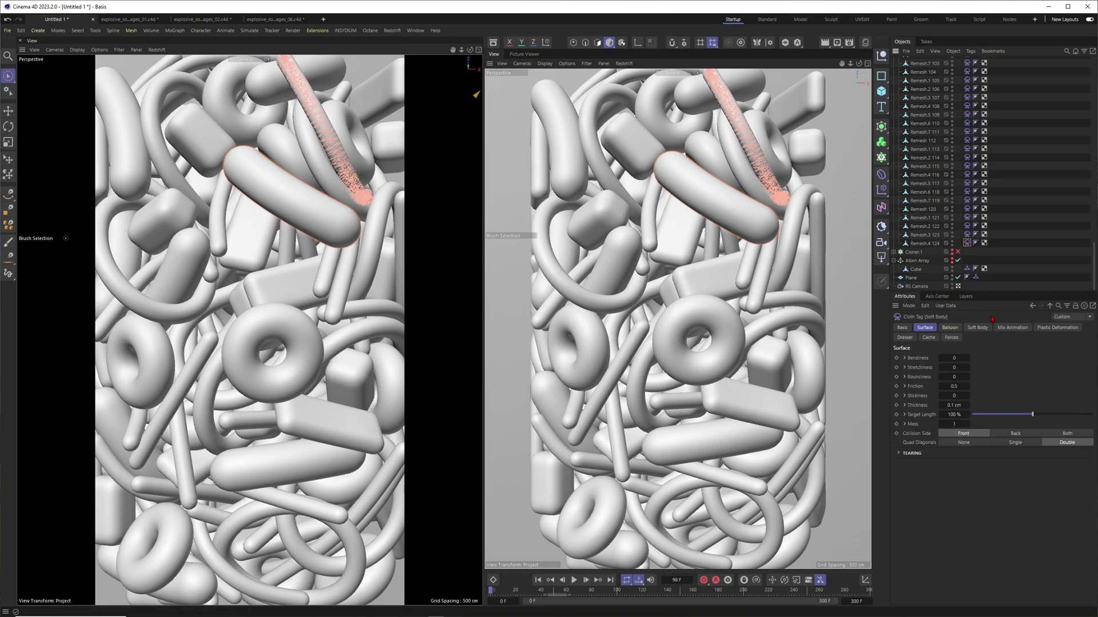
pyautogui.click(928, 338)
pyautogui.click(951, 337)
pyautogui.click(929, 338)
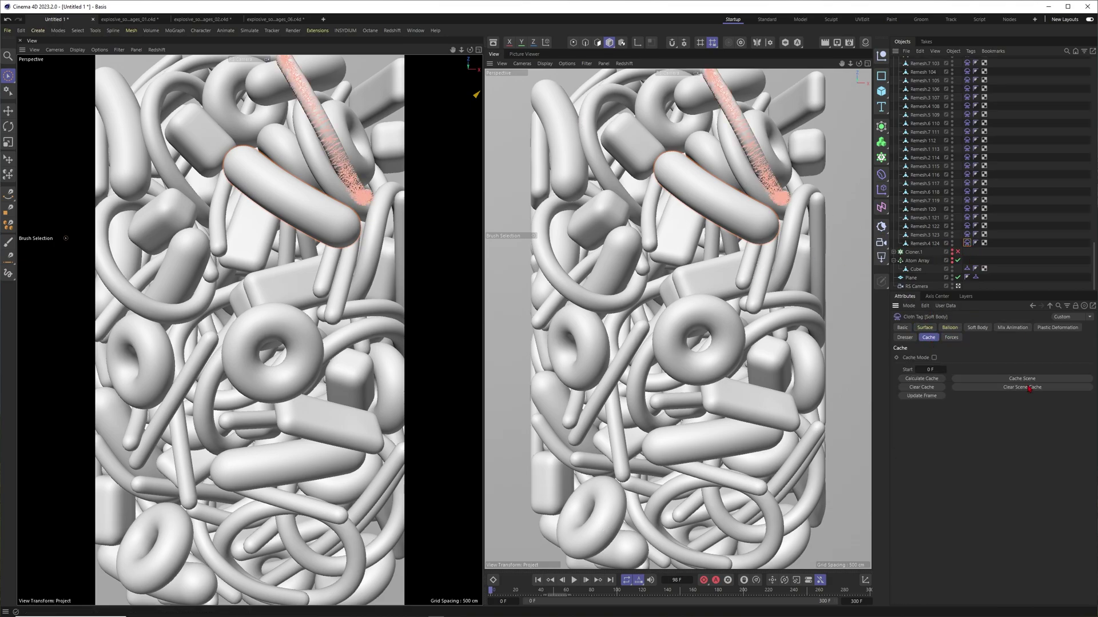
pyautogui.click(1021, 380)
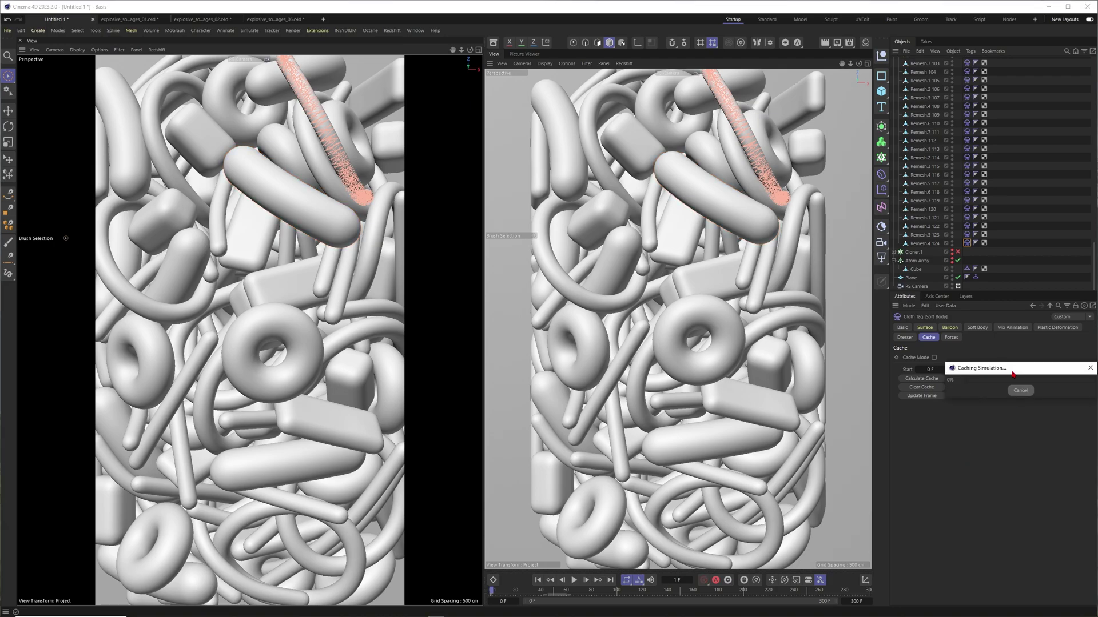
pyautogui.moveTo(1010, 374); pyautogui.dragTo(748, 344)
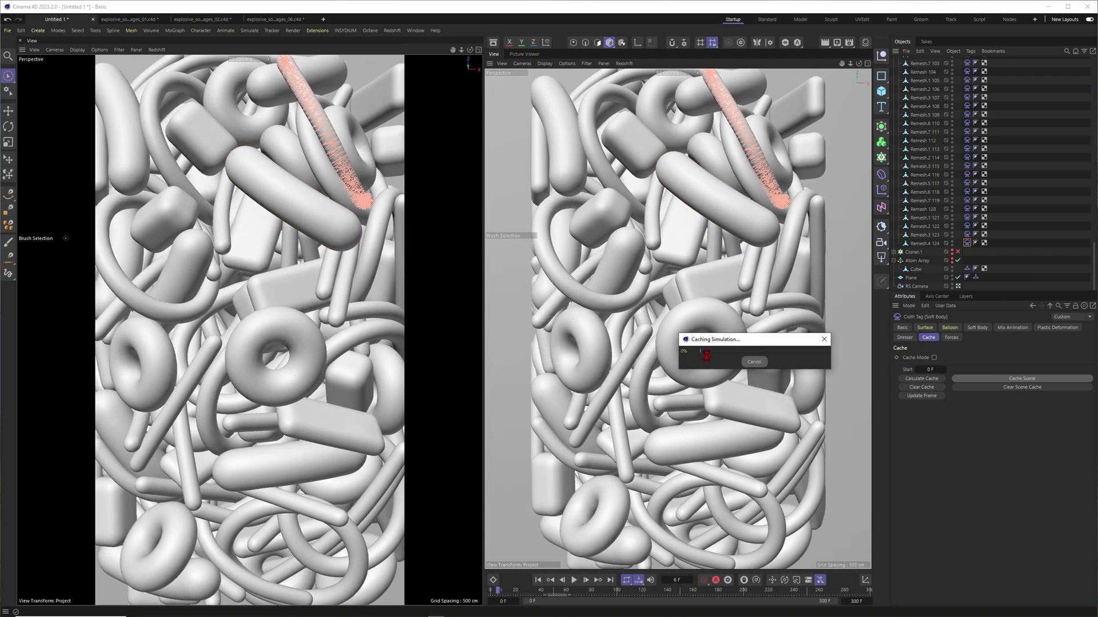
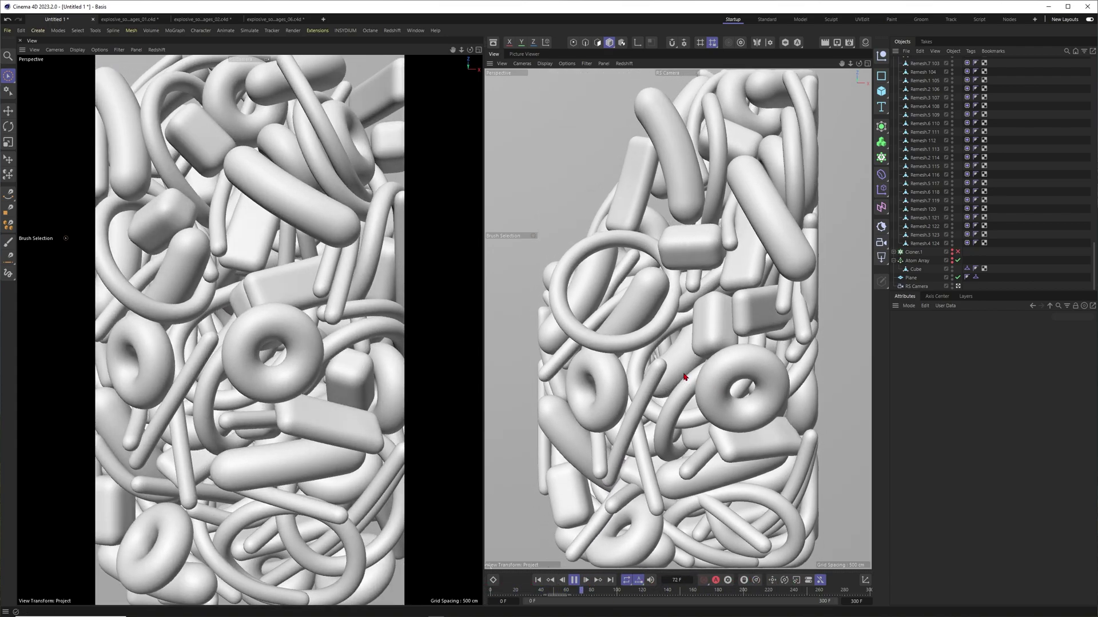
# - Set the Turbulence object's strength to 200 and its scale to 800%
pyautogui.moveTo(1095, 266); pyautogui.dragTo(1091, 64)
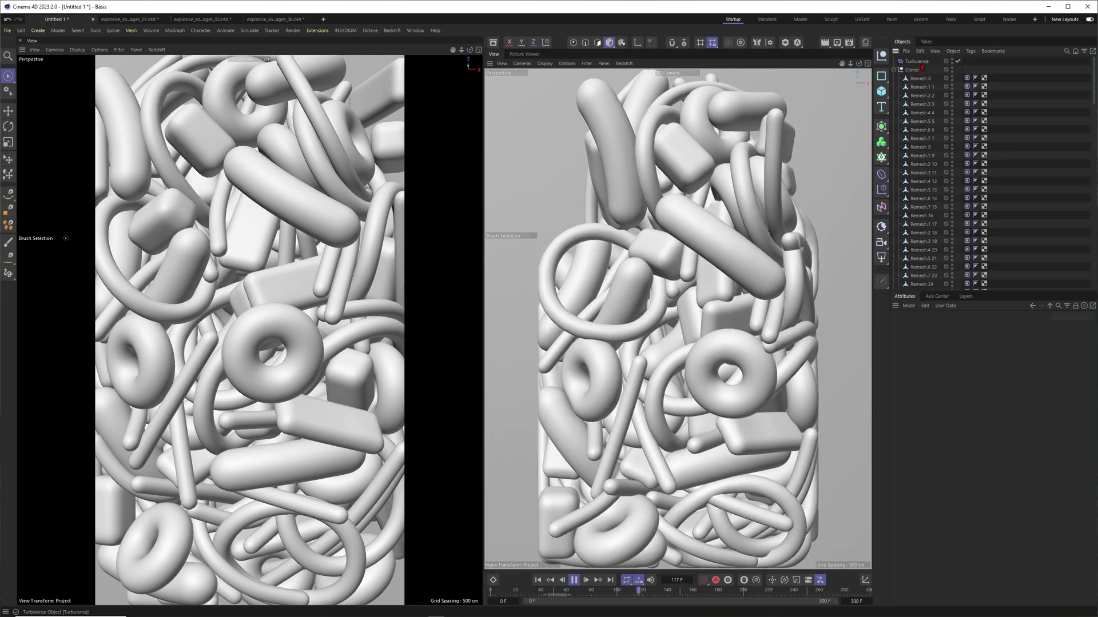
pyautogui.click(917, 61)
pyautogui.doubleClick(941, 436)
pyautogui.write('200')
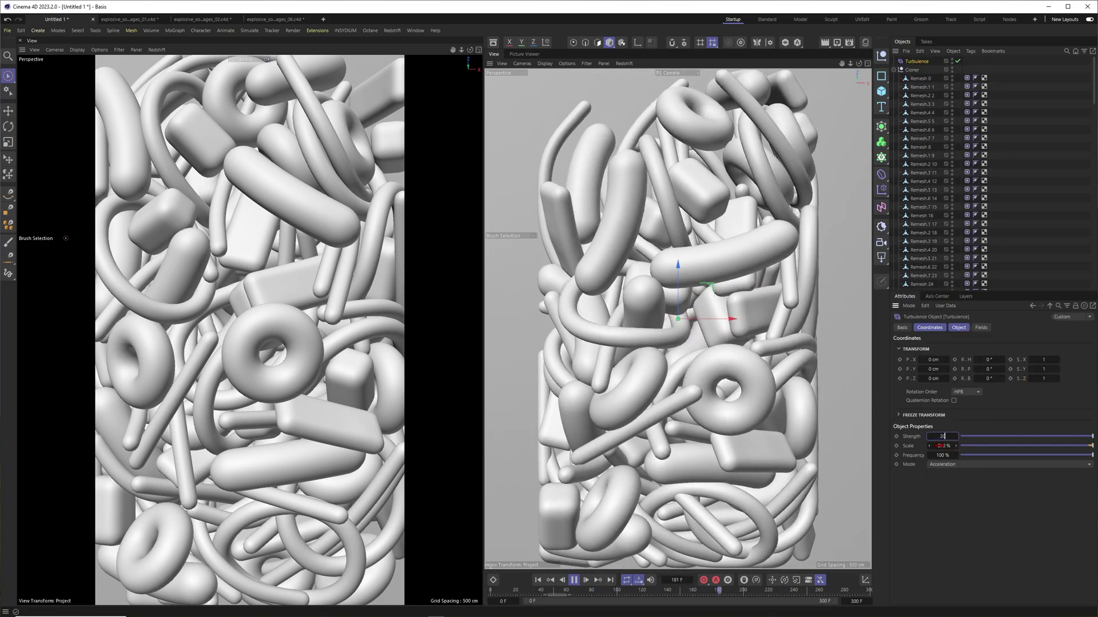
pyautogui.press('Return')
pyautogui.doubleClick(940, 446)
pyautogui.write('800')
pyautogui.press('Return')
pyautogui.write('7')
pyautogui.press('Return')
# - Clear the existing scene cache and cache the whole scene's simulation again using a Remesh object's soft body tag
pyautogui.click(967, 258)
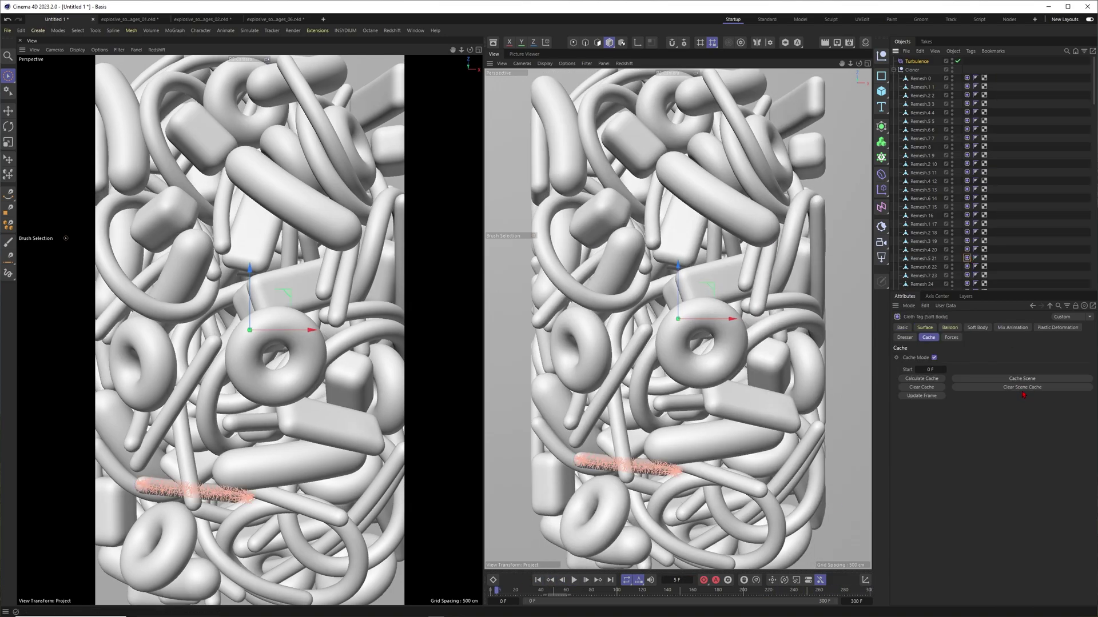
pyautogui.click(1004, 389)
pyautogui.click(1016, 379)
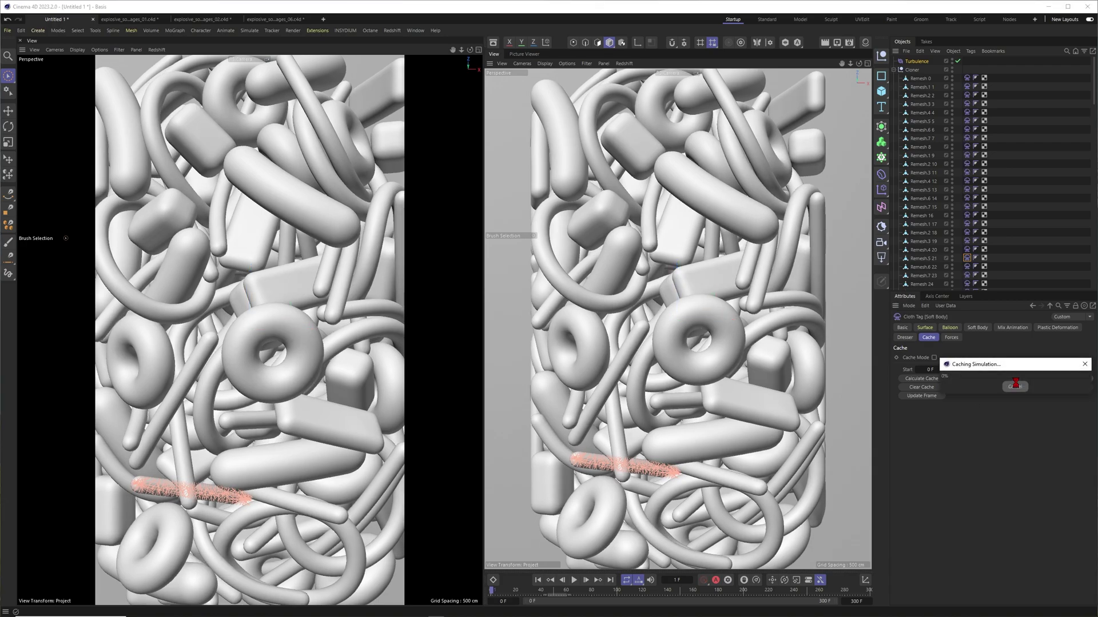
pyautogui.moveTo(1015, 365); pyautogui.dragTo(879, 351)
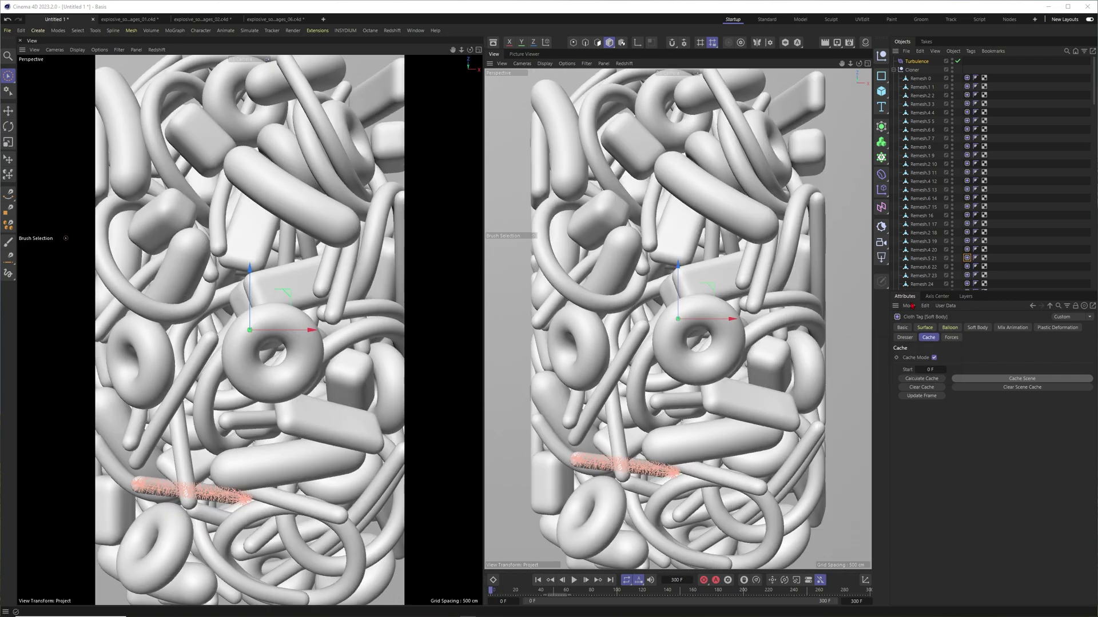
pyautogui.click(848, 358)
# - Play the cached simulation from the start to review the turbulence motion, and select the Turbulence object
pyautogui.click(538, 581)
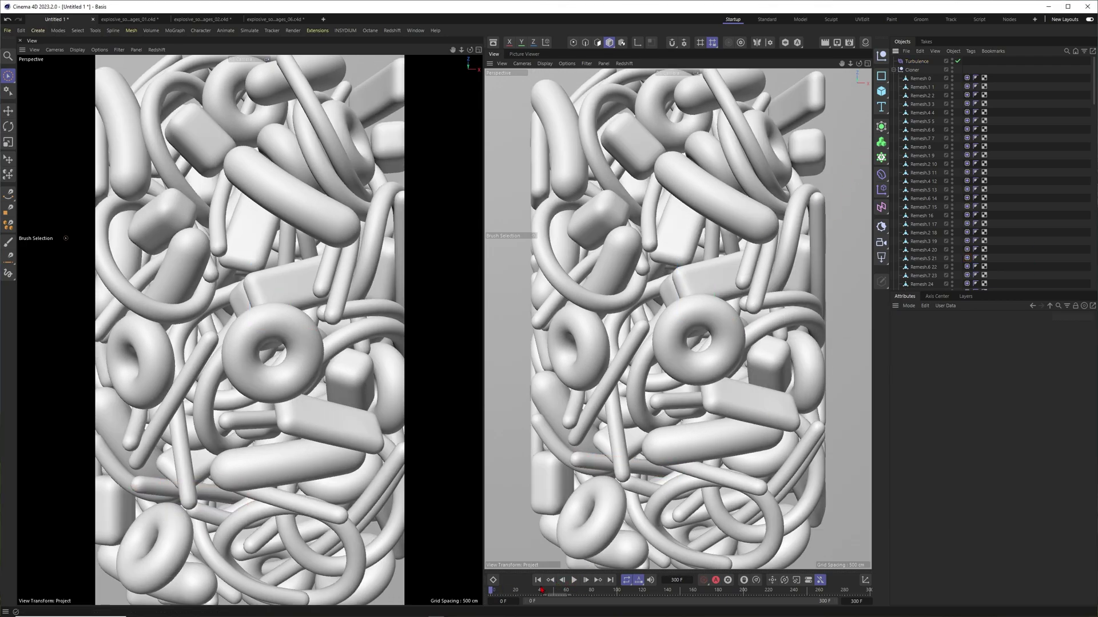
pyautogui.click(574, 581)
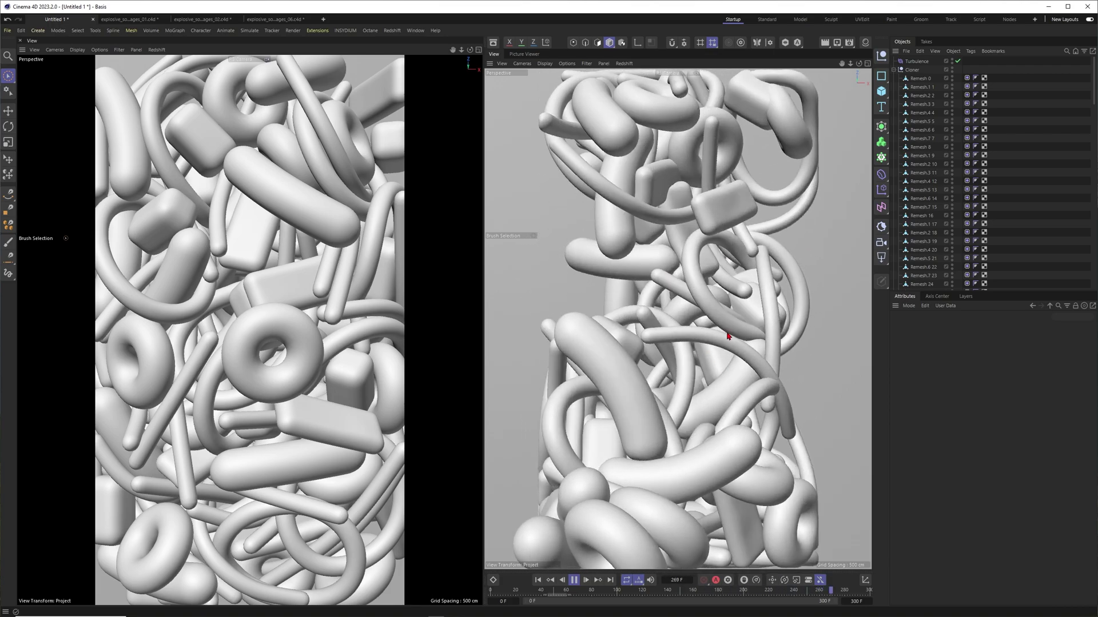
pyautogui.press('F8')
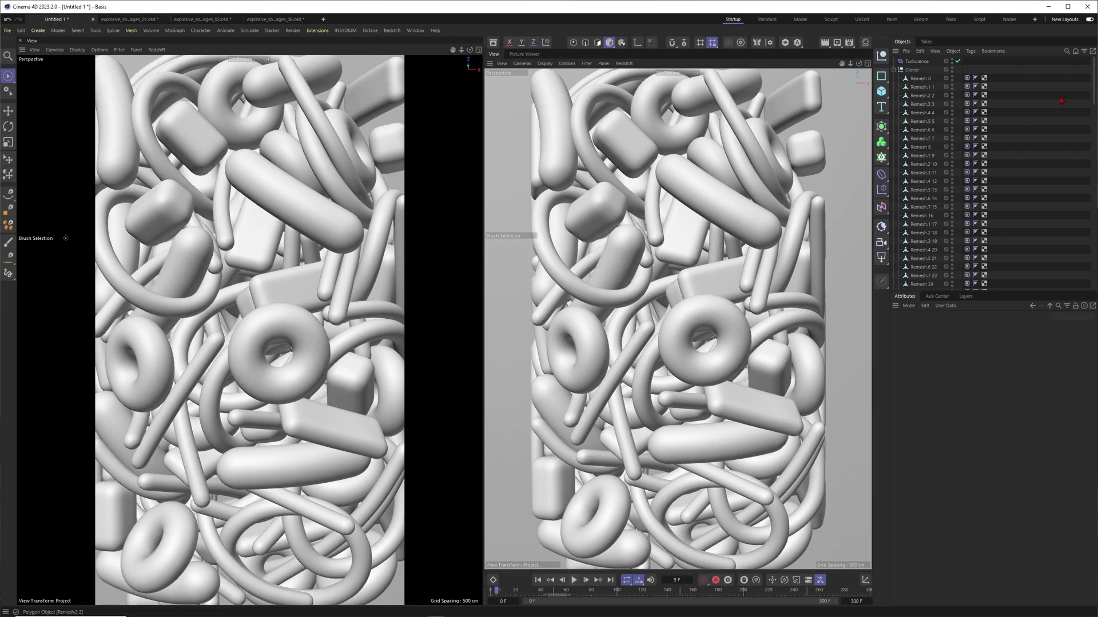
pyautogui.click(916, 61)
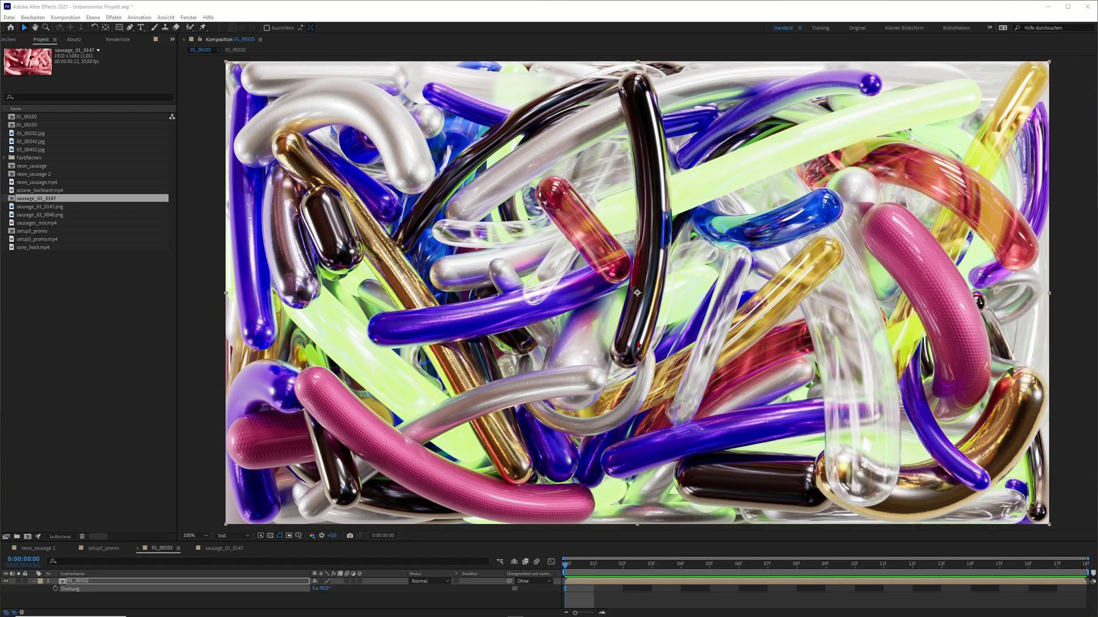
# - Switch to After Effects and examine the finished sausage renders by scrubbing through the 01_00103 and sausage_01_0147 compositions
pyautogui.moveTo(566, 566); pyautogui.dragTo(671, 567)
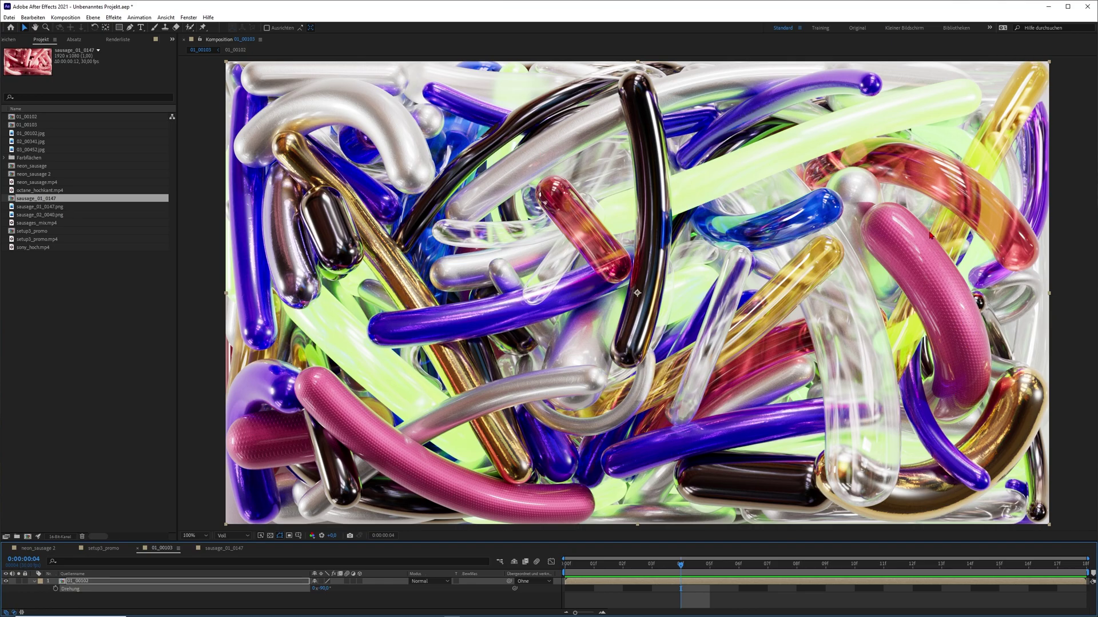
pyautogui.click(732, 569)
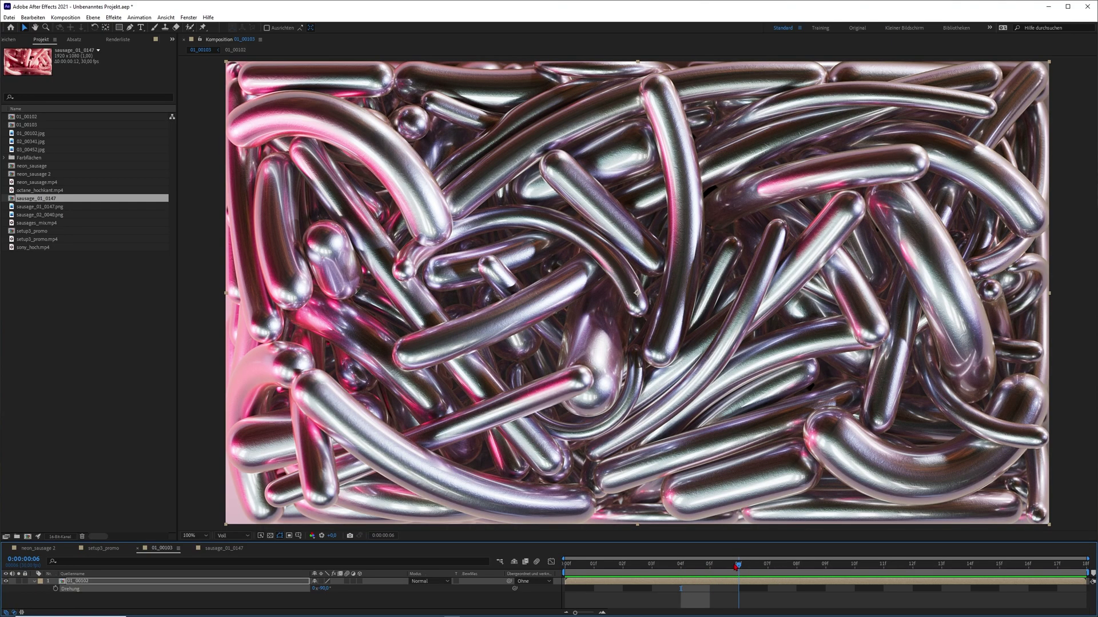
pyautogui.moveTo(738, 565); pyautogui.dragTo(795, 565)
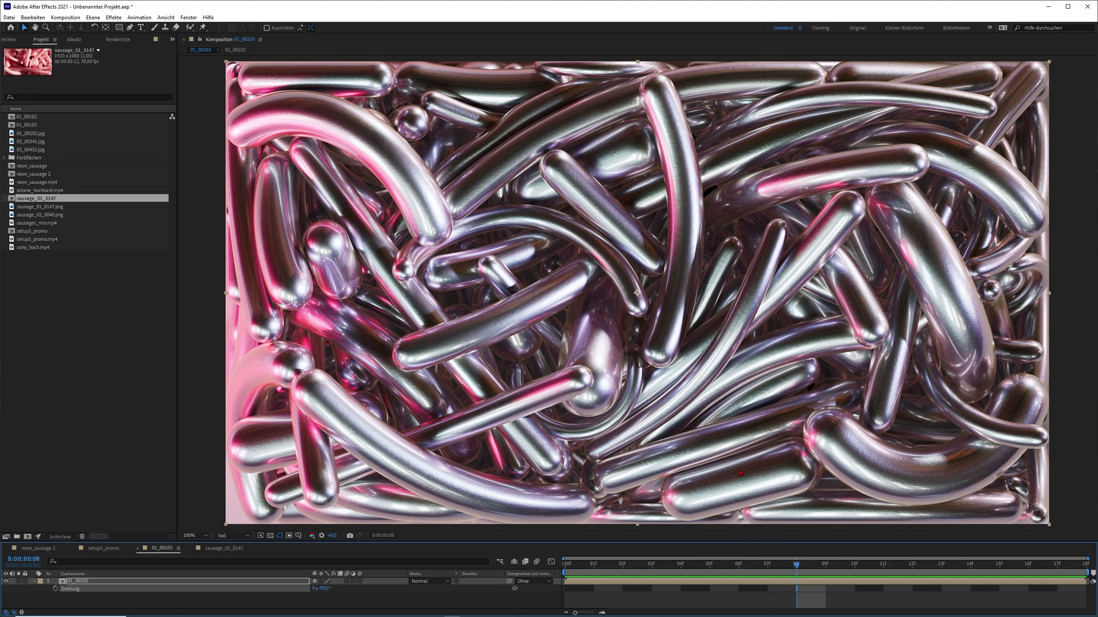
pyautogui.moveTo(813, 568); pyautogui.dragTo(999, 567)
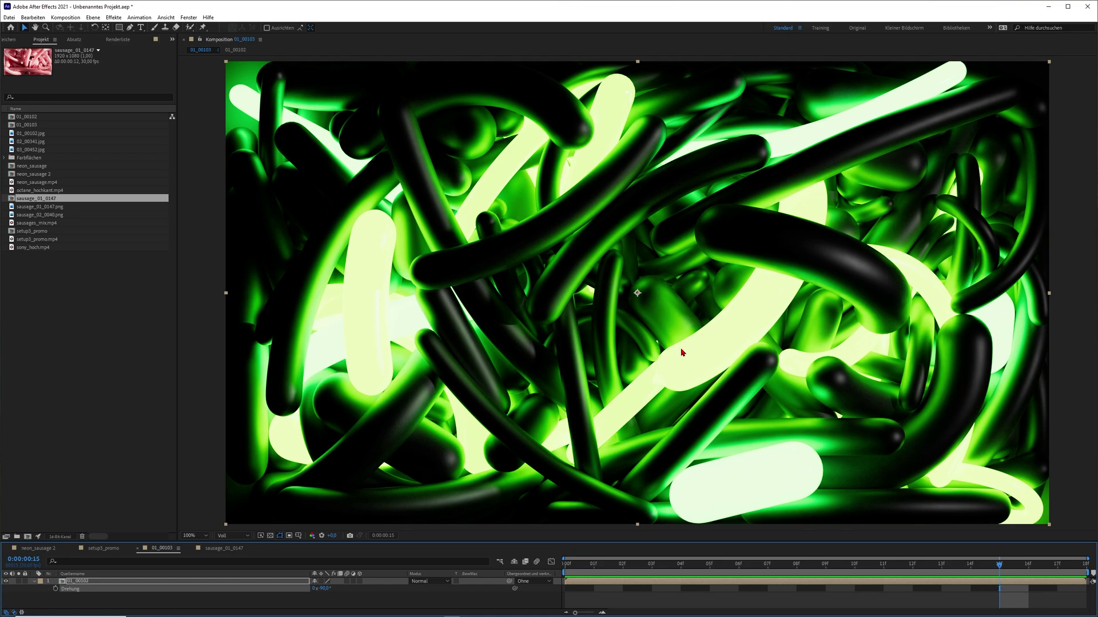
pyautogui.click(218, 550)
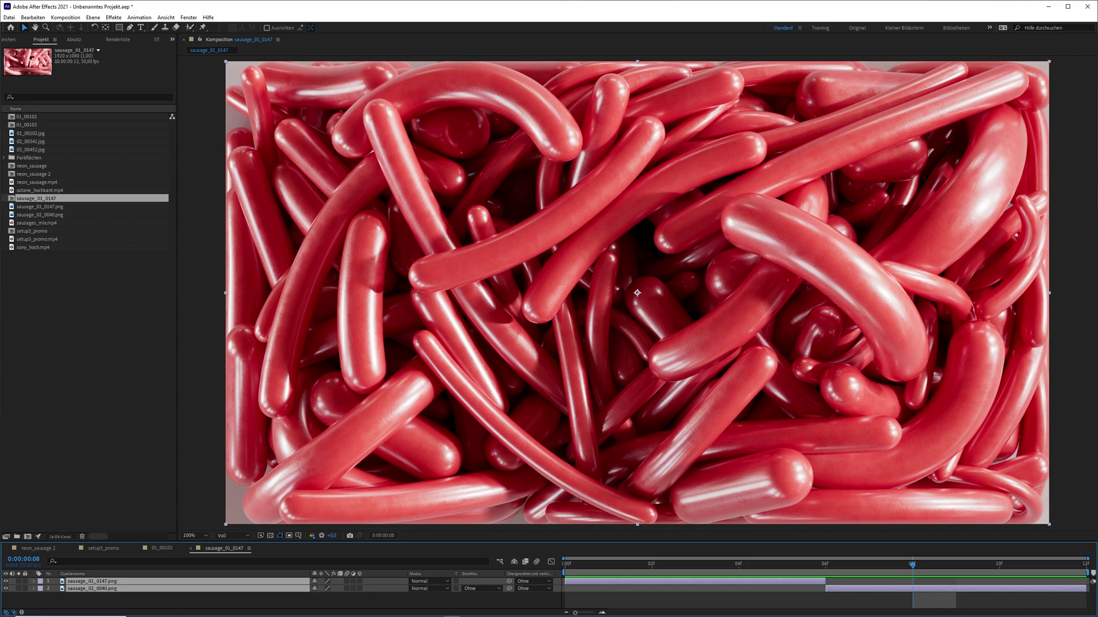
pyautogui.press('pageup')
pyautogui.click(709, 561)
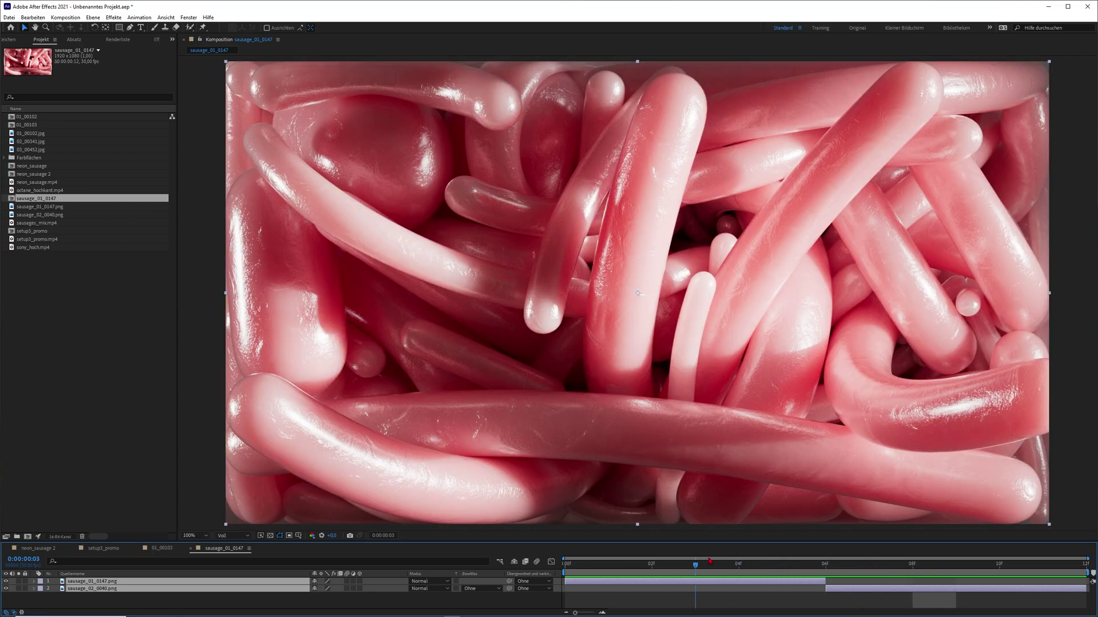
pyautogui.moveTo(710, 559); pyautogui.dragTo(869, 562)
pyautogui.click(162, 550)
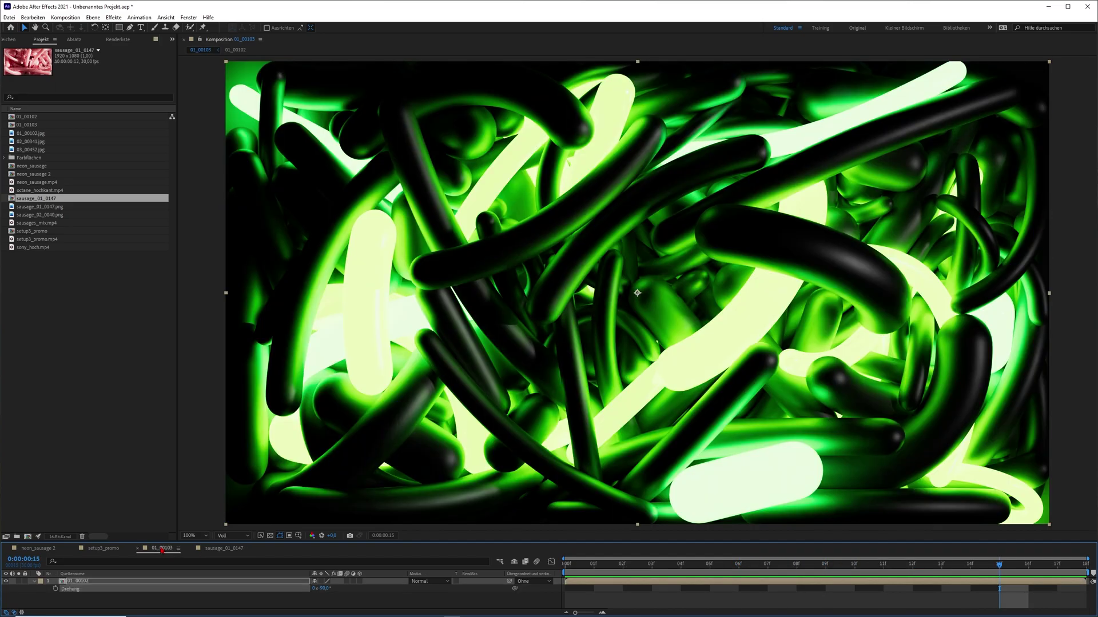